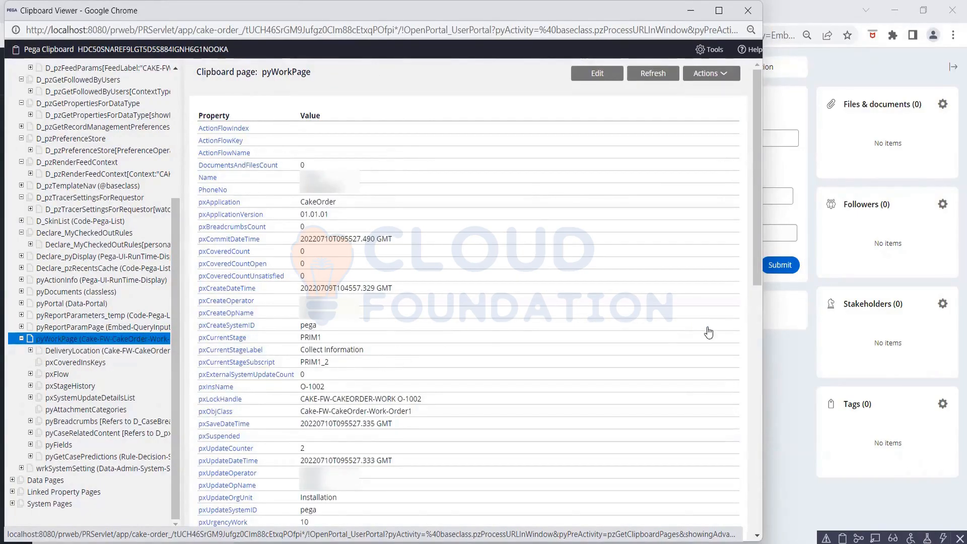
- Set the Clipboard Viewer aside and return to Dev Studio's DefaultAddressInfo data transform
left_click(776, 357)
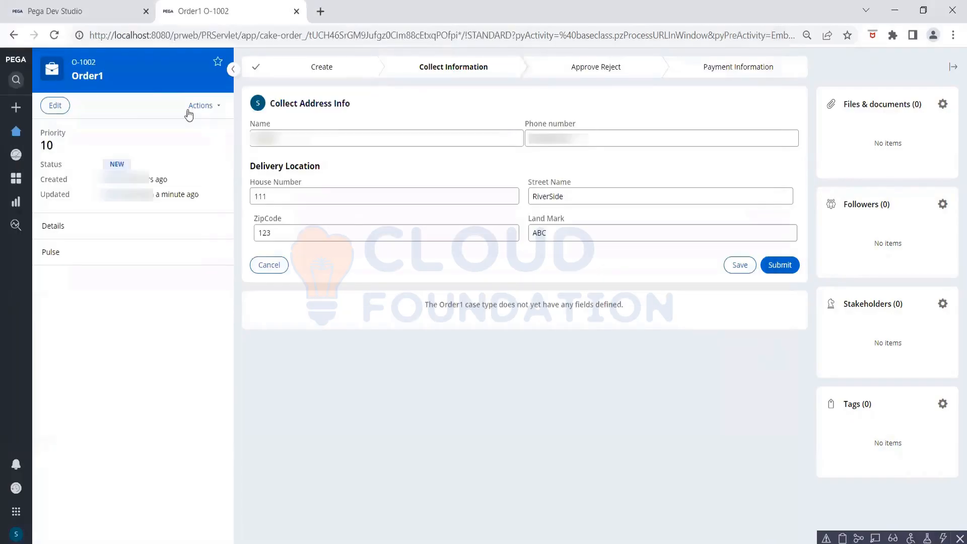
left_click(76, 14)
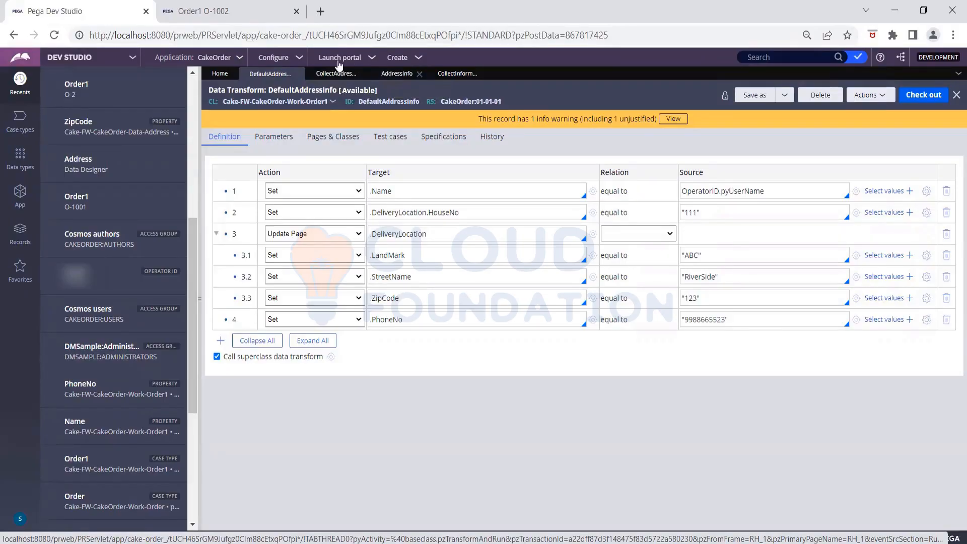
- Open the AddressInfo section from CollectInformation and select its Phone Number cell
left_click(438, 74)
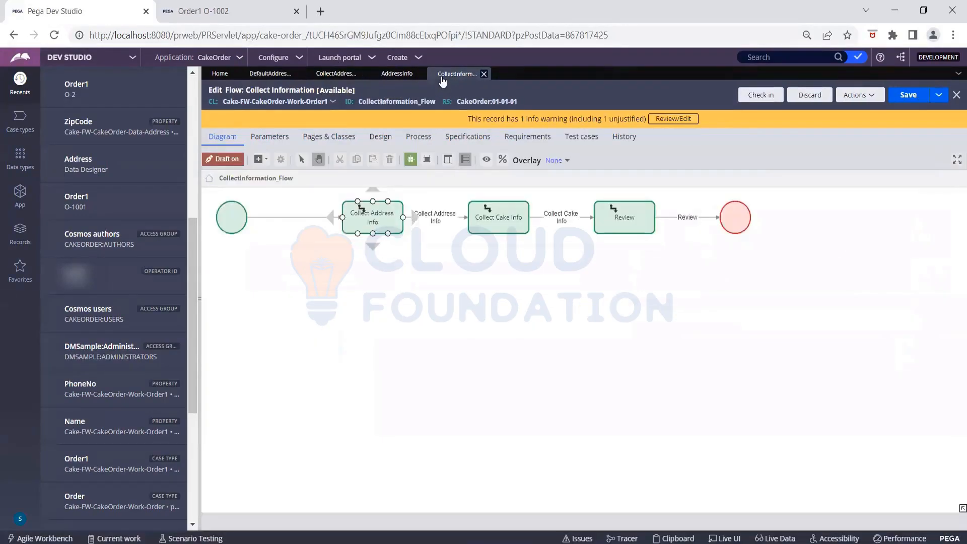
left_click(391, 76)
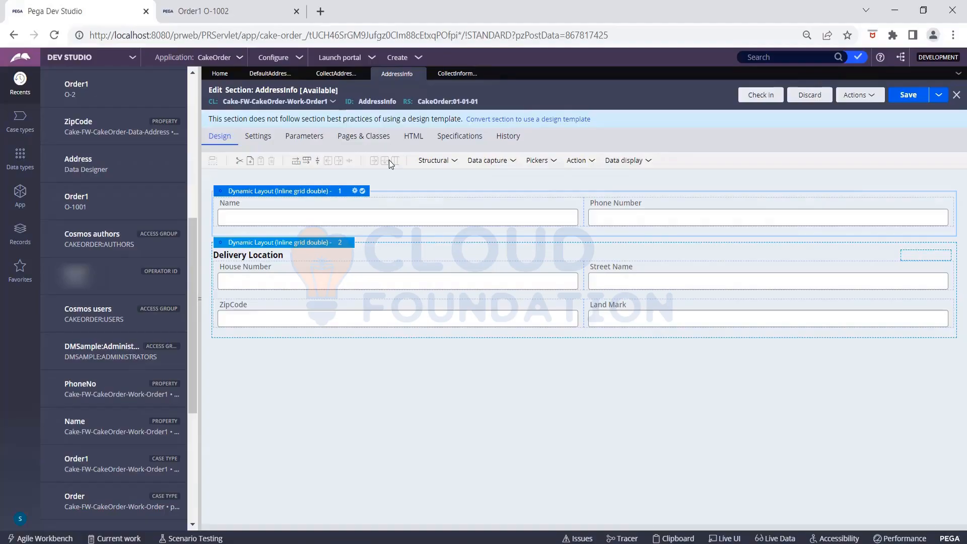
left_click(949, 208)
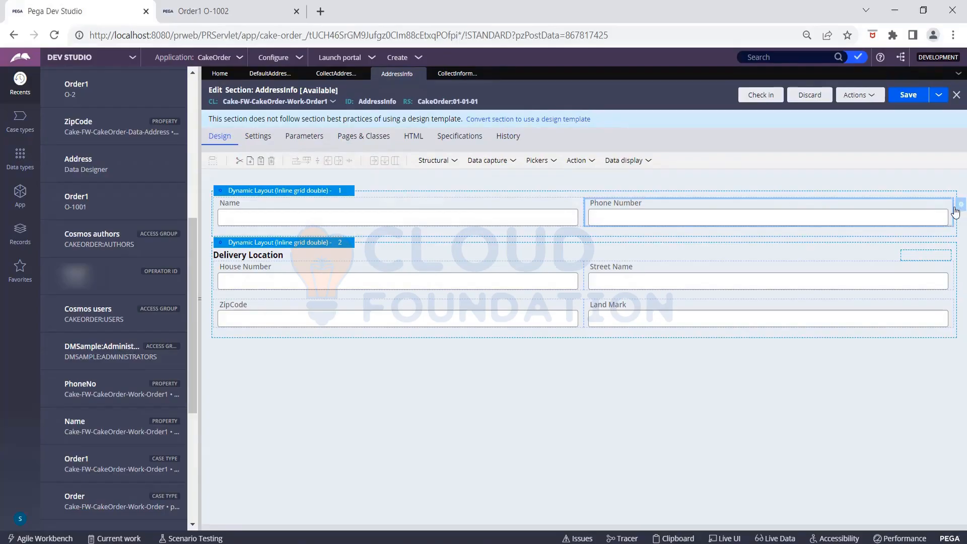
- Give the Phone Number field an Editable action set that runs Post value on Change
double_click(952, 211)
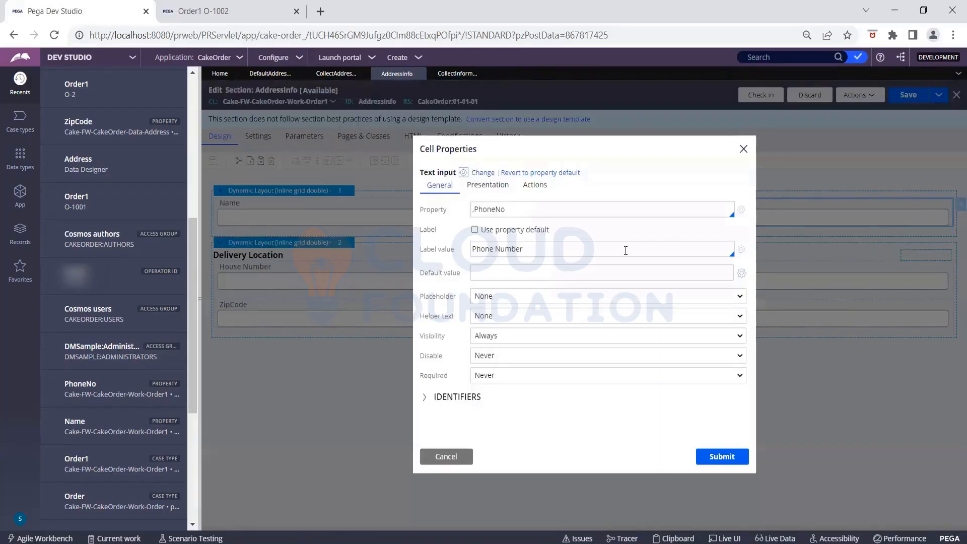
left_click(546, 192)
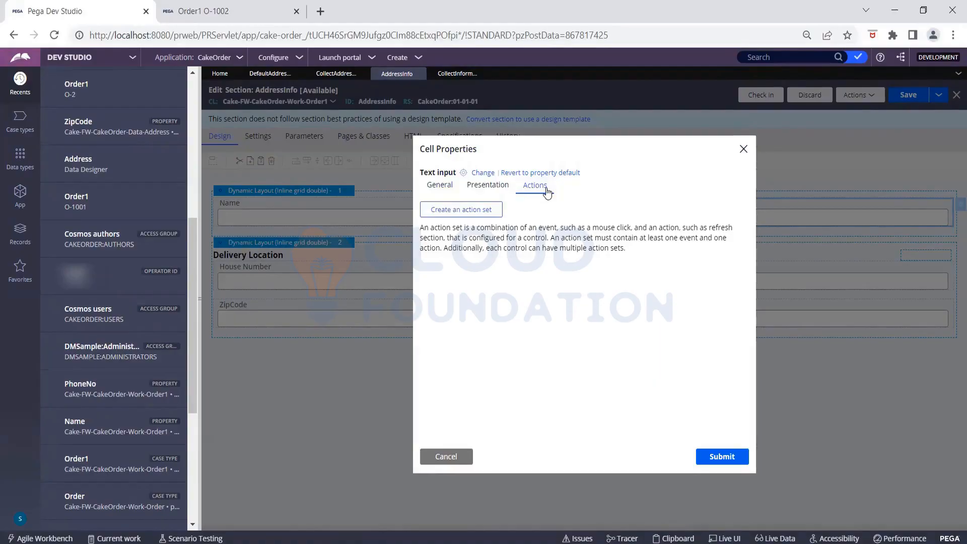
left_click(488, 214)
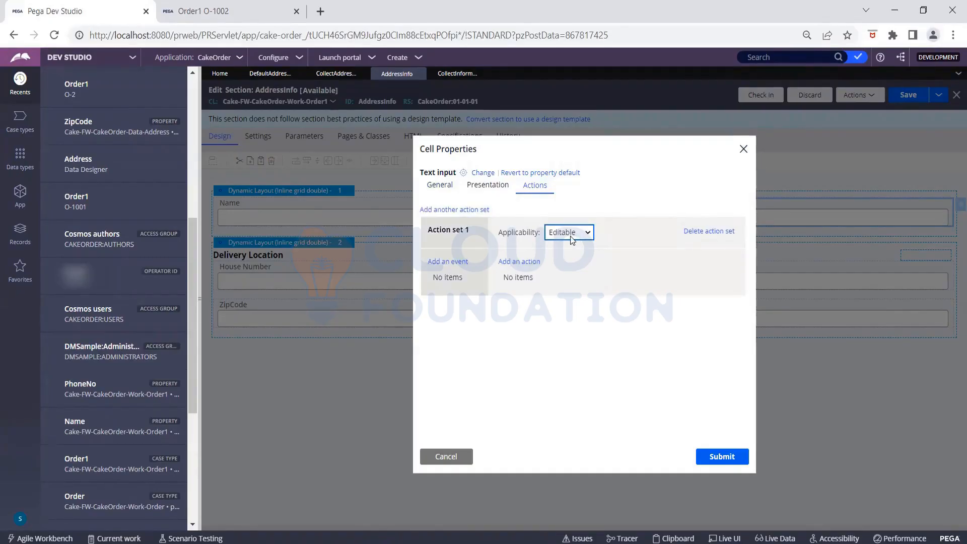
left_click(570, 234)
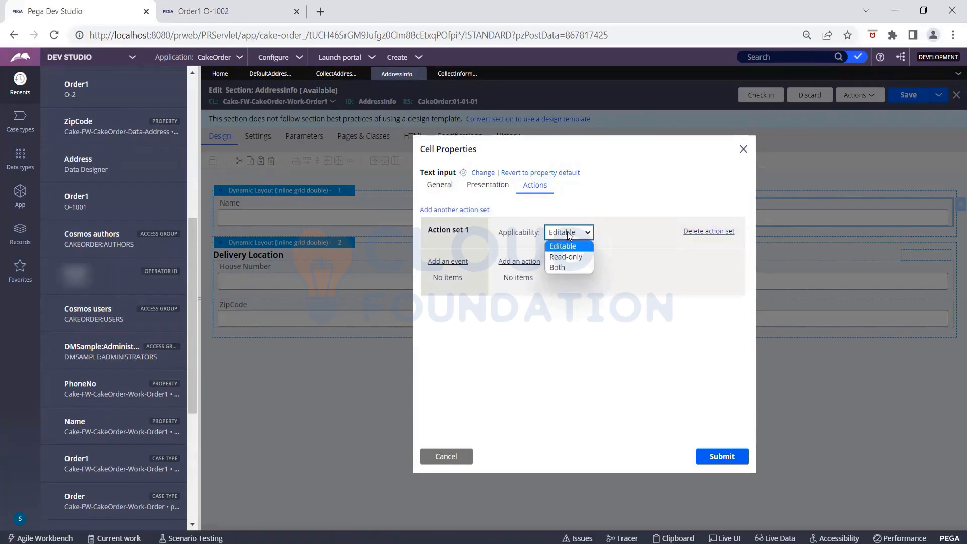
left_click(567, 232)
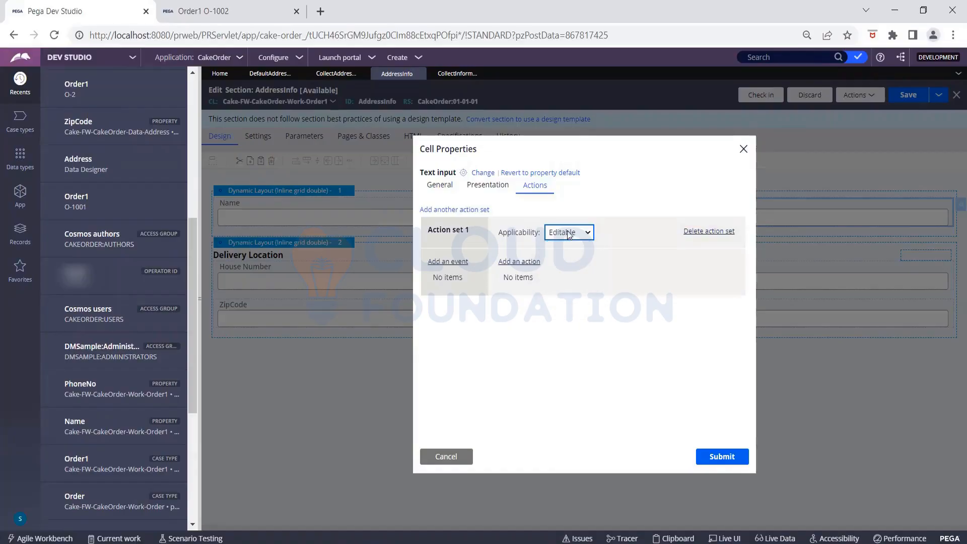
left_click(454, 264)
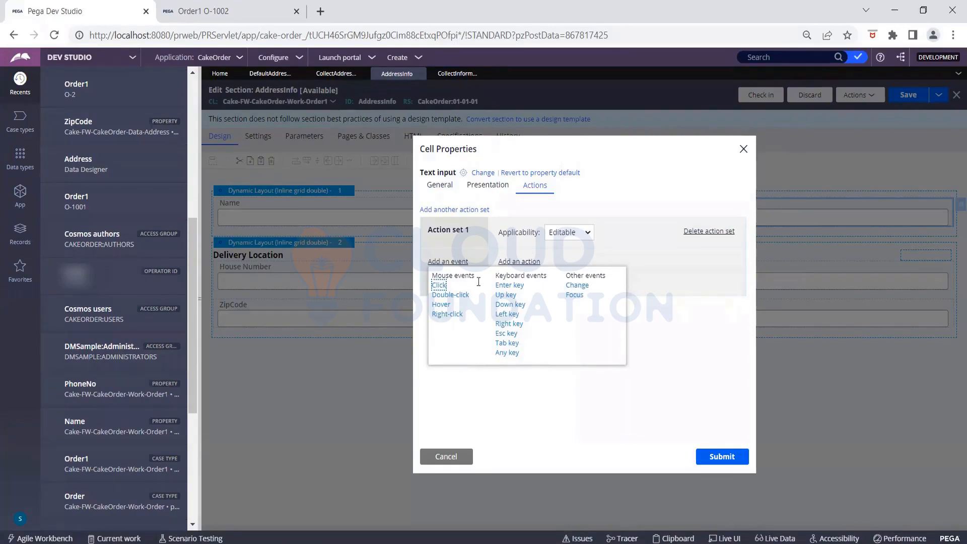
left_click(580, 286)
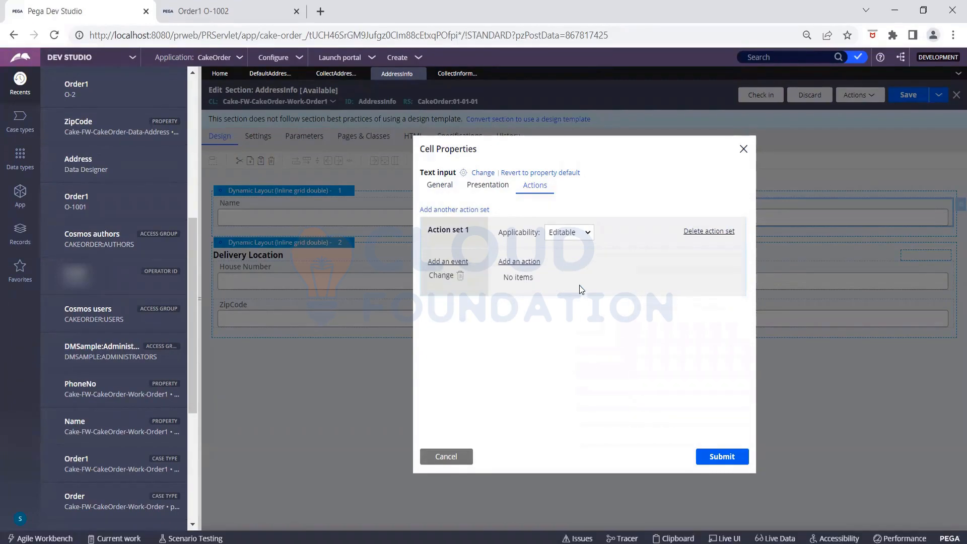
left_click(530, 263)
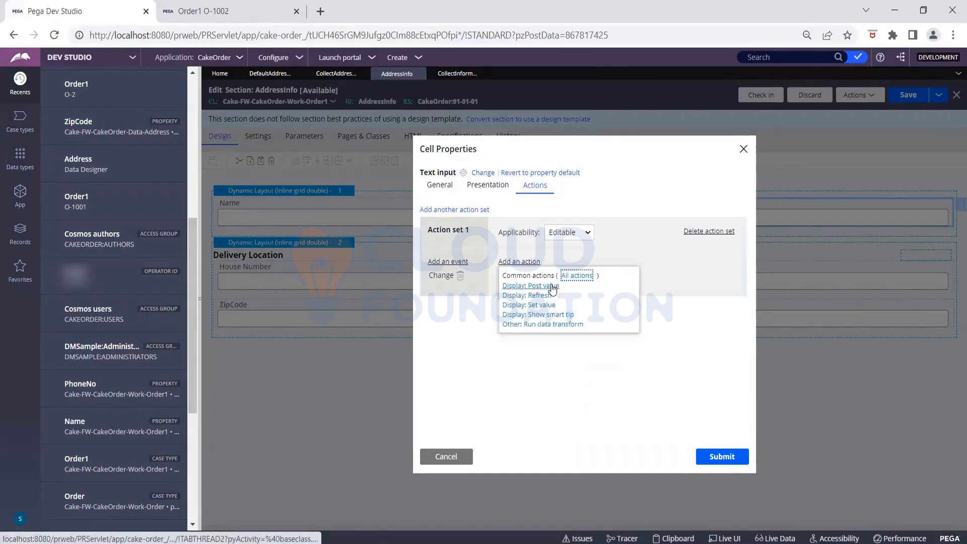
left_click(552, 287)
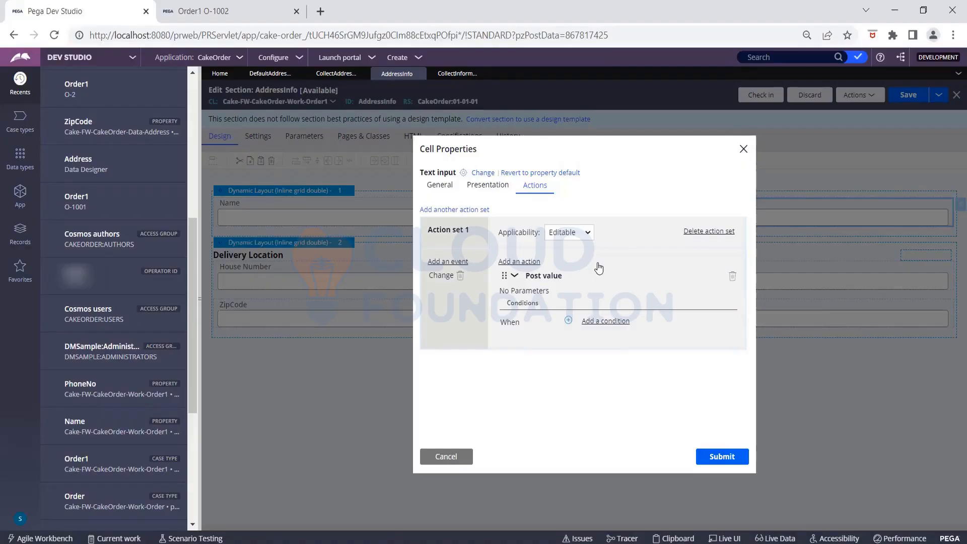
left_click(720, 456)
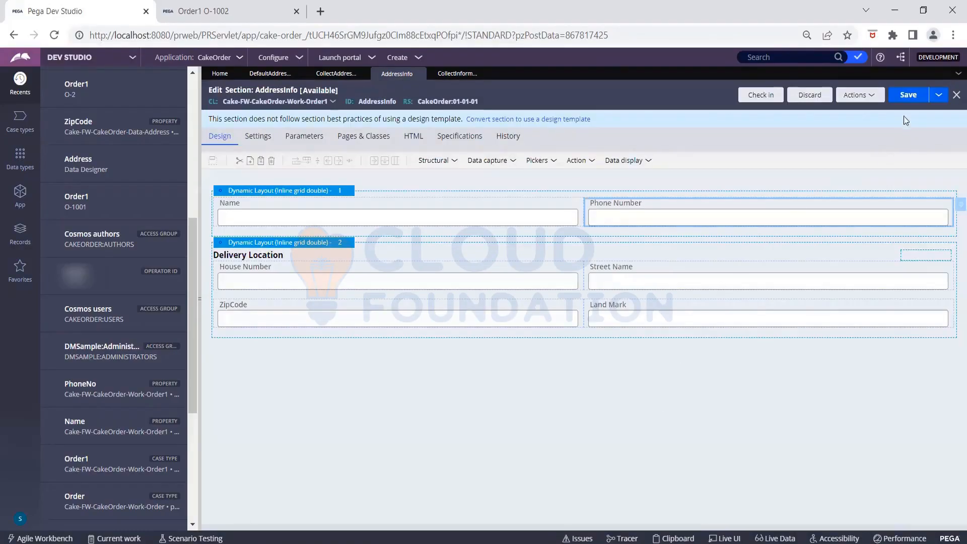
- Save the AddressInfo section and refresh the Order1 case O-1002 from its Actions menu
left_click(905, 94)
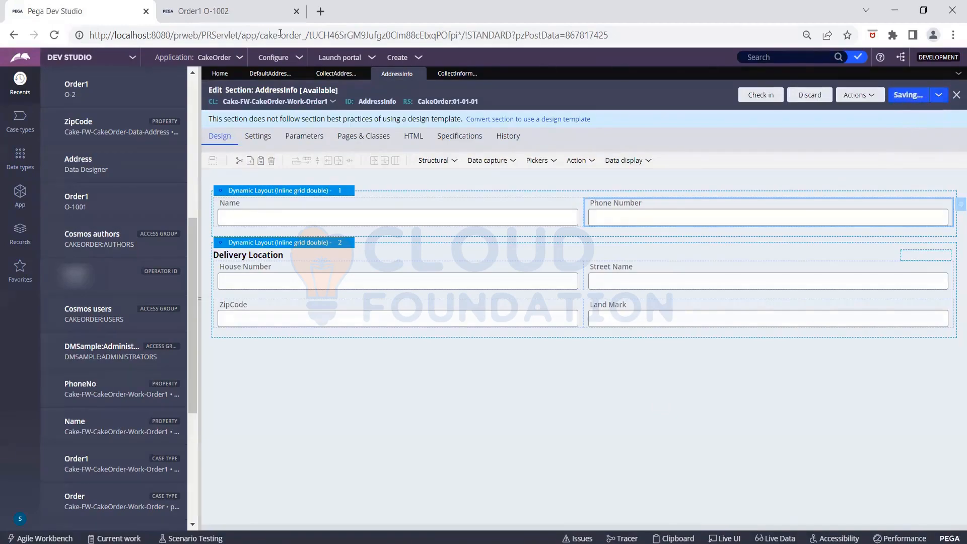
left_click(229, 11)
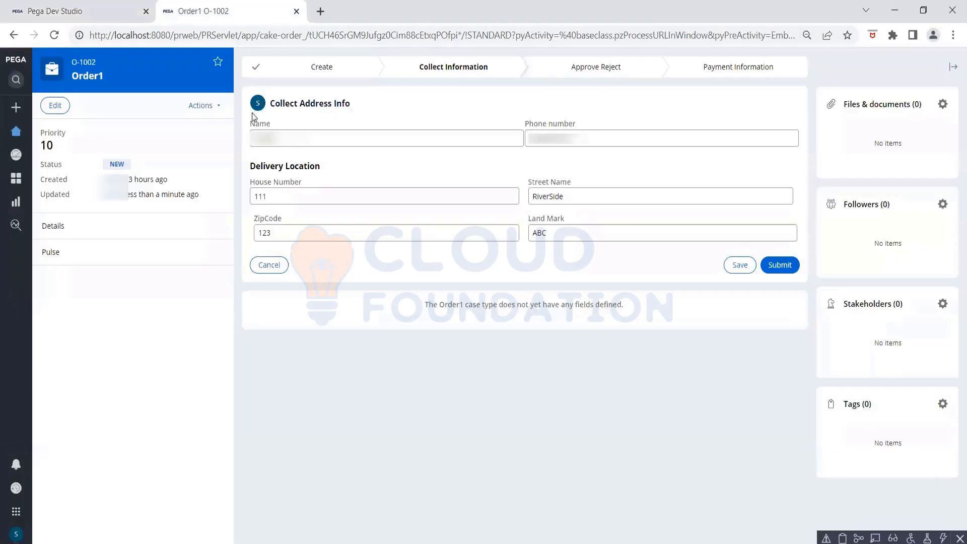
left_click(200, 109)
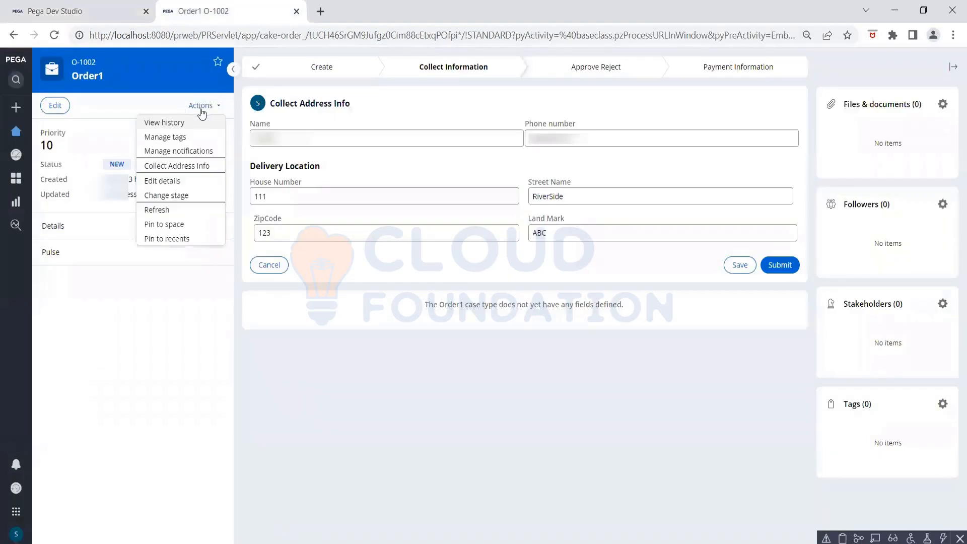
left_click(166, 213)
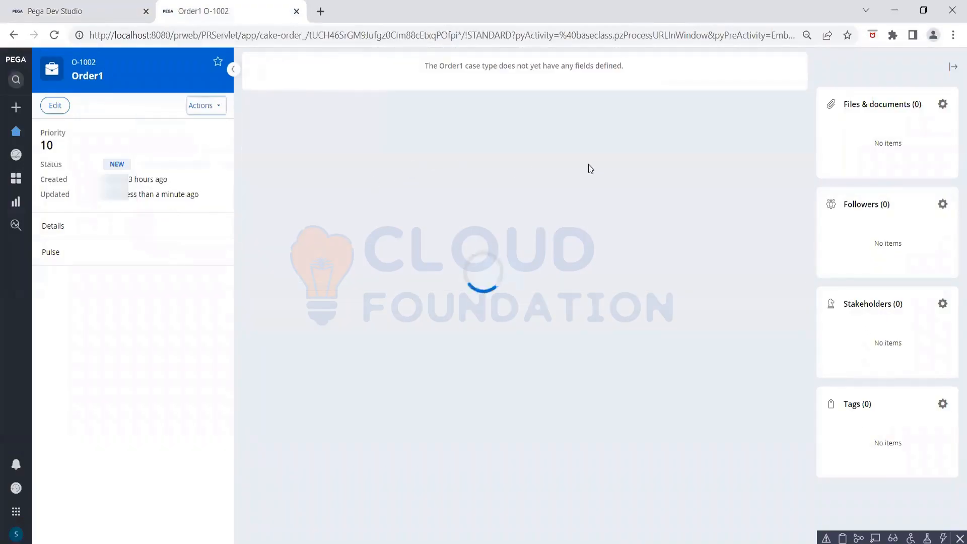
- Close the Clipboard Viewer and reopen the Collect Address Info form
mouse_move(639, 540)
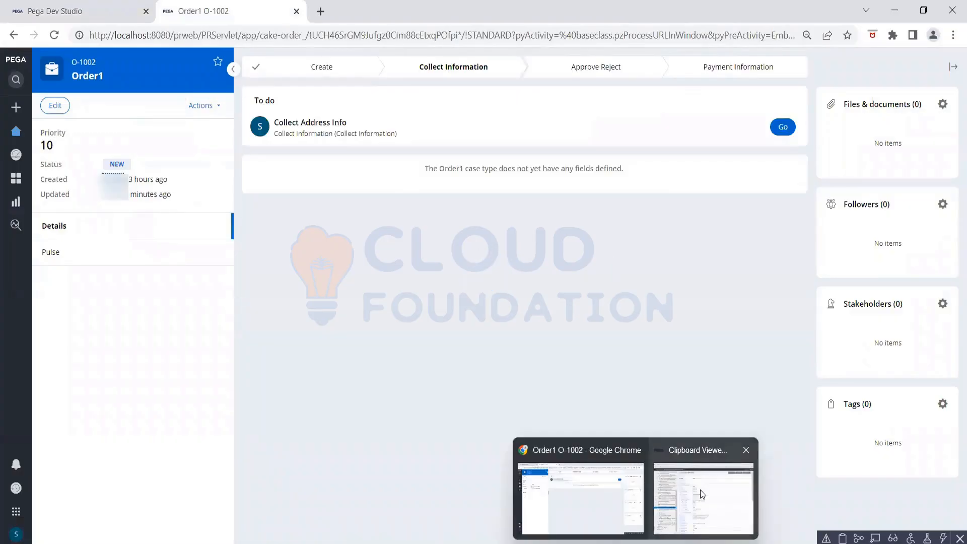
left_click(746, 449)
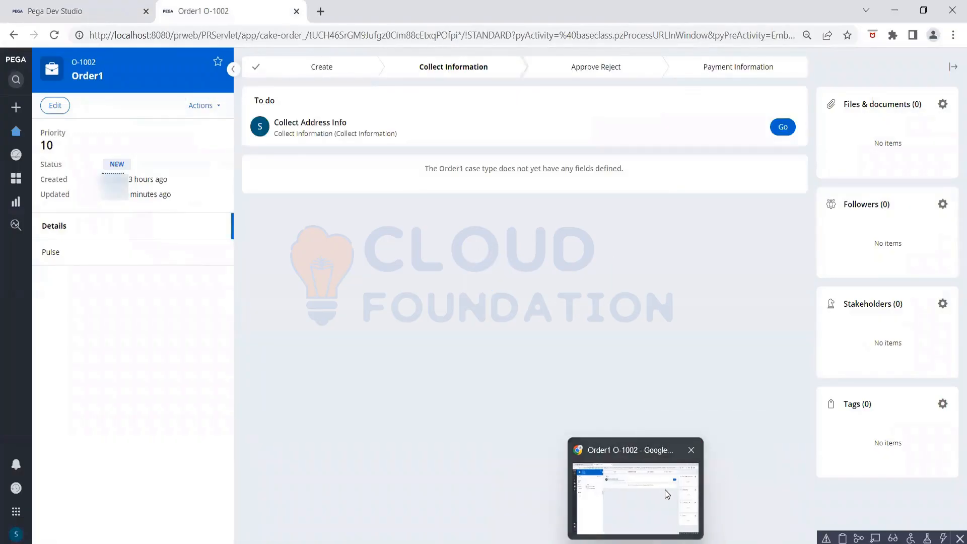
left_click(785, 125)
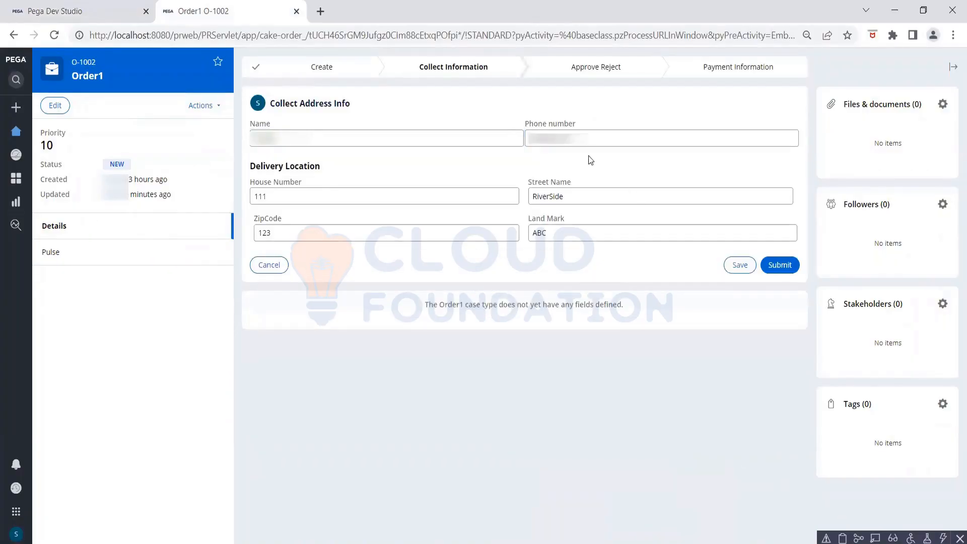
left_click(842, 538)
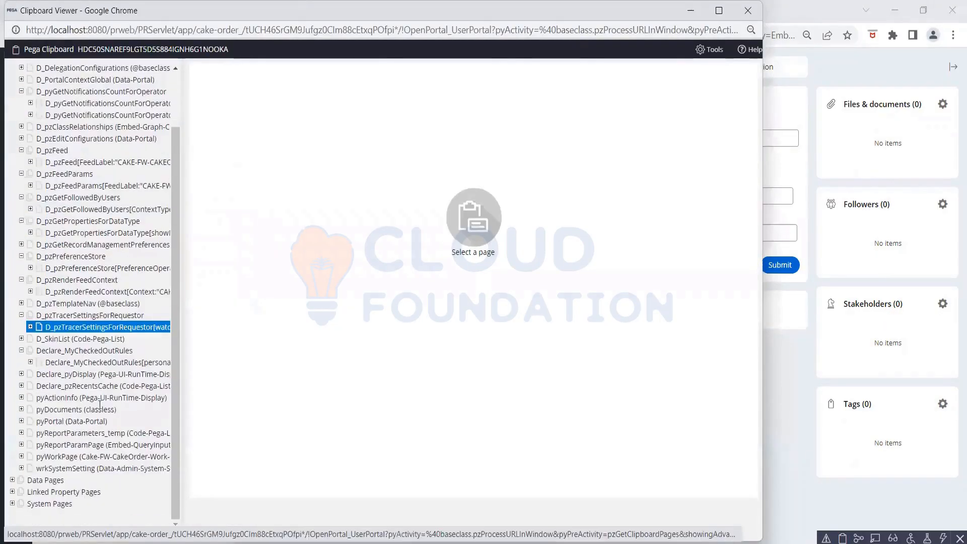
scroll(70, 413, "down", 2)
left_click(64, 458)
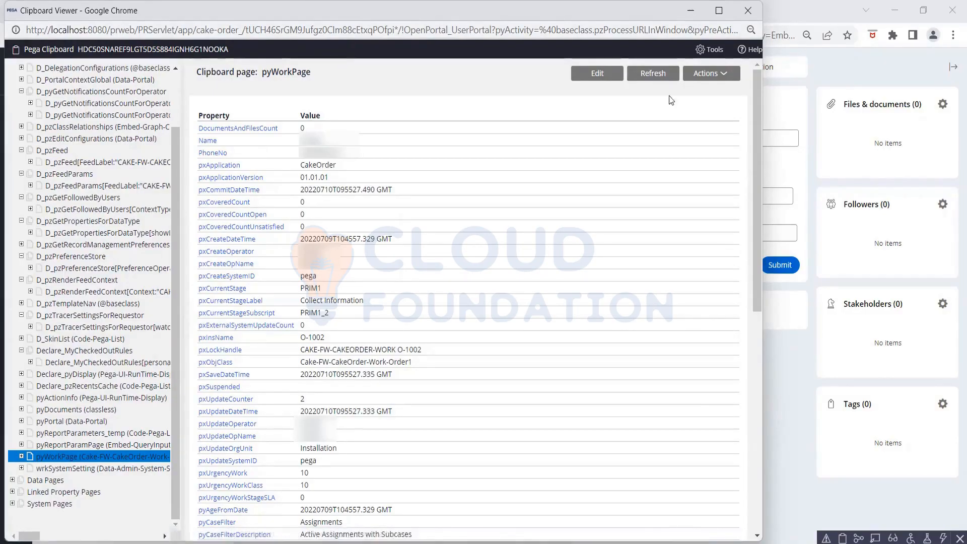
left_click(823, 62)
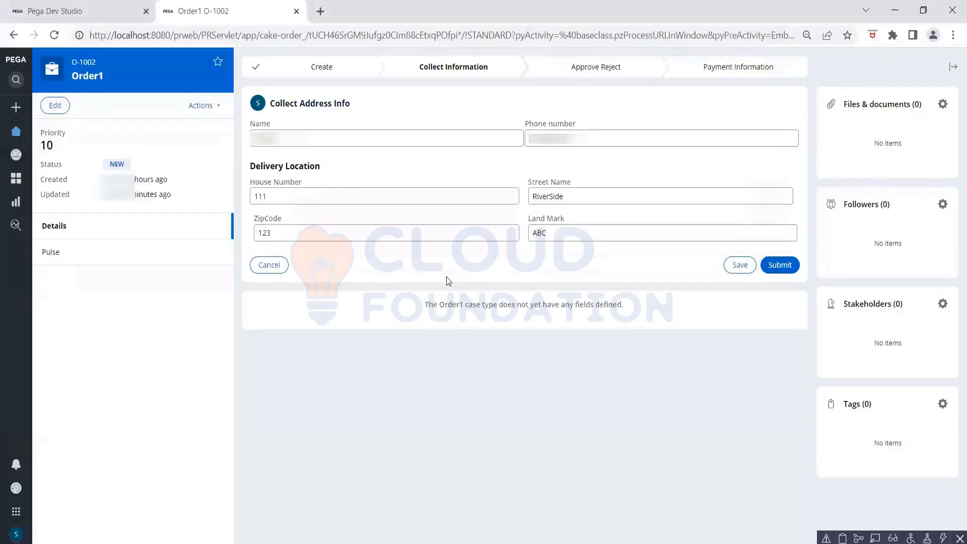
- Check the AddressInfo section, then replace the Name on the Order1 form with a new name
left_click(49, 14)
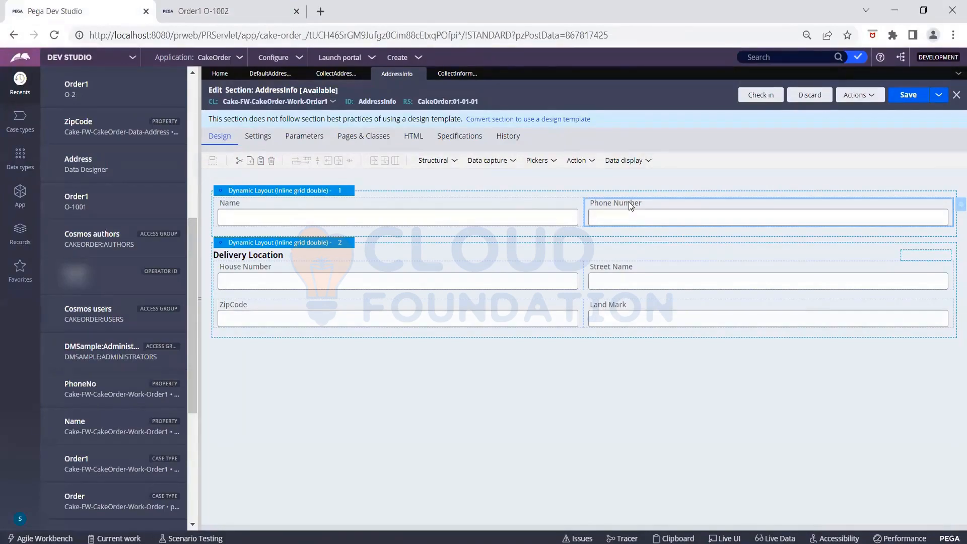
left_click(248, 13)
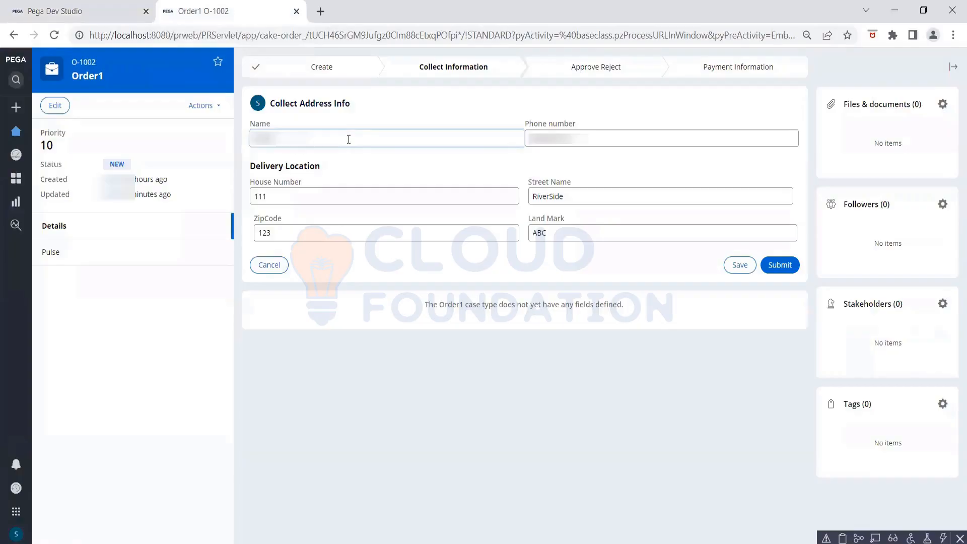
key("BackSpace")
key("BackSpace")
key("BackSpace")
key("BackSpace")
key("BackSpace")
type("Sple")
mouse_move(637, 540)
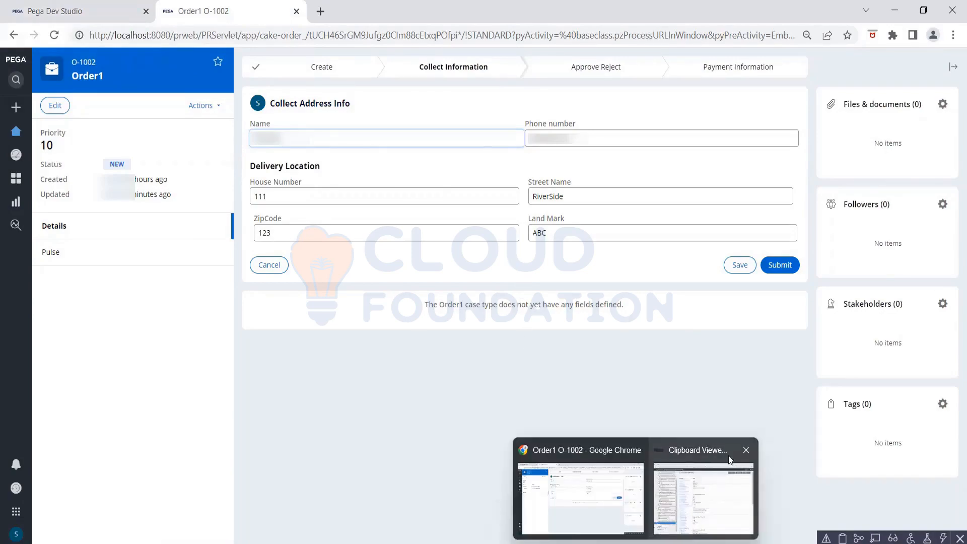
- Refresh the clipboard work page, then paste a new Phone number on the case form
left_click(704, 496)
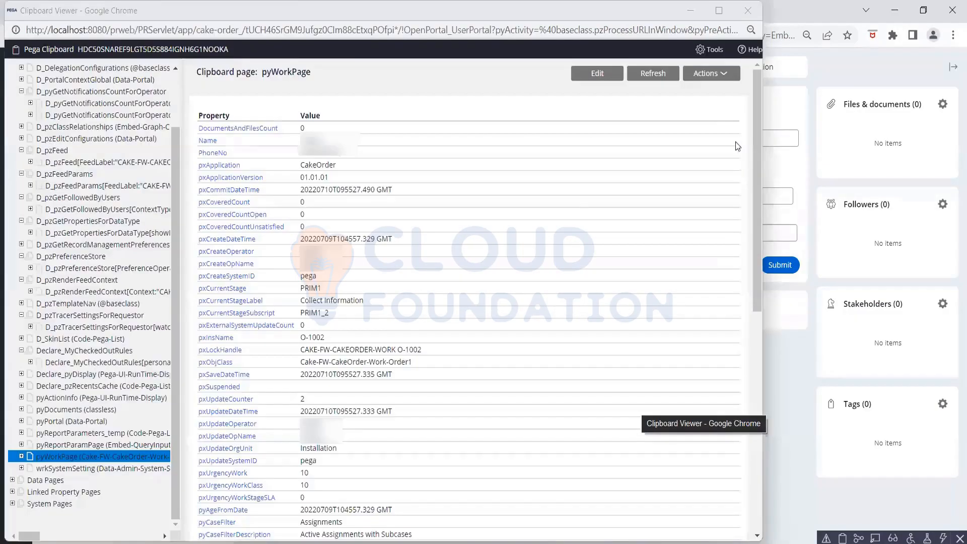
left_click(647, 73)
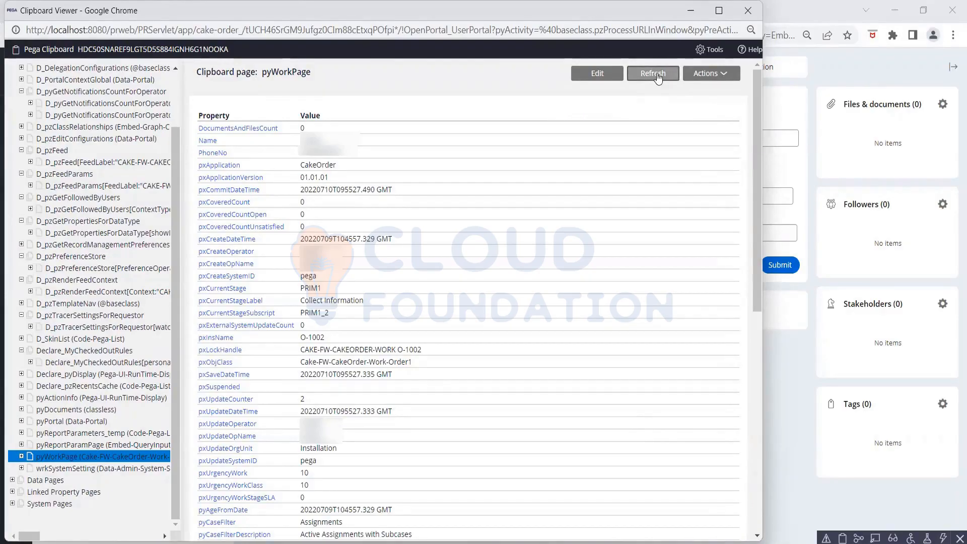
left_click(656, 77)
left_click(796, 387)
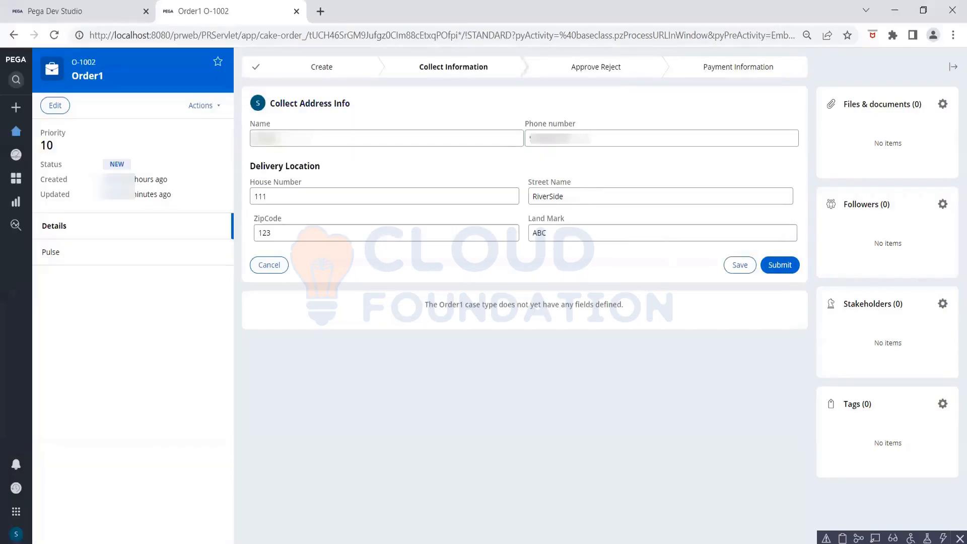
left_click(584, 135)
key("BackSpace")
key("BackSpace")
key("BackSpace")
key("BackSpace")
key("BackSpace")
key("BackSpace")
key("BackSpace")
key("BackSpace")
key("BackSpace")
key("BackSpace")
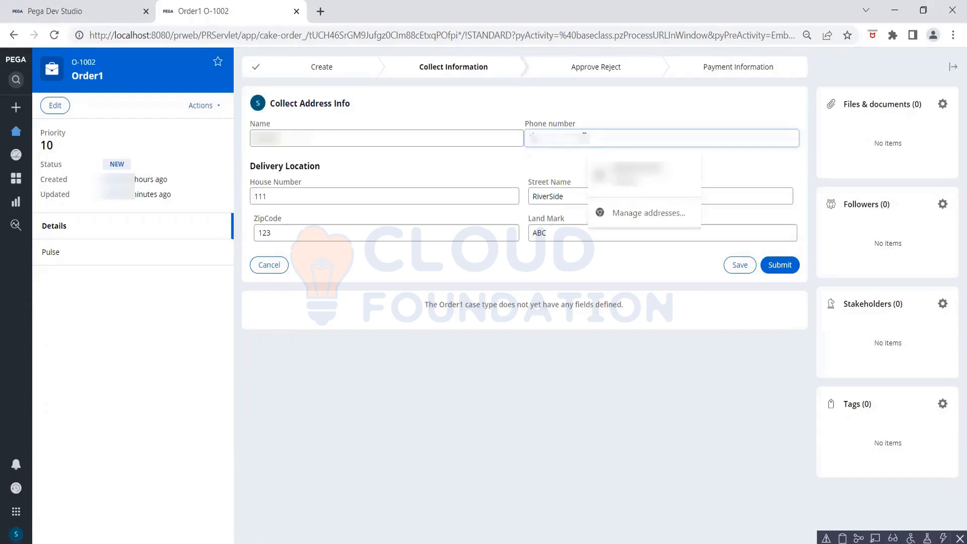
key("ctrl+v")
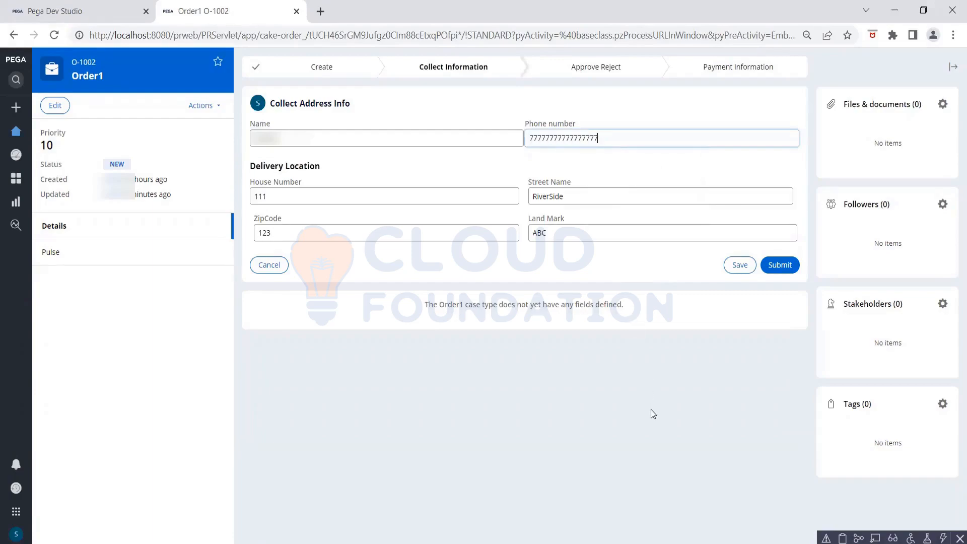
left_click(651, 410)
mouse_move(641, 542)
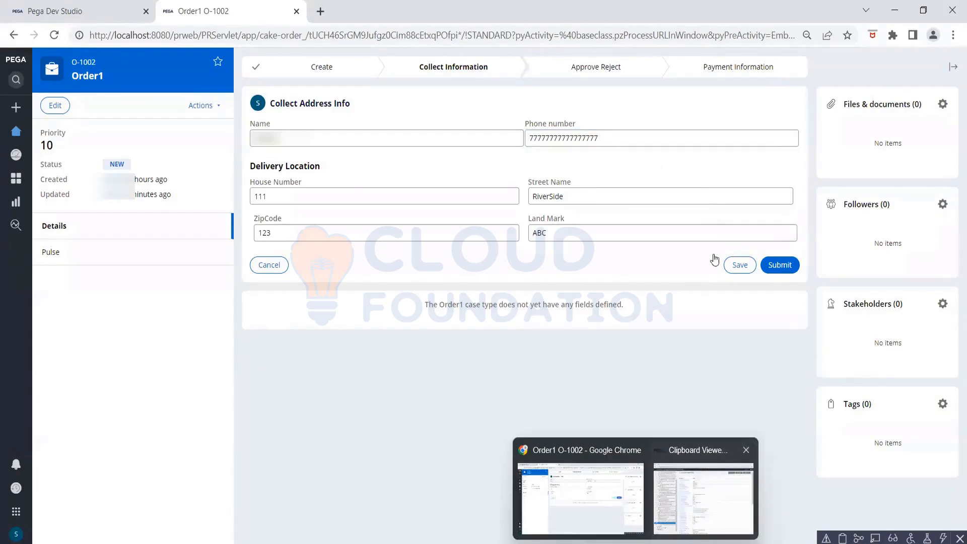
- Refresh the Clipboard Viewer to check the updated PhoneNo value
left_click(700, 498)
left_click(645, 77)
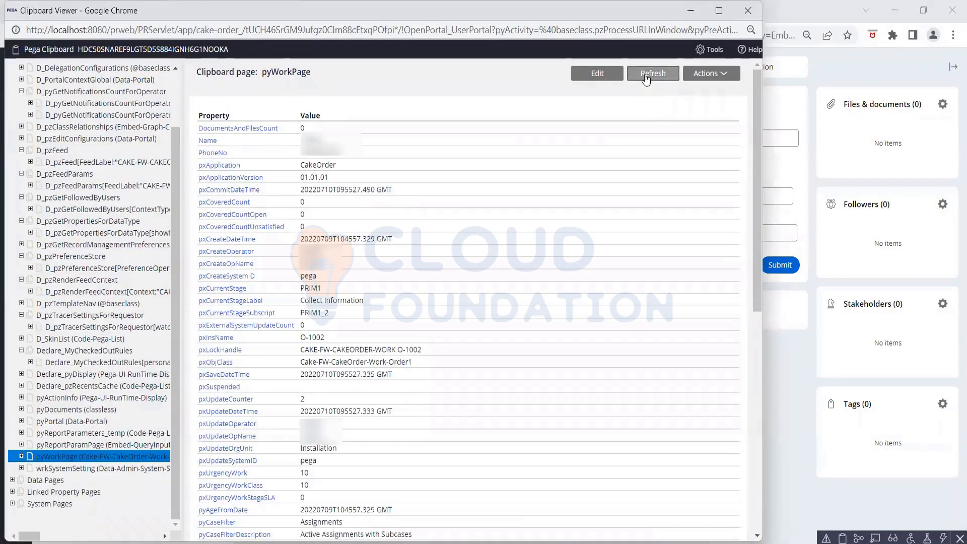
left_click(646, 78)
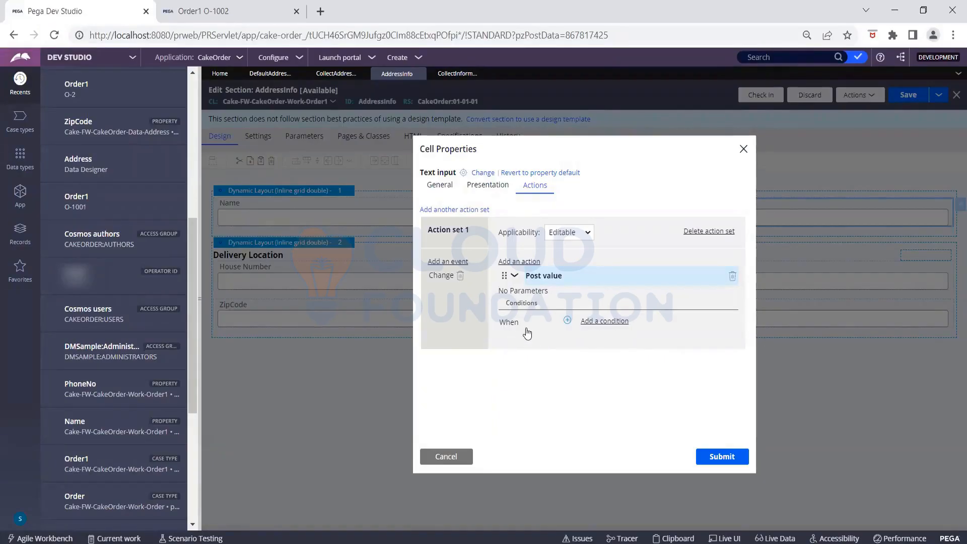
- Add a When condition set to Active on the Phone Number's Post value action
left_click(593, 325)
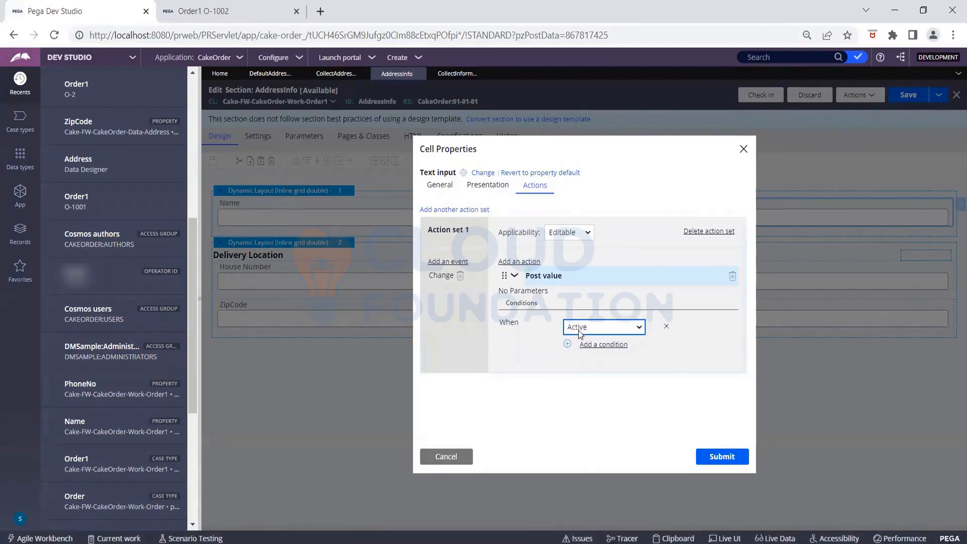
left_click(578, 328)
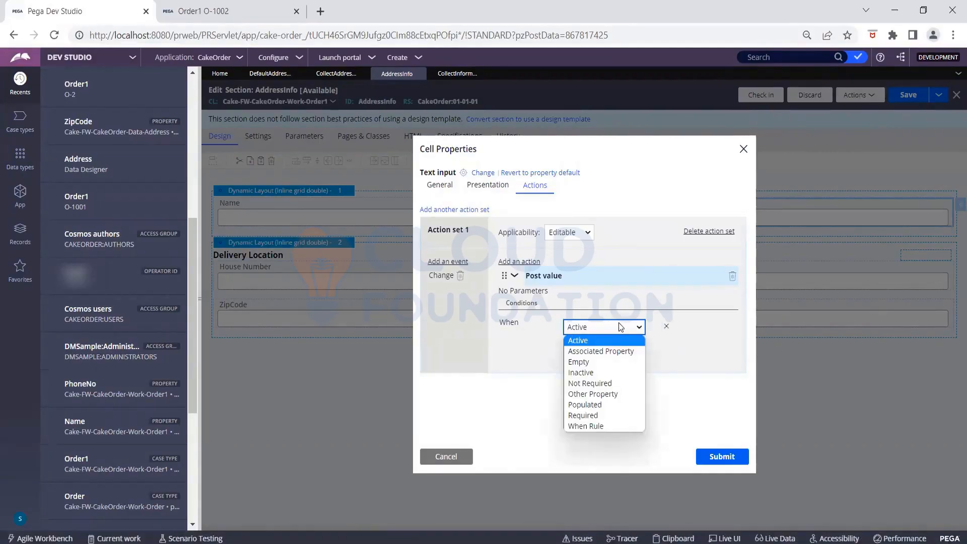
left_click(578, 342)
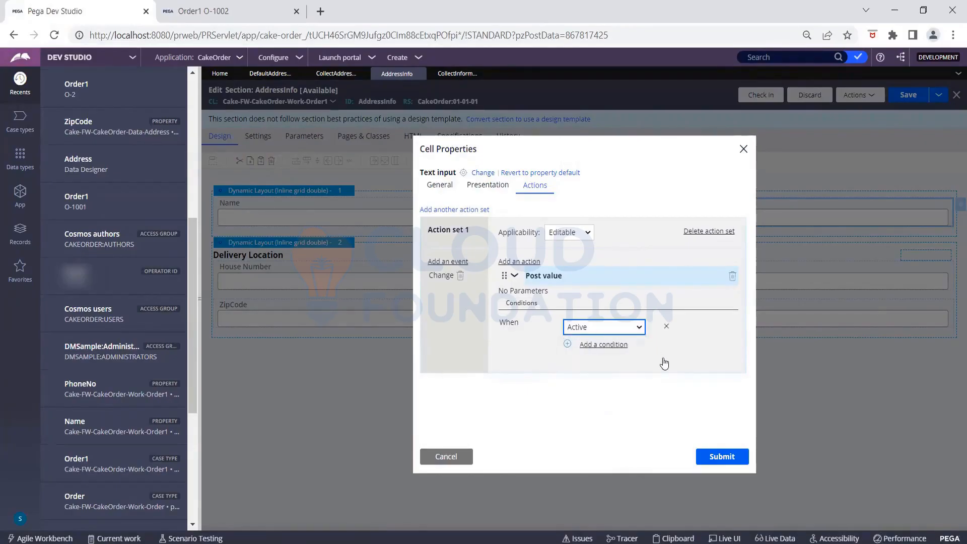
- Submit the cell properties and save the AddressInfo section
left_click(707, 460)
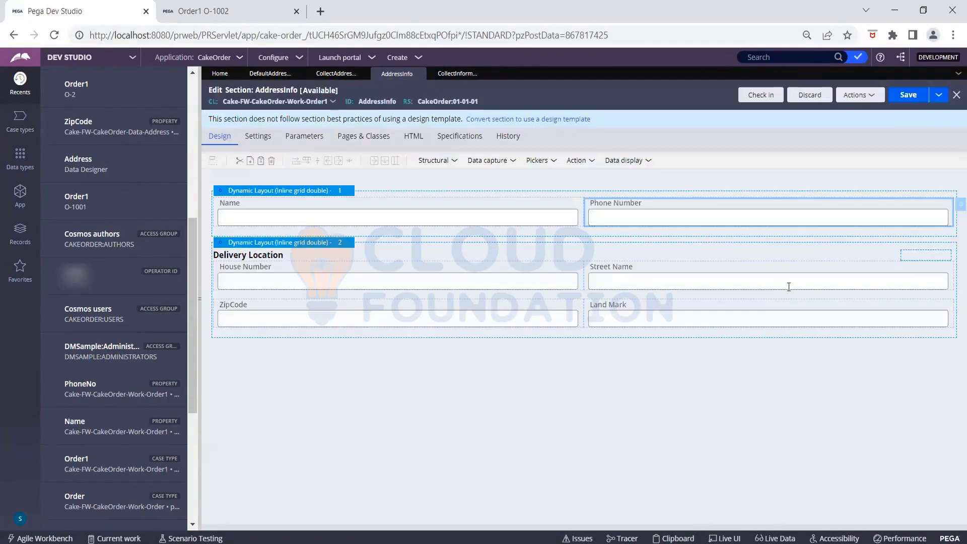
left_click(905, 97)
left_click(905, 97)
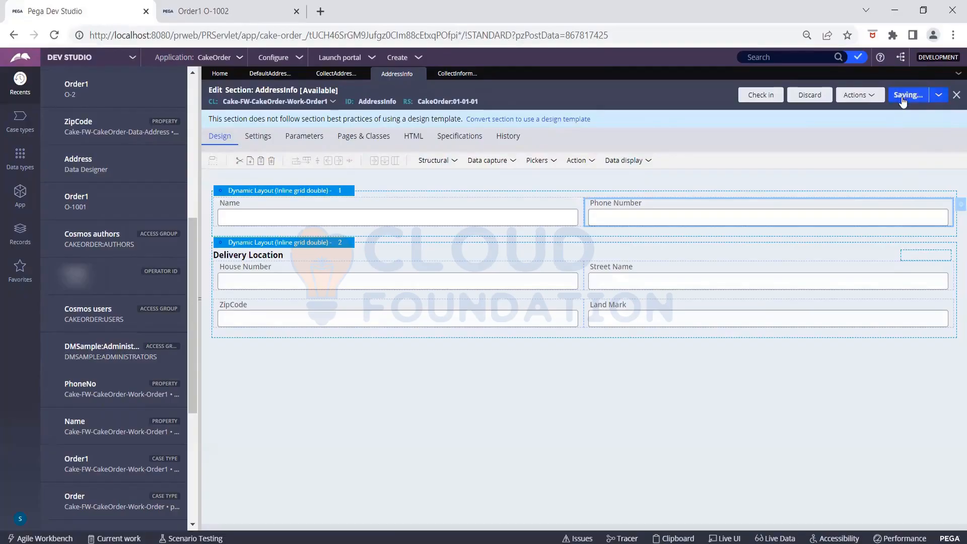
- Refresh the Order1 case from Actions, confirming despite unsaved changes
left_click(252, 12)
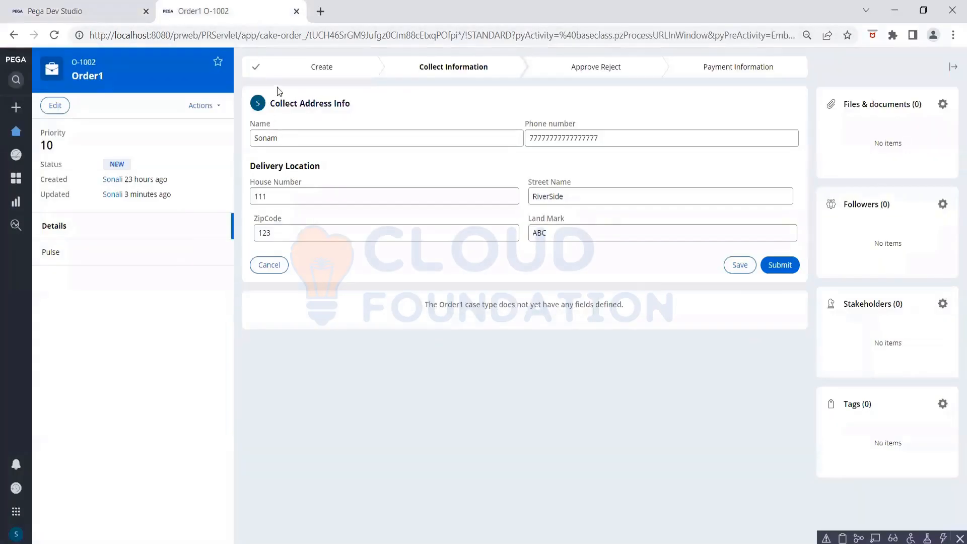
left_click(200, 106)
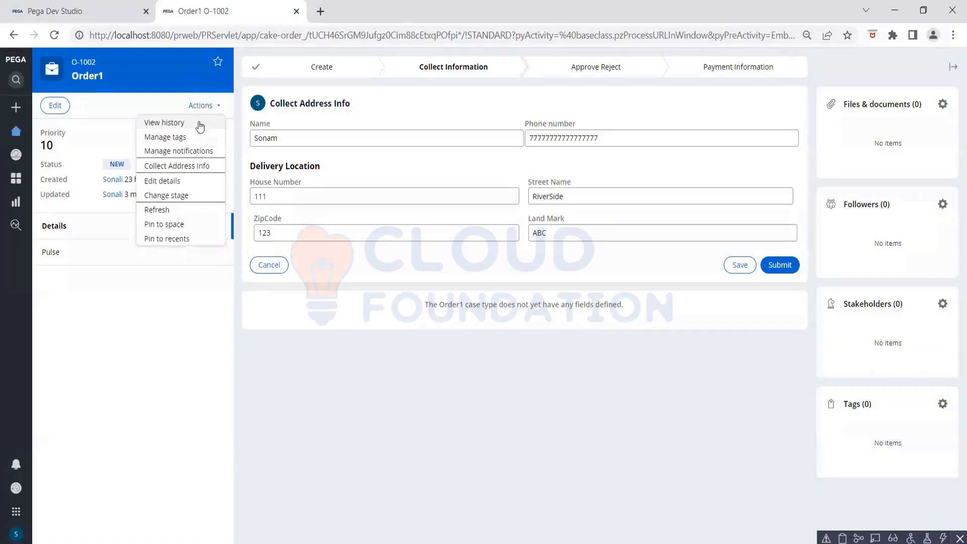
left_click(164, 211)
left_click(611, 324)
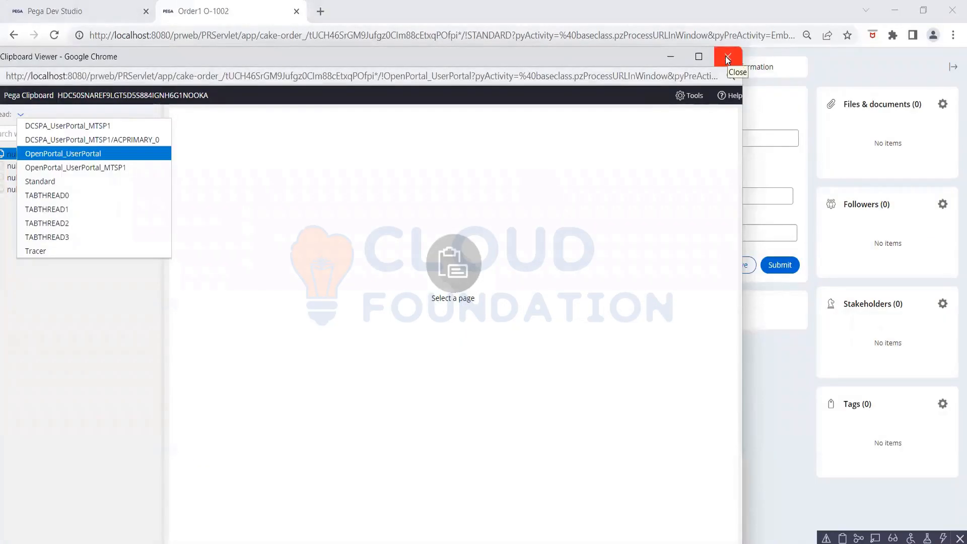
- Close the Clipboard Viewer and return to the AddressInfo section editor in Dev Studio
left_click(726, 57)
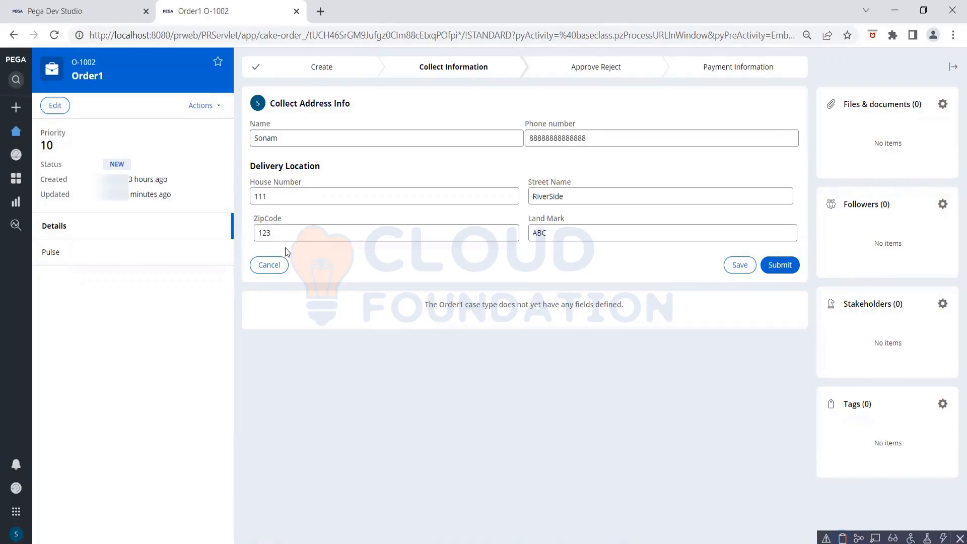
left_click(90, 13)
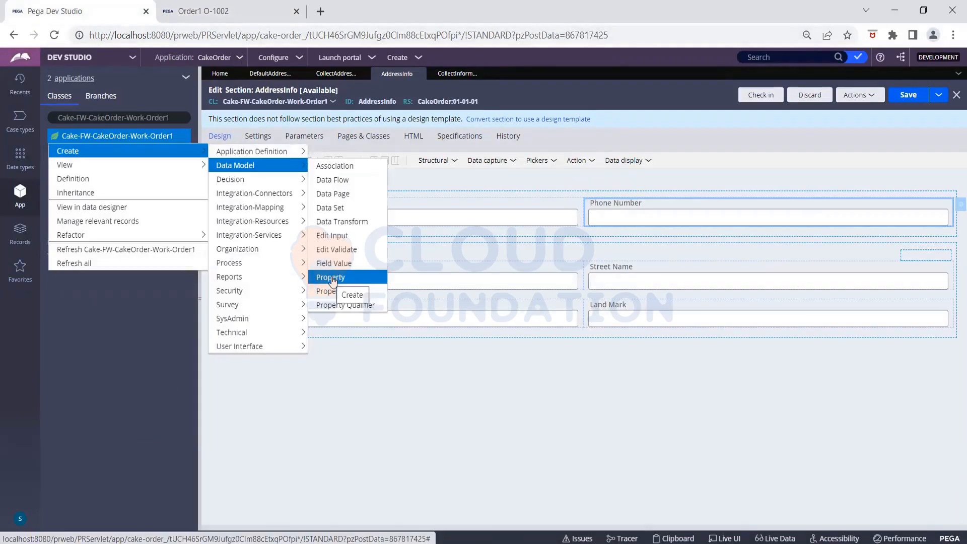
- Create a Text property 'CurrentLocation' in Cake-FW-CakeOrder-Work-Order1 and open it
left_click(333, 276)
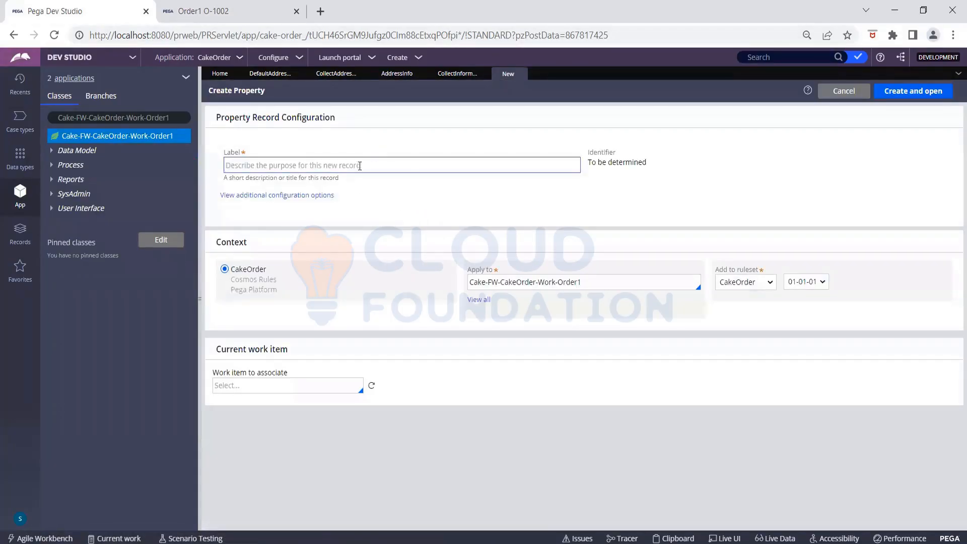
left_click(357, 165)
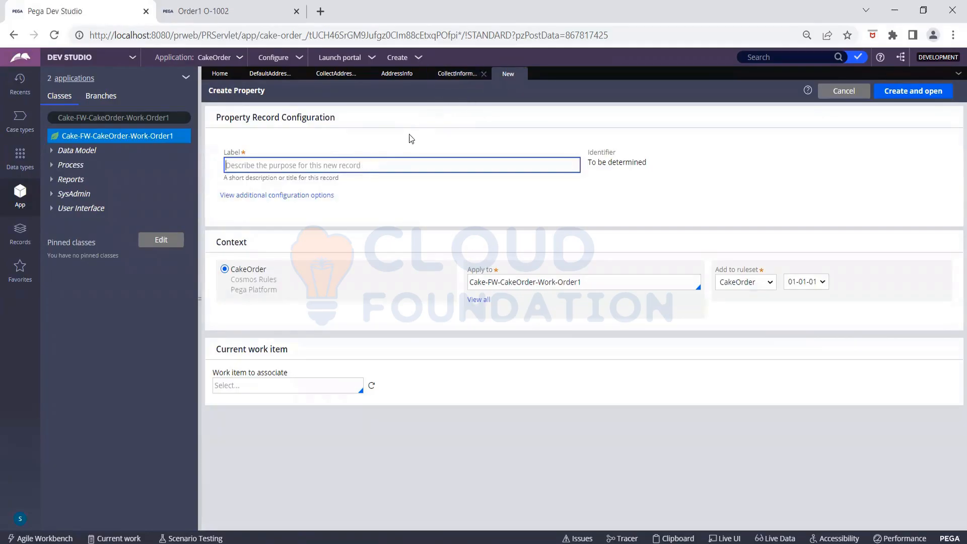
type("Current")
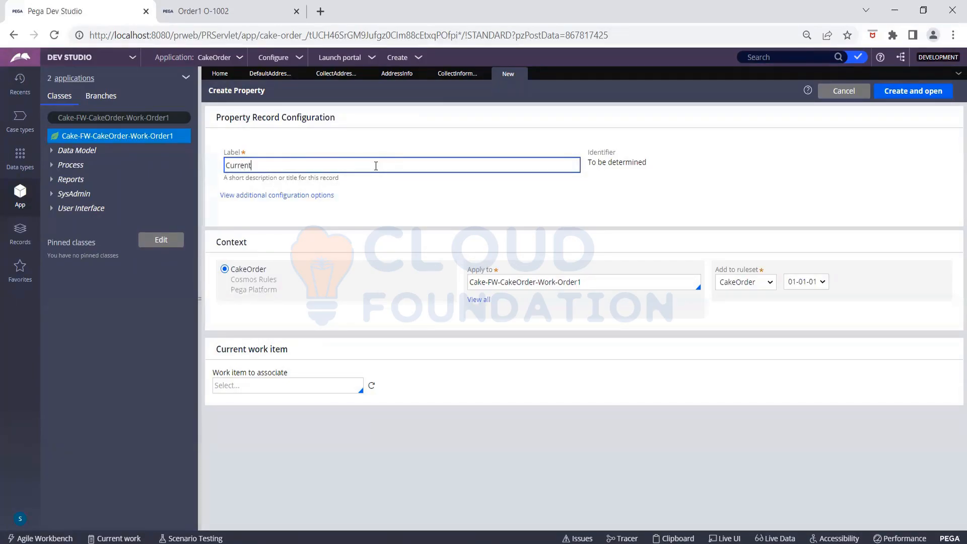
type("Location")
left_click(582, 189)
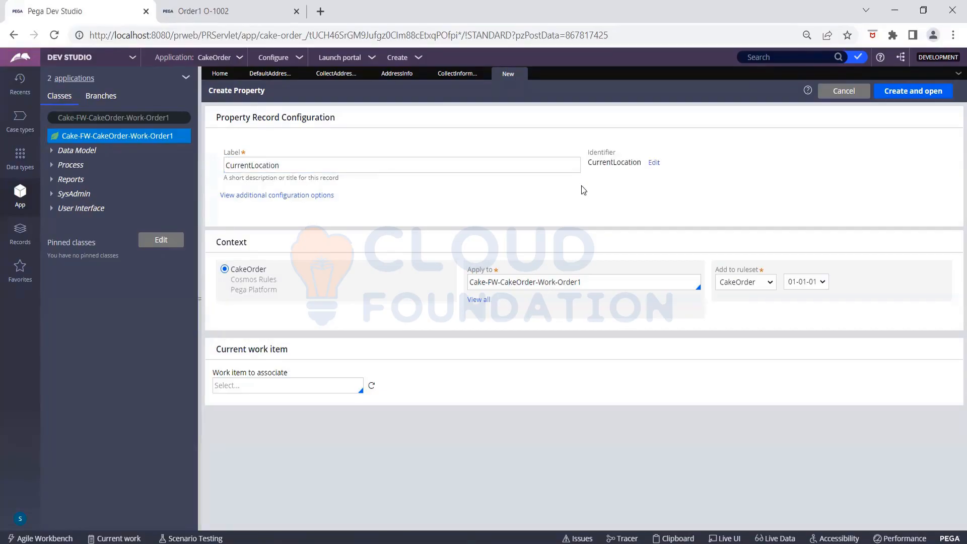
left_click(579, 281)
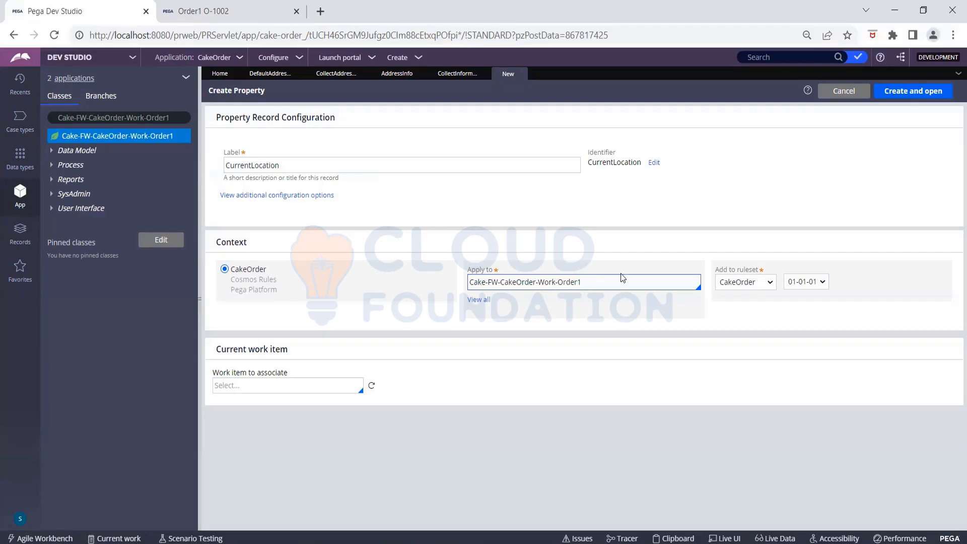
left_click(736, 216)
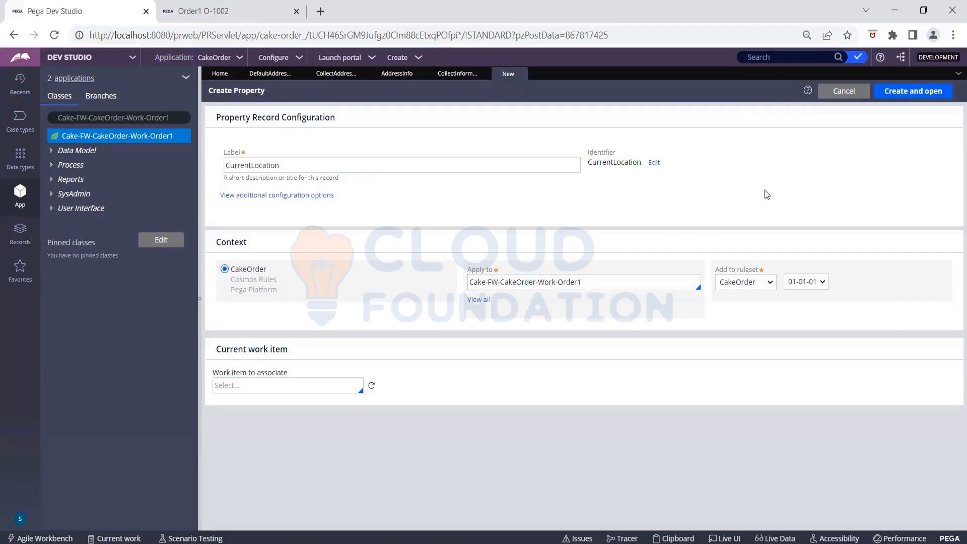
left_click(894, 96)
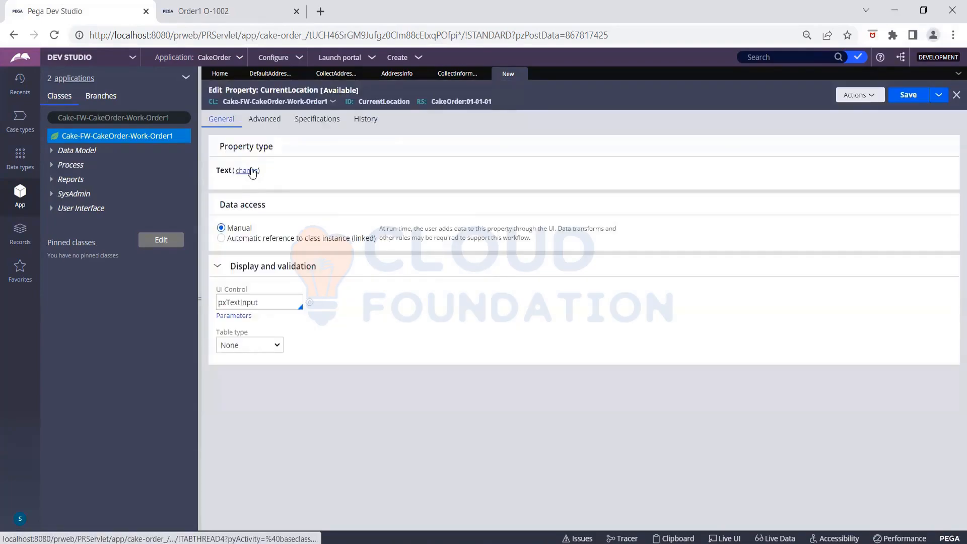
- Make CurrentLocation a Single Page property and look up the Address data type's class name
left_click(251, 172)
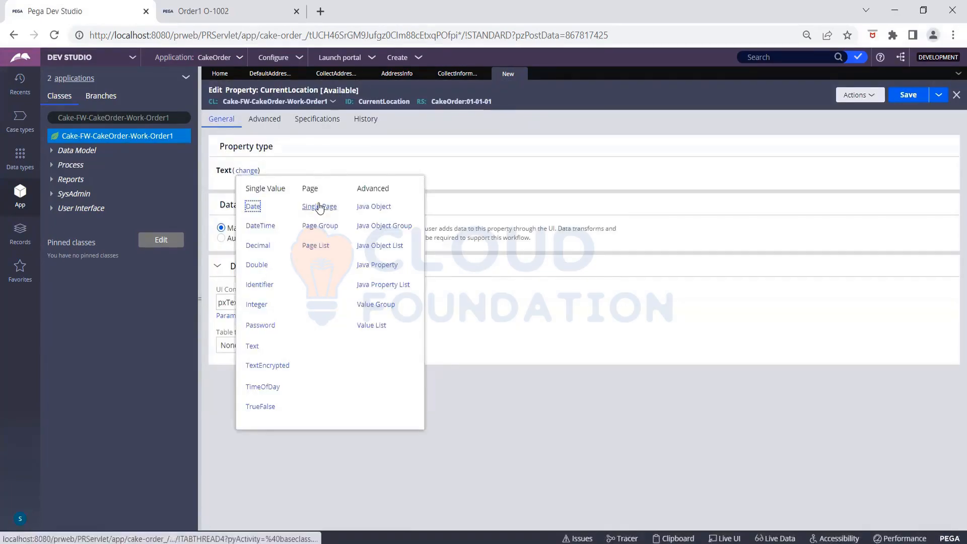
left_click(319, 206)
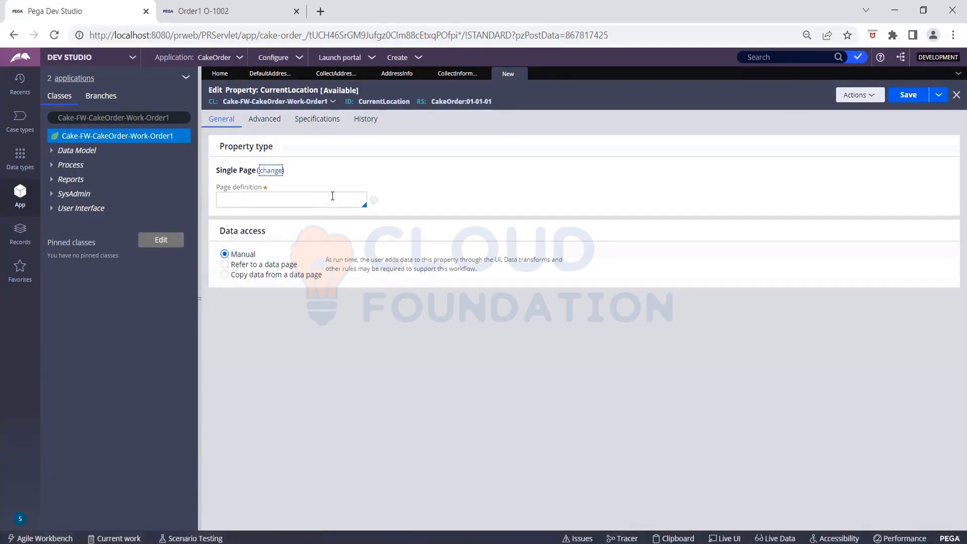
left_click(331, 198)
left_click(21, 152)
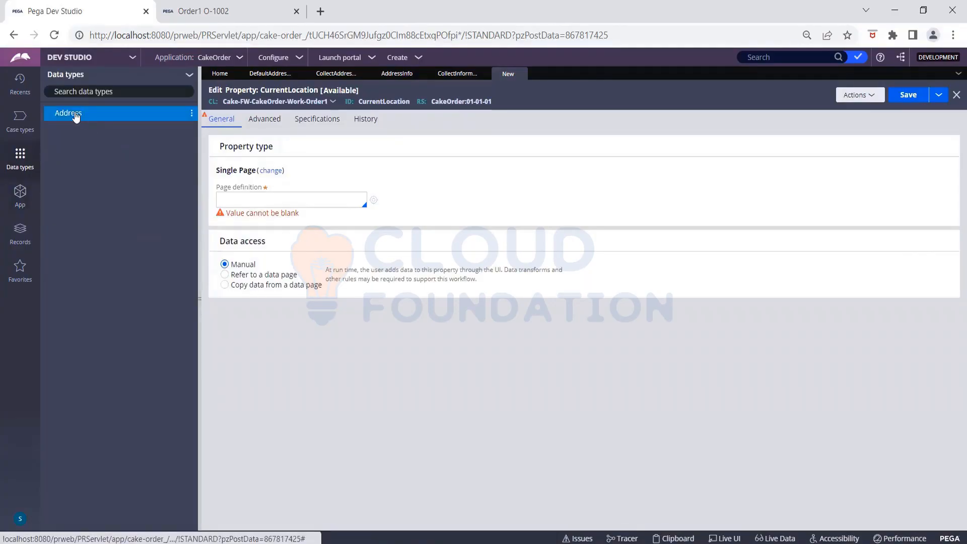
left_click(76, 114)
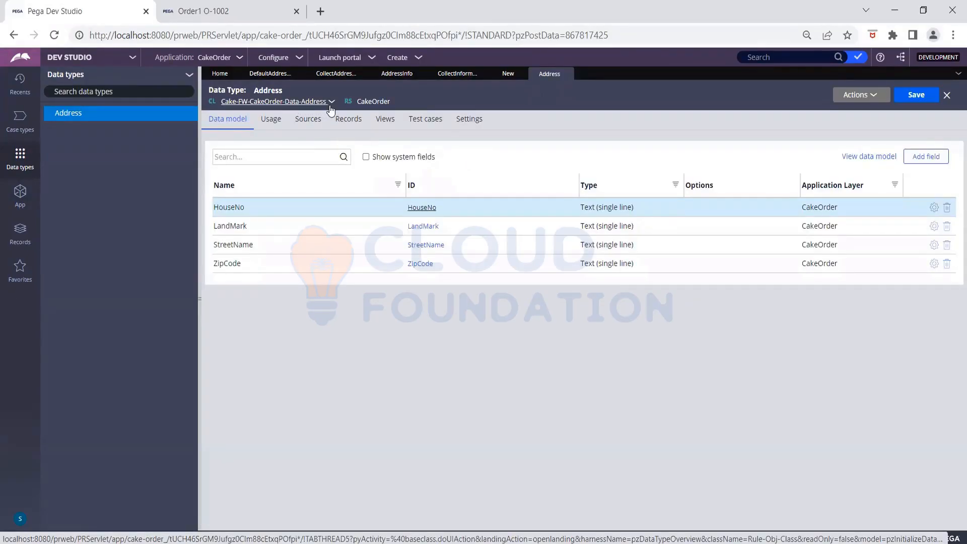
left_click_drag(329, 105, 305, 102)
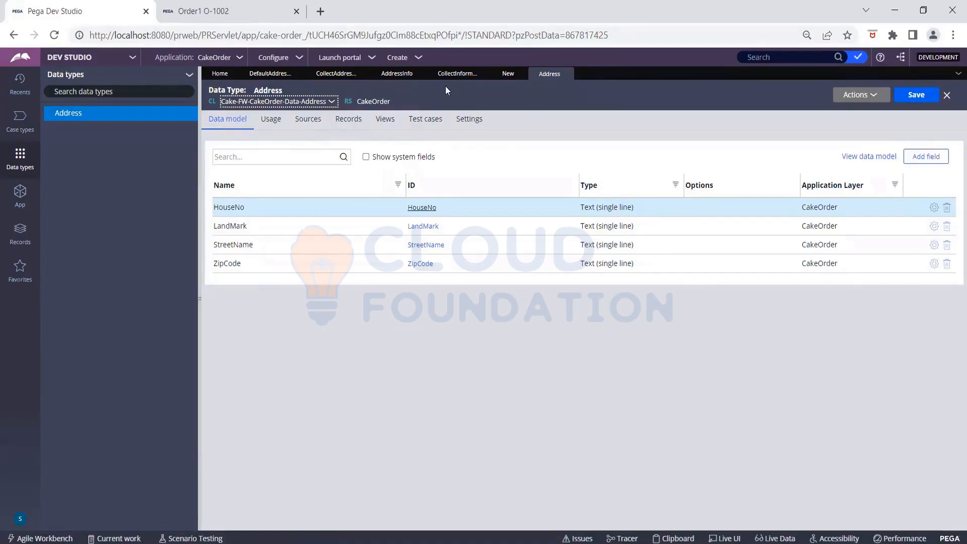
left_click(505, 75)
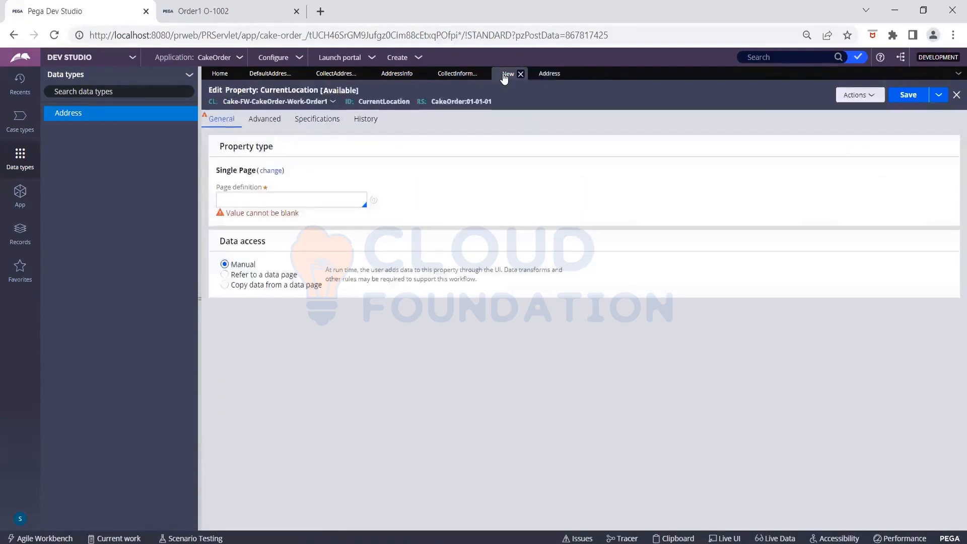
- Set the page definition to Cake-FW-CakeOrder-Data-Address and save the CurrentLocation property
left_click(319, 200)
type("Cake-FW-")
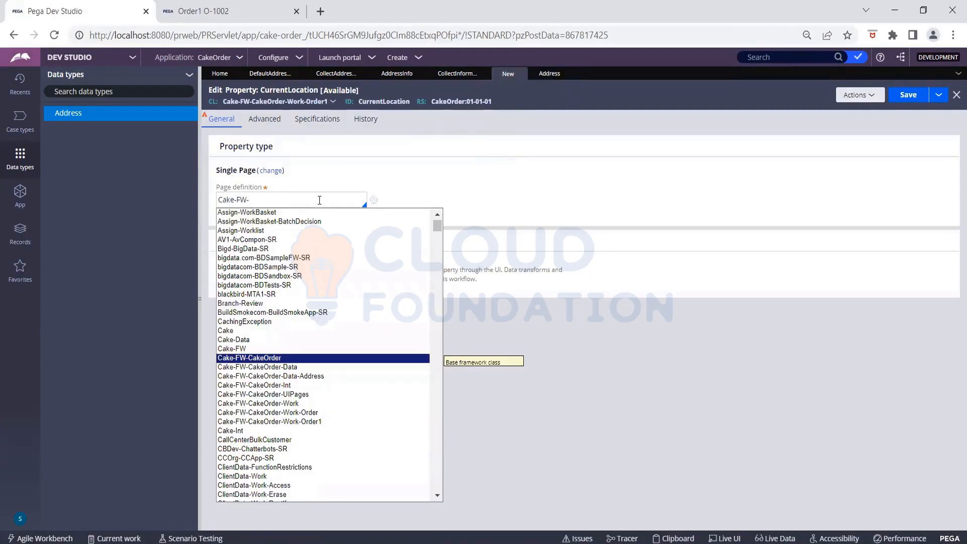
left_click(292, 376)
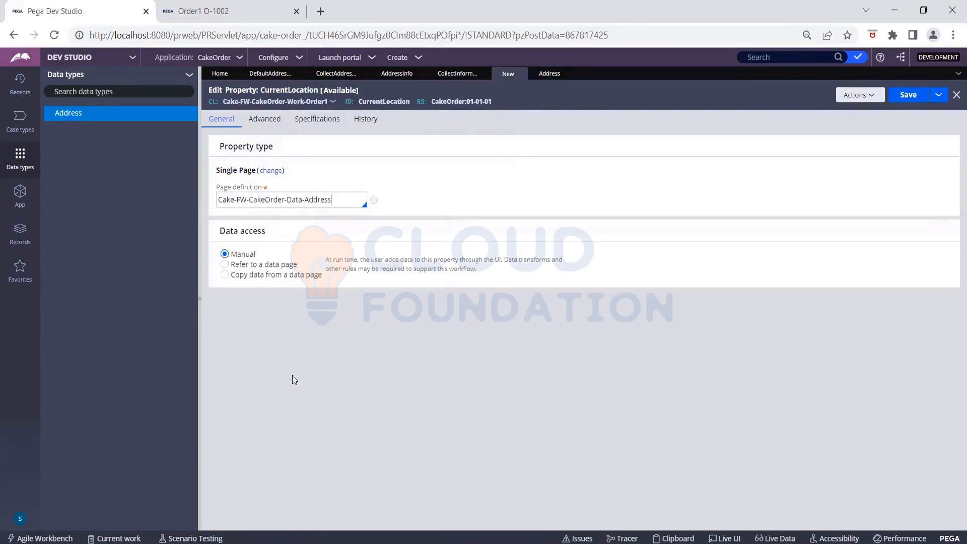
left_click(545, 76)
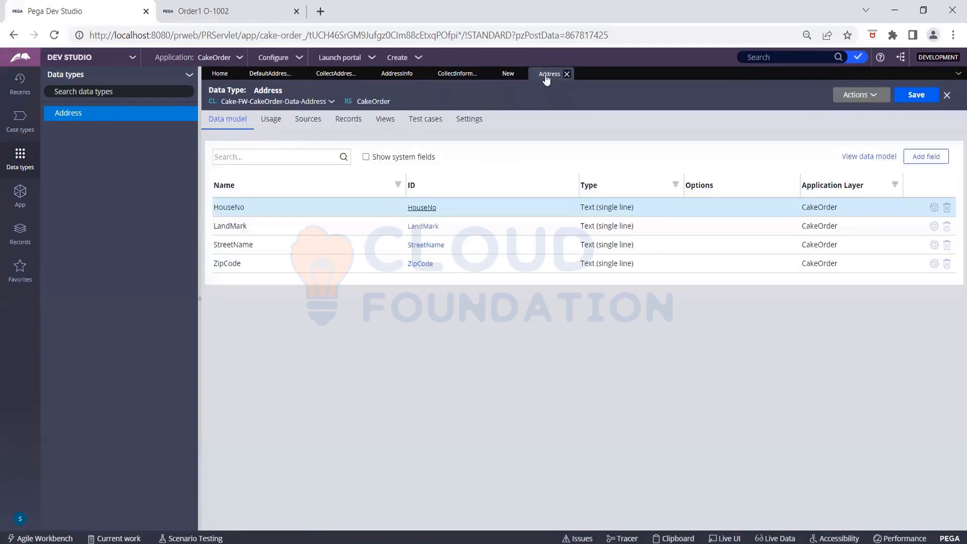
left_click(500, 73)
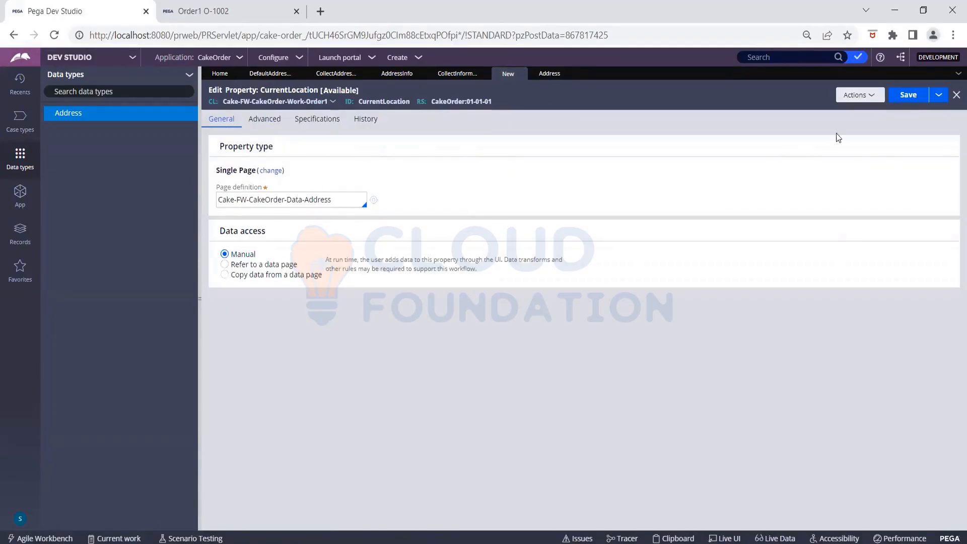
left_click(897, 100)
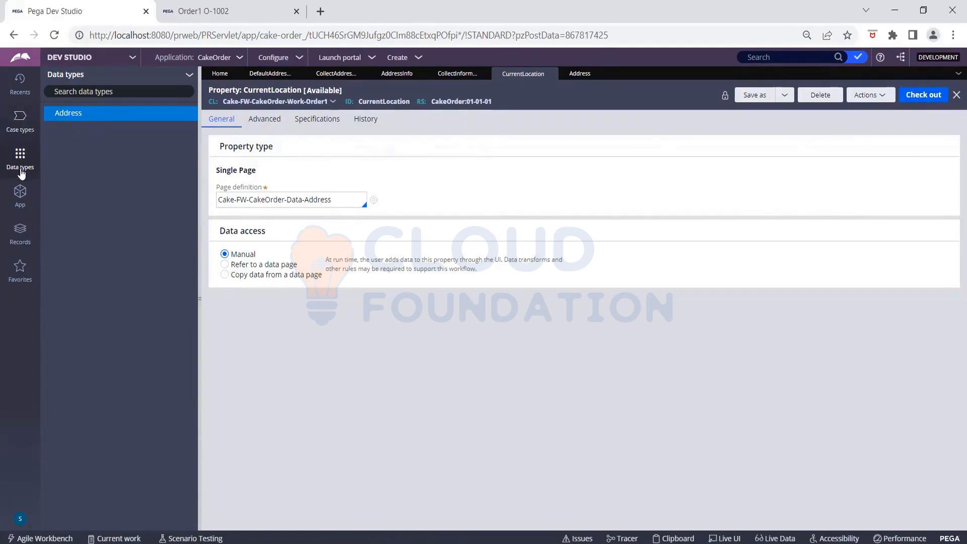
- Refresh App Explorer so Data Model > Property lists CurrentLocation and DeliveryLocation, then return to AddressInfo
left_click(19, 196)
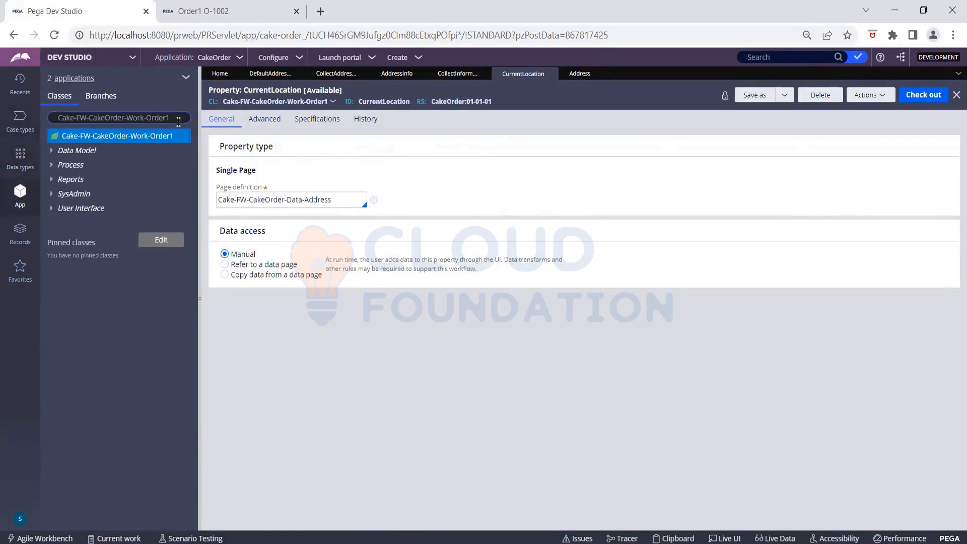
left_click(51, 151)
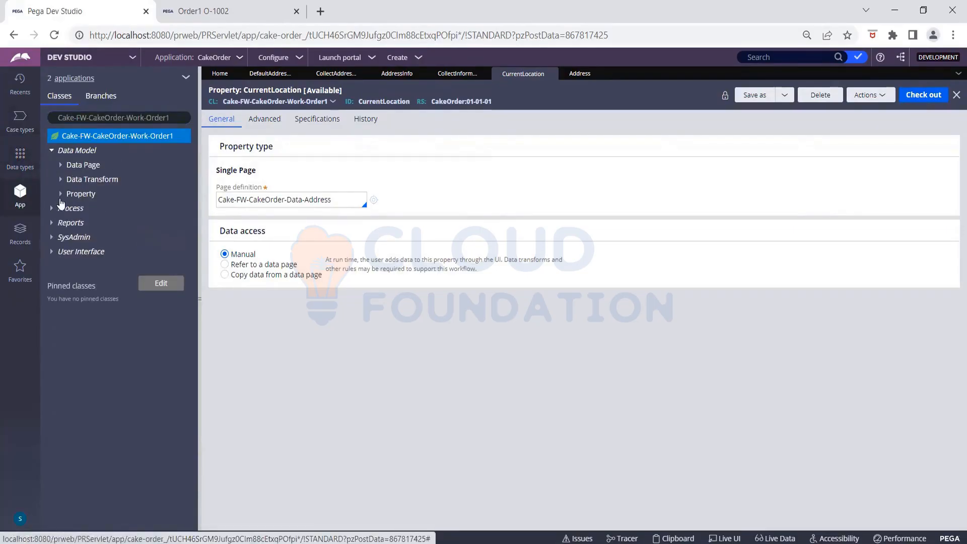
left_click(60, 194)
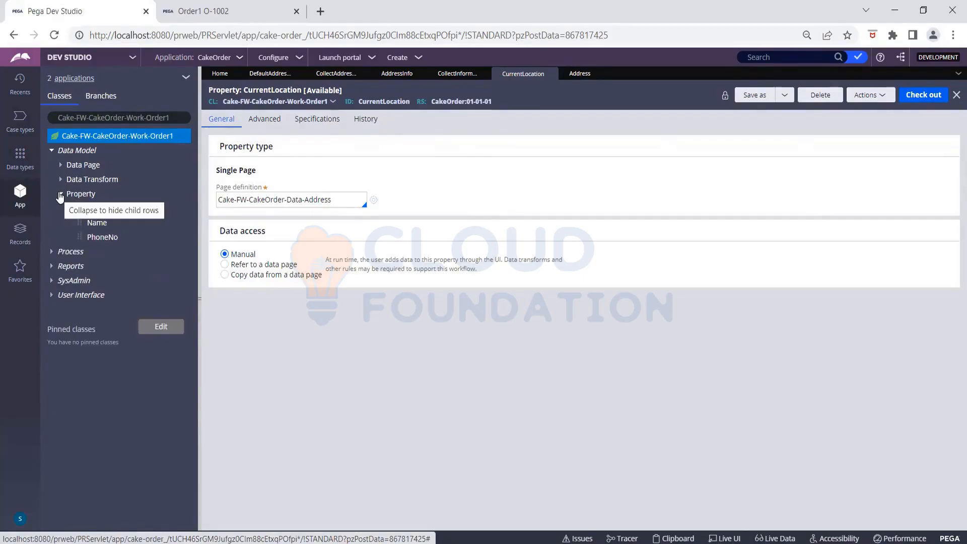
left_click(60, 194)
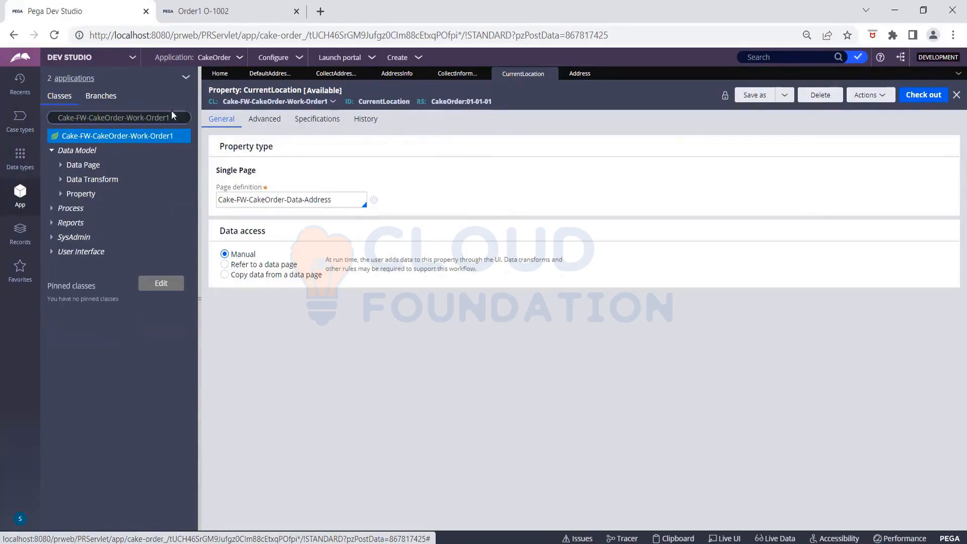
left_click(185, 81)
left_click(198, 98)
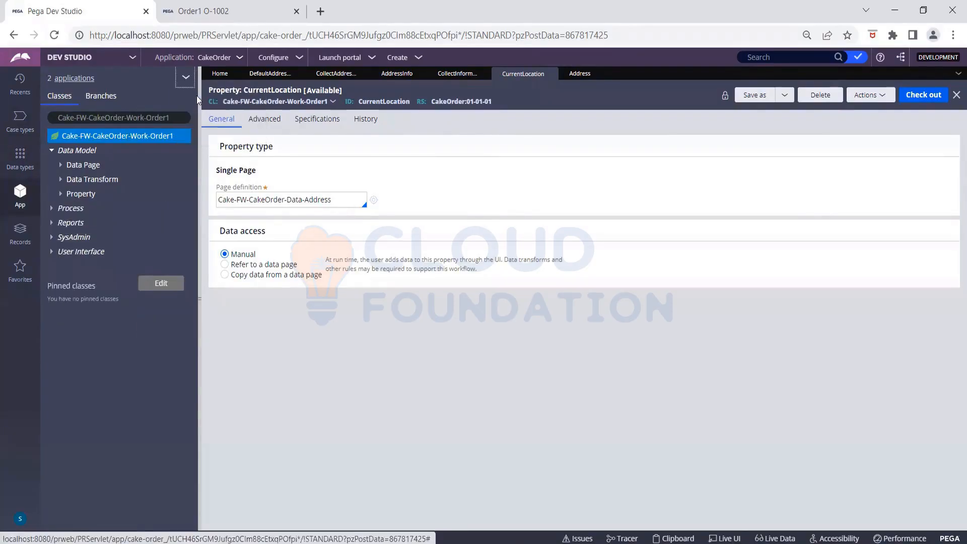
left_click(52, 151)
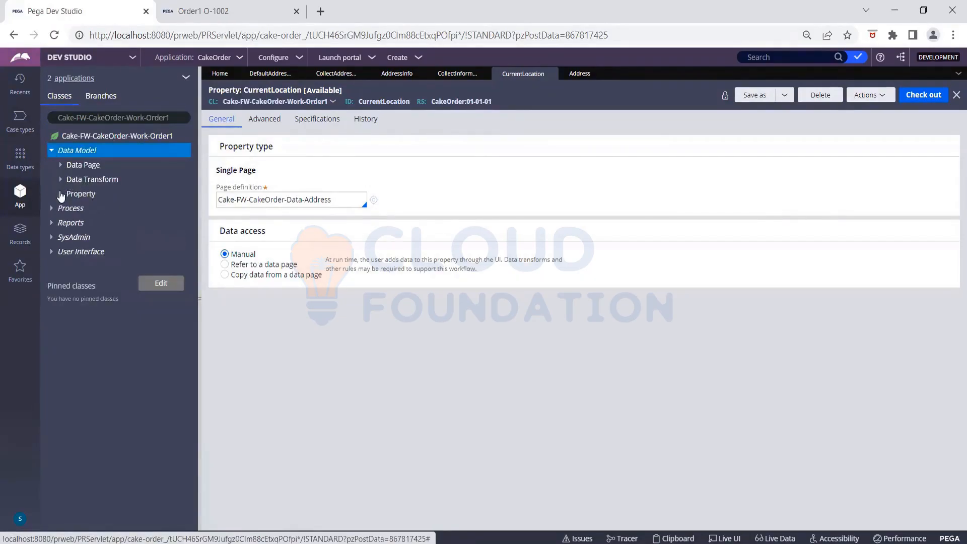
left_click(80, 193)
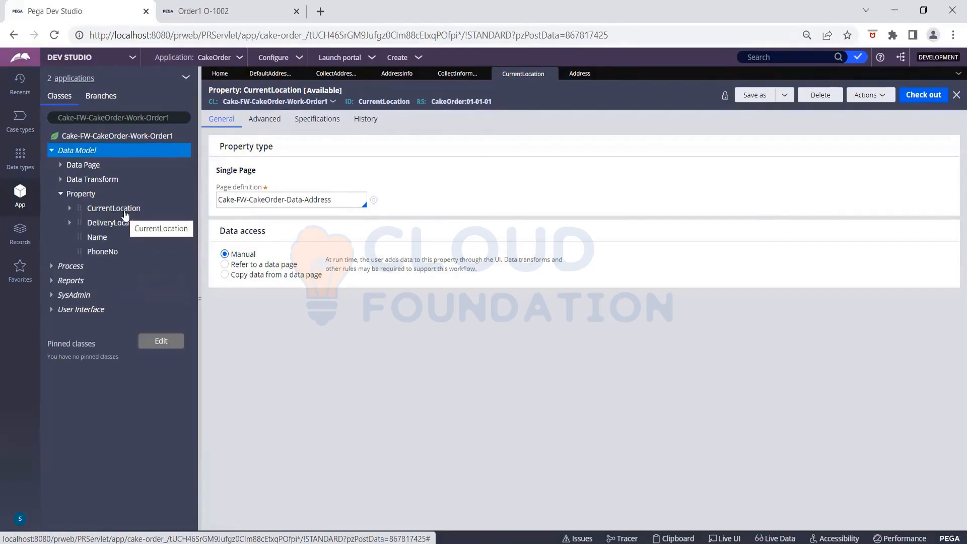
left_click(403, 74)
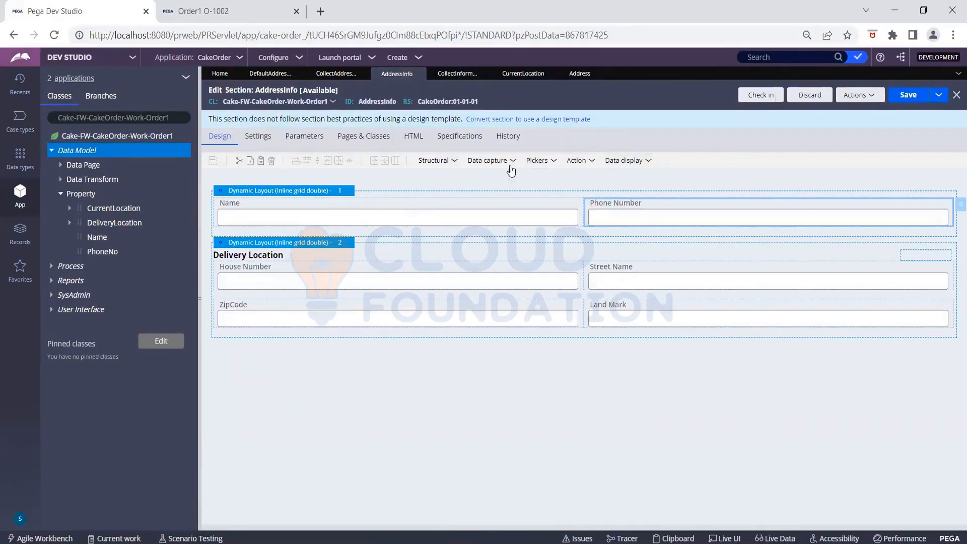
- Drag an Embedded section from Structural onto the canvas below the Delivery Location layout
left_click(452, 162)
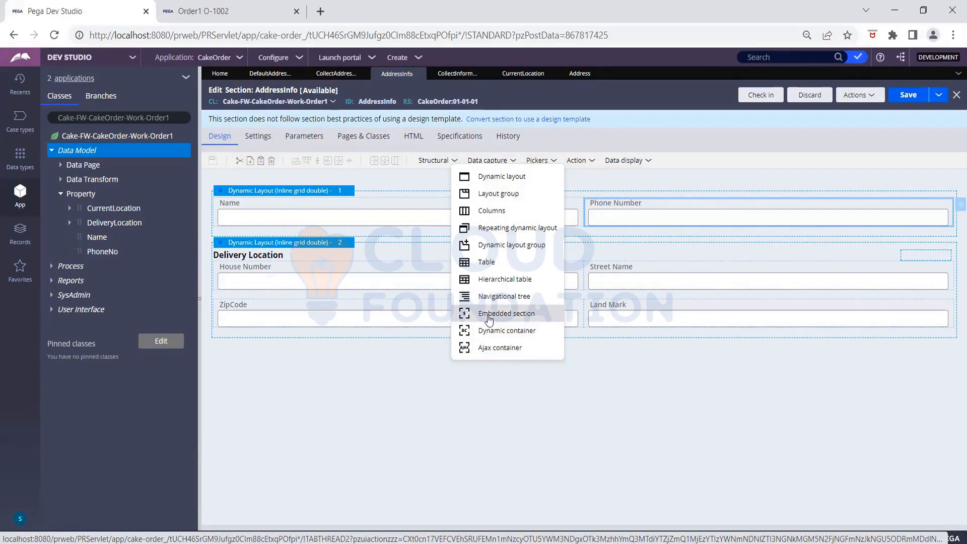
left_click_drag(488, 318, 352, 354)
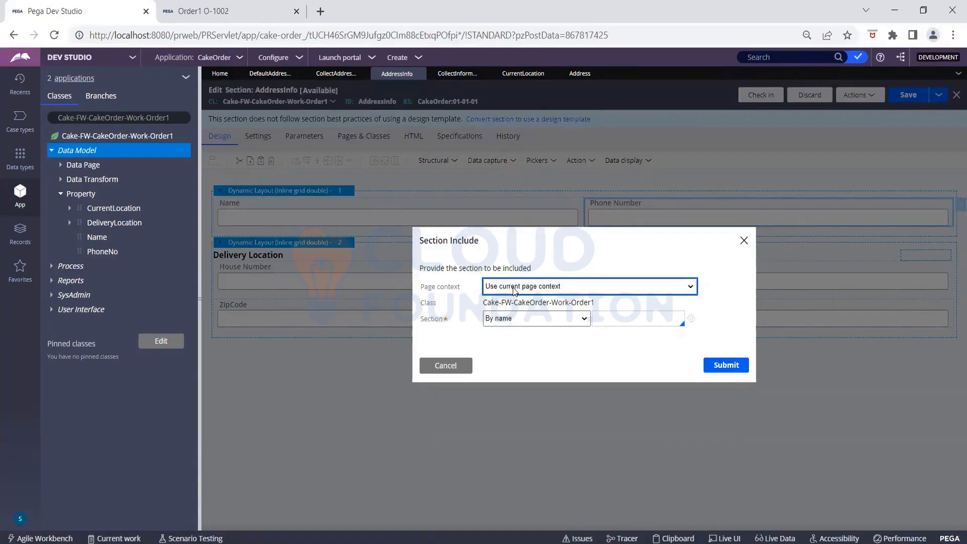
left_click(513, 290)
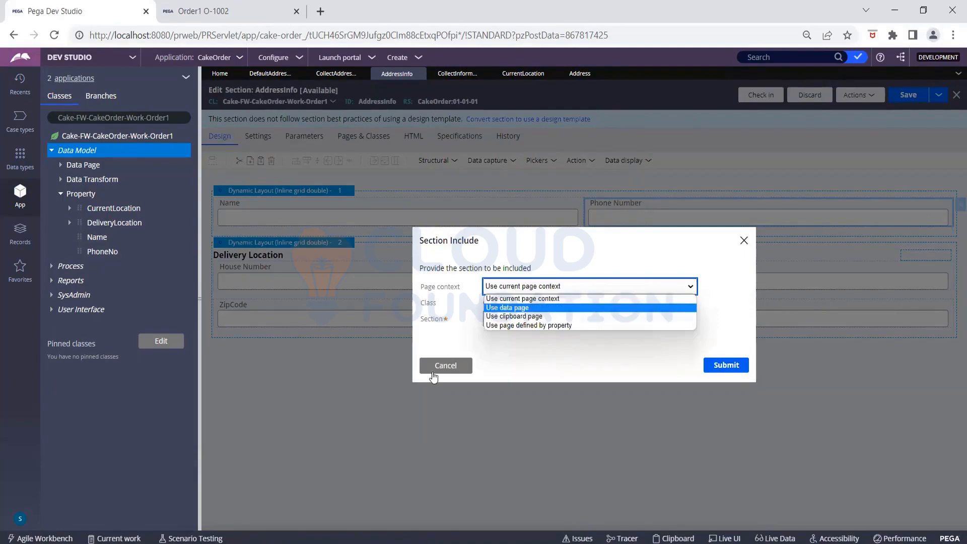
left_click(497, 346)
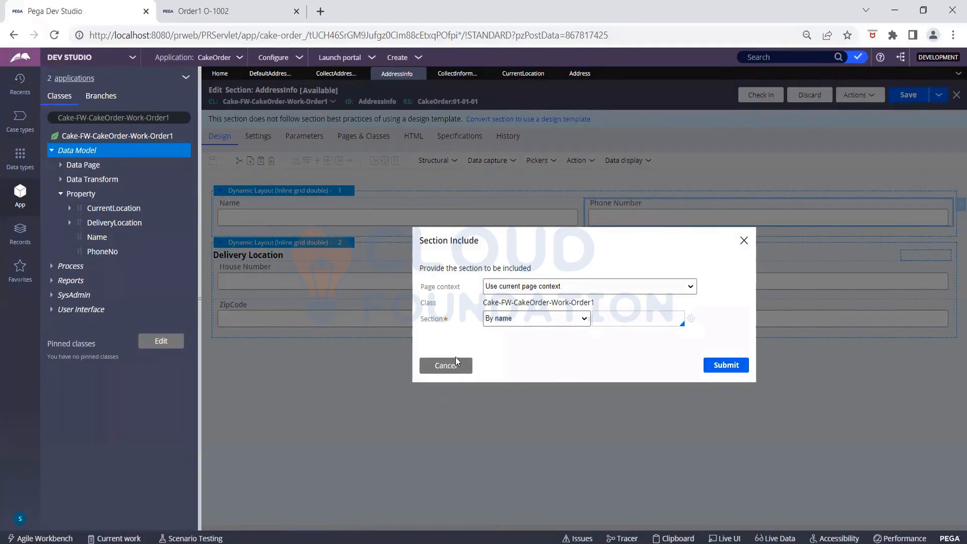
left_click(512, 287)
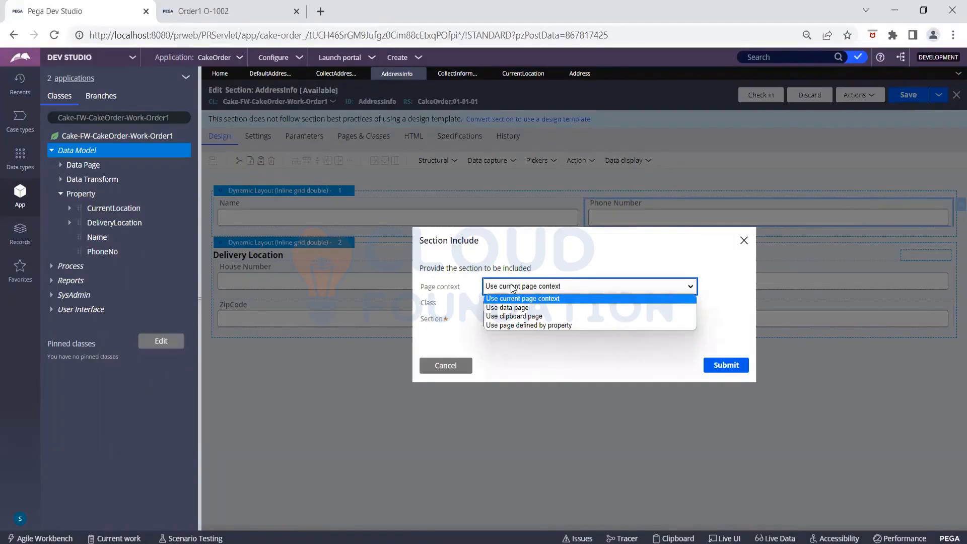
left_click(552, 298)
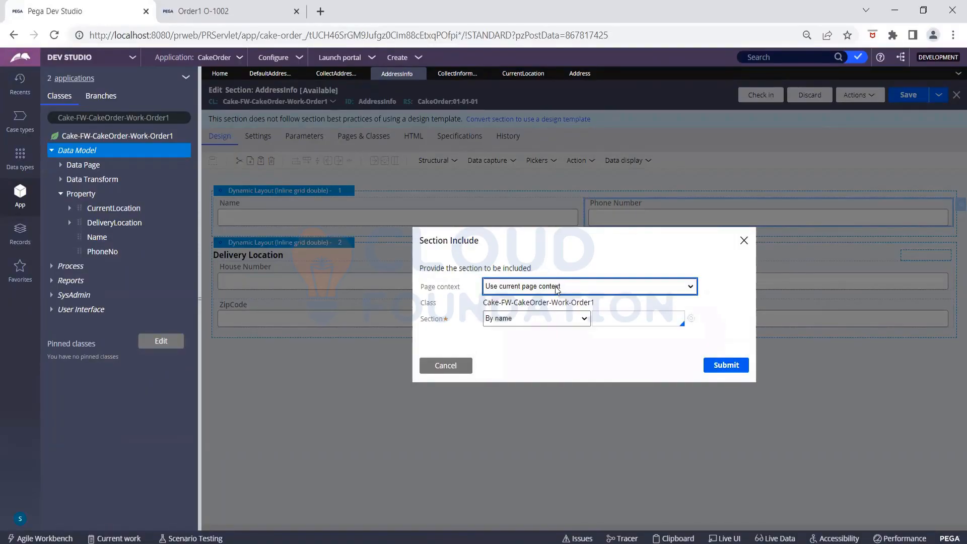
left_click(547, 319)
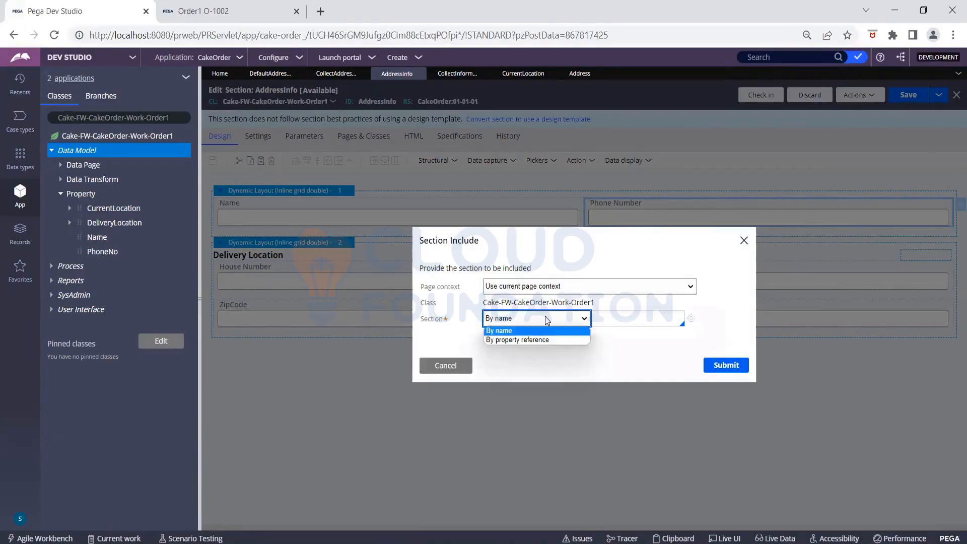
left_click(546, 320)
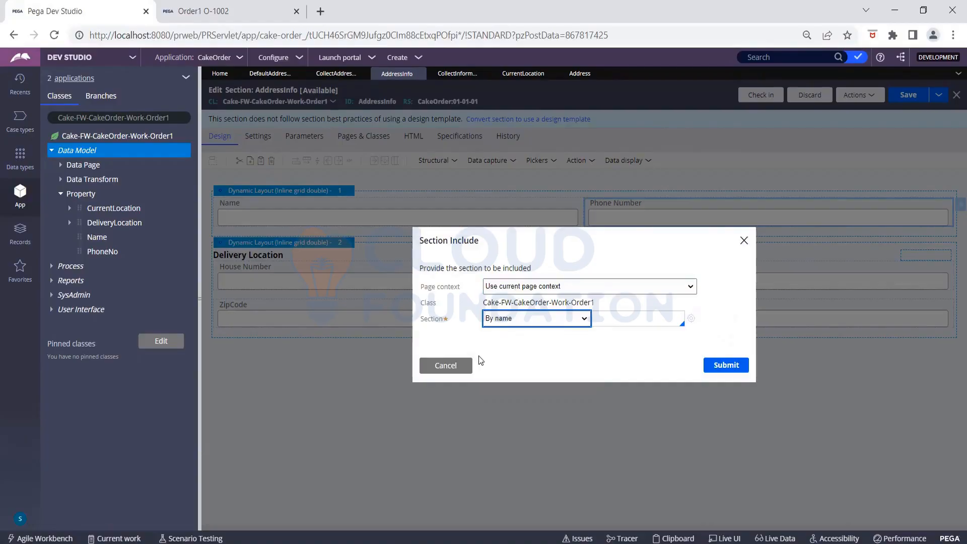
- Cancel the embedded section and add a new dynamic layout below Delivery Location
left_click(445, 365)
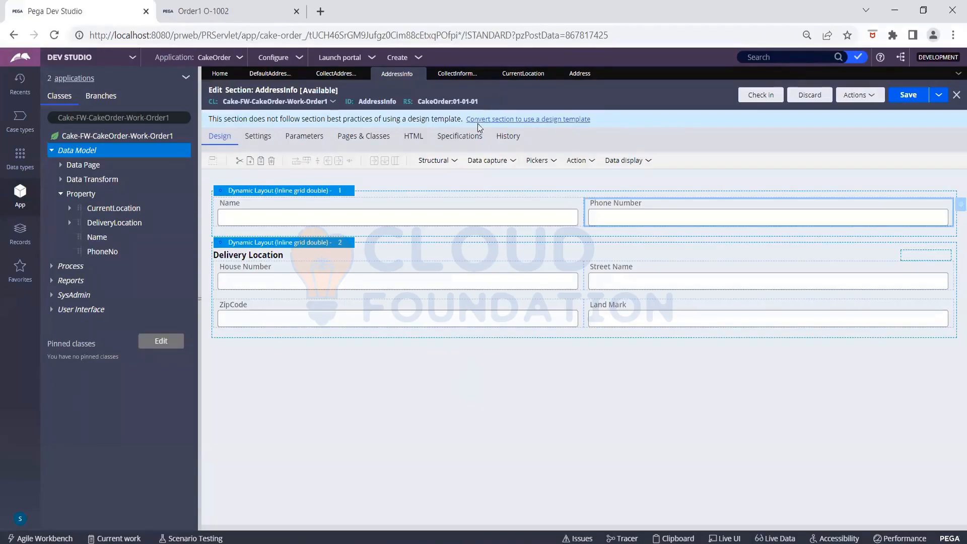
left_click(448, 166)
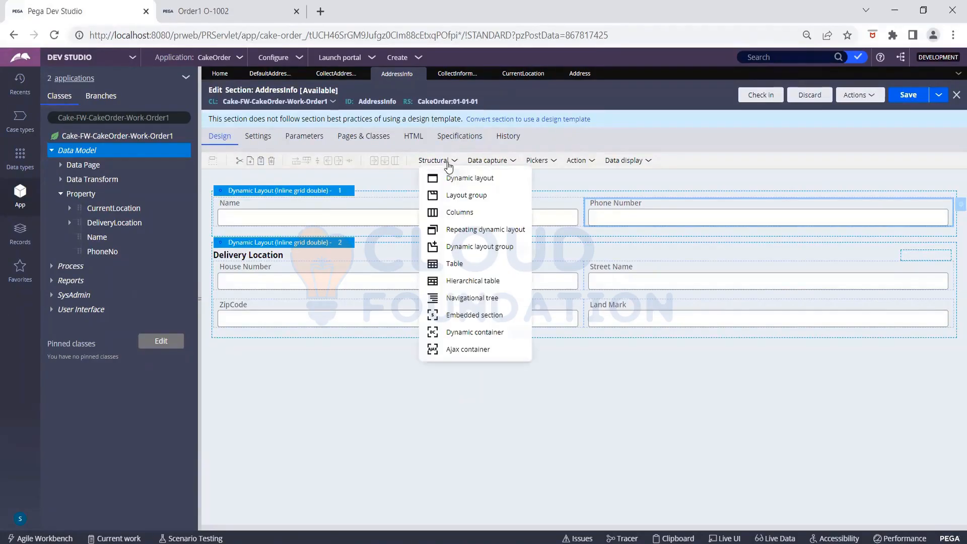
left_click_drag(463, 187, 226, 357)
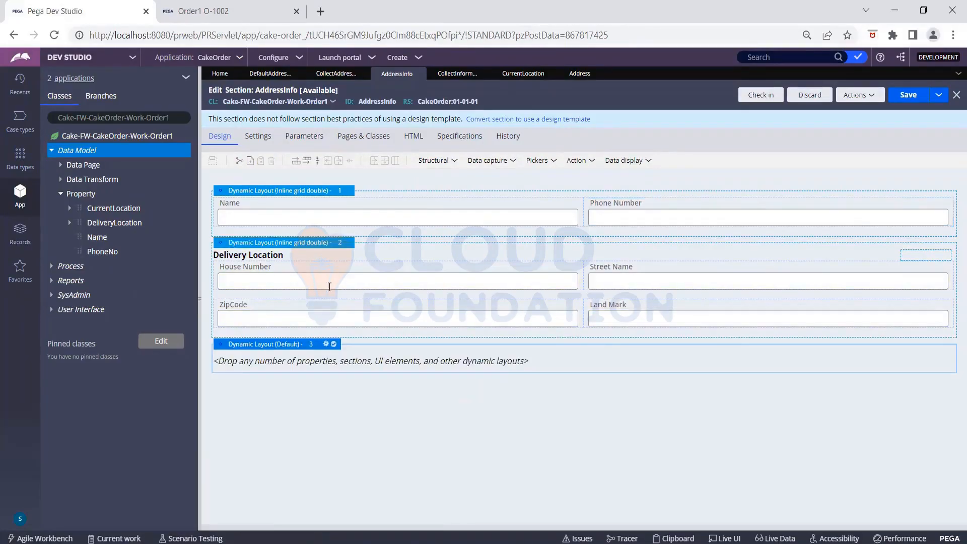
- Give the new layout a displayed header titled 'Current Location' and Inline grid double format
left_click(326, 345)
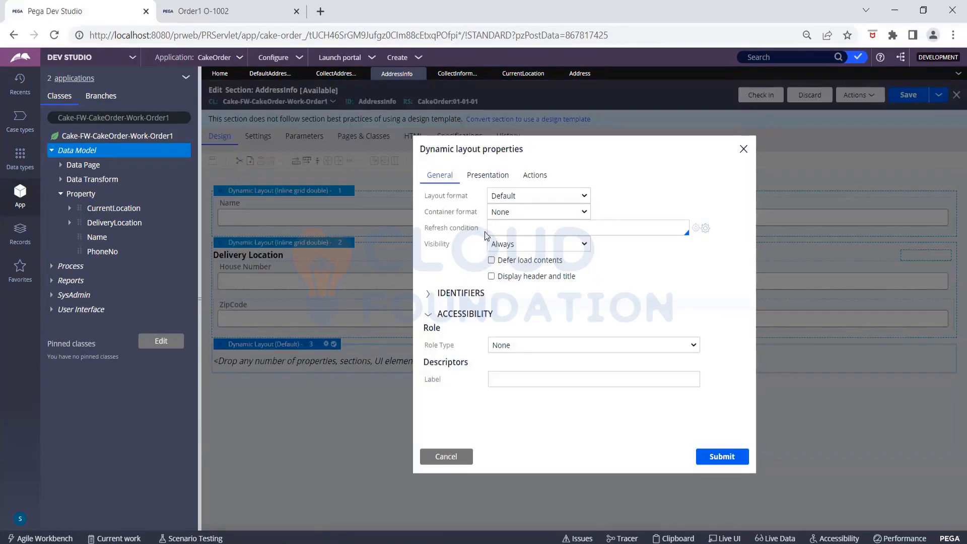
left_click(427, 294)
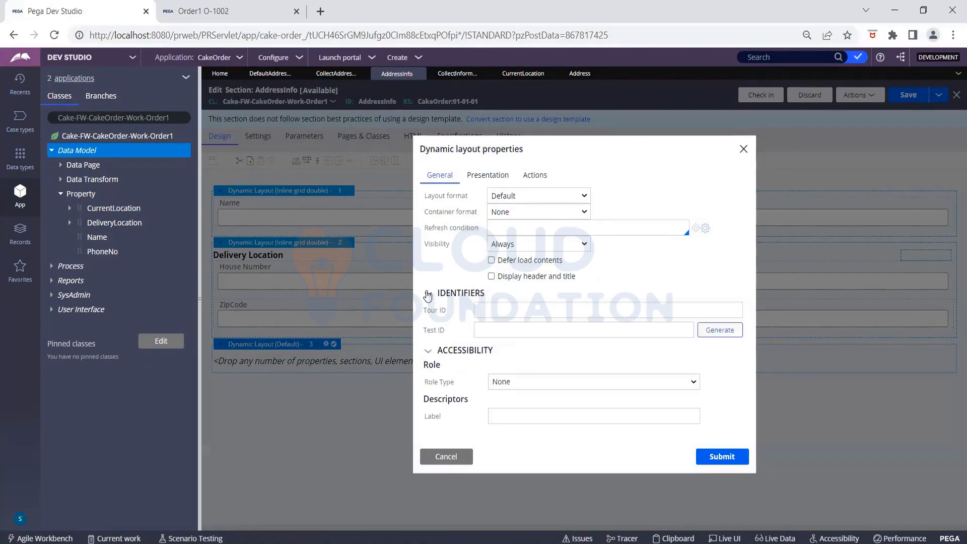
left_click(475, 178)
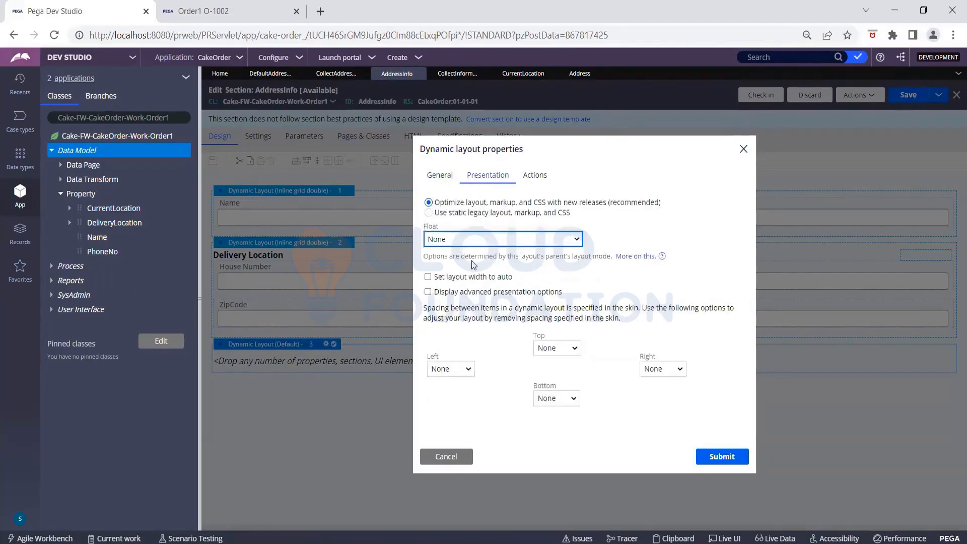
left_click(542, 179)
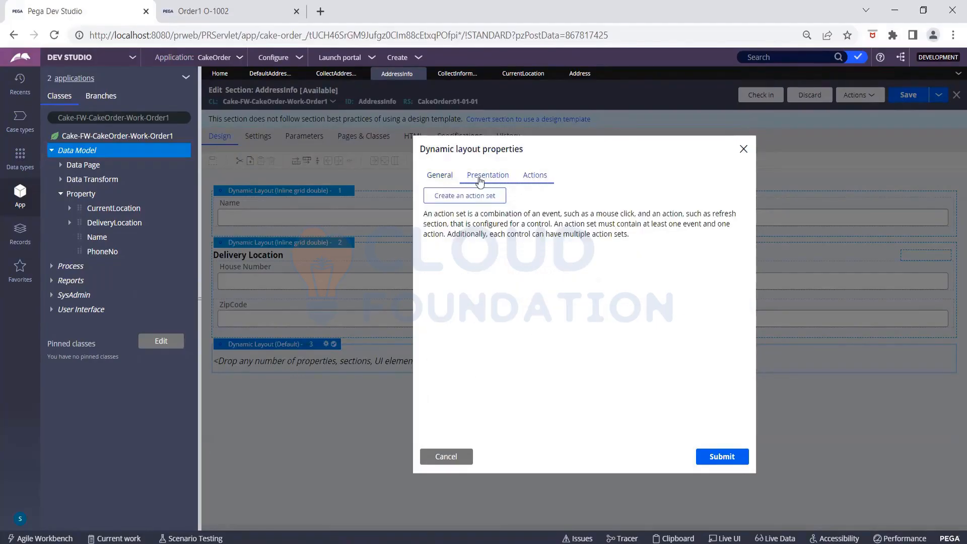
left_click(449, 177)
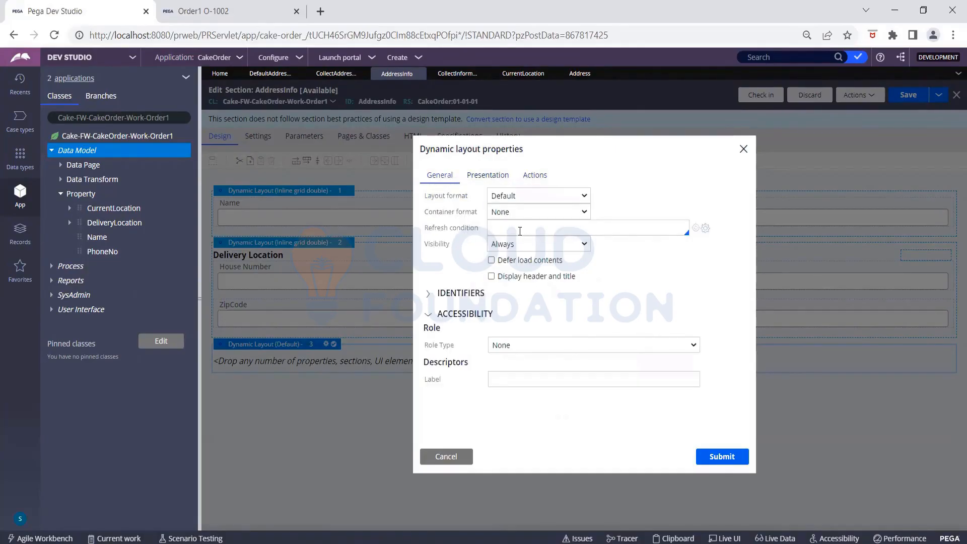
left_click(492, 276)
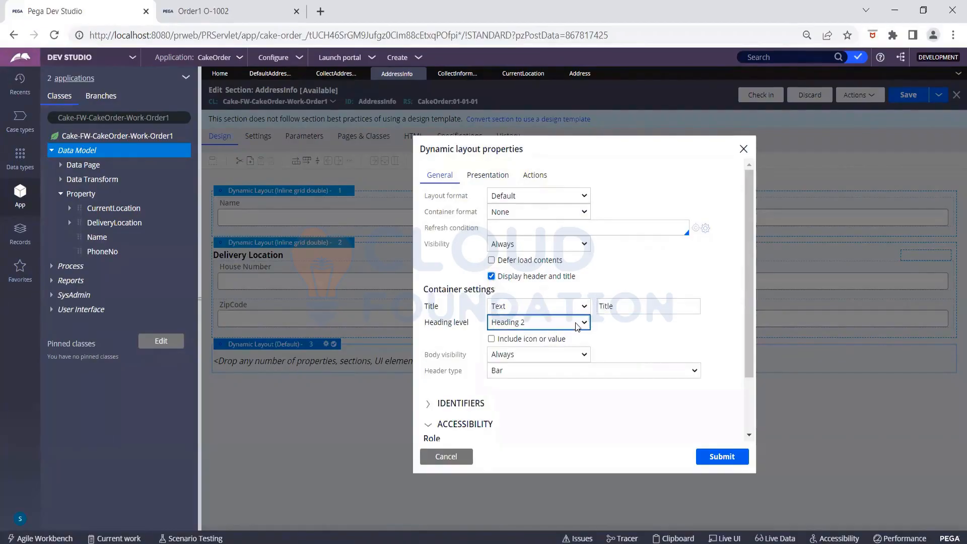
left_click(621, 308)
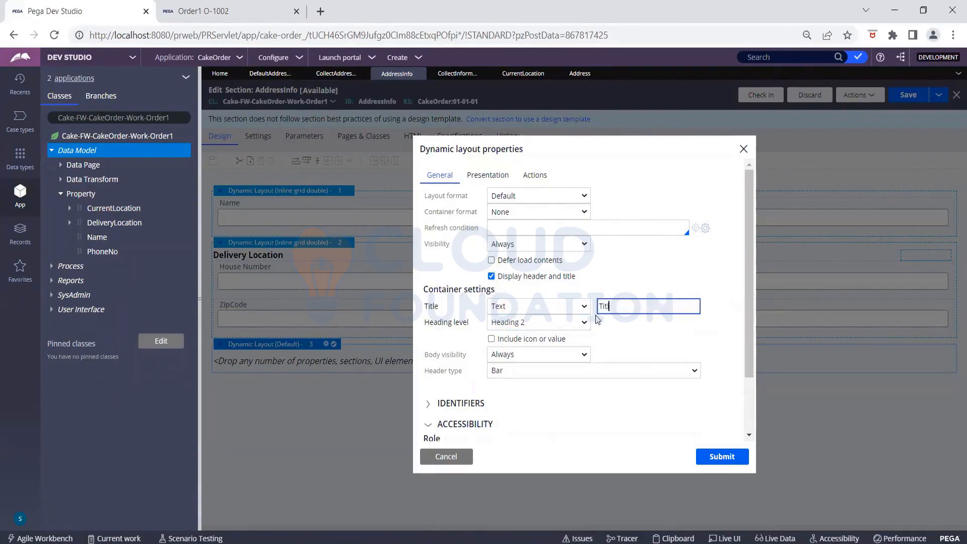
key("BackSpace")
key("BackSpace")
key("BackSpace")
key("BackSpace")
key("BackSpace")
type("Current Location")
left_click(536, 195)
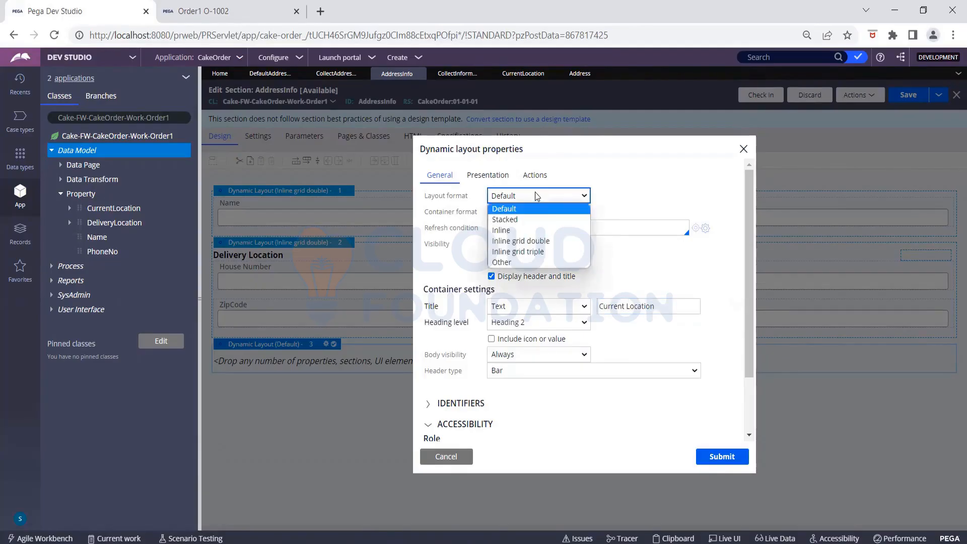
left_click(529, 242)
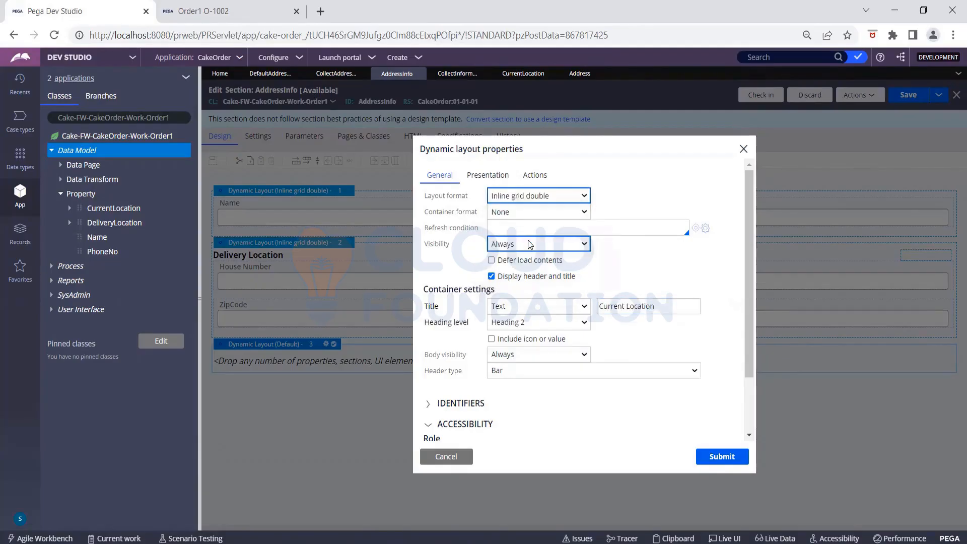
left_click(721, 458)
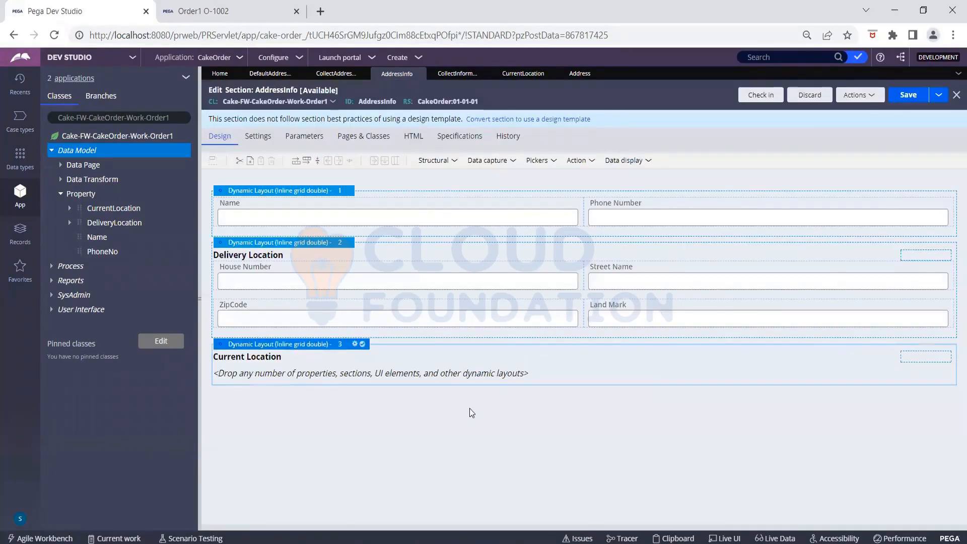
- Fill the Current Location layout with four Text Input fields by adding one and pasting copies
left_click(477, 160)
left_click_drag(501, 177, 291, 376)
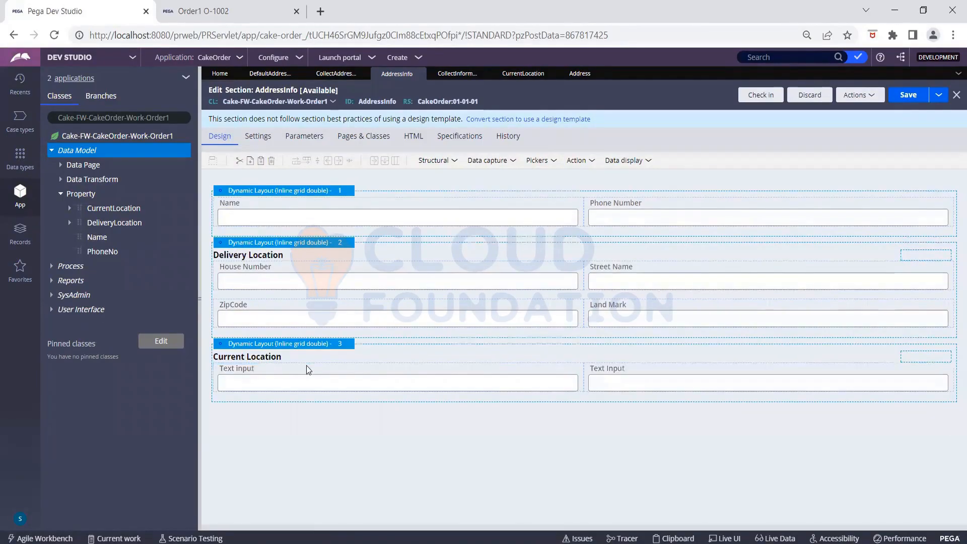
left_click(307, 366)
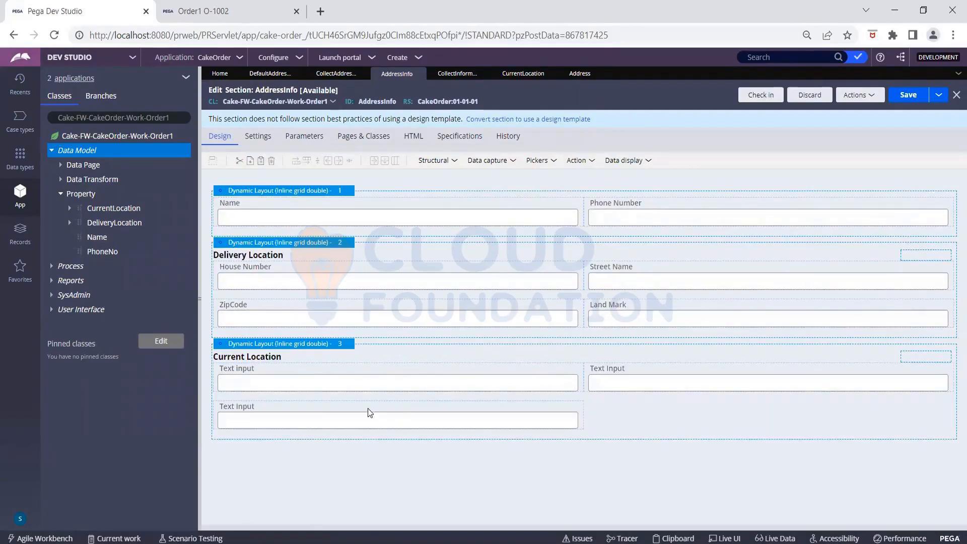
left_click(370, 412)
key("ctrl+v")
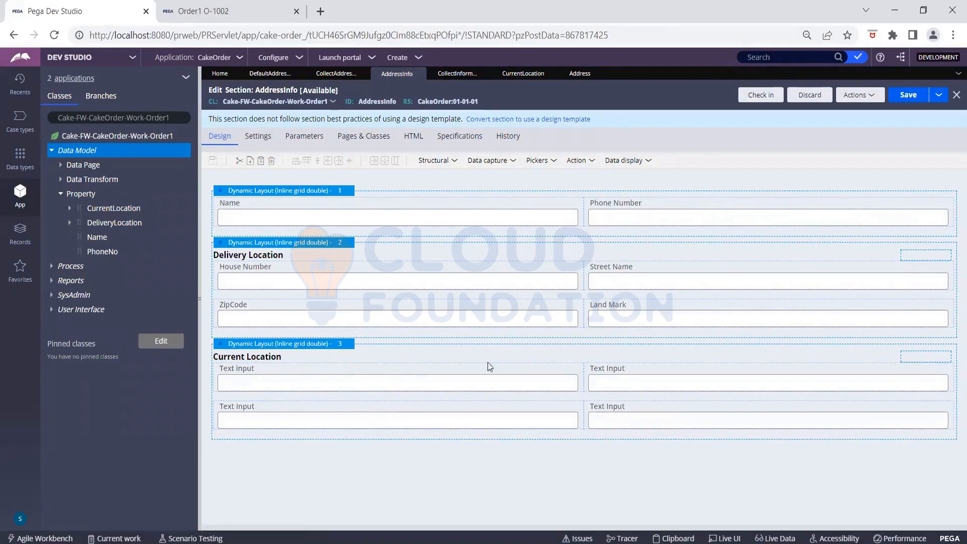
left_click(571, 371)
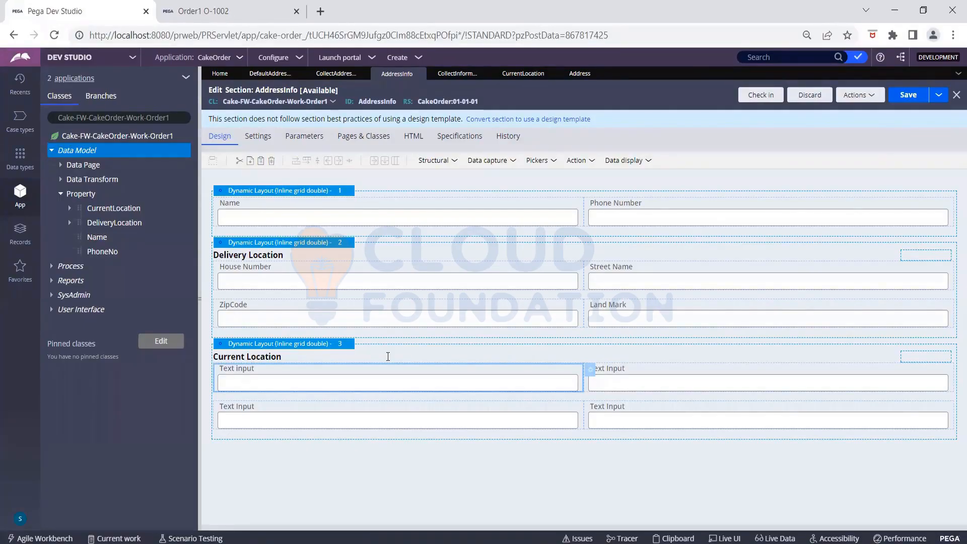
- Bind the first Current Location field to .CurrentLocation.HouseNo and label it 'House Number'
double_click(592, 373)
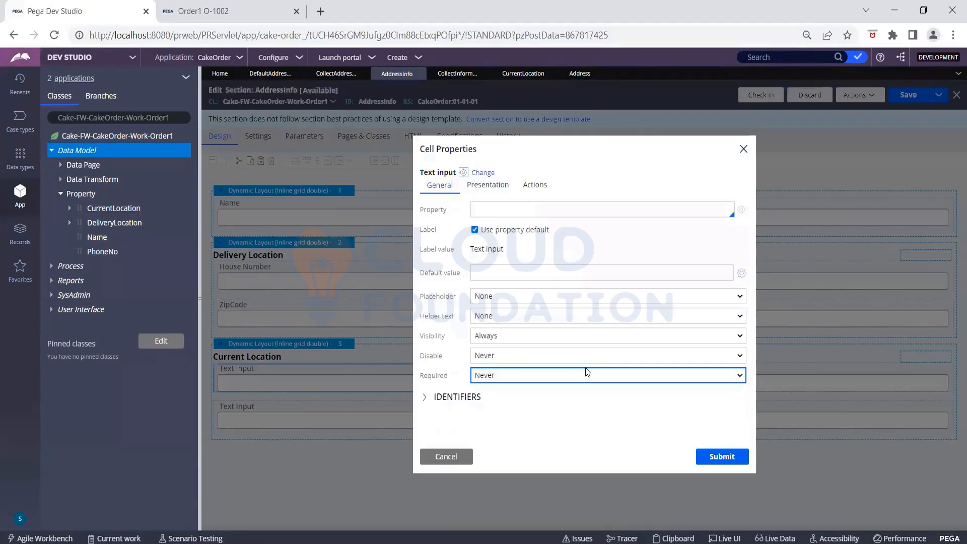
left_click(520, 207)
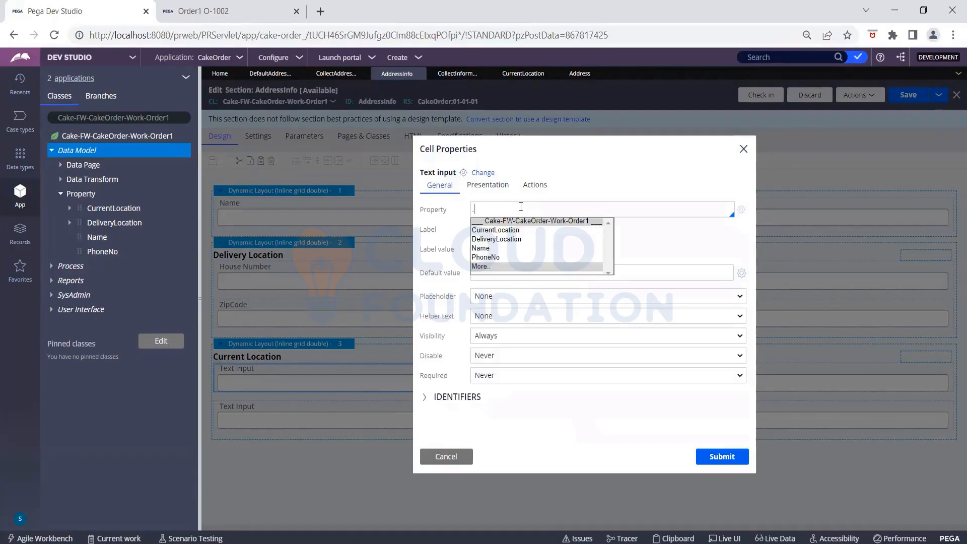
left_click(509, 230)
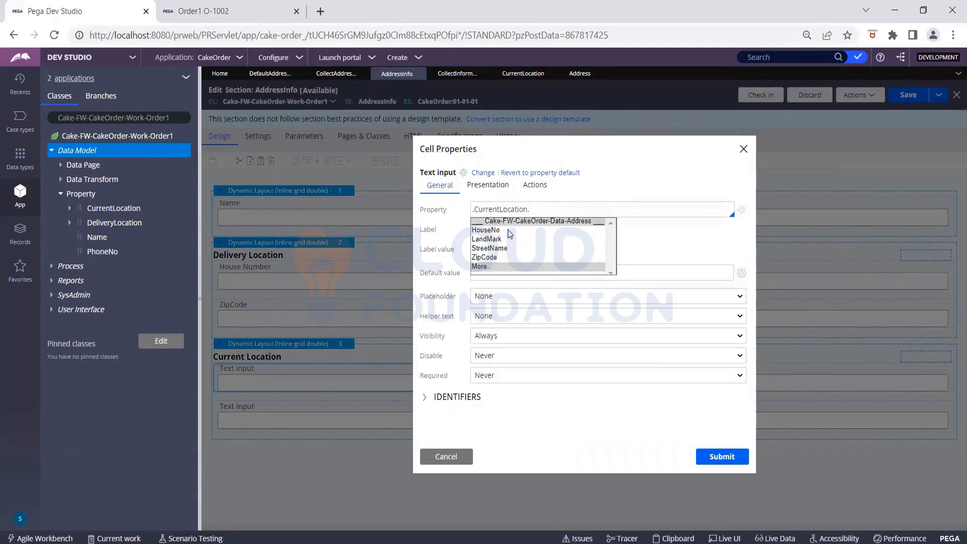
left_click(508, 230)
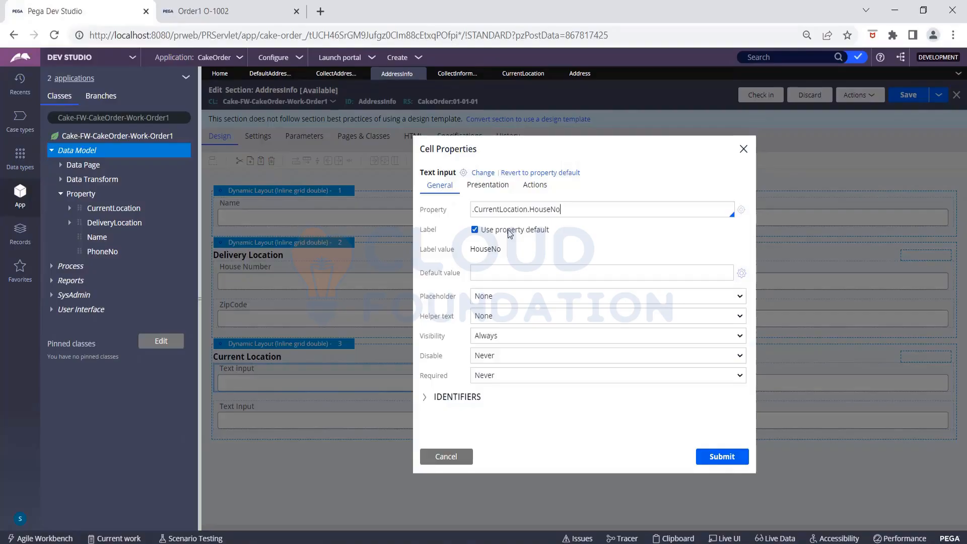
left_click(474, 230)
left_click(510, 249)
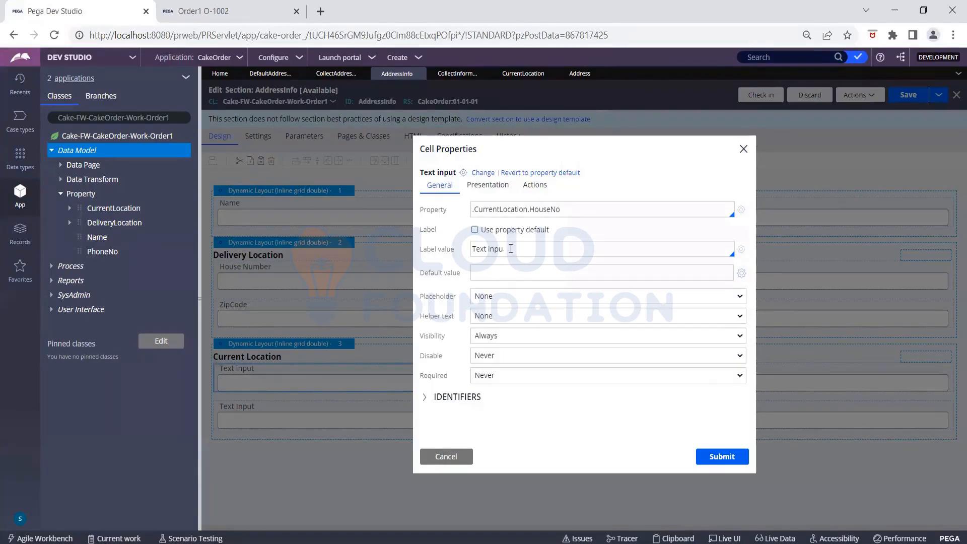
key("BackSpace")
key("BackSpace")
key("BackSpace")
key("BackSpace")
key("BackSpace")
key("BackSpace")
key("BackSpace")
key("BackSpace")
key("BackSpace")
type("House Number")
- Move Current Location above Delivery Location and bind field two to .CurrentLocation.StreetName labelled 'Street Name'
left_click(713, 456)
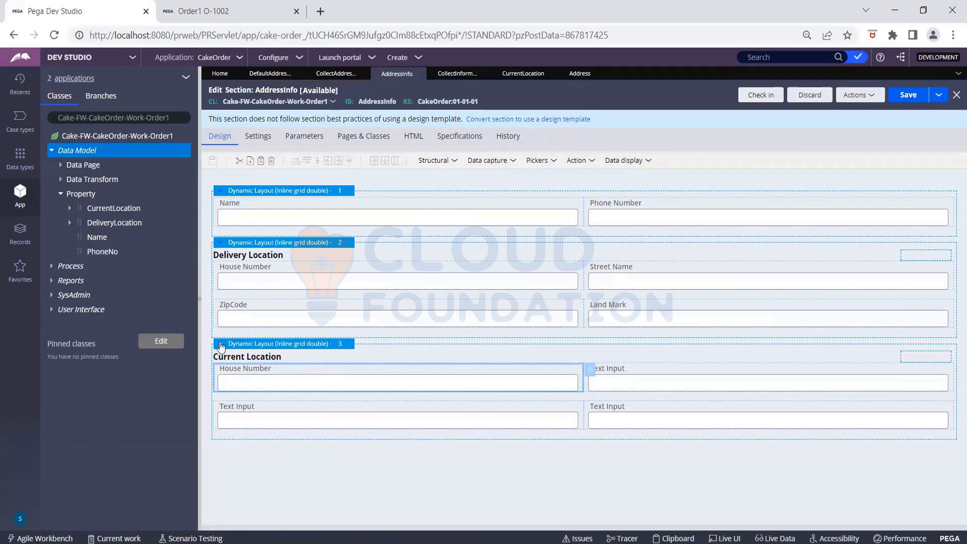
left_click_drag(220, 347, 218, 248)
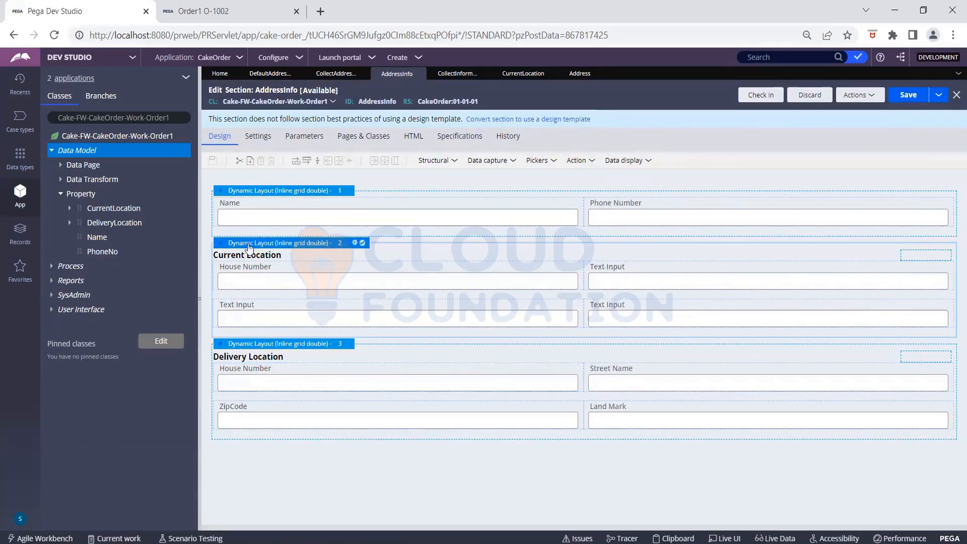
double_click(622, 270)
type(".")
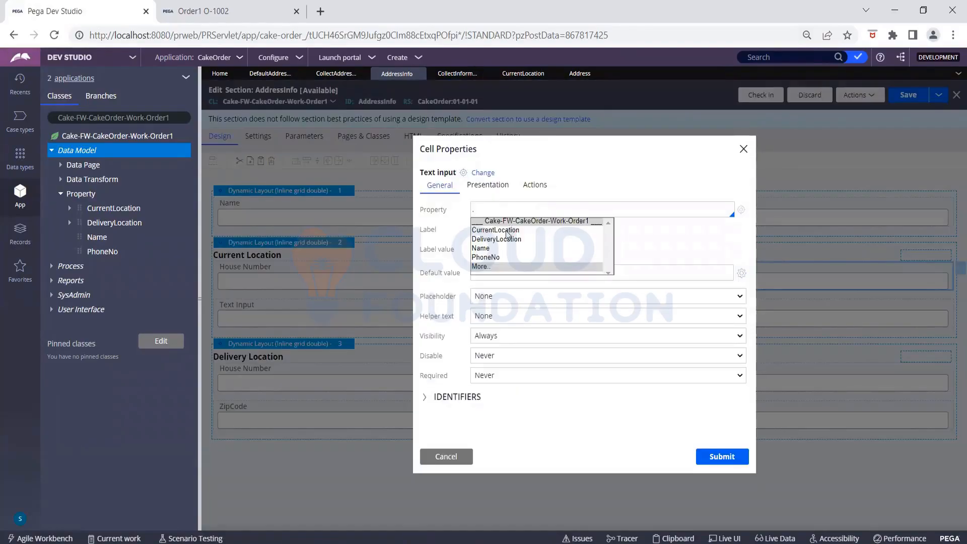
left_click(507, 230)
type(".")
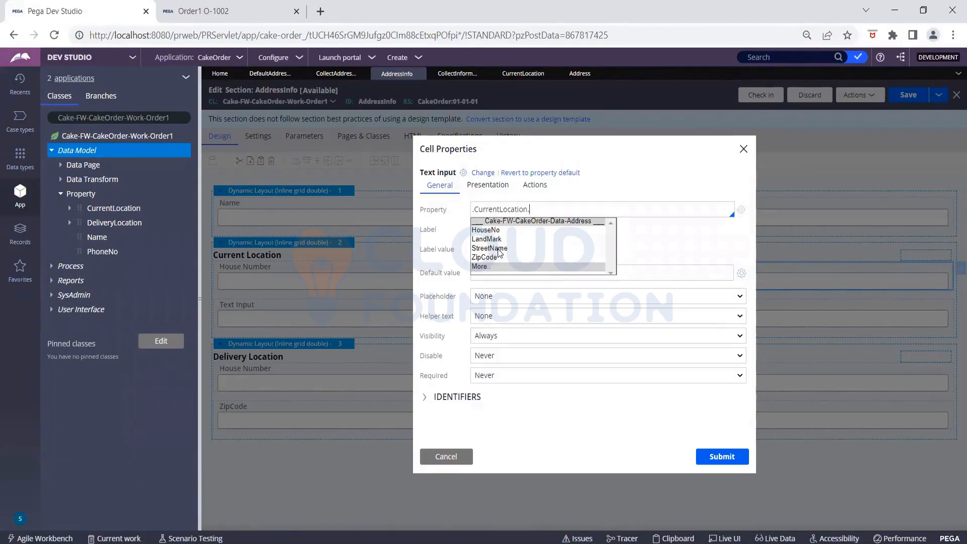
left_click(499, 248)
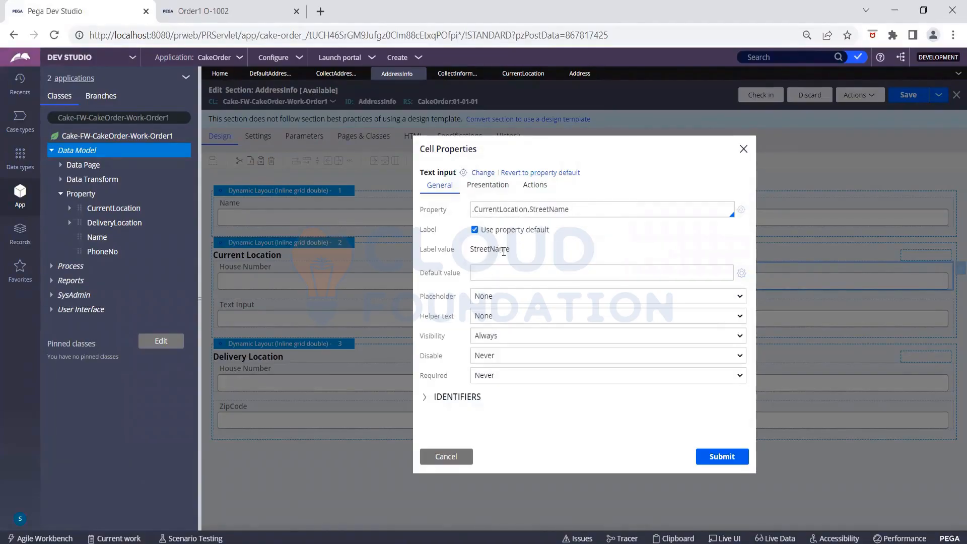
left_click(474, 230)
left_click_drag(505, 248, 471, 246)
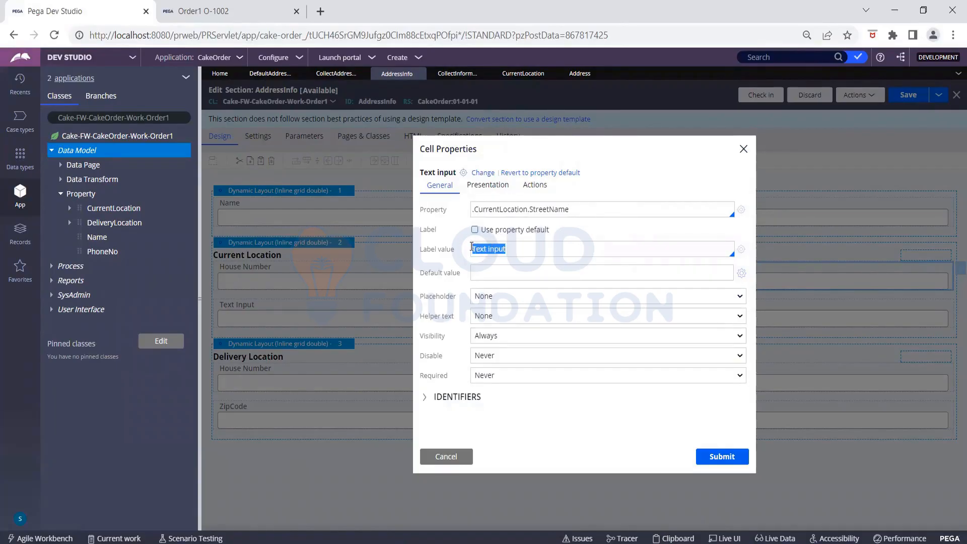
type("Street Name")
left_click(726, 457)
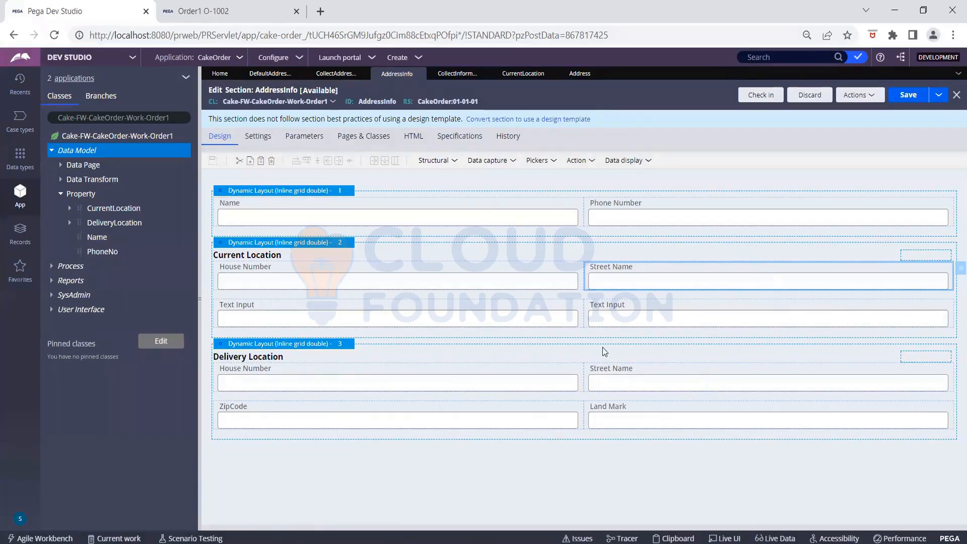
- Bind the lower-left Current Location field to .CurrentLocation.ZipCode with the label 'Zip Code'
left_click(583, 305)
double_click(585, 306)
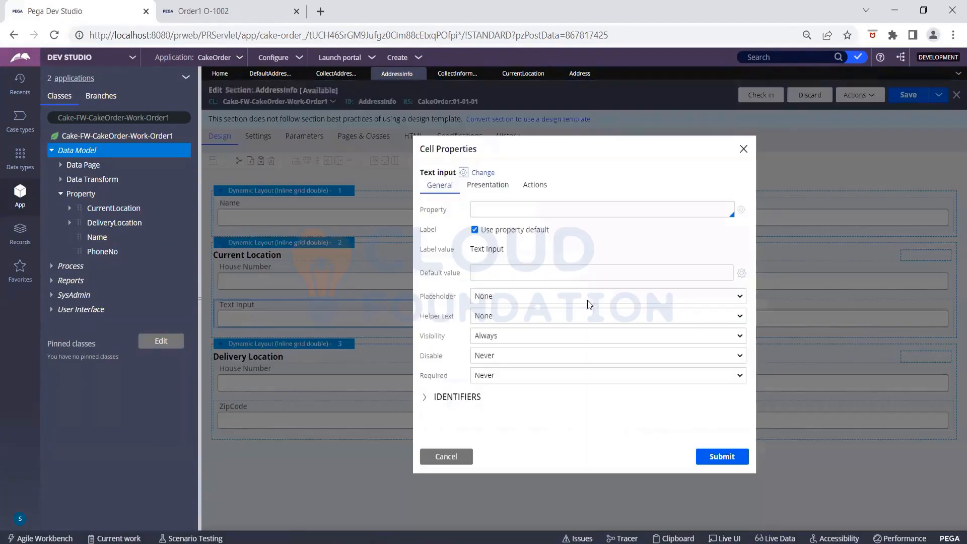
left_click(483, 204)
type(".")
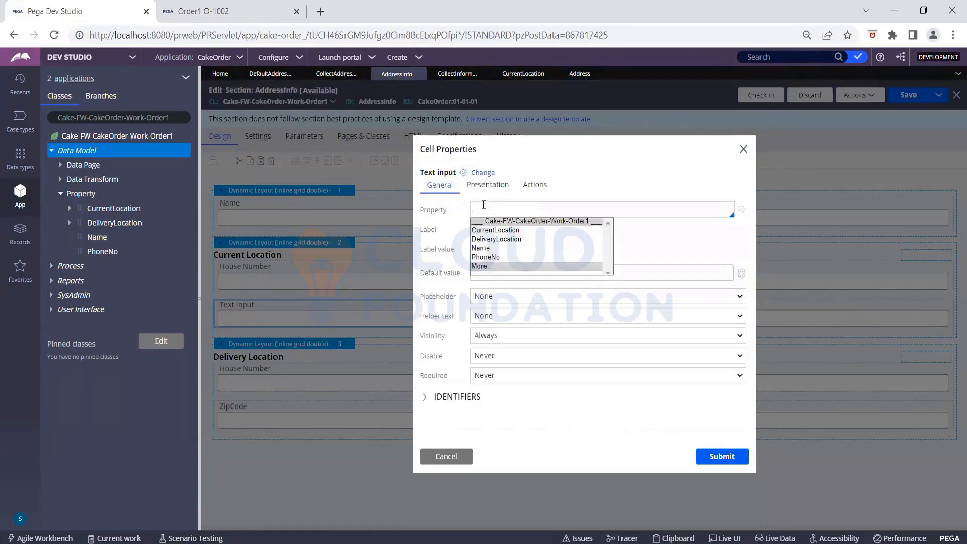
left_click(502, 230)
type(".")
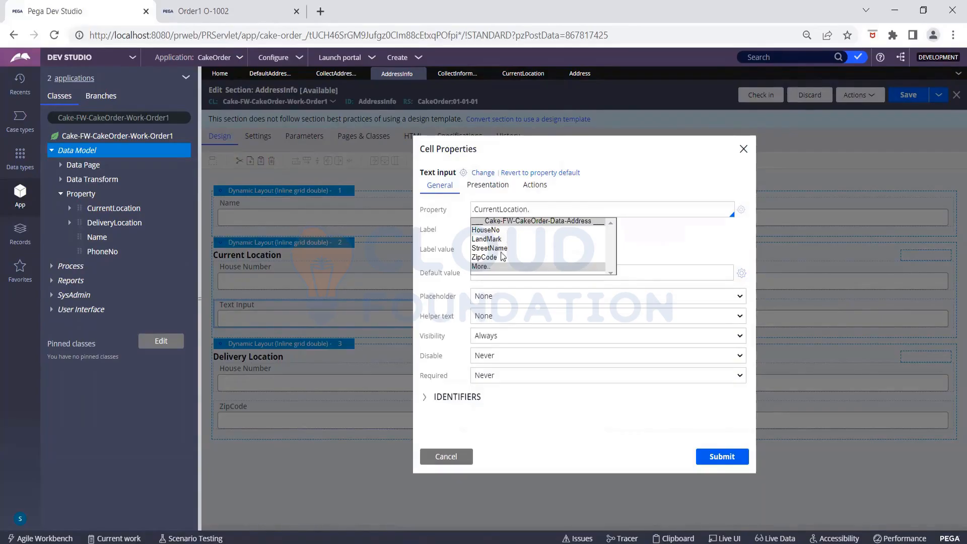
left_click(501, 257)
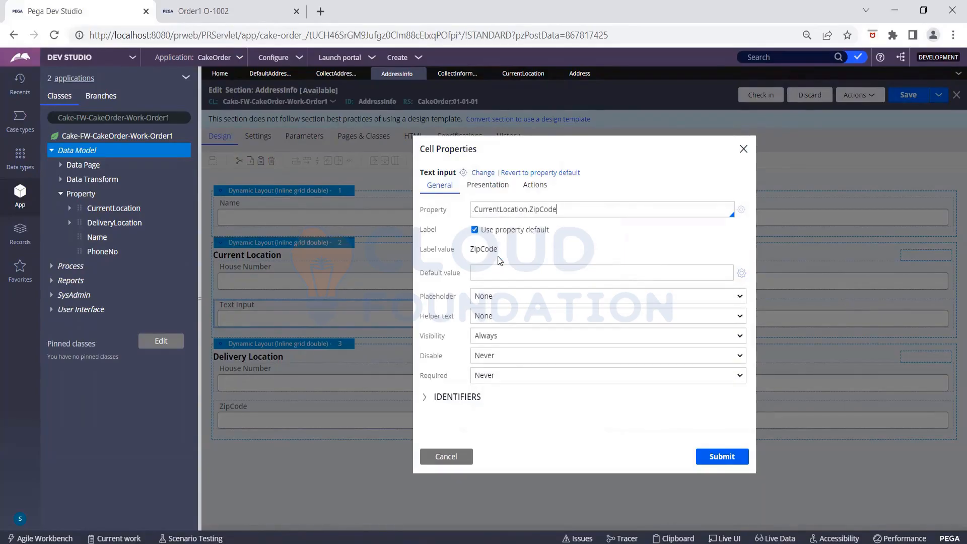
left_click(475, 231)
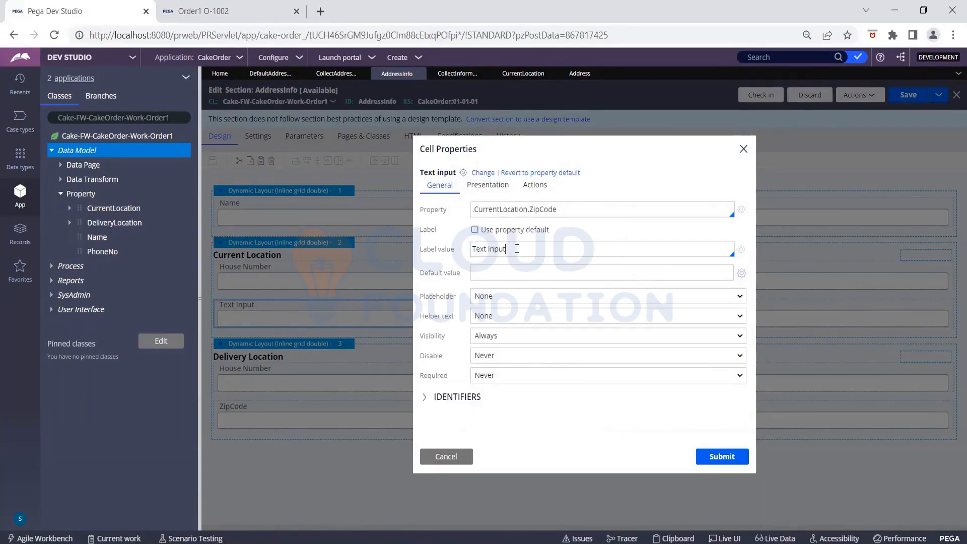
key("BackSpace")
key("BackSpace")
key("BackSpace")
key("BackSpace")
key("BackSpace")
key("BackSpace")
key("BackSpace")
key("BackSpace")
key("BackSpace")
type("Zip Code")
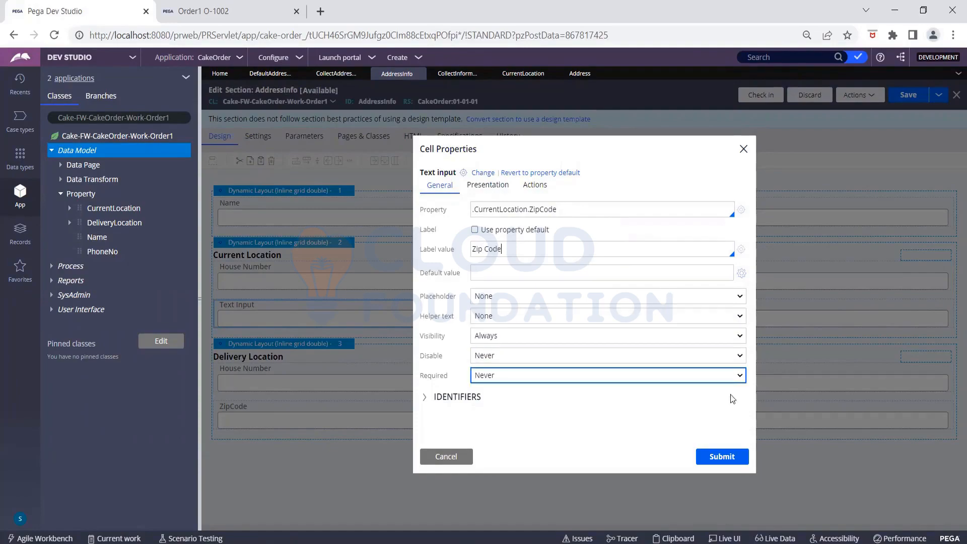
left_click(722, 456)
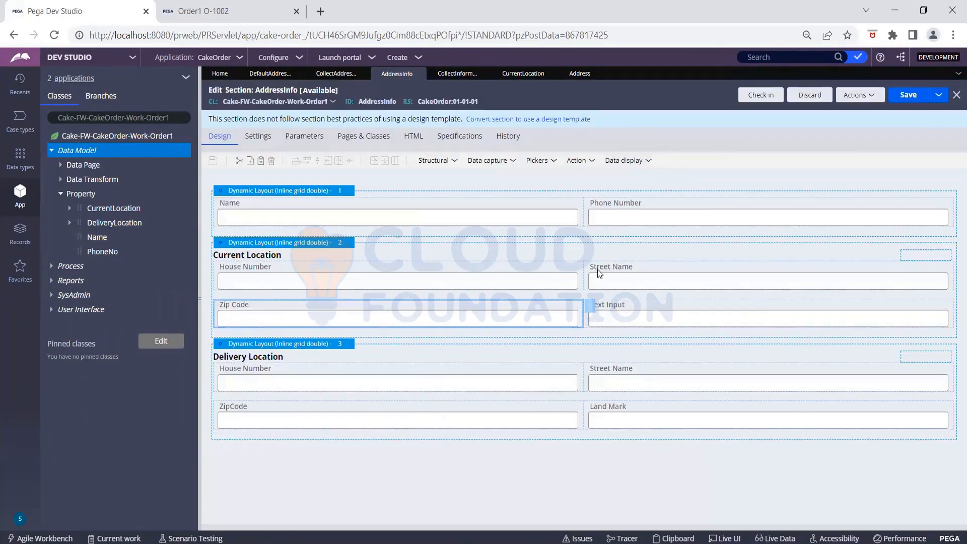
left_click(633, 306)
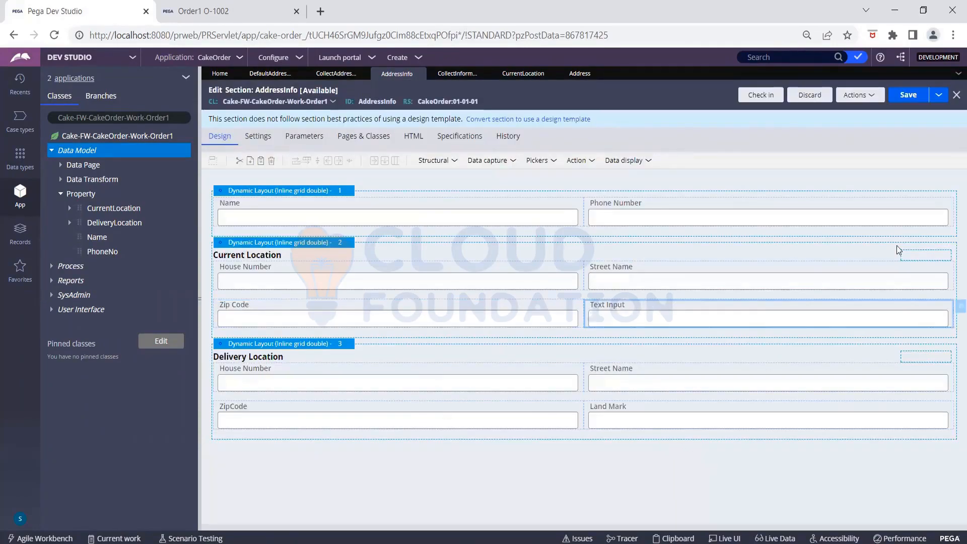
- Bind the remaining Text Input cell to .CurrentLocation.LandMark
left_click(958, 306)
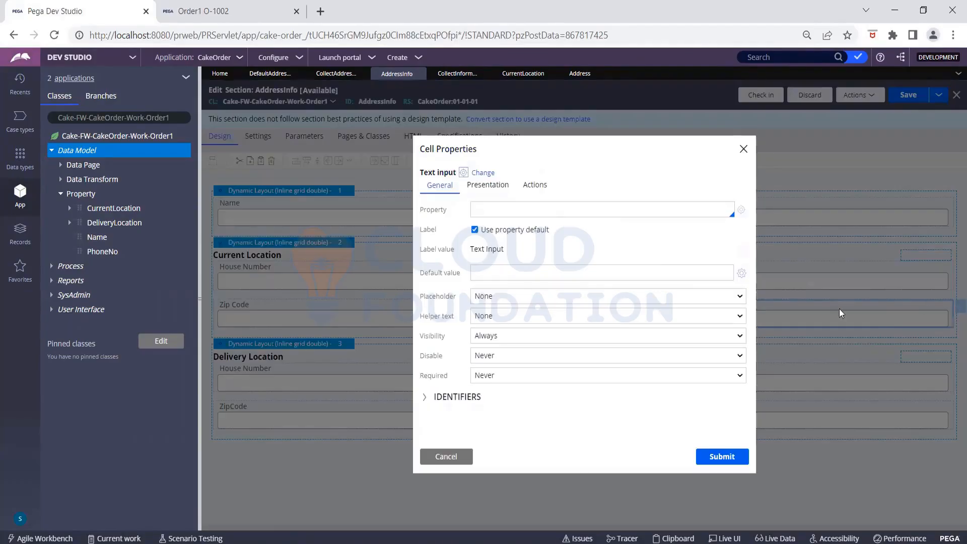
left_click(490, 212)
type(".")
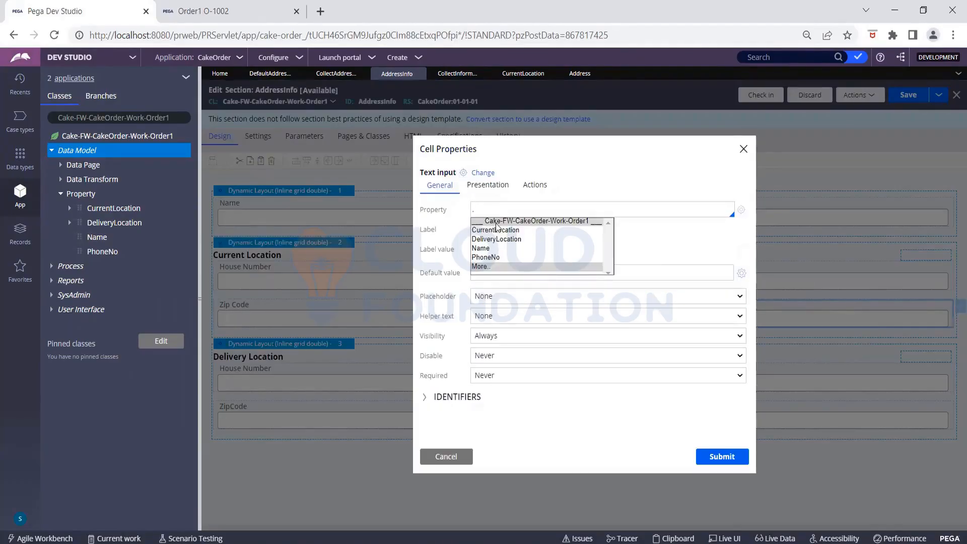
left_click(500, 231)
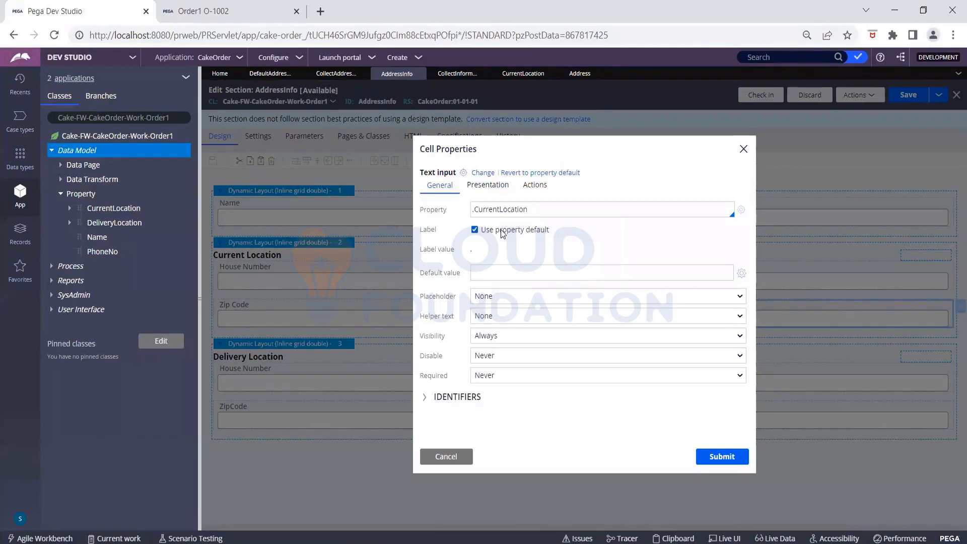
type(".")
left_click(499, 241)
left_click(474, 230)
left_click_drag(508, 249, 470, 256)
type("L")
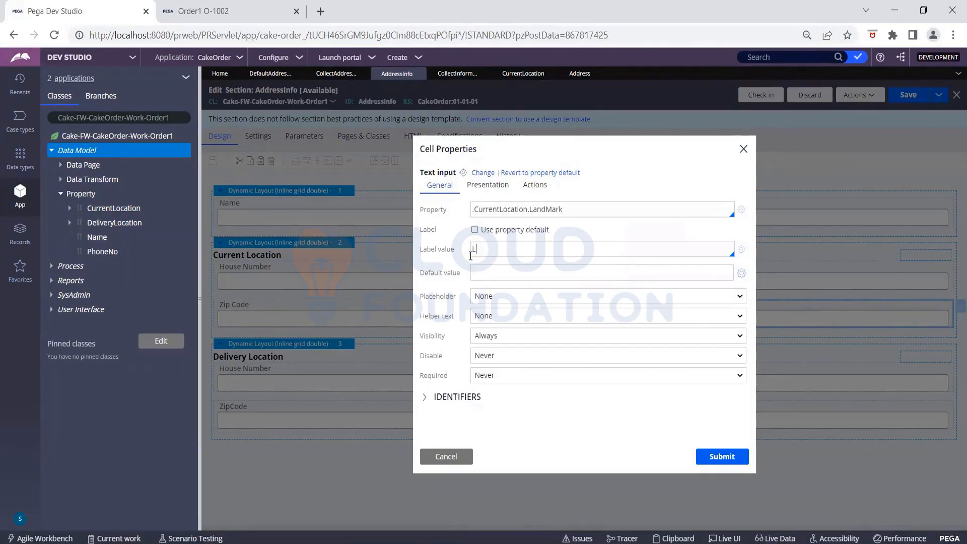
key("BackSpace")
left_click(475, 230)
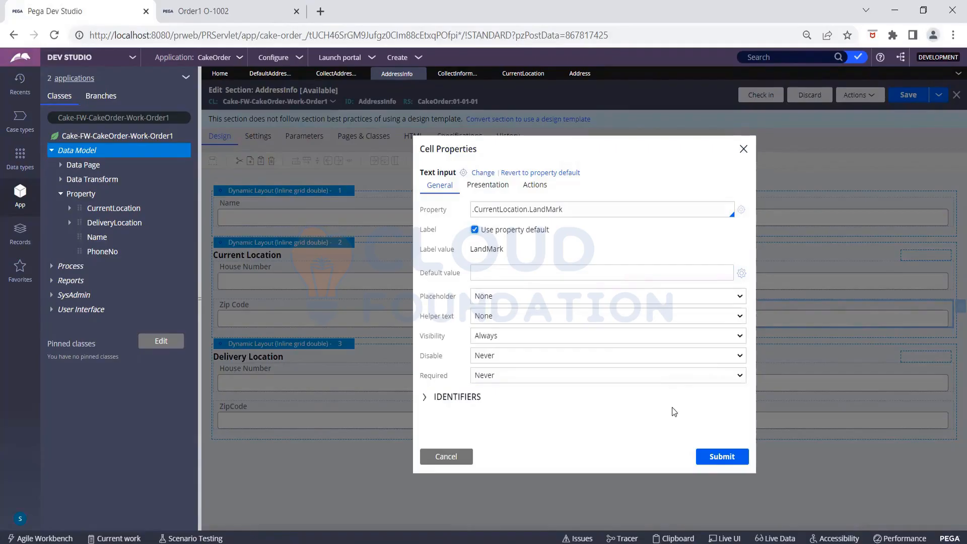
left_click(712, 459)
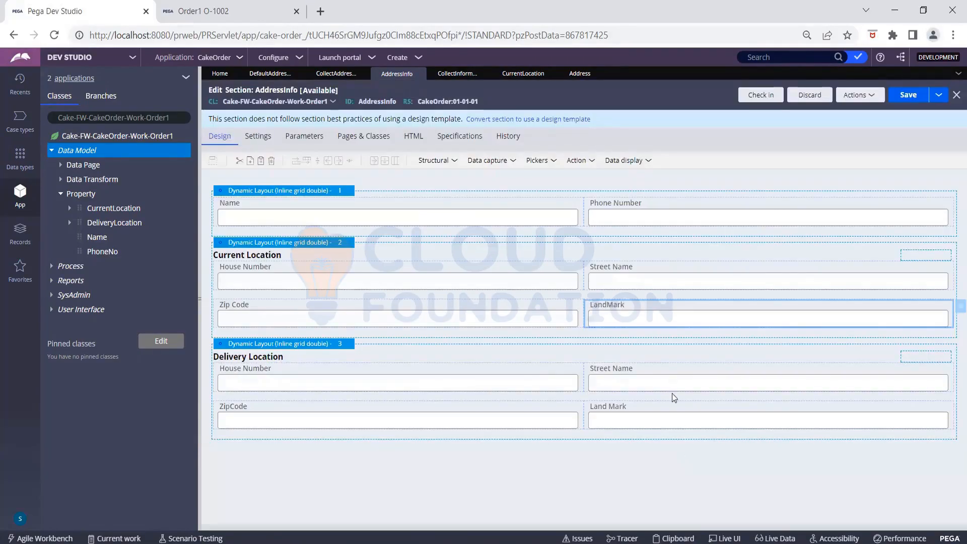
- Relabel the LandMark field 'Land Mark' and save the AddressInfo section
left_click(959, 306)
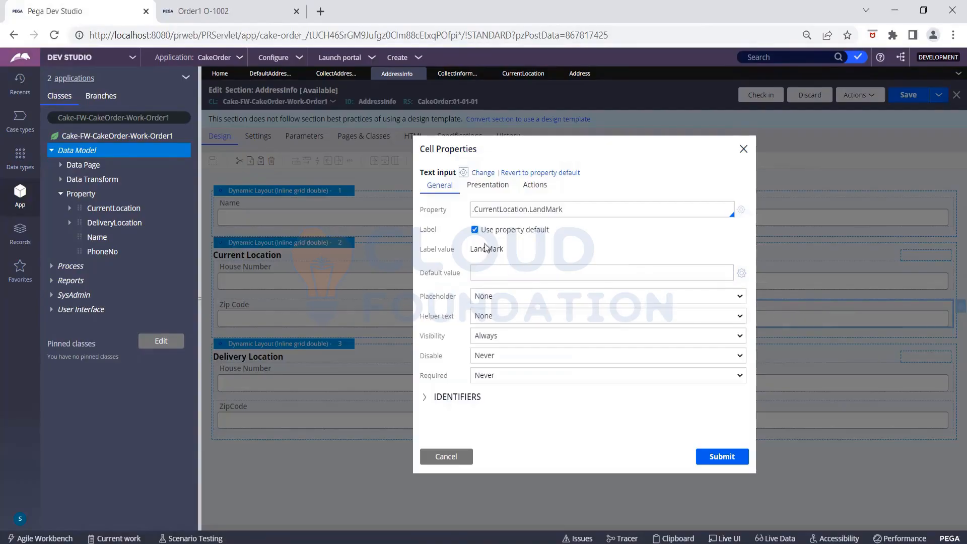
left_click(474, 230)
left_click(502, 249)
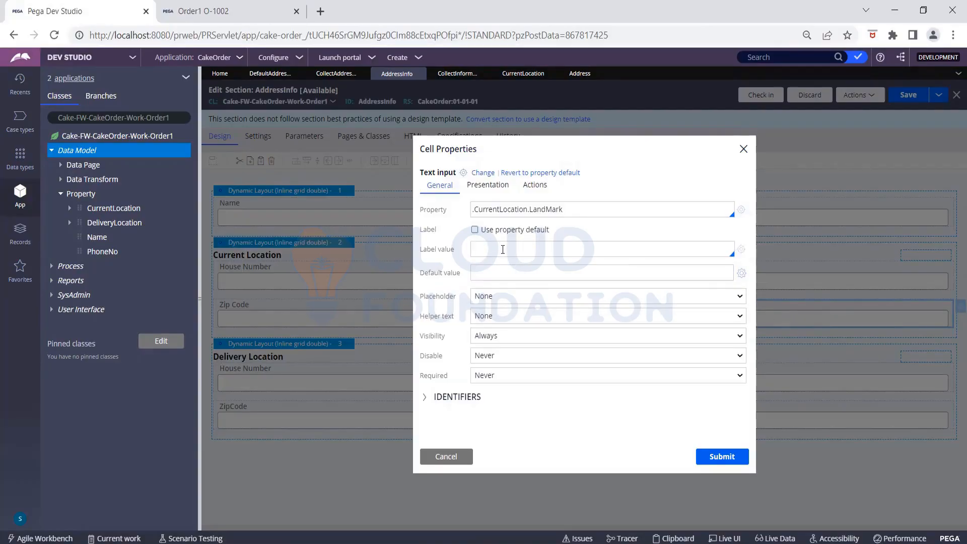
type("Land Mark")
left_click(721, 456)
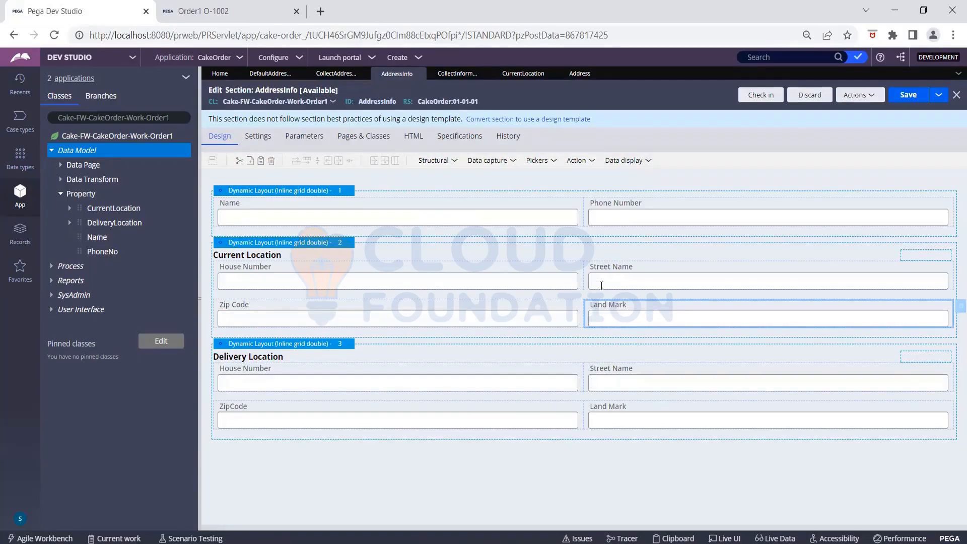
left_click(909, 96)
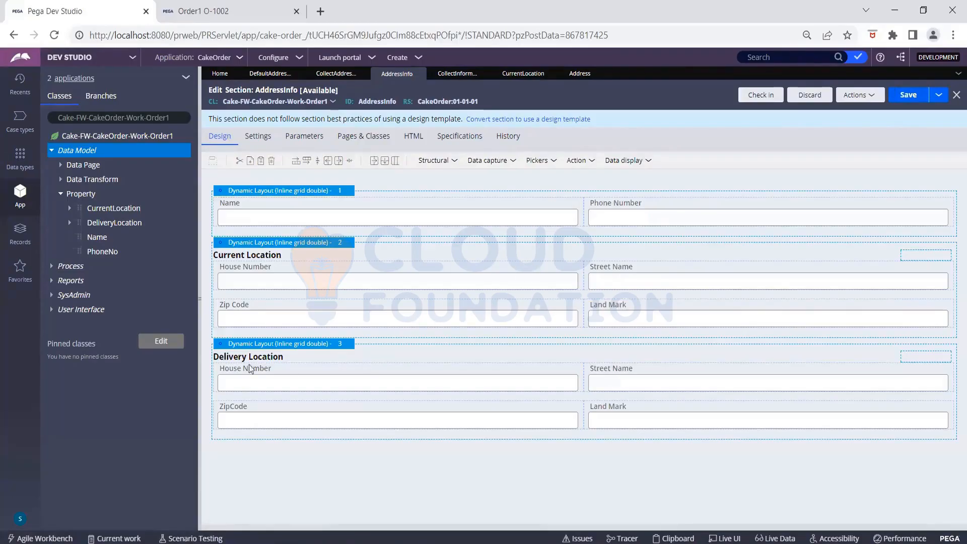
- Add a Checkbox from Pickers below Zip Code and open its cell properties
left_click(500, 162)
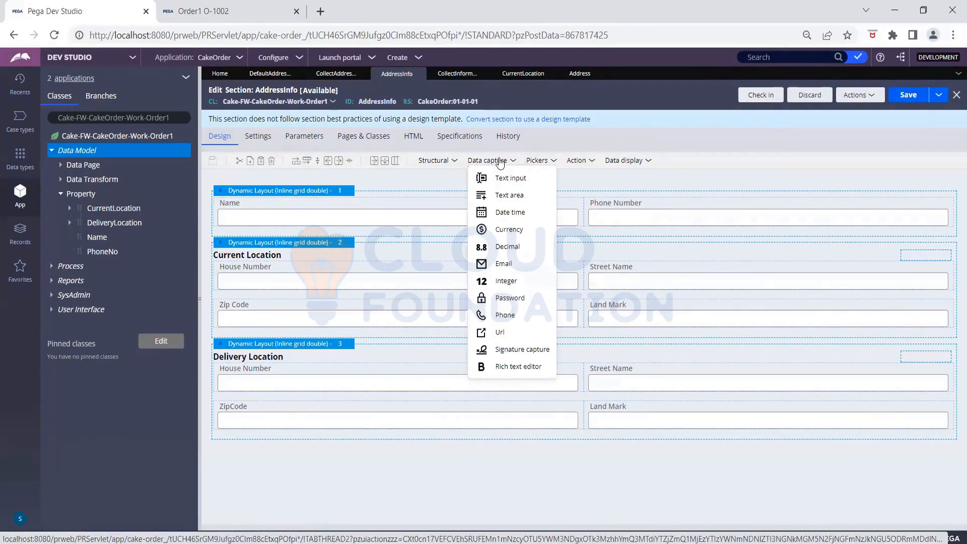
left_click(537, 160)
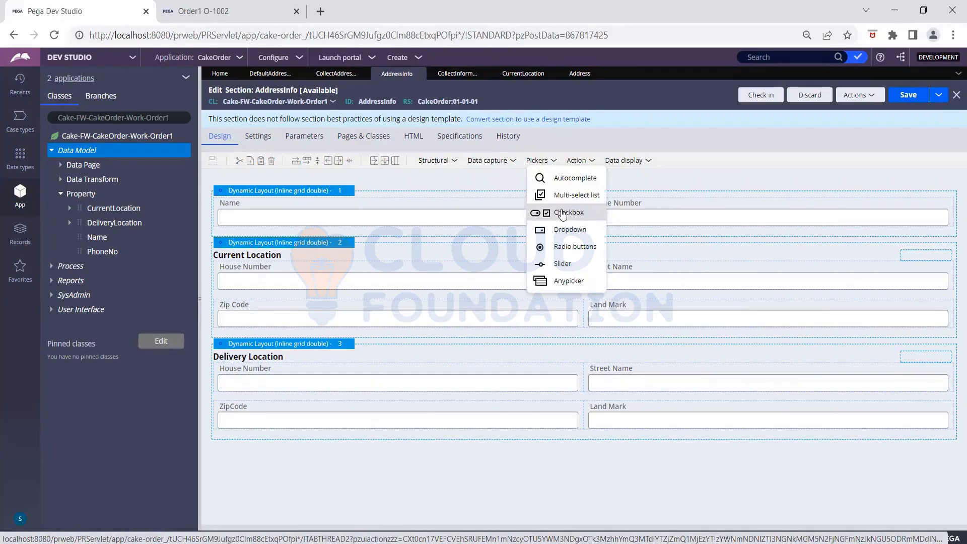
left_click_drag(562, 215, 488, 345)
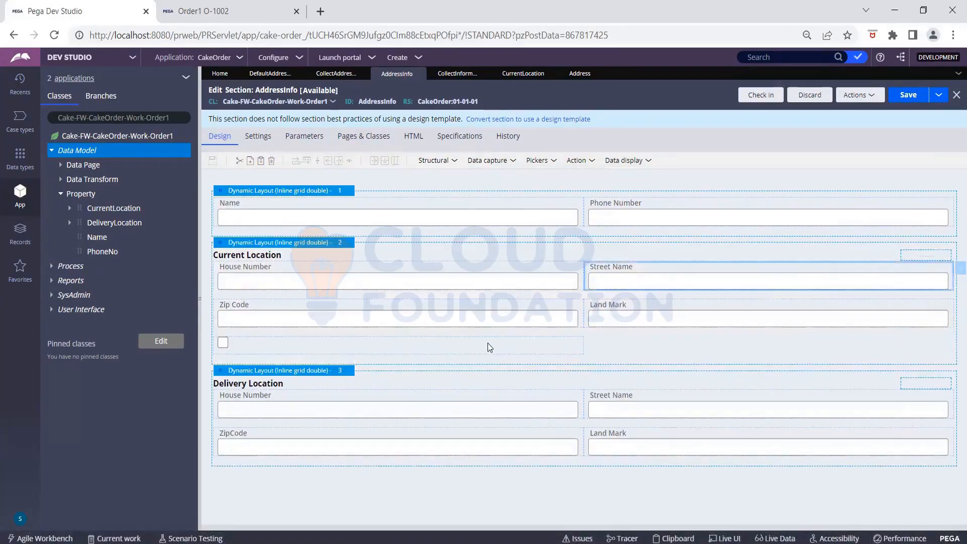
left_click(226, 341)
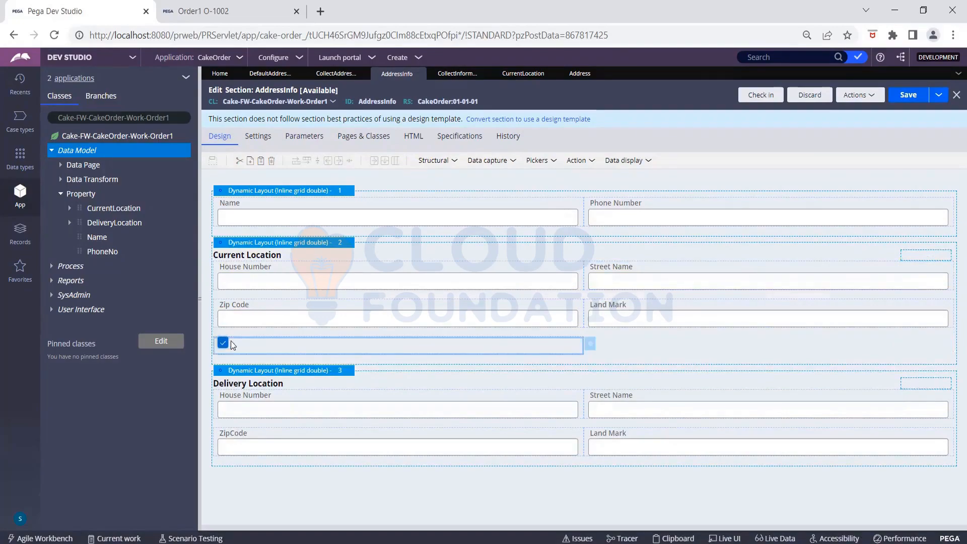
left_click(593, 346)
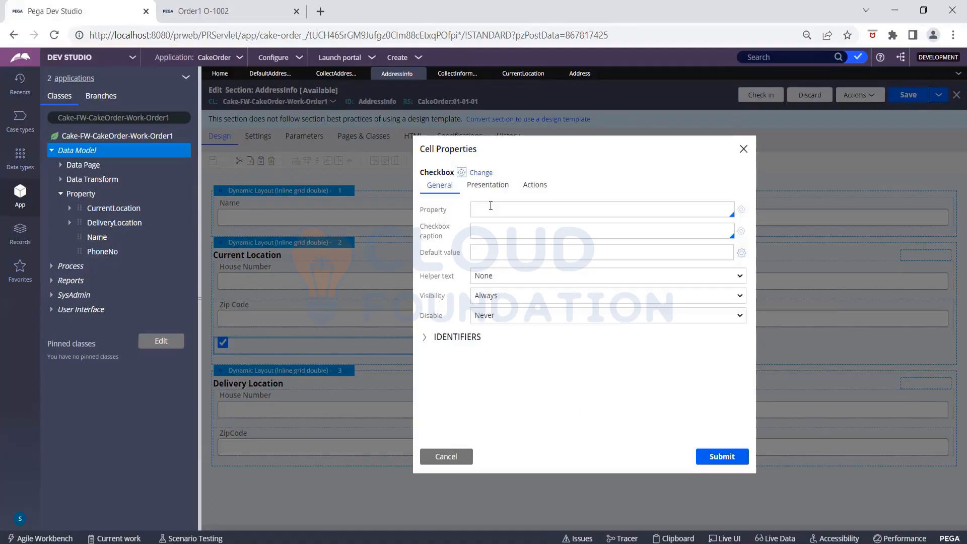
left_click(520, 253)
left_click(518, 211)
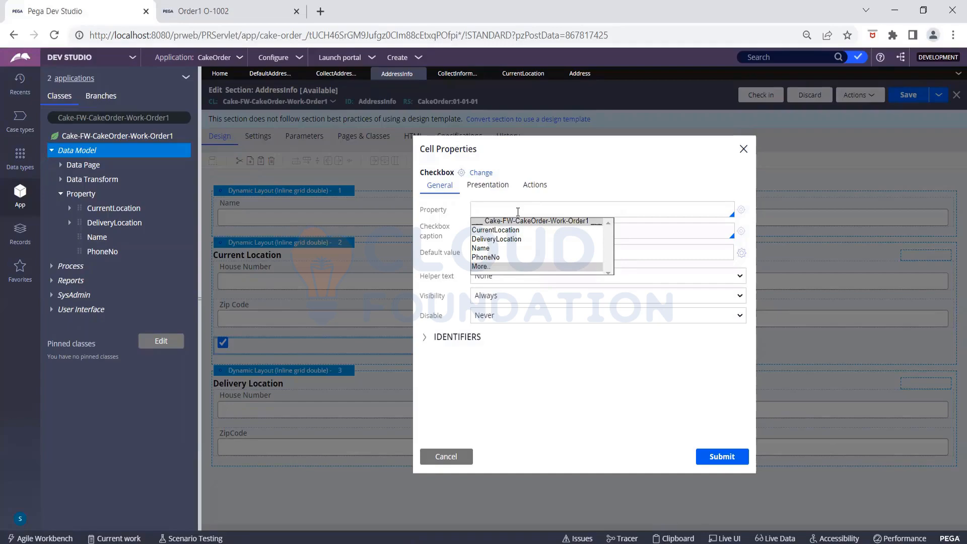
- Enter the new property name LocationValidation in the checkbox's Property field
left_click(620, 168)
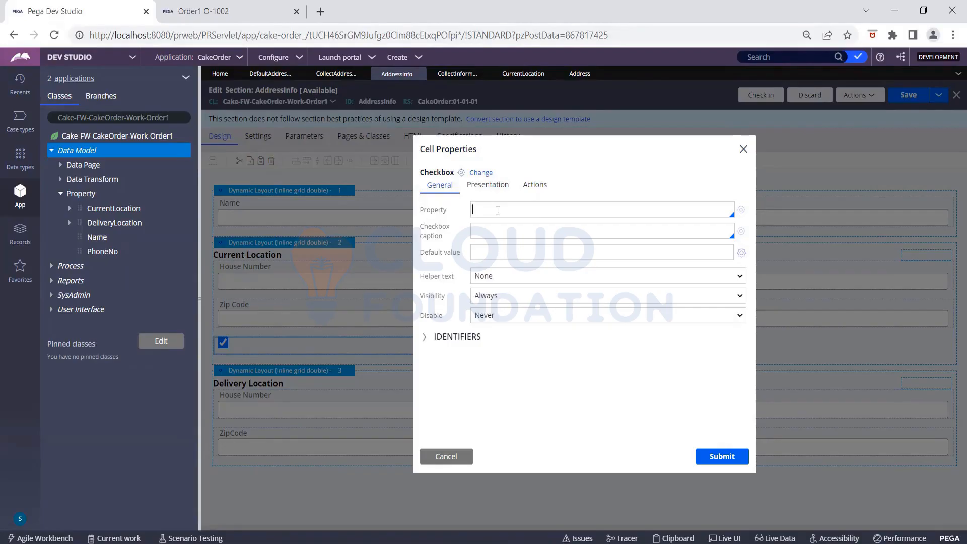
type("LocationSi")
key("BackSpace")
type("Validation")
- Create LocationValidation as a TrueFalse property in Cake-FW-CakeOrder-Work-Order1 and save it
left_click(741, 210)
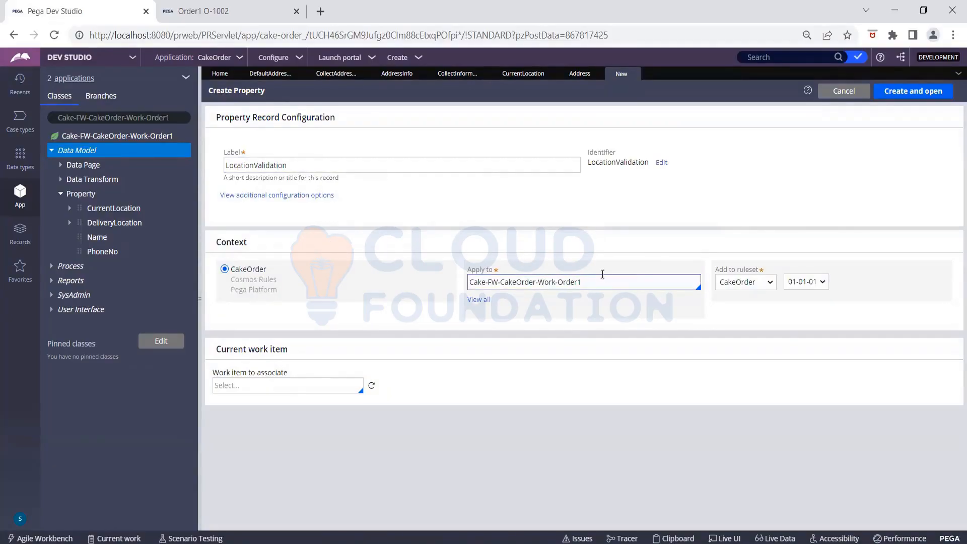
left_click(935, 89)
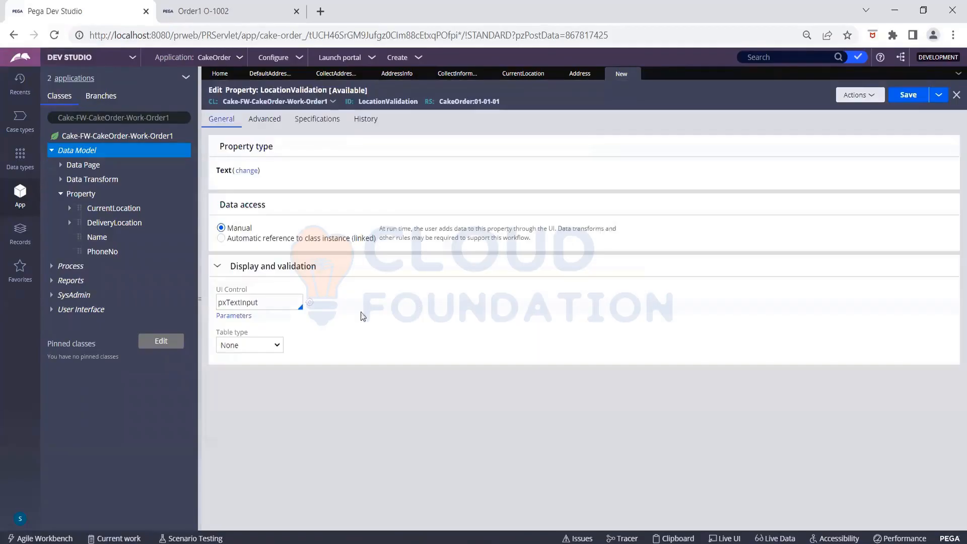
left_click(243, 174)
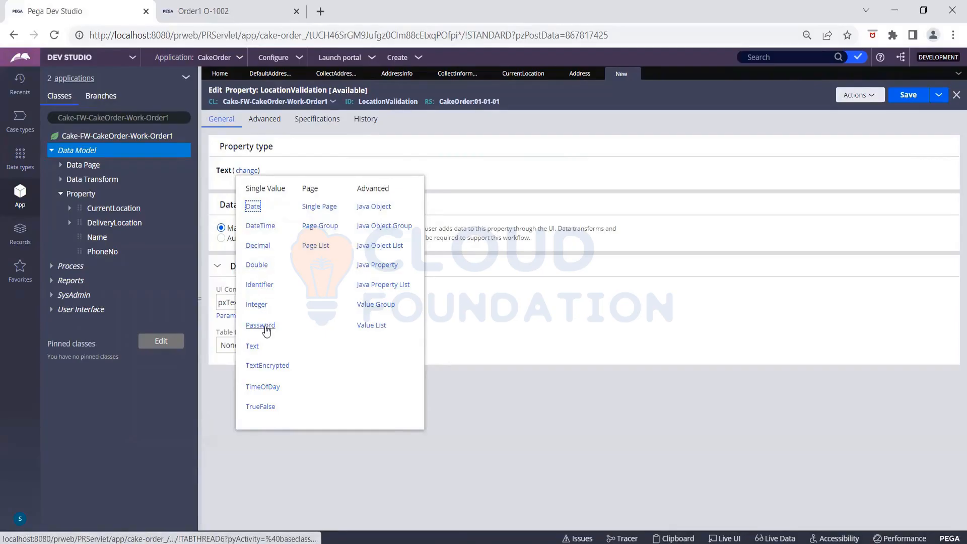
left_click(264, 406)
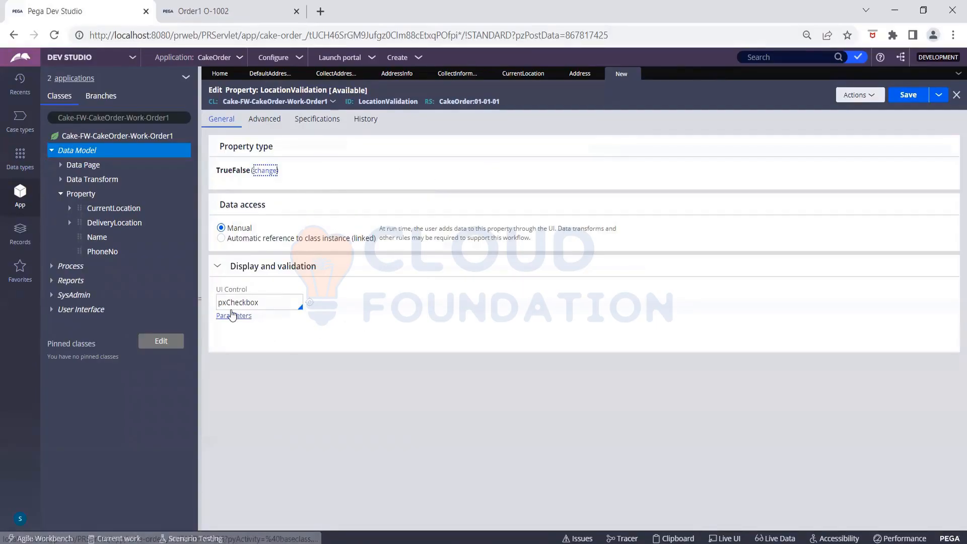
left_click(909, 96)
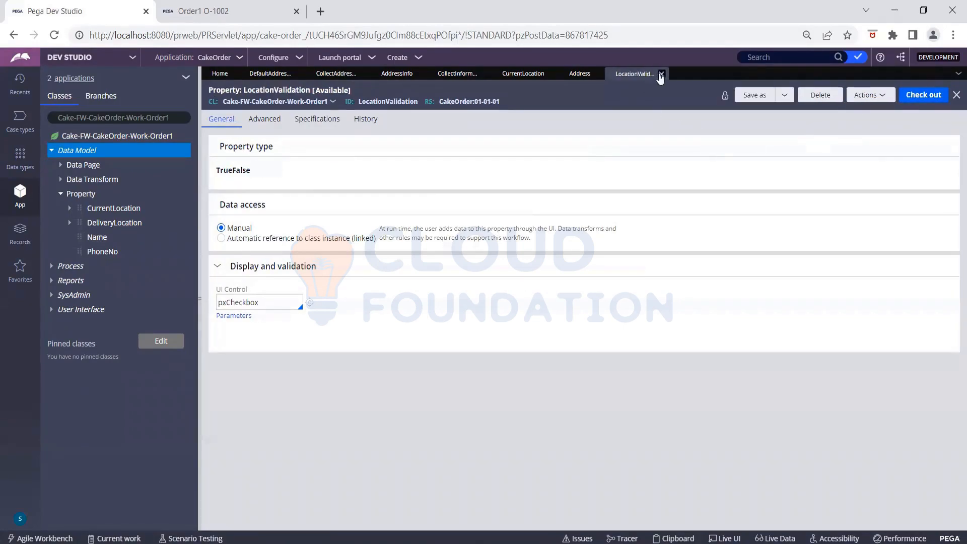
- Review the Address, CurrentLocation and Collect Information rules, then return to AddressInfo
left_click(568, 75)
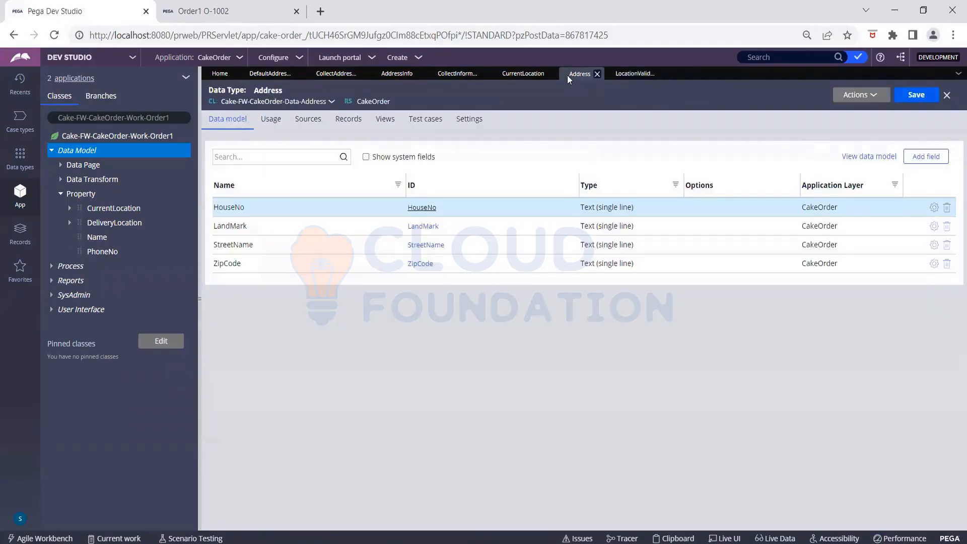
left_click(519, 76)
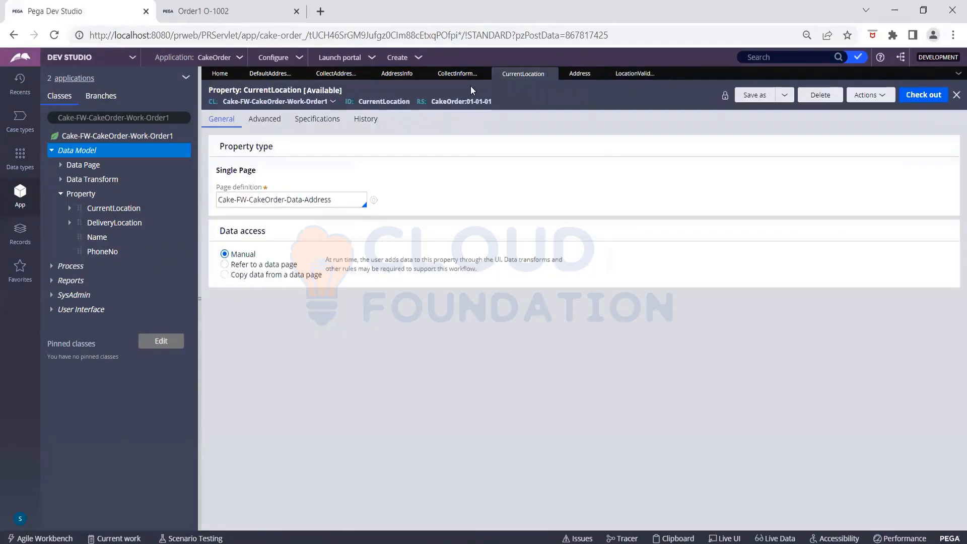
left_click(456, 75)
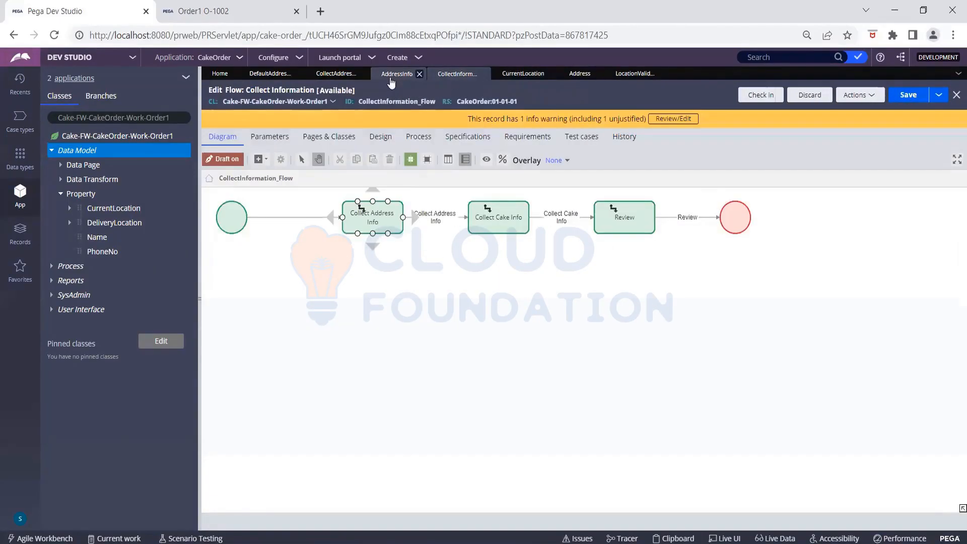
left_click(392, 76)
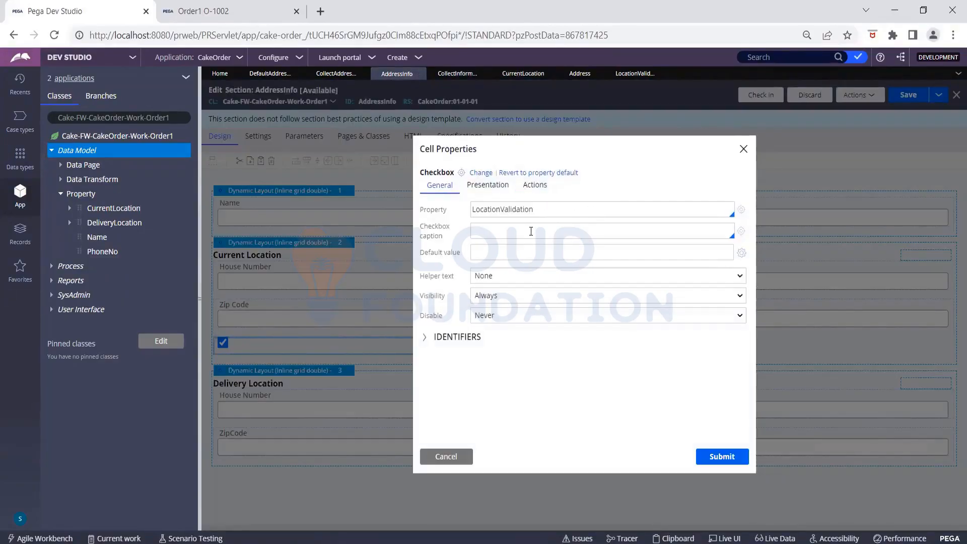
- Submit the checkbox's cell properties, hit the undefined-property error, and cancel
left_click(559, 251)
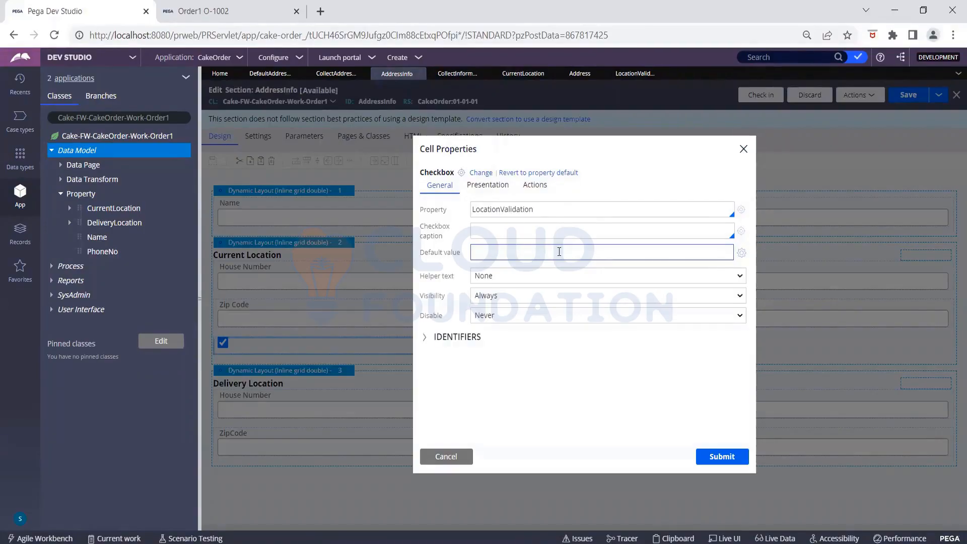
left_click(714, 457)
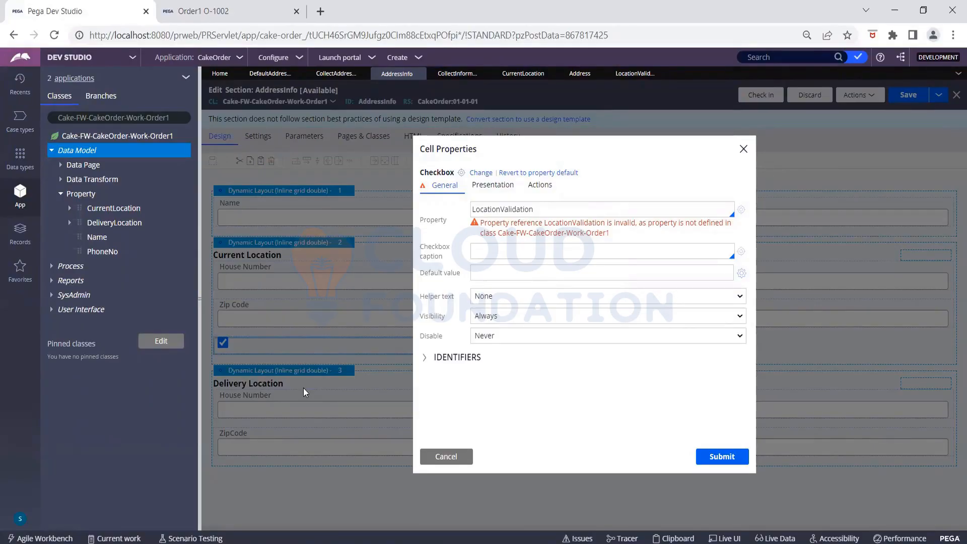
left_click(440, 458)
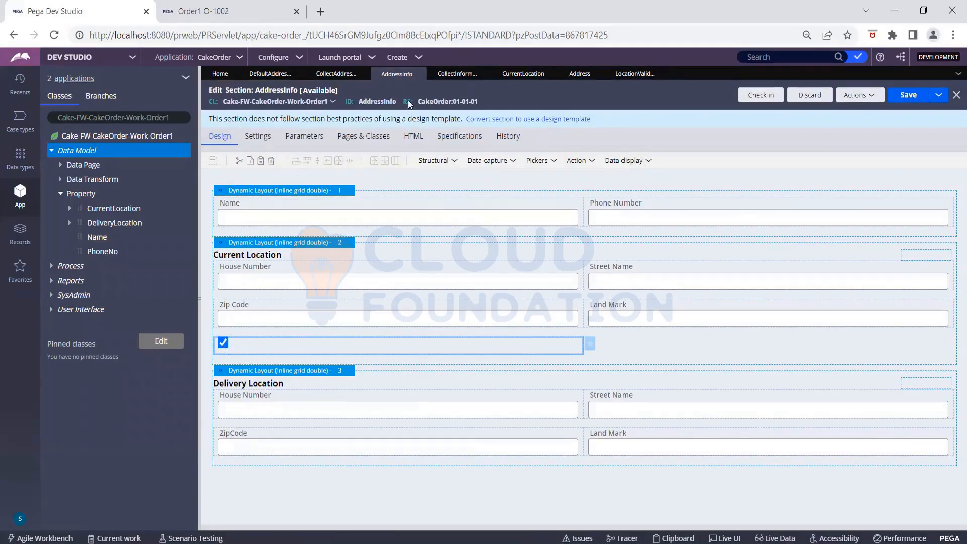
- Add a new dynamic layout below Current Location and move the checkbox into it
left_click(434, 160)
left_click_drag(453, 176, 293, 341)
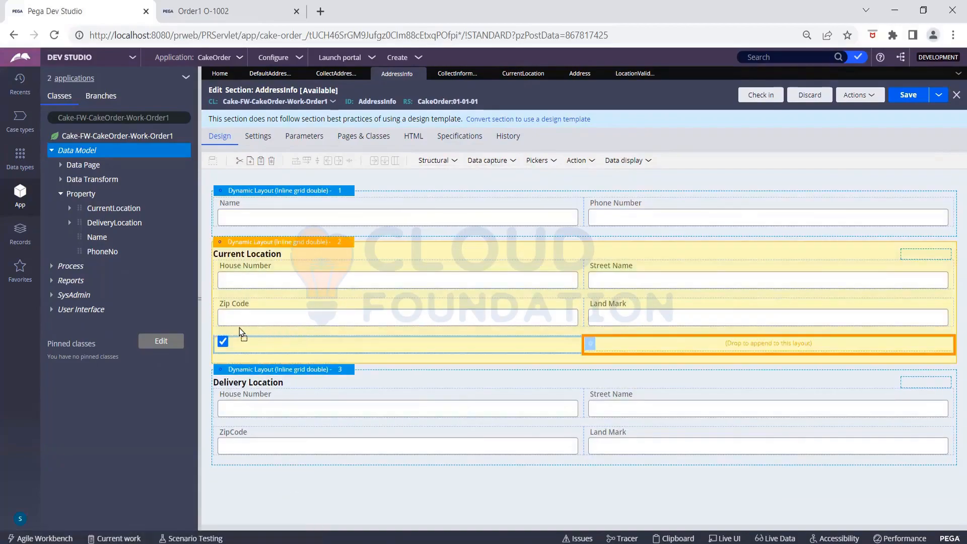
left_click_drag(240, 328, 224, 373)
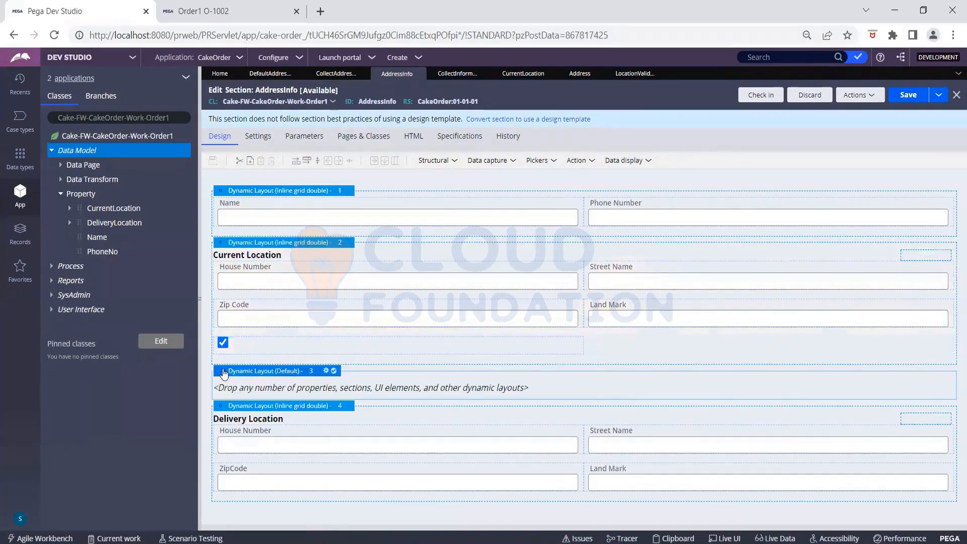
left_click(215, 344)
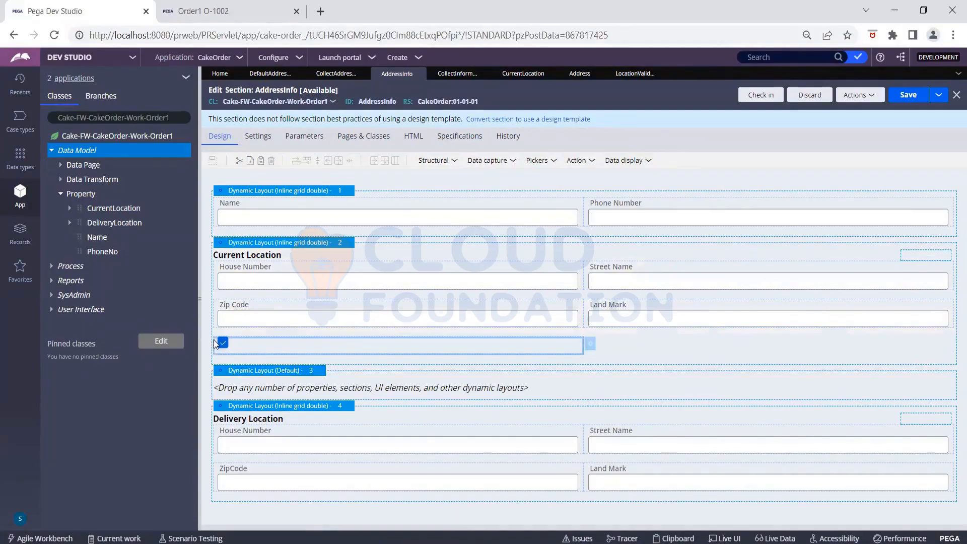
left_click_drag(214, 344, 226, 358)
left_click_drag(231, 386, 227, 380)
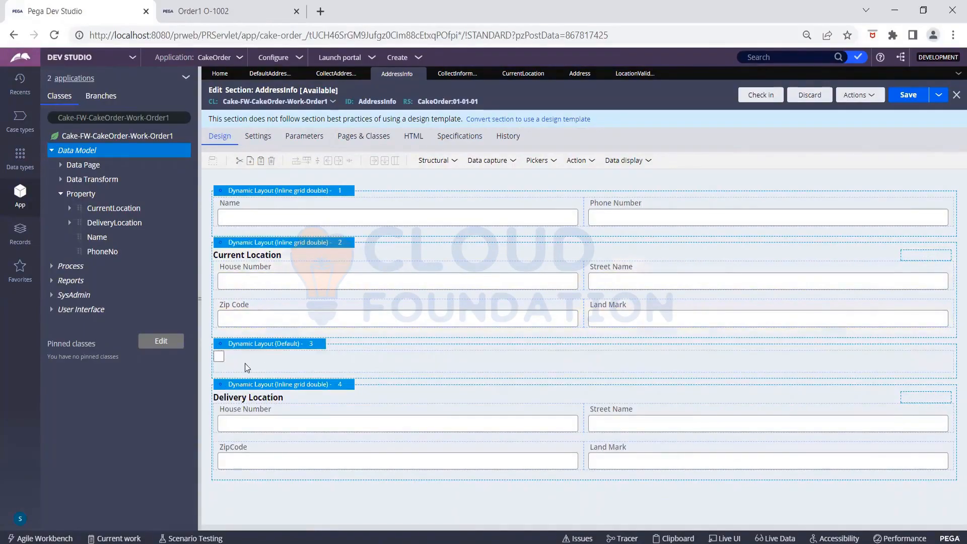
- Bind the relocated checkbox to .LocationValidation and submit
left_click(218, 356)
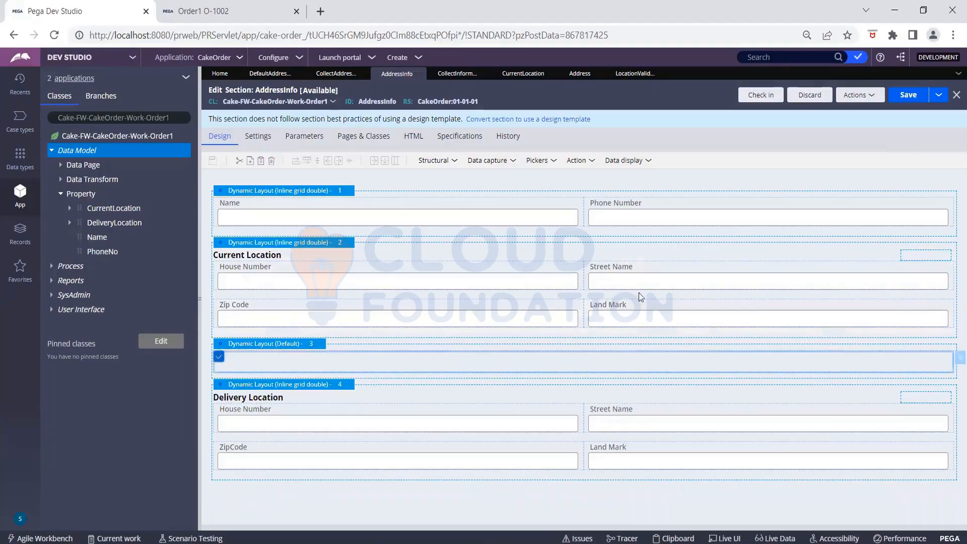
left_click(955, 362)
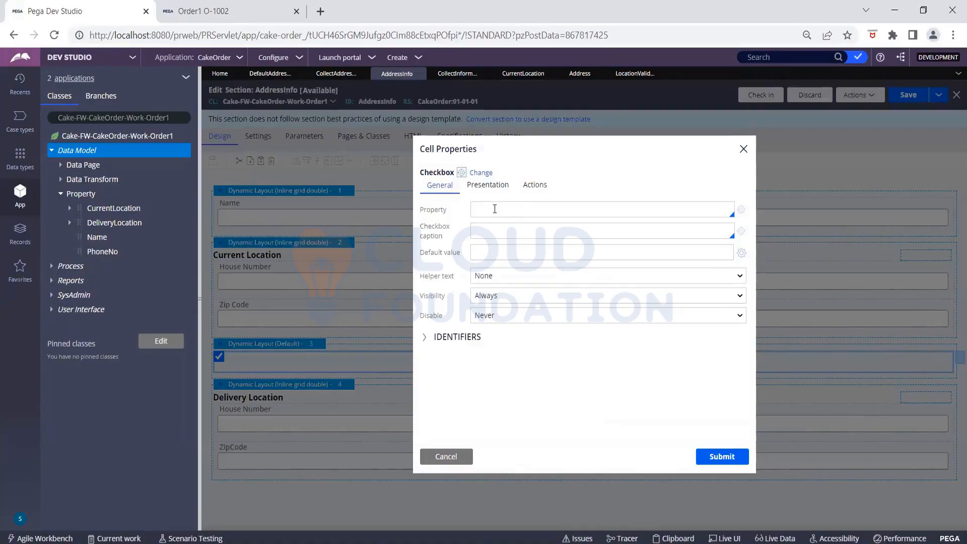
left_click(494, 209)
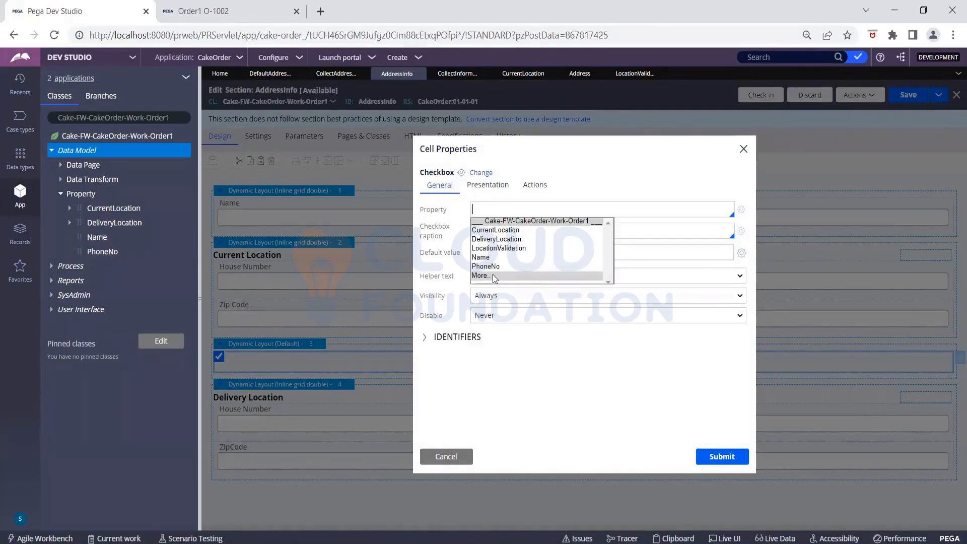
left_click(502, 247)
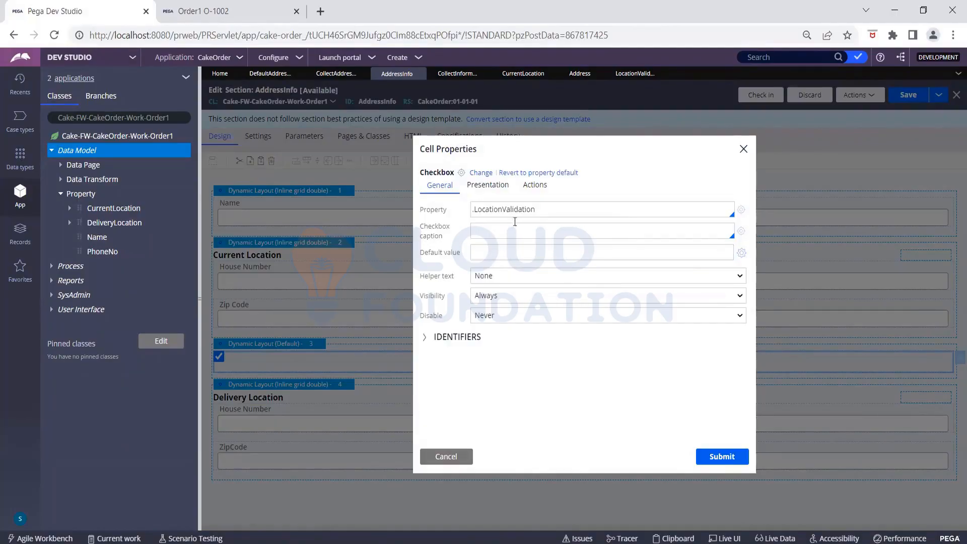
left_click(721, 457)
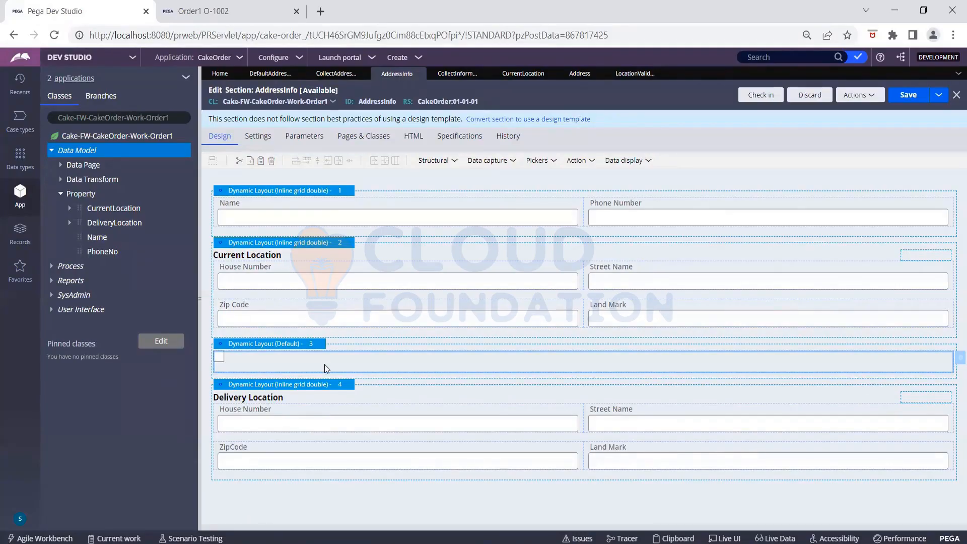
- Inspect the new layout's settings, keeping the Default format unchanged
left_click(321, 345)
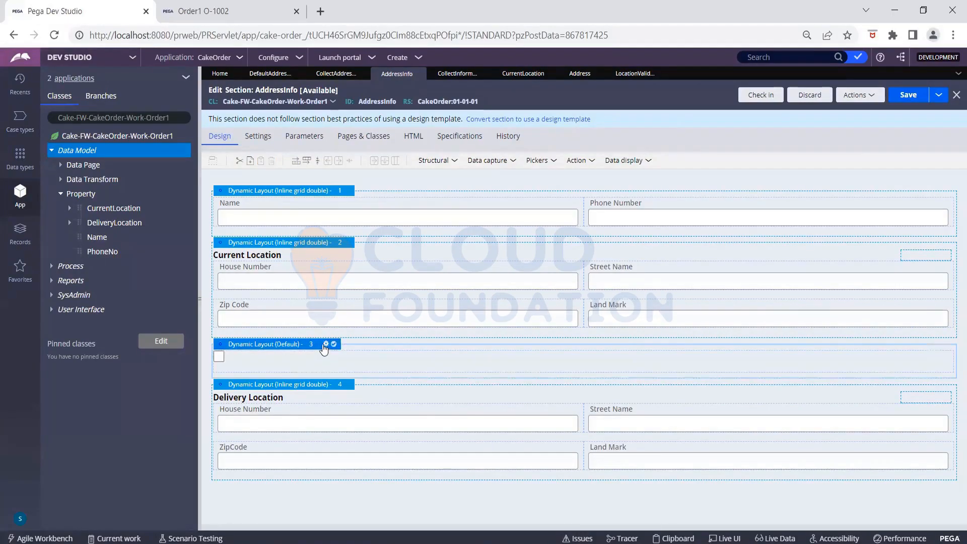
left_click(326, 344)
left_click(538, 195)
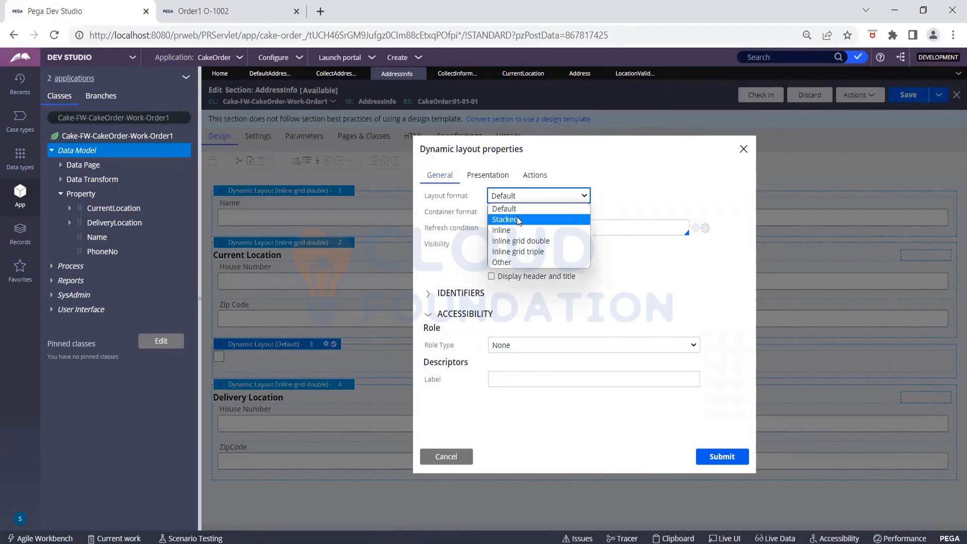
left_click(574, 196)
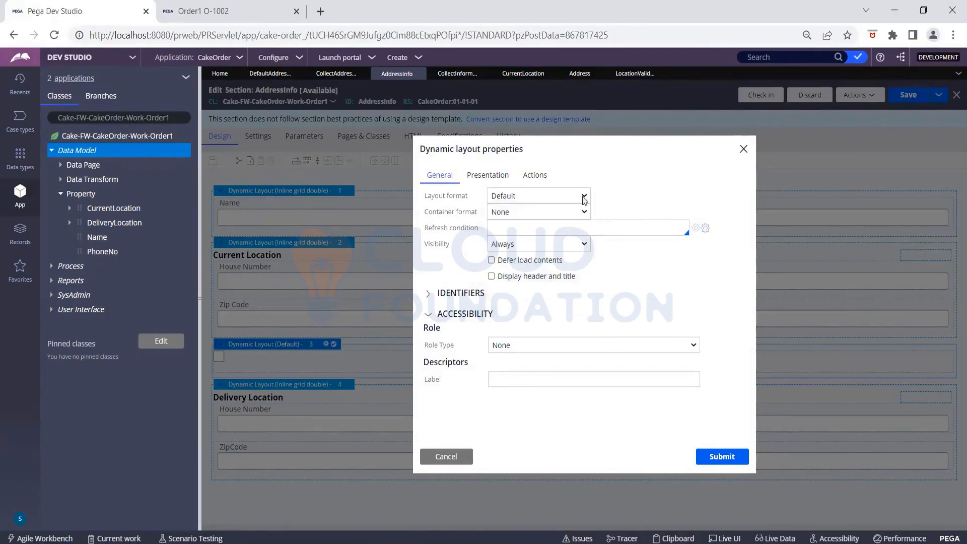
left_click(446, 456)
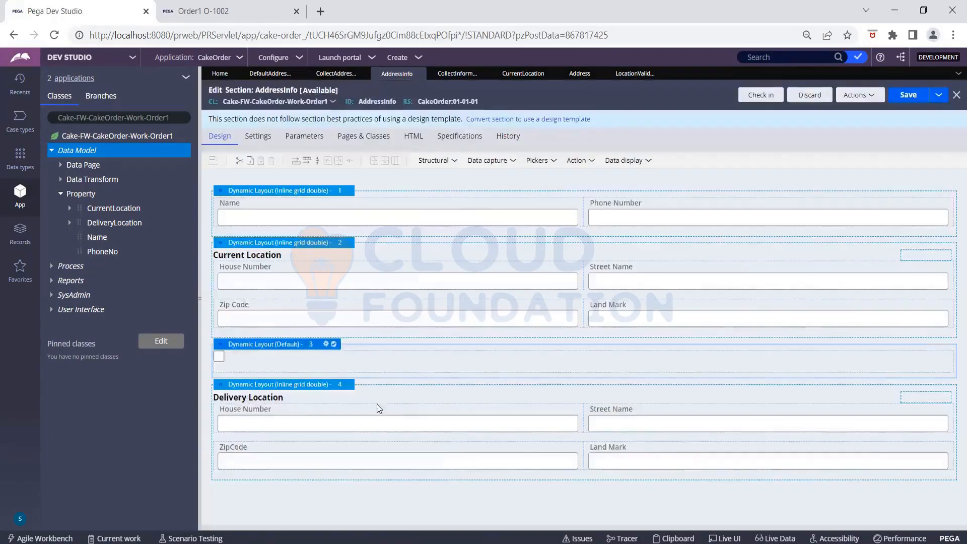
left_click(324, 344)
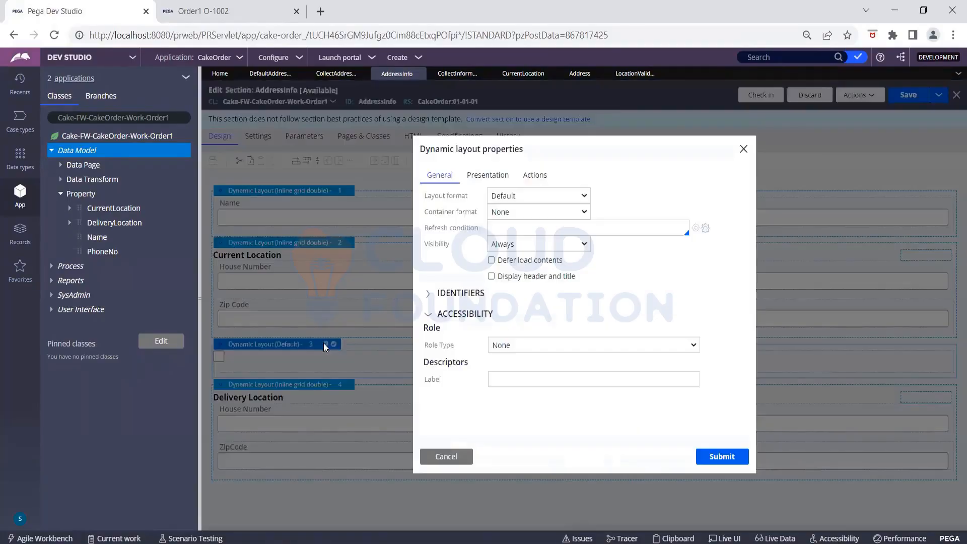
left_click(446, 456)
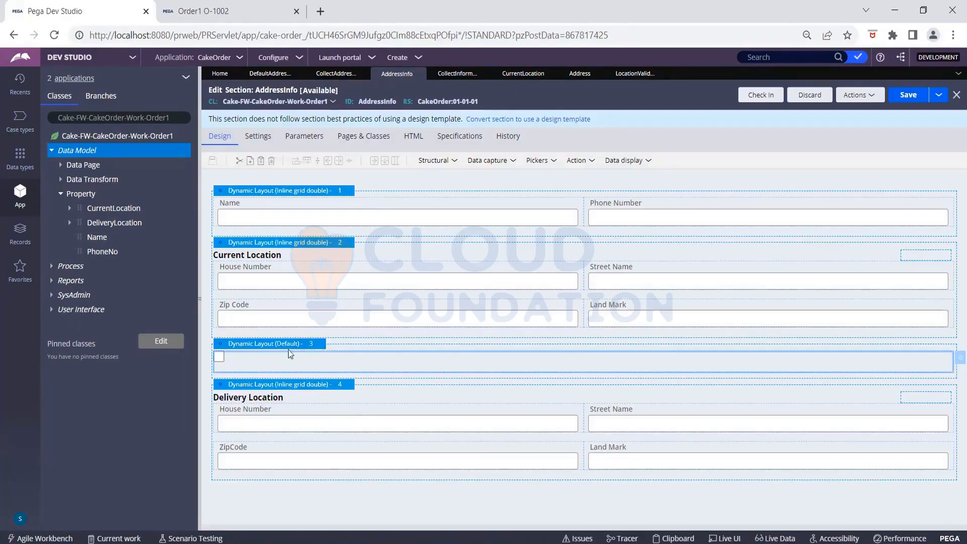
- Try a Test default value on the checkbox, then clear it and keep helper text None
left_click(955, 361)
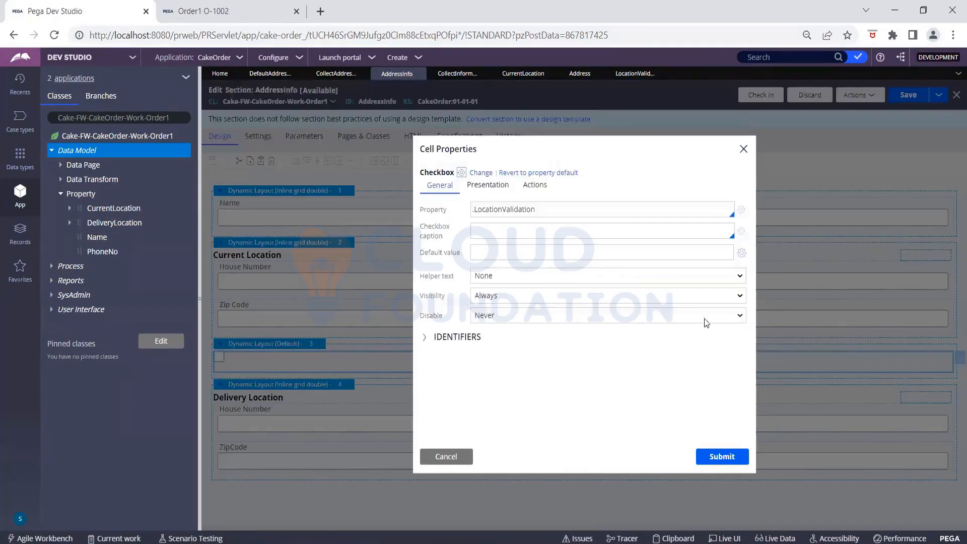
left_click(498, 252)
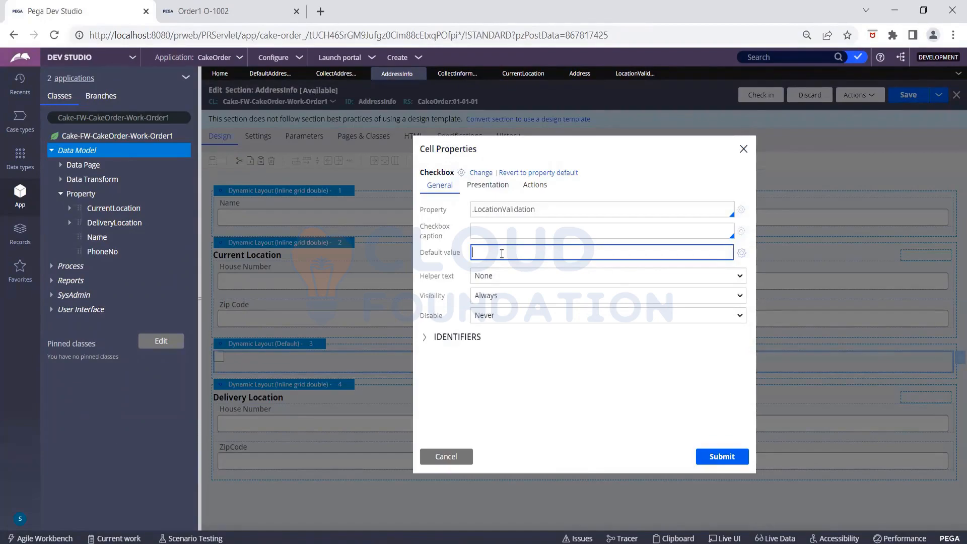
type("Test")
left_click(725, 457)
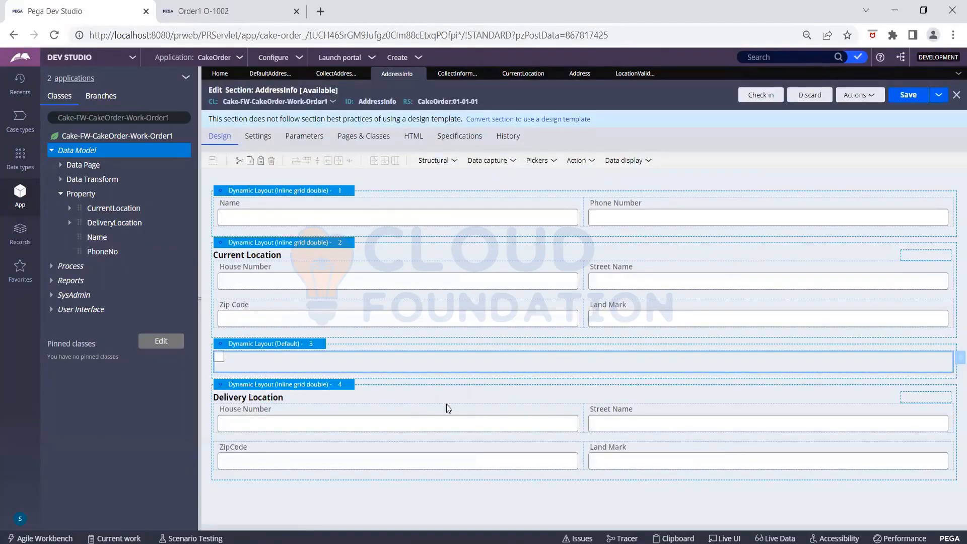
left_click(956, 358)
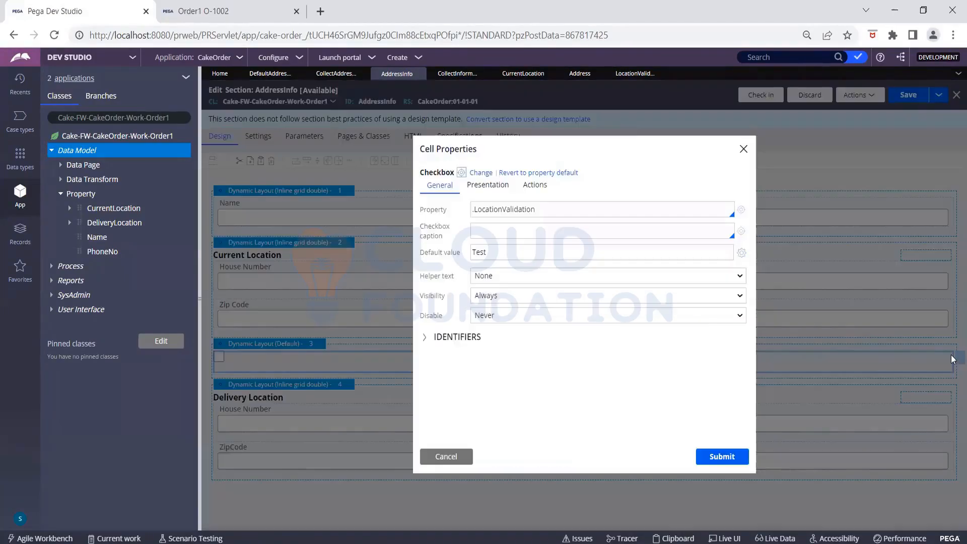
left_click(520, 252)
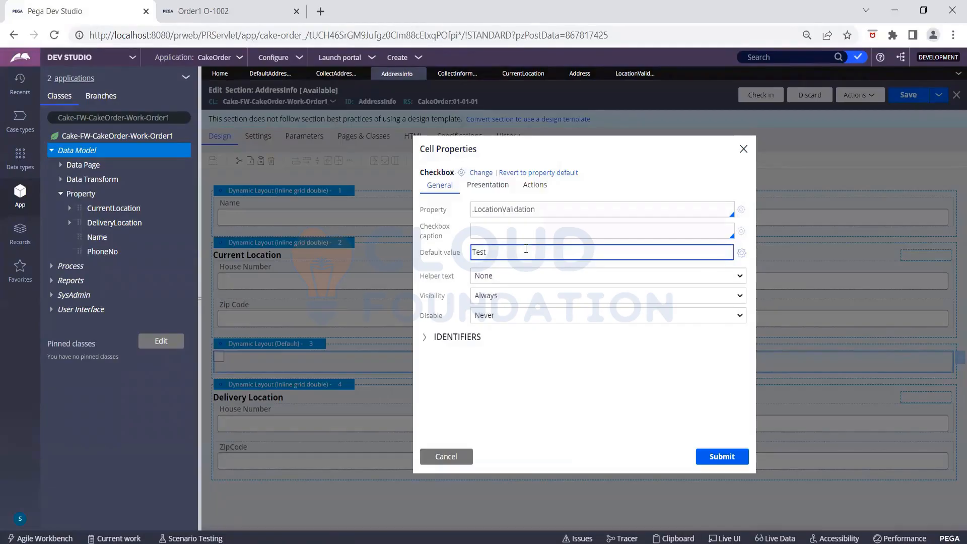
key("BackSpace")
key("BackSpace")
key("BackSpace")
left_click(527, 276)
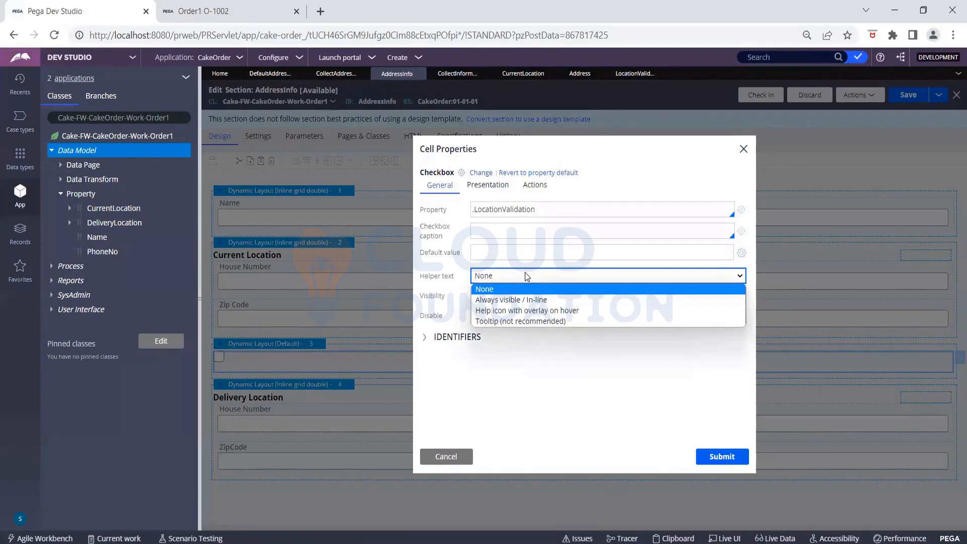
left_click(525, 277)
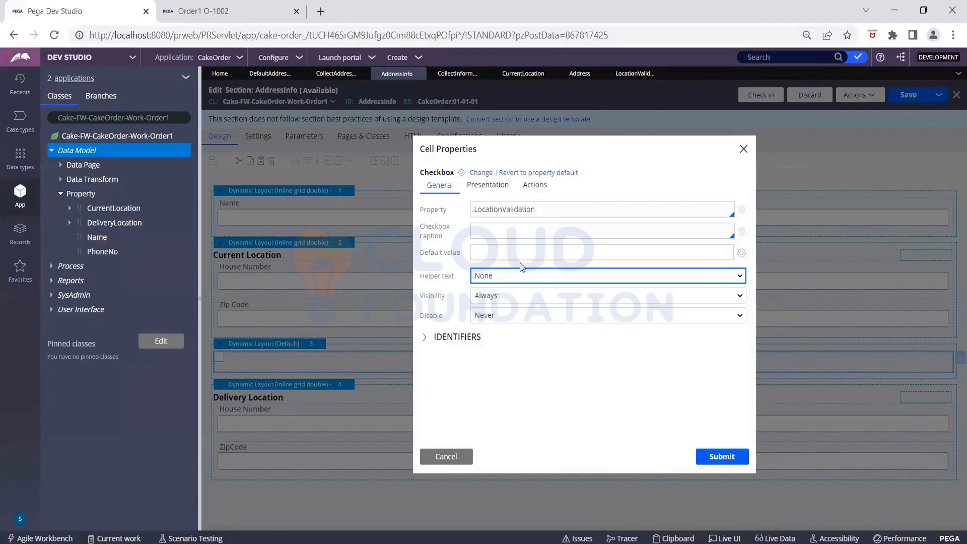
- Caption the checkbox 'Is Delivery Location same as Current Location?' and submit
left_click(489, 231)
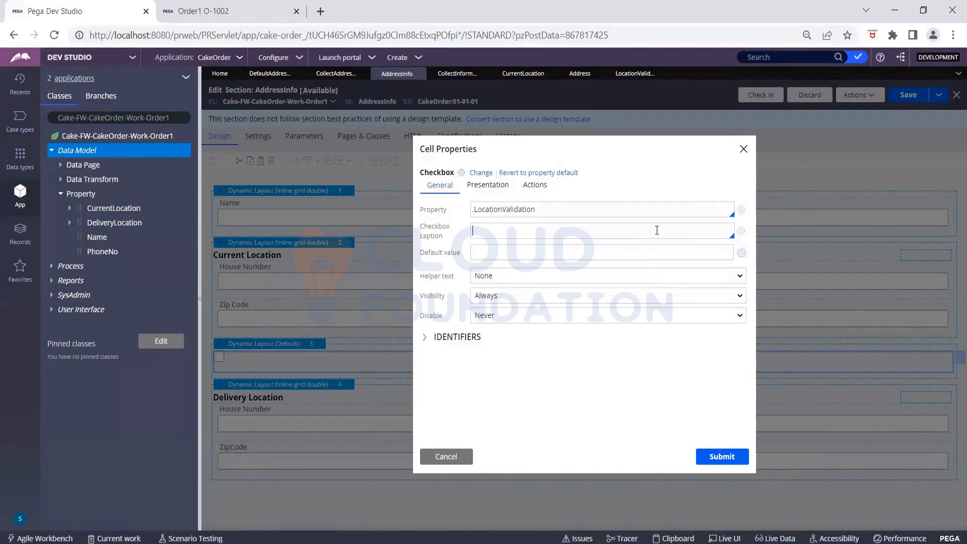
type("\"\"")
type("Is")
type(" Del")
type("ivery Loc")
type("ation same")
type(" as C")
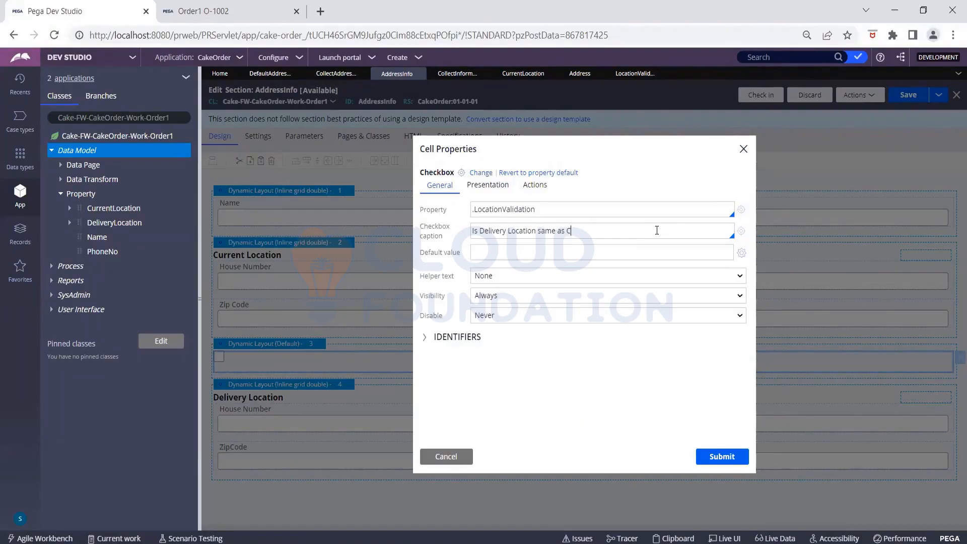
type("urrent Location?")
left_click(736, 457)
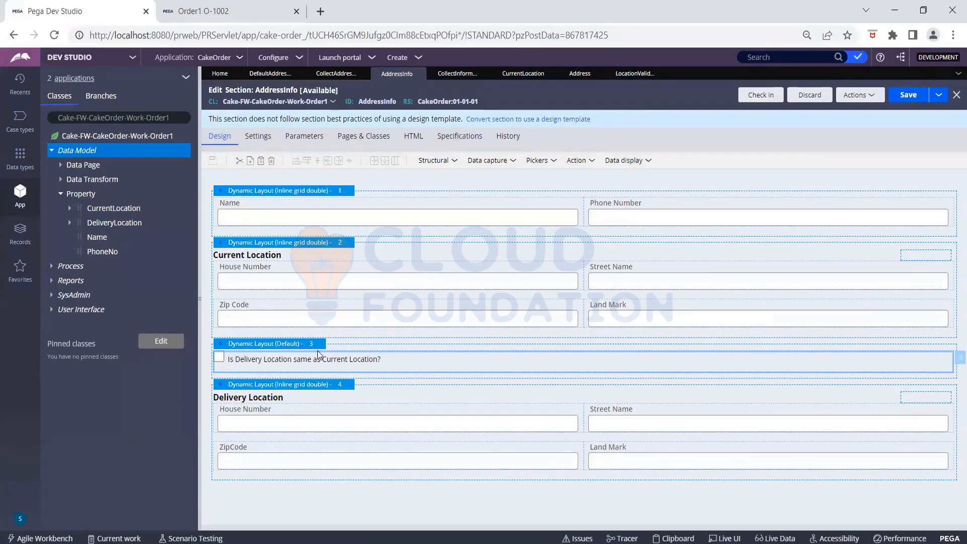
left_click(955, 359)
- Add a Pickers checkbox under Zip Code in Current Location, bound to .LocationValidation
left_click(498, 161)
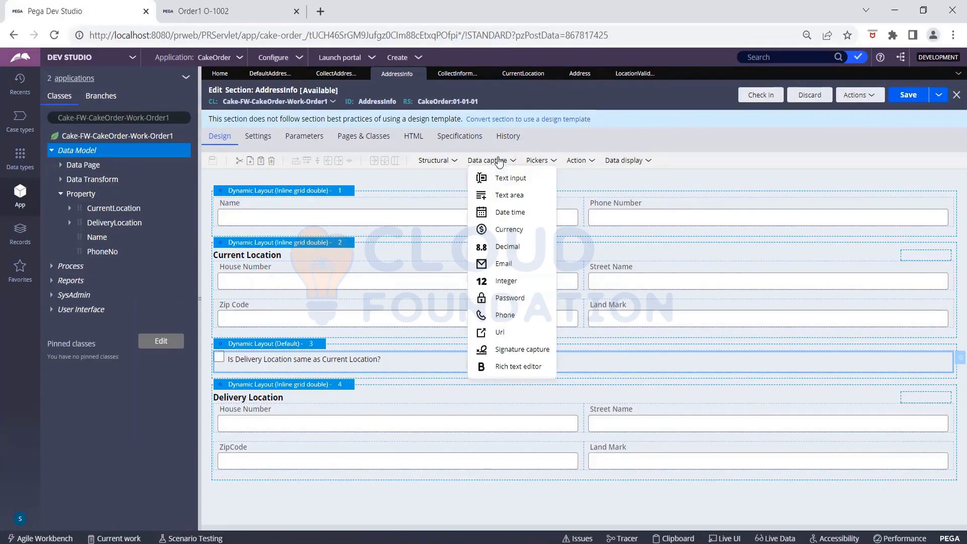
left_click(539, 160)
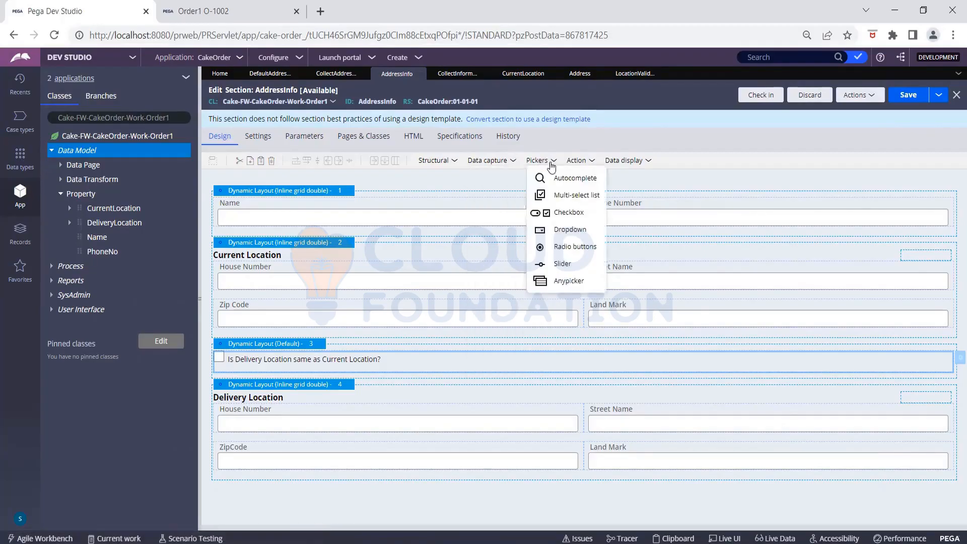
left_click_drag(573, 214, 369, 343)
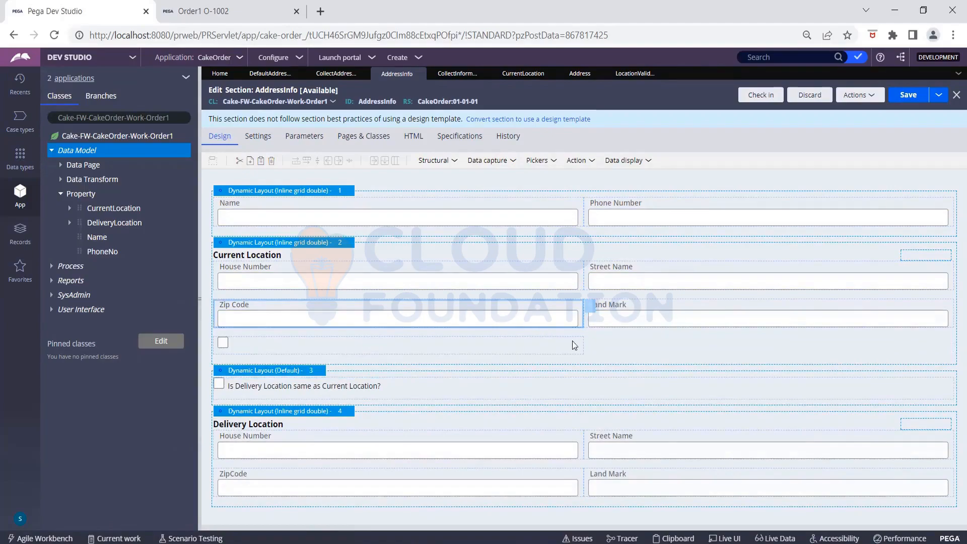
left_click(591, 348)
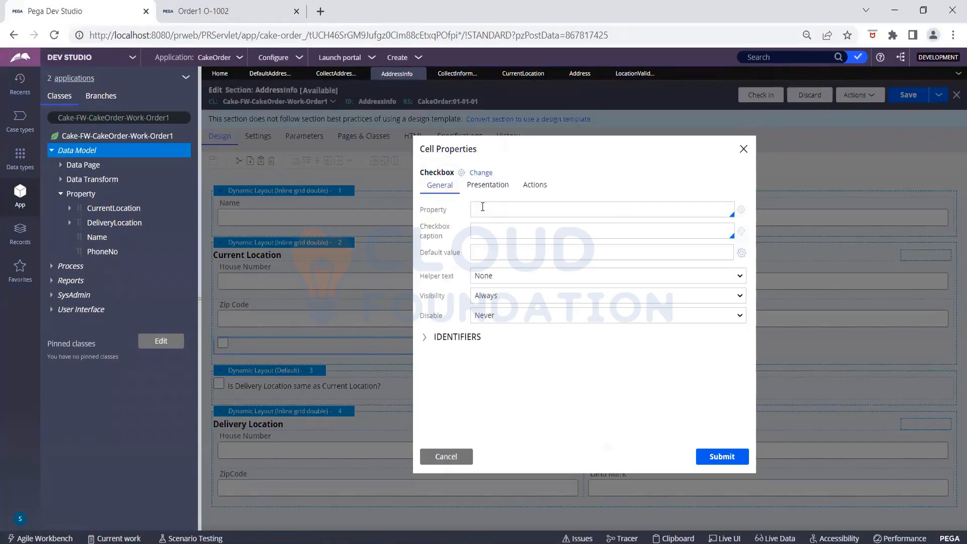
type(".")
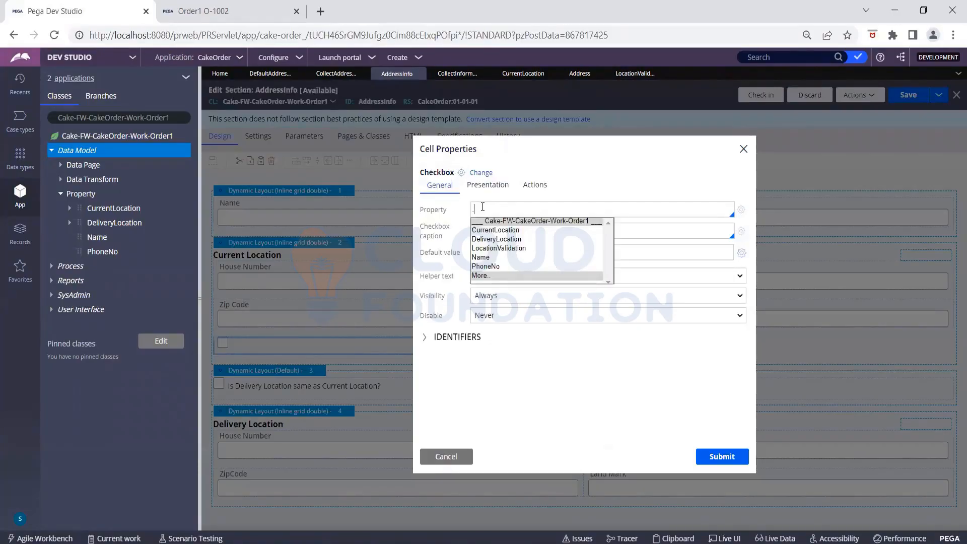
left_click(506, 248)
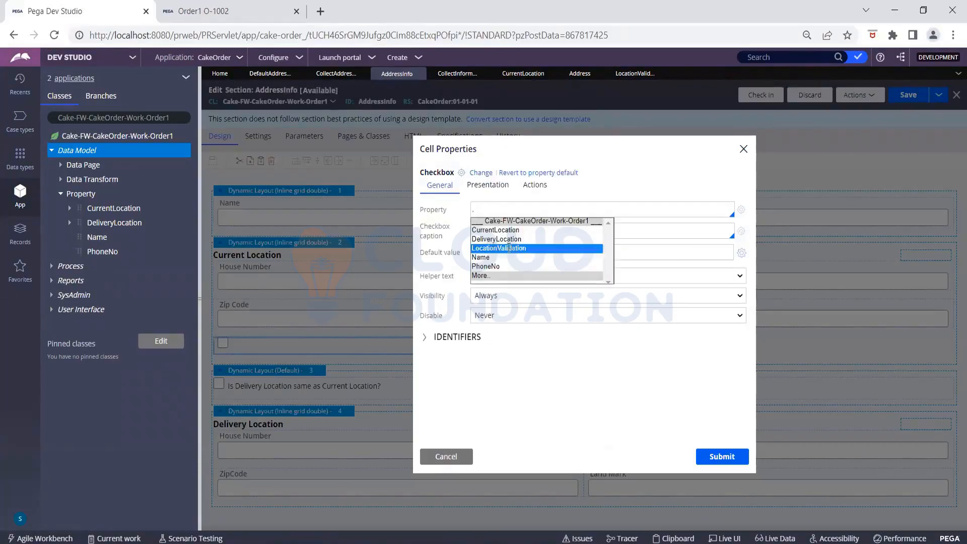
left_click(714, 456)
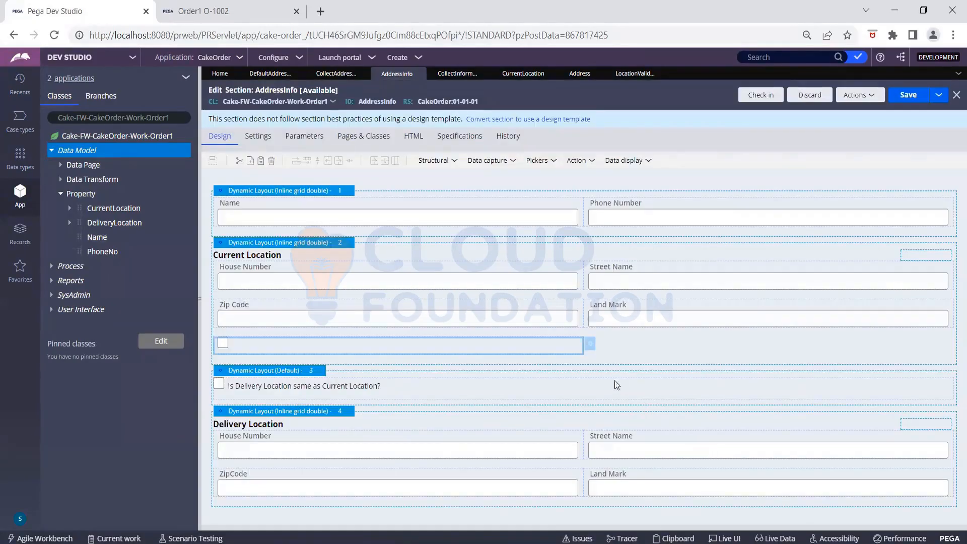
- Reopen the new checkbox's properties twice and close them without changes
left_click(591, 347)
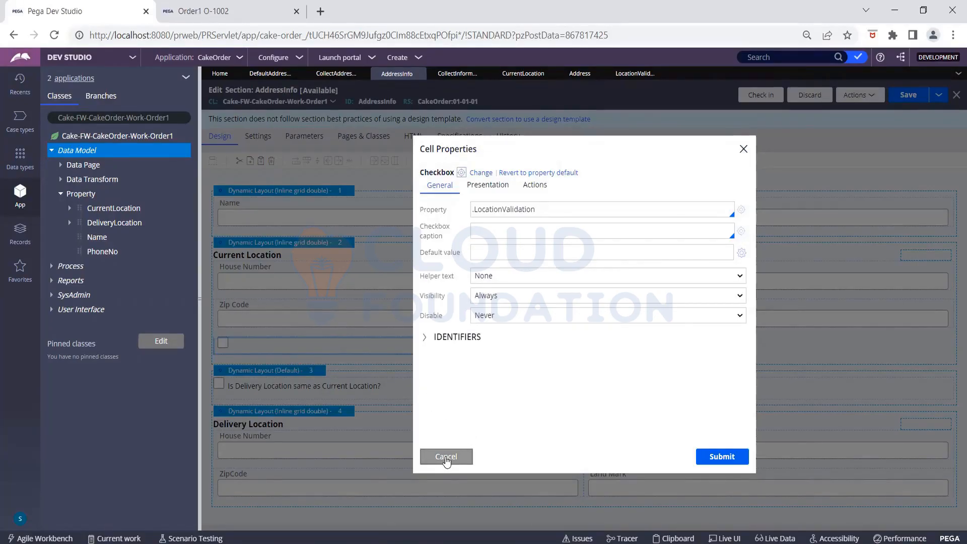
left_click(445, 458)
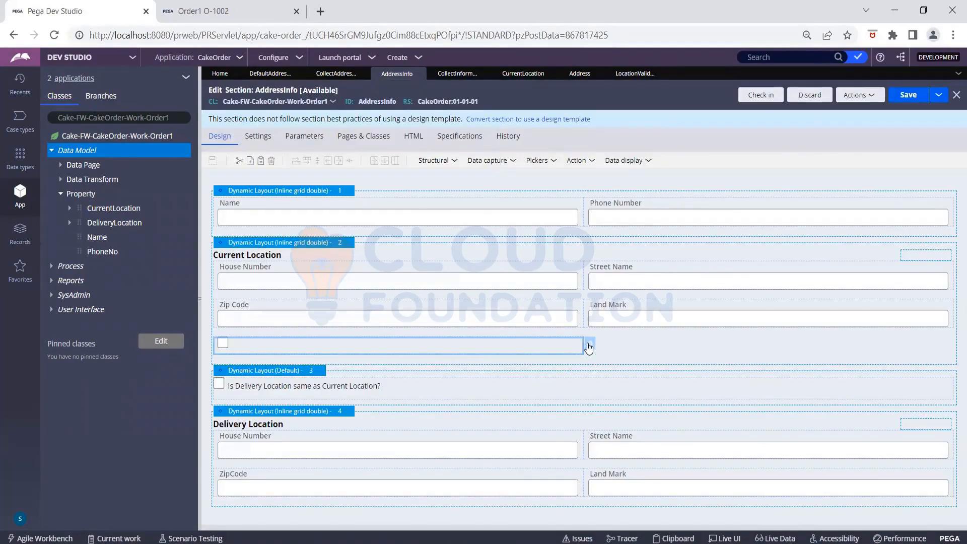
left_click(588, 346)
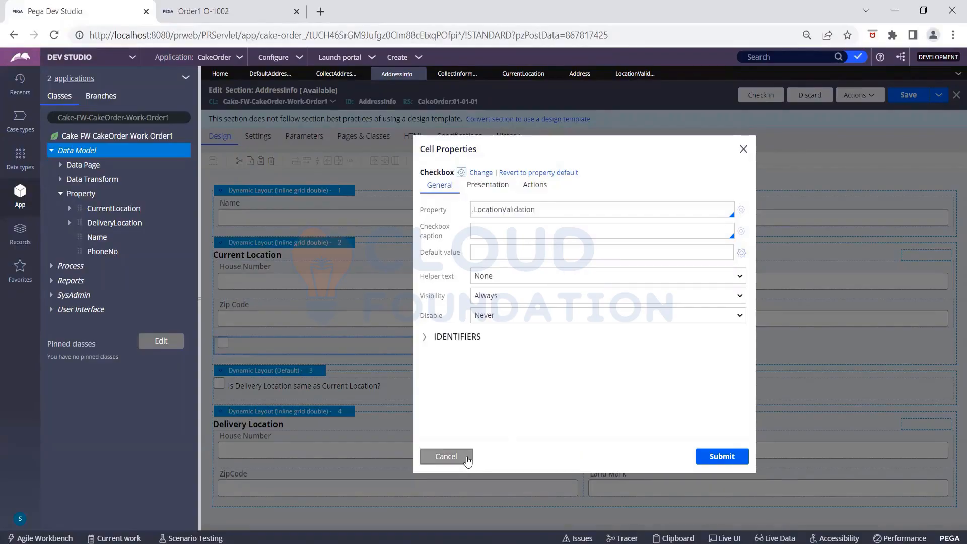
left_click(464, 458)
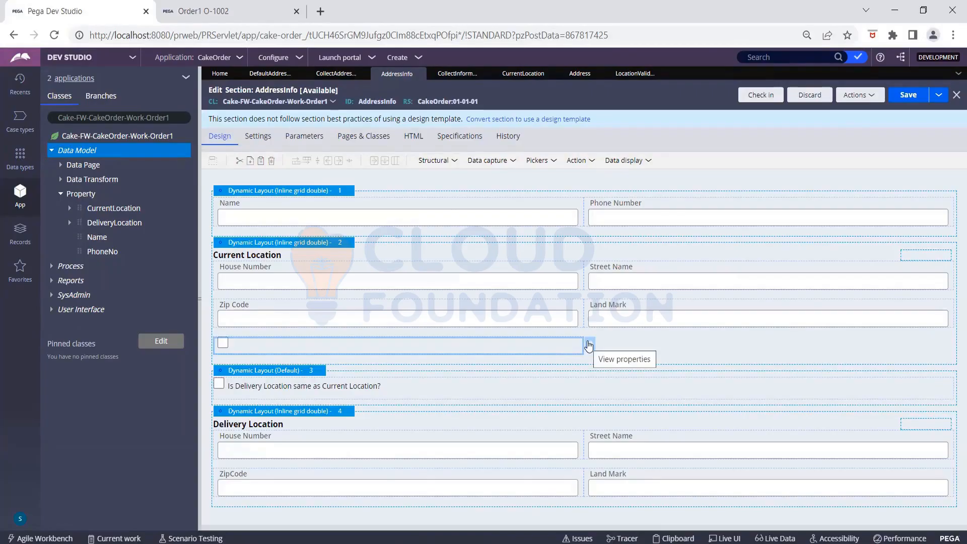
- Delete the extra checkbox from the Current Location layout and save AddressInfo
right_click(589, 345)
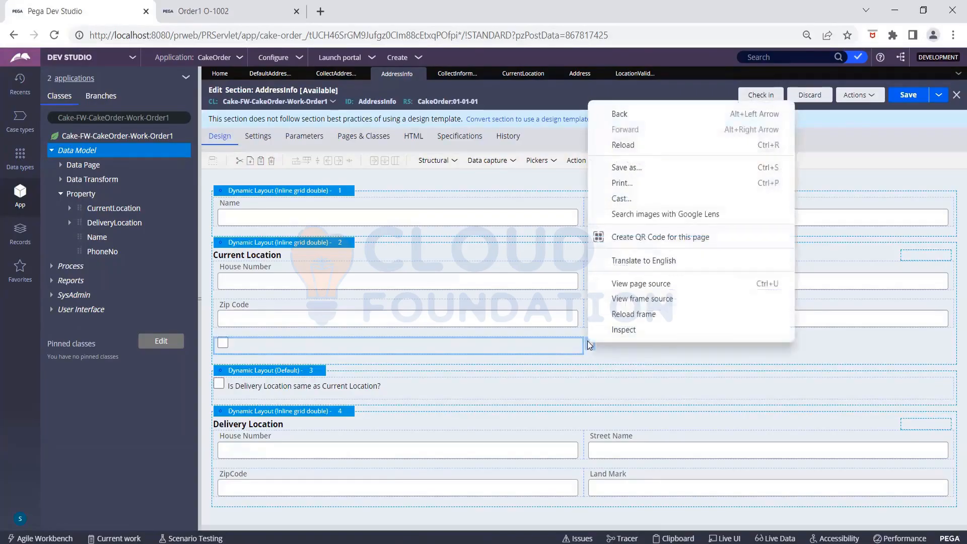
left_click(591, 355)
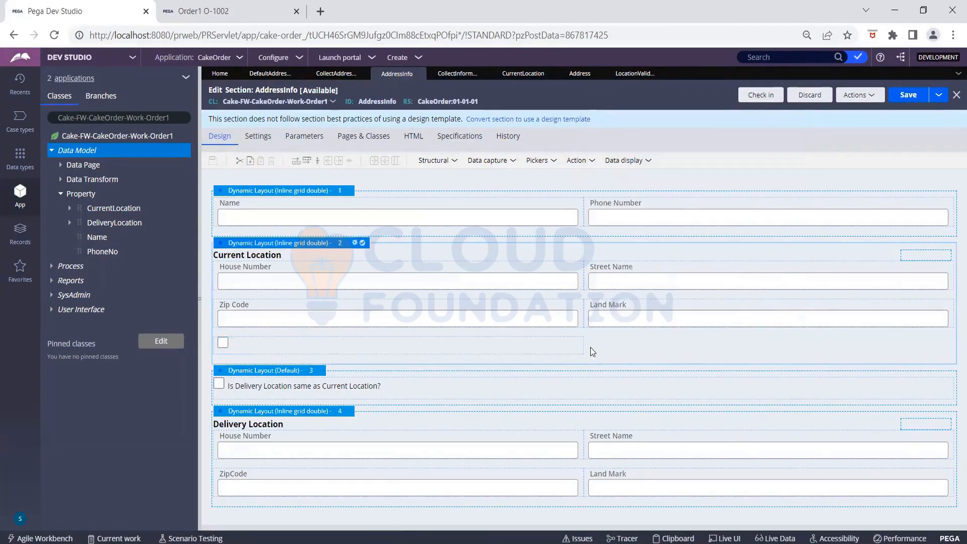
left_click(577, 348)
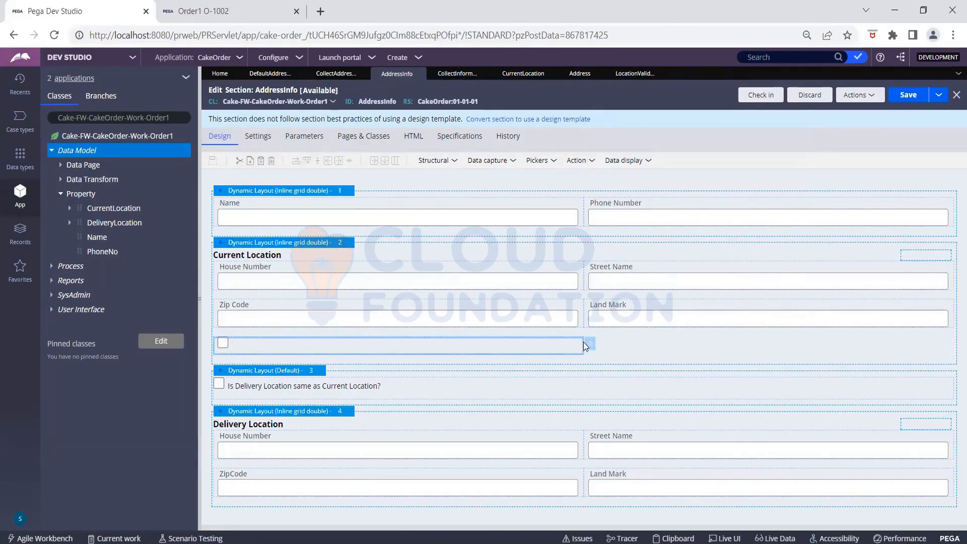
right_click(569, 345)
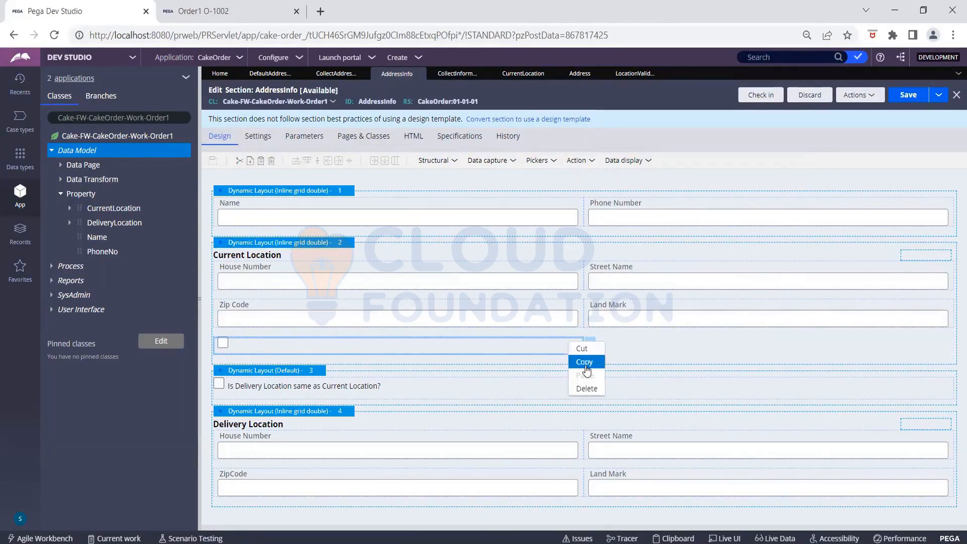
left_click(587, 388)
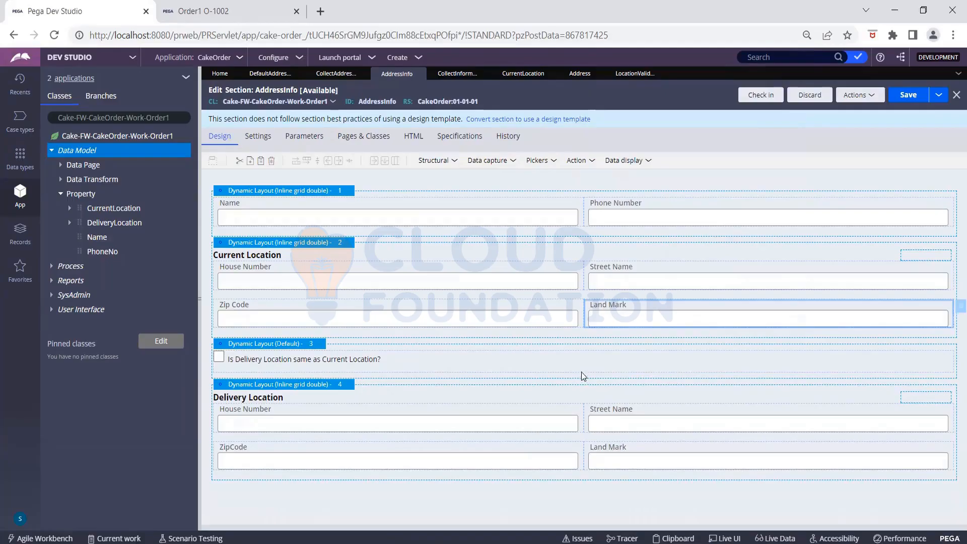
left_click(910, 96)
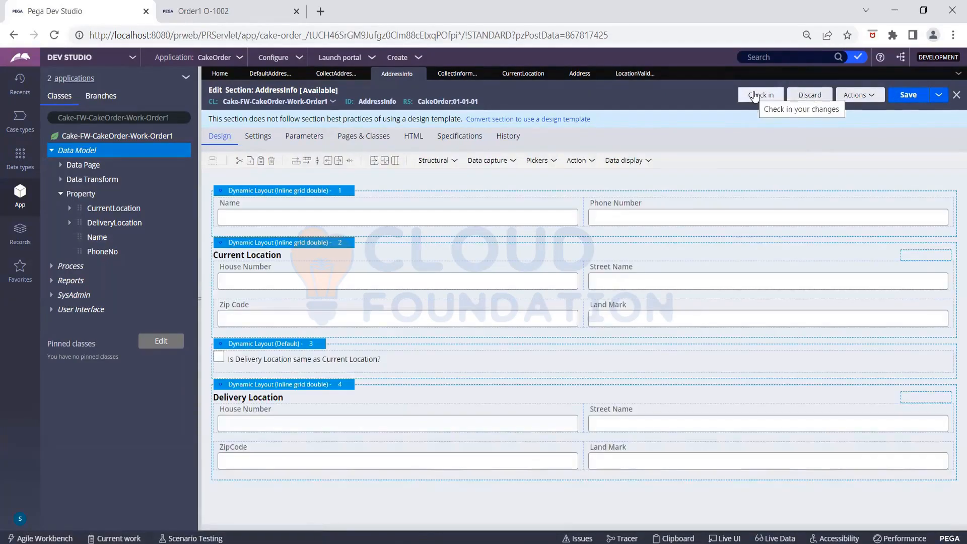
left_click(224, 14)
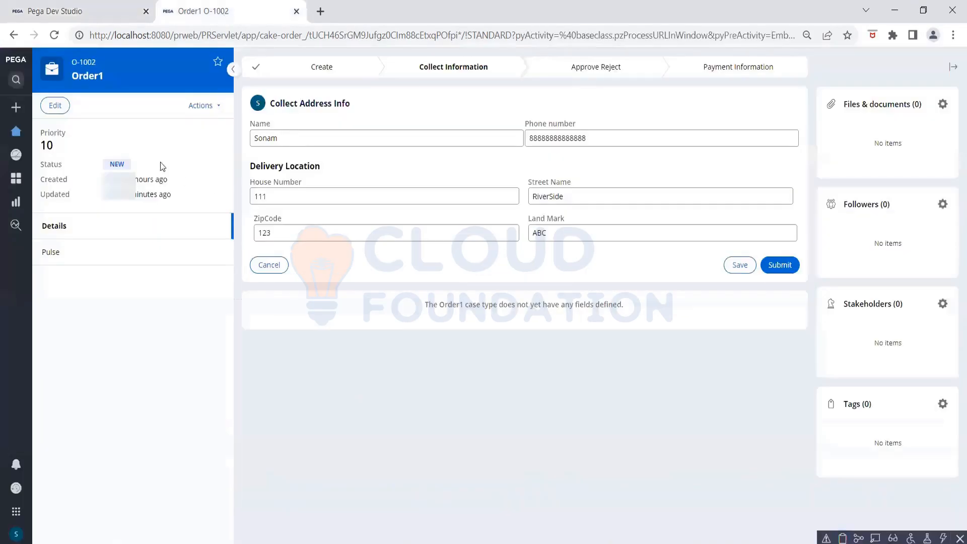
- Refresh case O-1002, then start a new Order1 case from Create
left_click(201, 106)
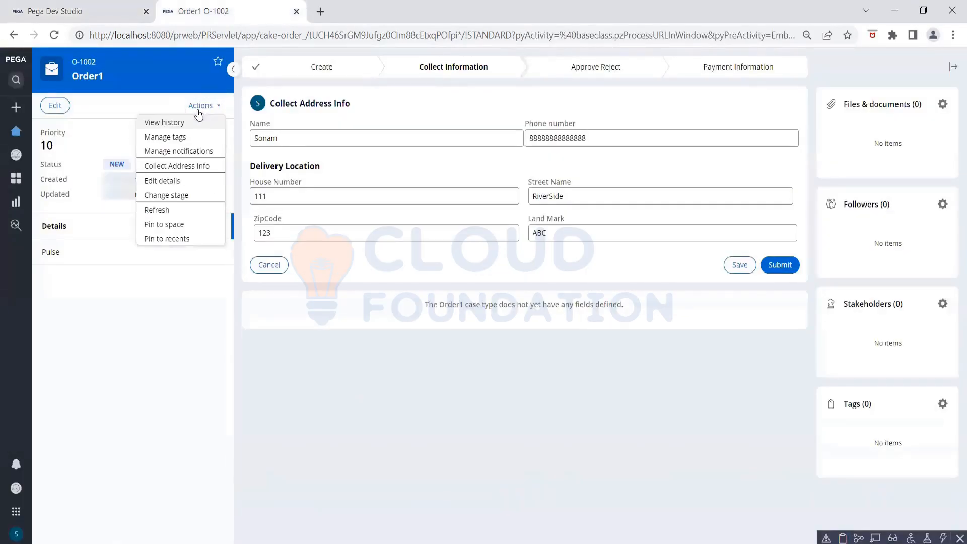
left_click(160, 210)
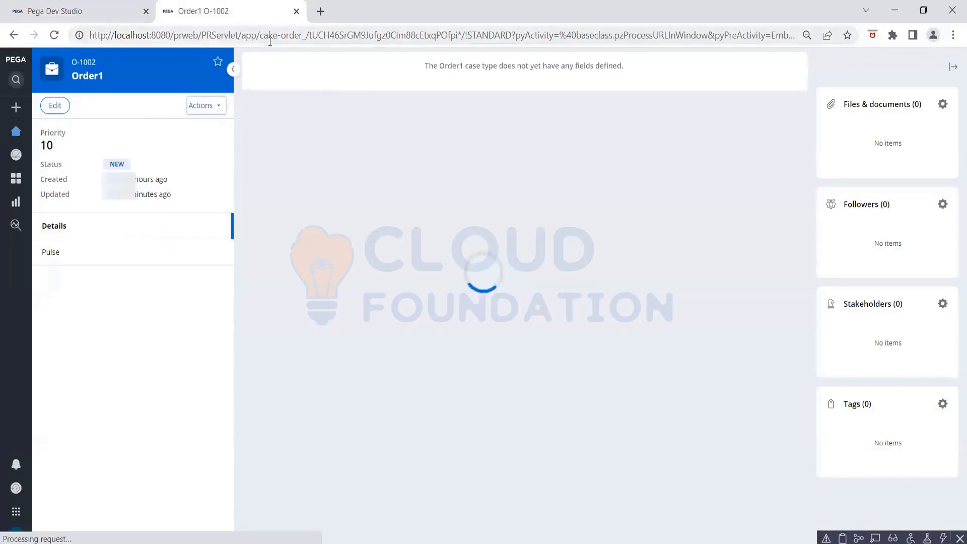
left_click(16, 108)
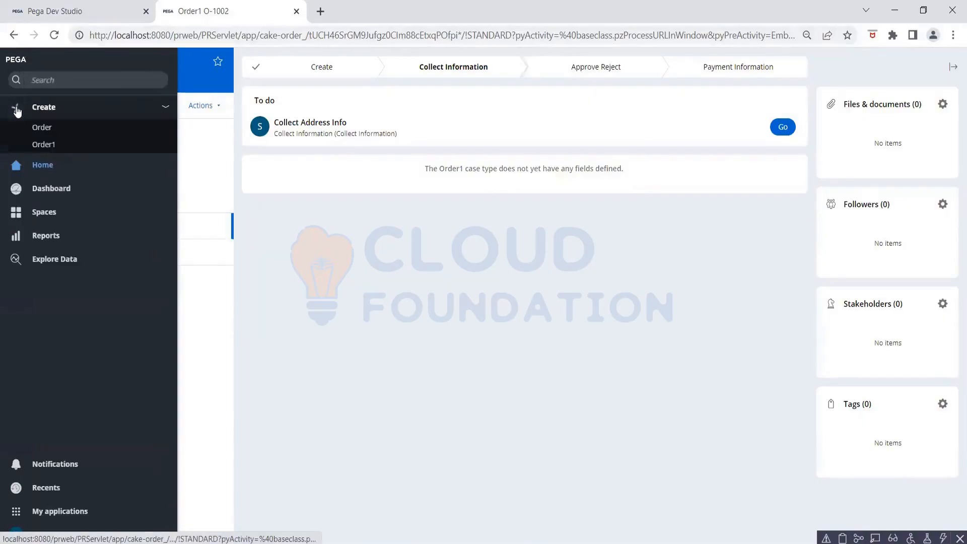
left_click(43, 145)
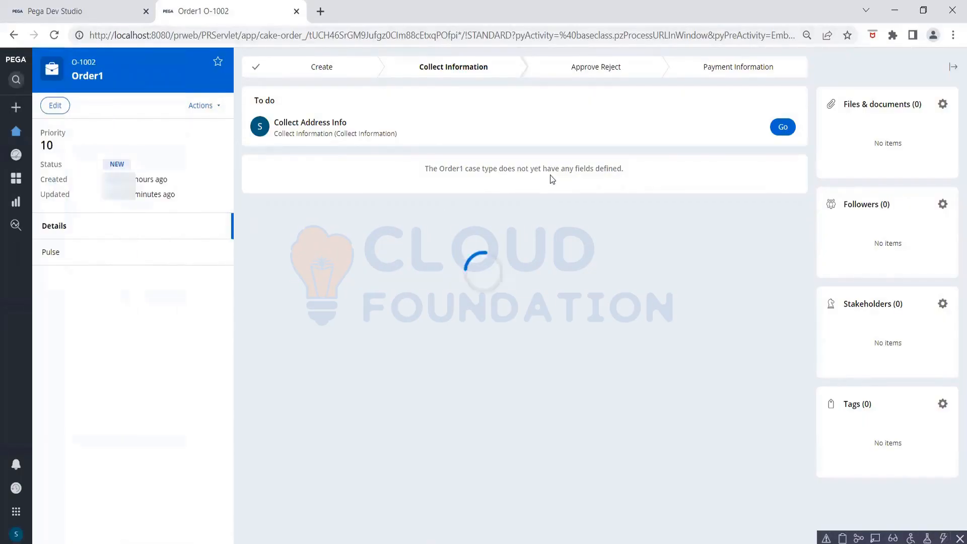
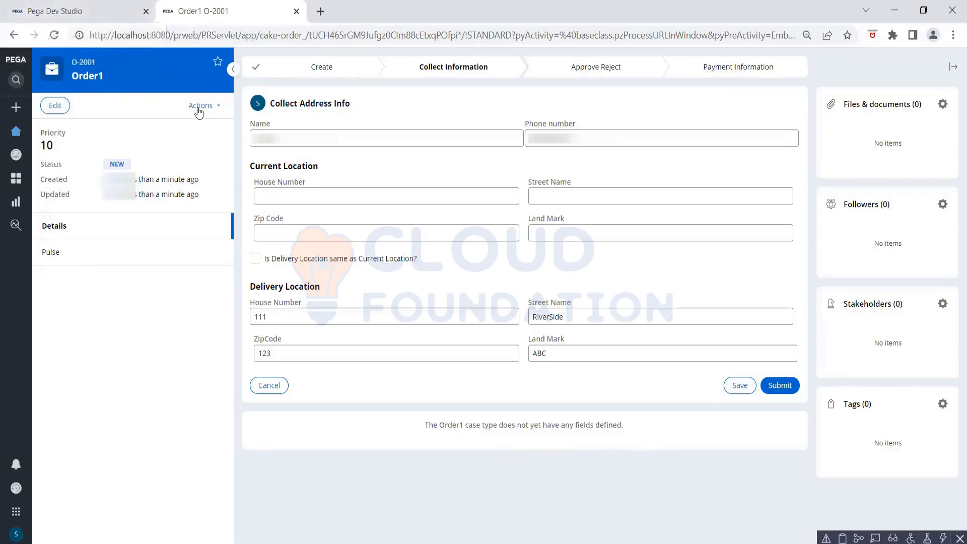
- Look over the CollectInformation flow and the CurrentLocation and LocationValidation properties, then open DefaultAddressInfo
left_click(73, 14)
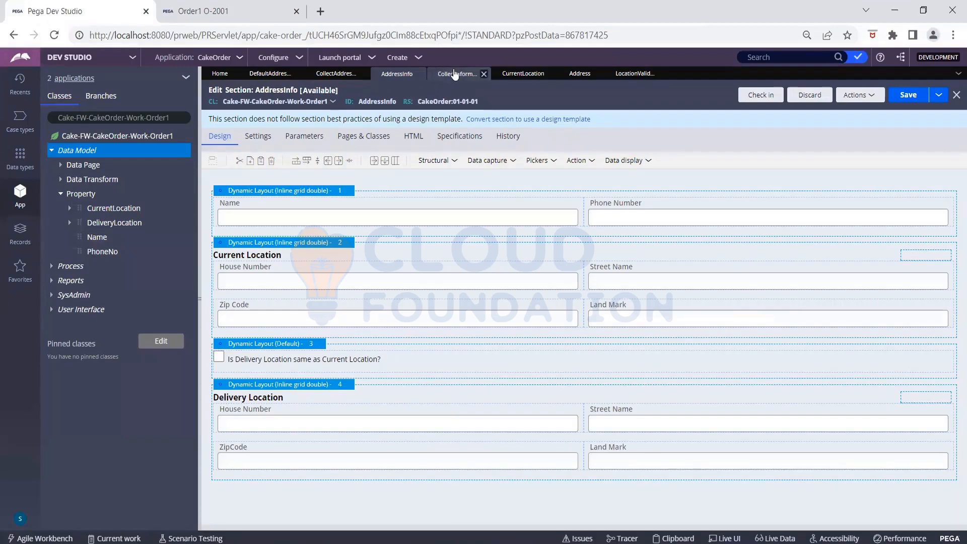
left_click(455, 74)
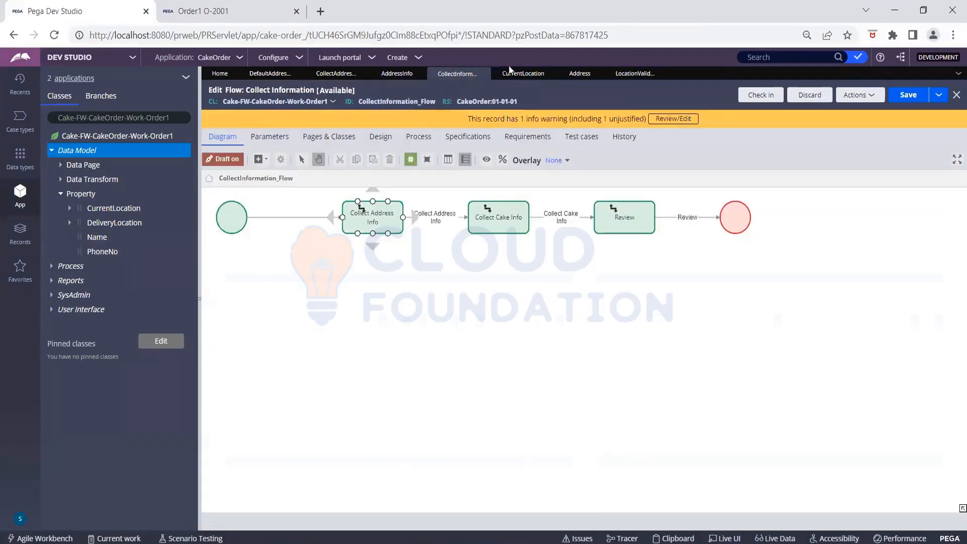
left_click(511, 74)
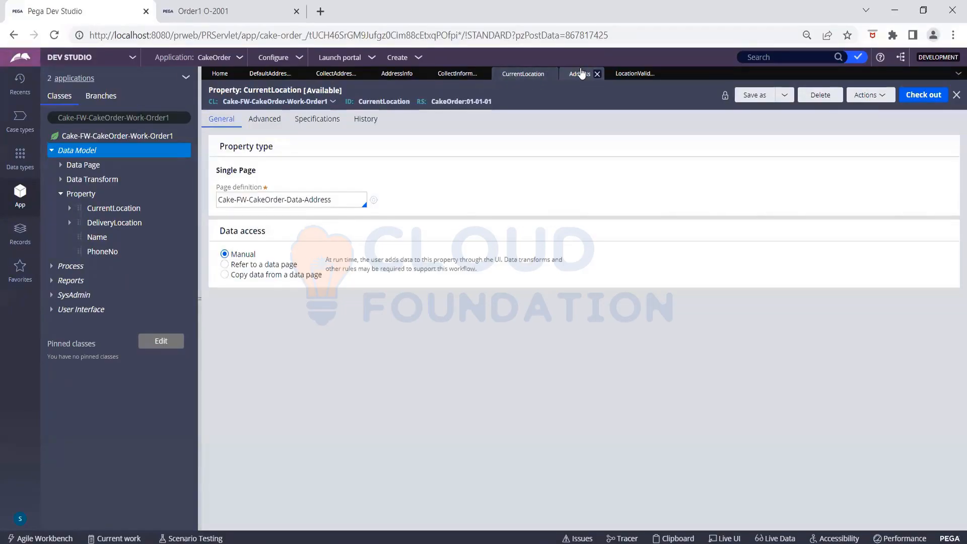
left_click(398, 74)
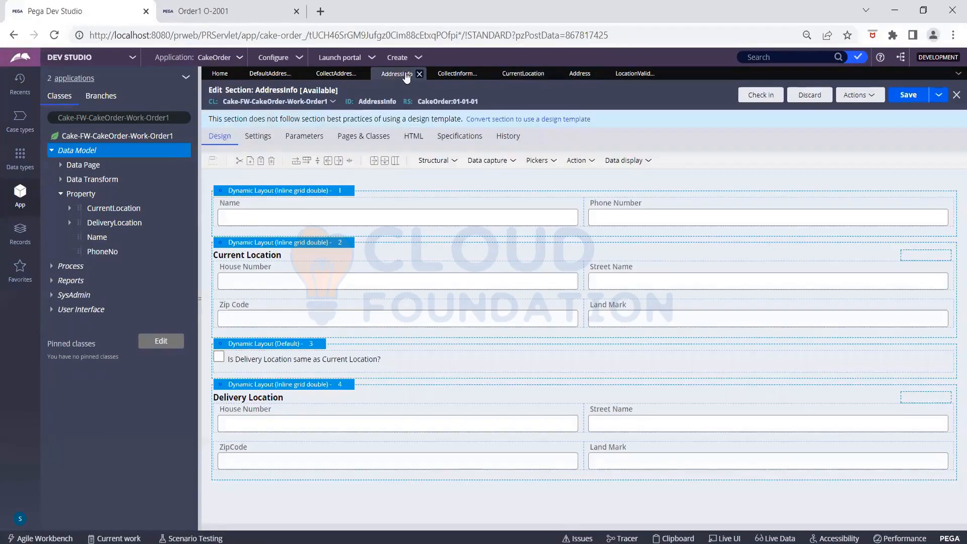
left_click(633, 74)
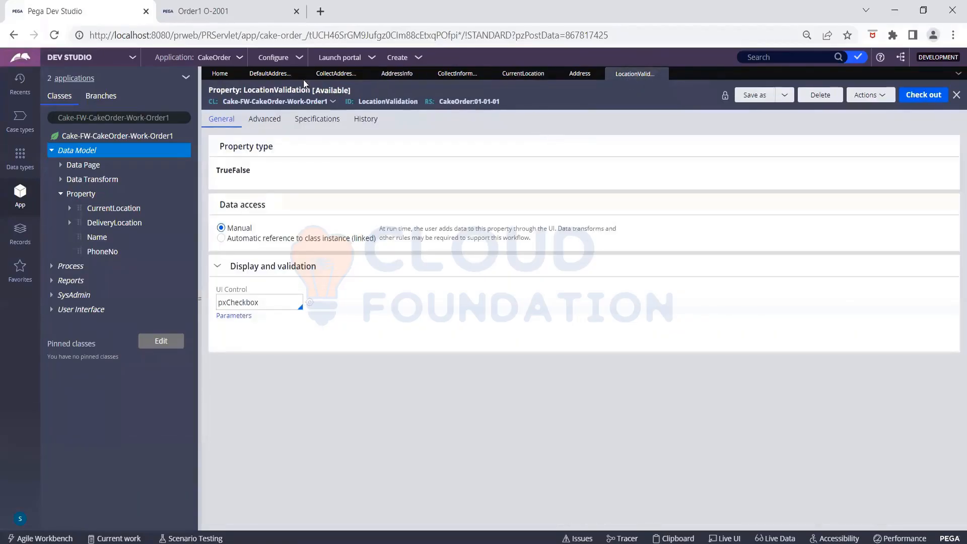
left_click(270, 74)
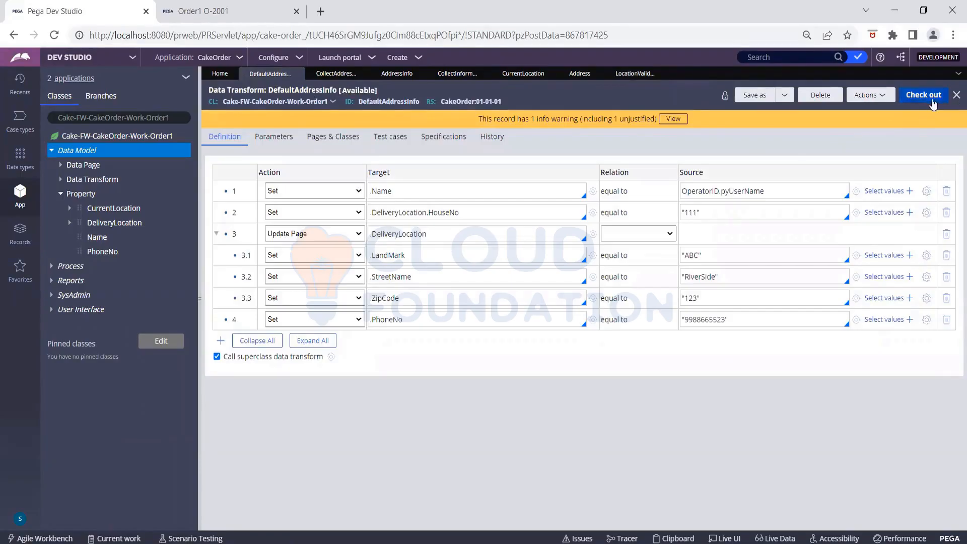
- Check out DefaultAddressInfo and change row 2's target to .CurrentLocation.HouseNo
left_click(925, 97)
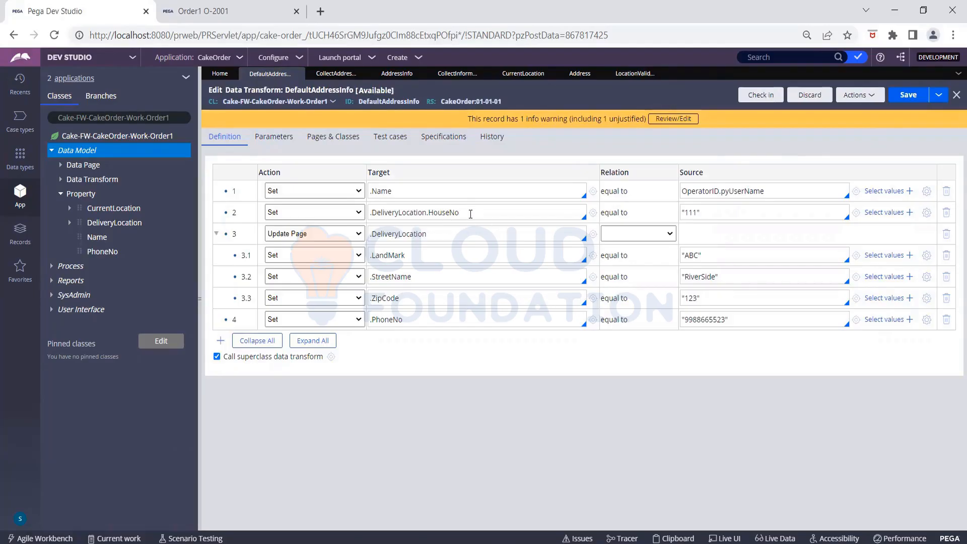
left_click(351, 138)
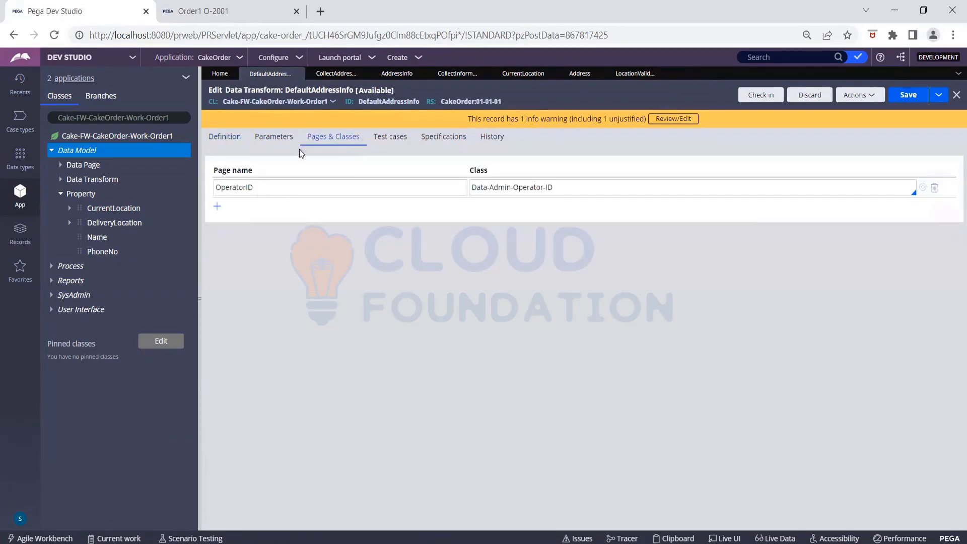
left_click(238, 143)
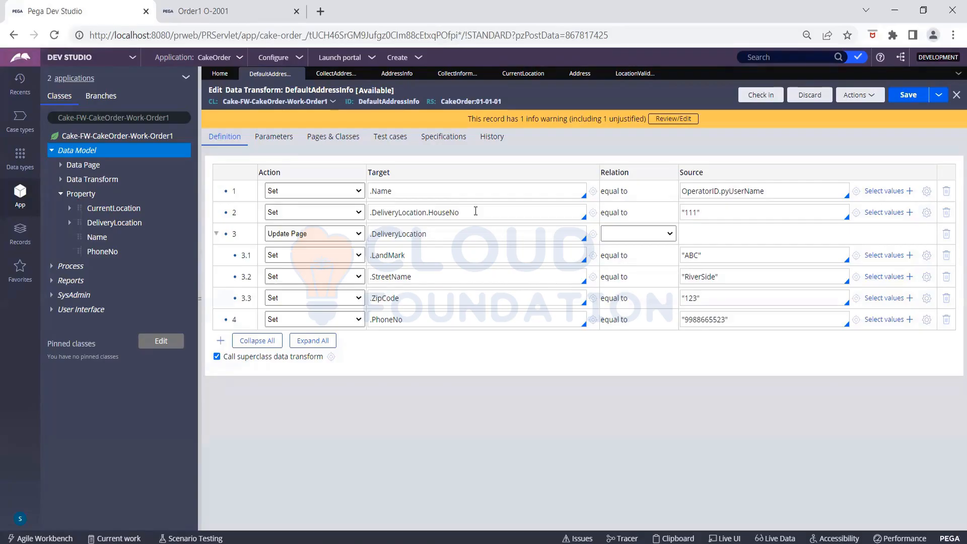
key("BackSpace")
key("BackSpace")
key("BackSpace")
key("BackSpace")
key("BackSpace")
key("BackSpace")
key("BackSpace")
key("BackSpace")
key("BackSpace")
key("BackSpace")
key("BackSpace")
key("BackSpace")
key("BackSpace")
key("BackSpace")
key("BackSpace")
key("BackSpace")
key("BackSpace")
key("BackSpace")
key("BackSpace")
key("BackSpace")
type(".C")
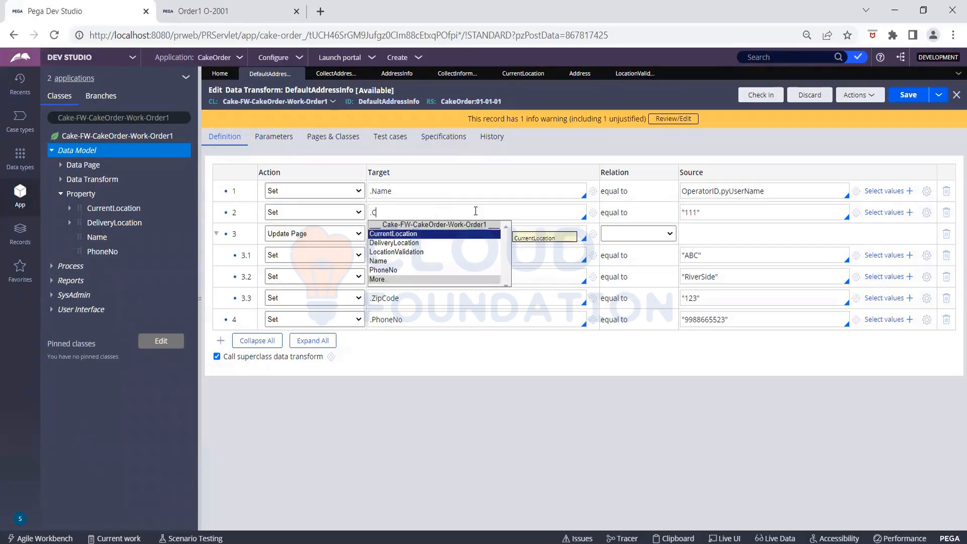
key("Return")
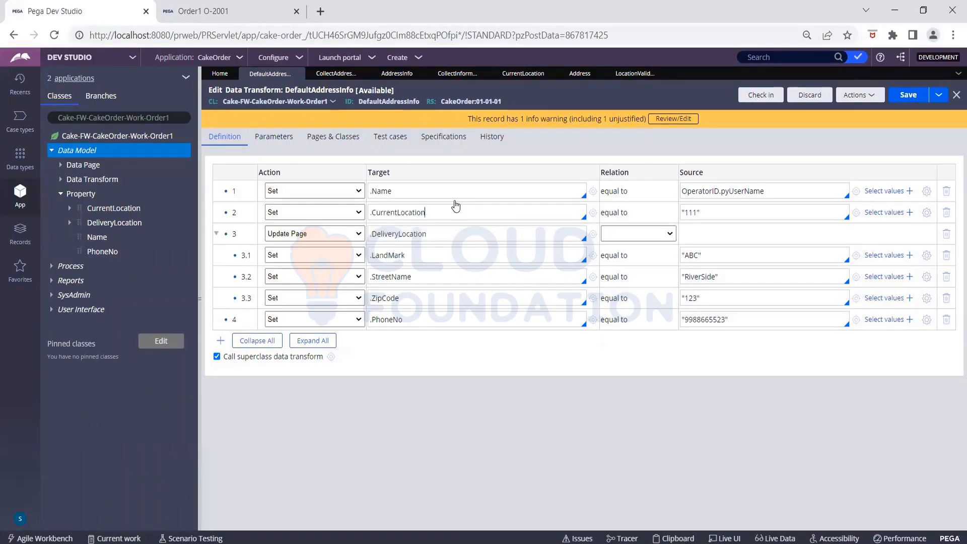
type(".")
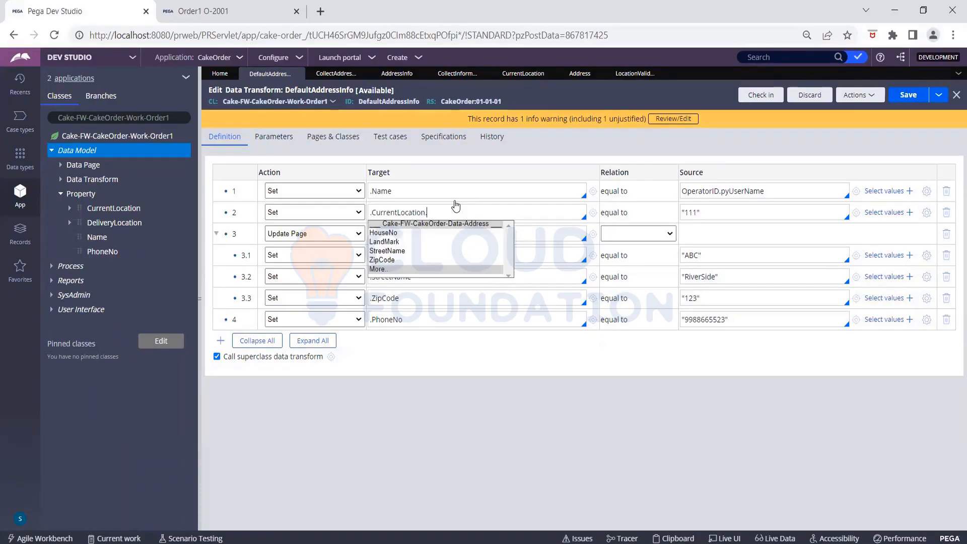
left_click(408, 233)
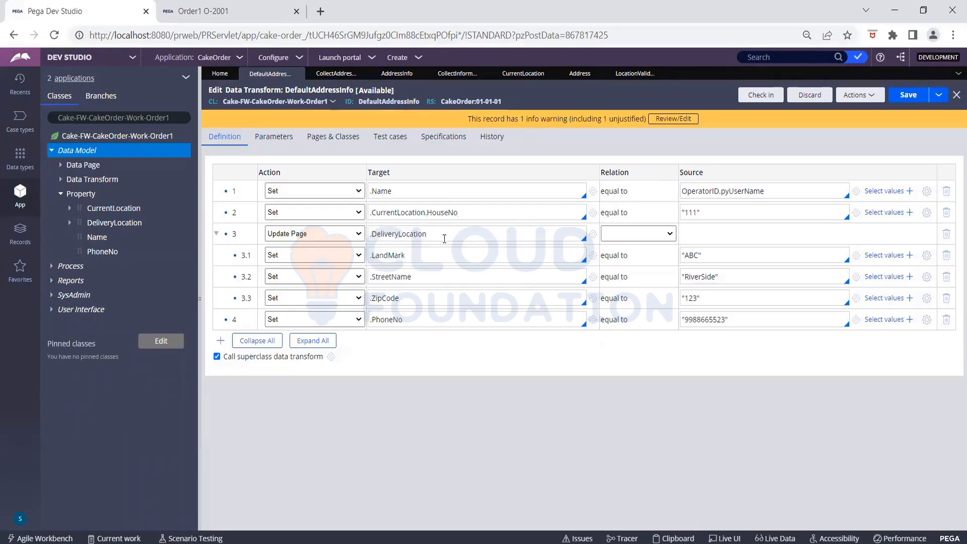
- Point row 3's Update Page step at .CurrentLocation and save the data transform
left_click(436, 234)
key("BackSpace")
key("BackSpace")
key("BackSpace")
key("BackSpace")
key("BackSpace")
key("BackSpace")
key("BackSpace")
key("BackSpace")
key("BackSpace")
key("BackSpace")
key("BackSpace")
key("BackSpace")
key("BackSpace")
key("BackSpace")
key("BackSpace")
key("BackSpace")
key("BackSpace")
type(".C")
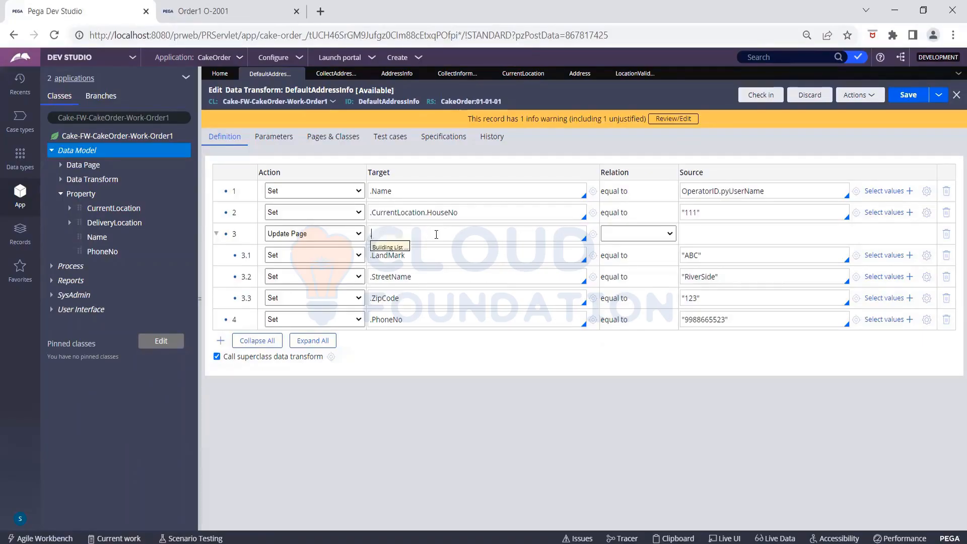
key("Return")
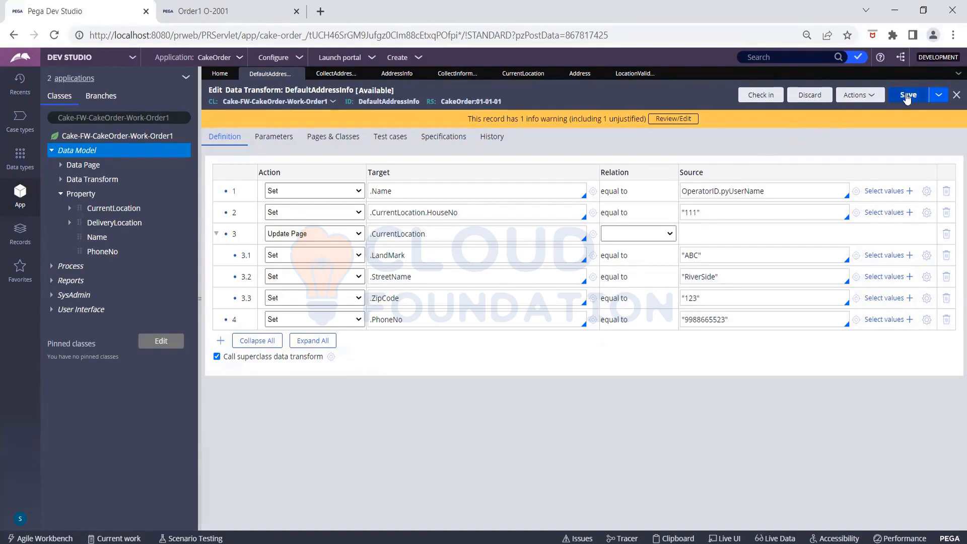
left_click(905, 99)
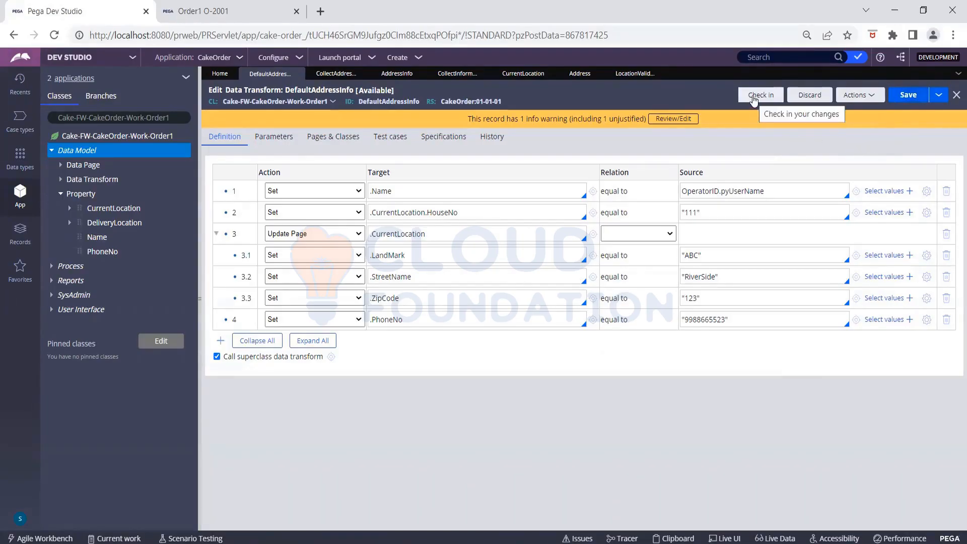
- Check in DefaultAddressInfo with the comment 'Modifying DT for Current Location default value'
left_click(753, 100)
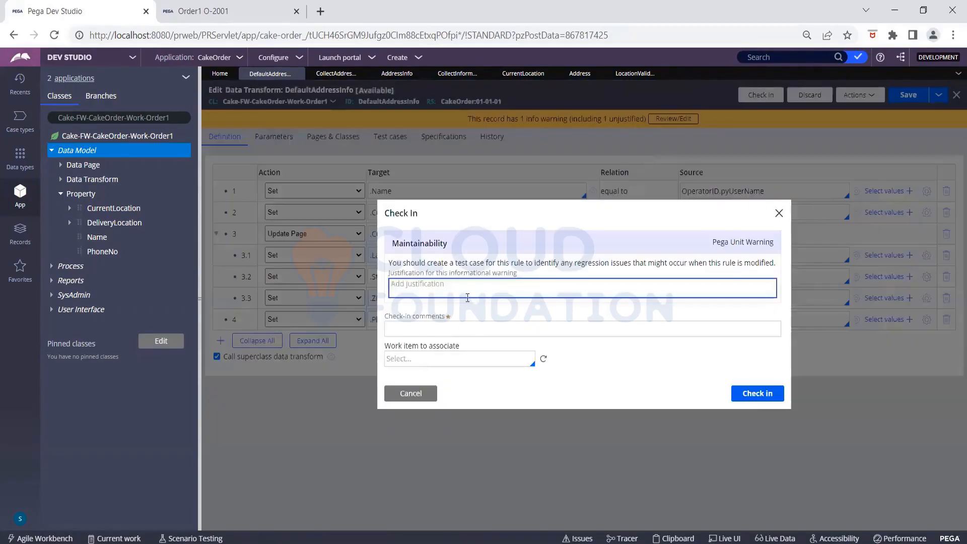
left_click(451, 325)
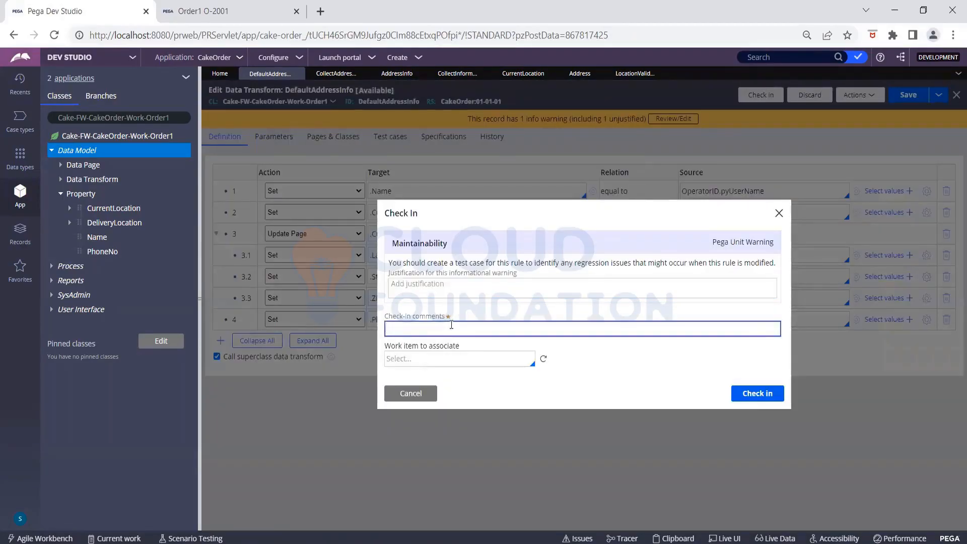
type("Modifying DT for Current Loca")
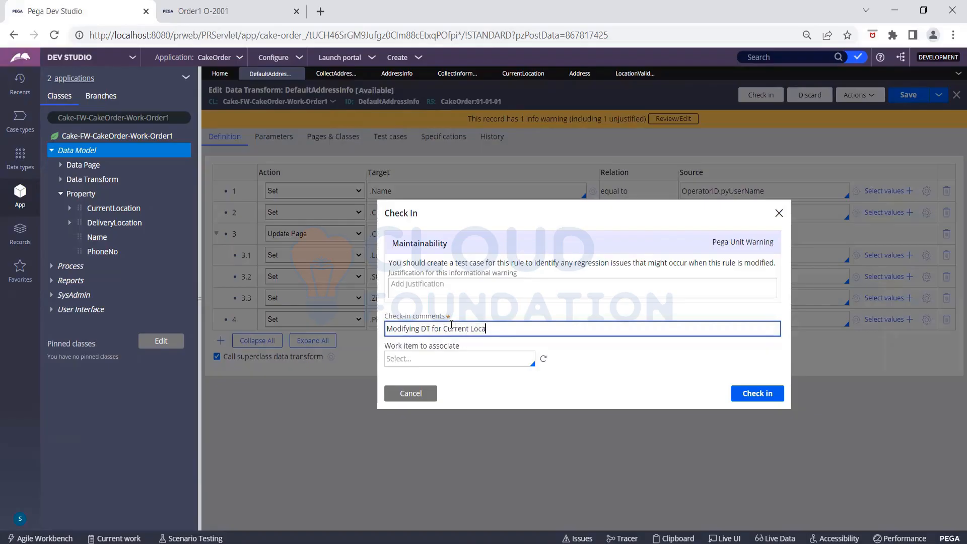
type("tion default value")
left_click(757, 395)
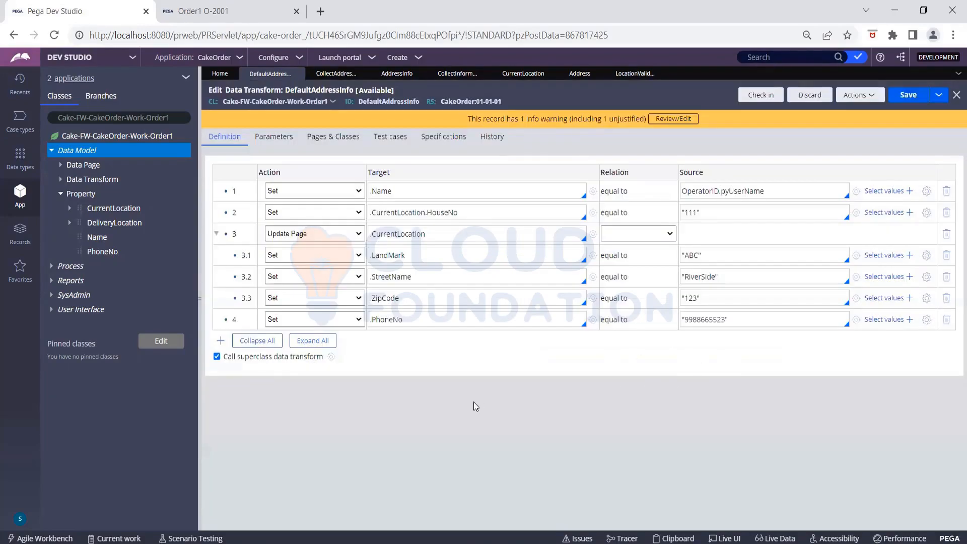
- Refresh the Order1 case and confirm Current Location shows 111, RiverSide, 123 and ABC
left_click(252, 15)
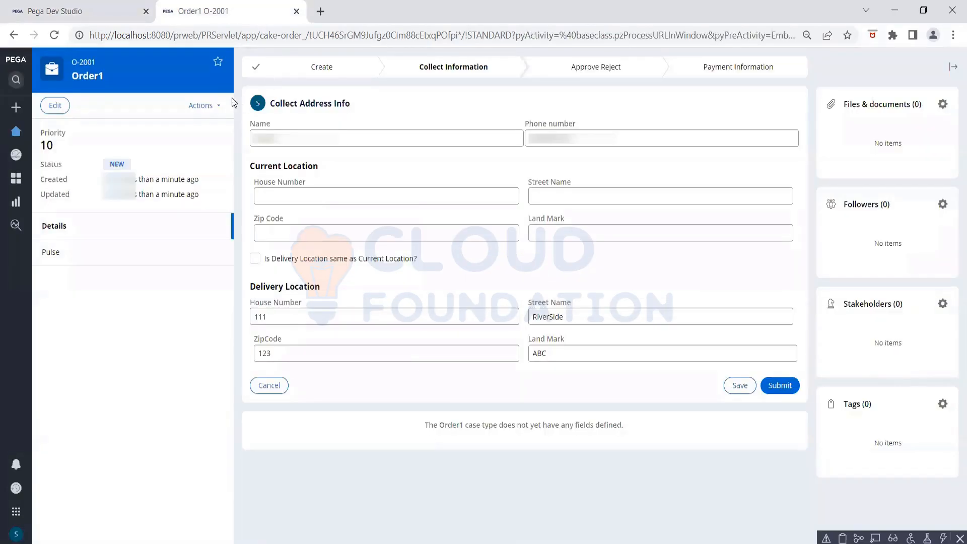
left_click(207, 105)
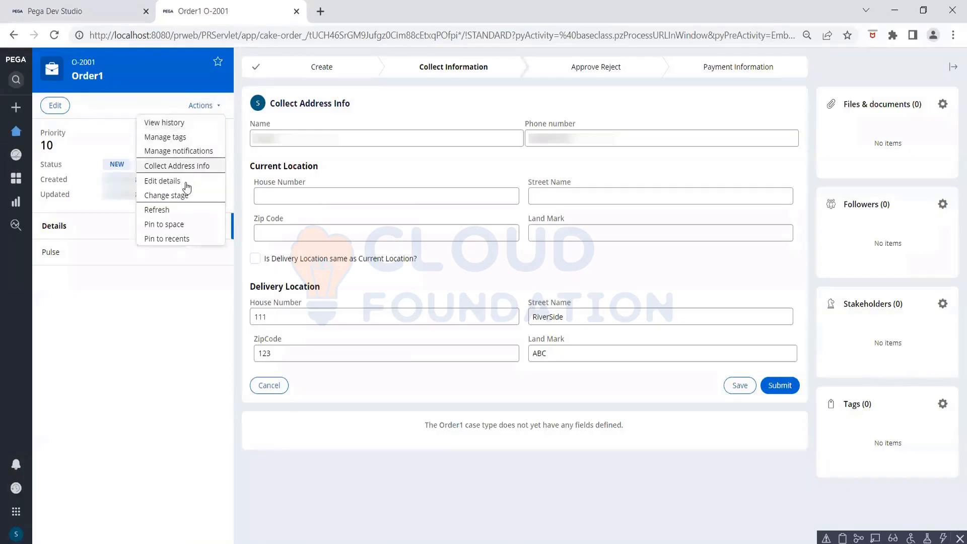
left_click(179, 210)
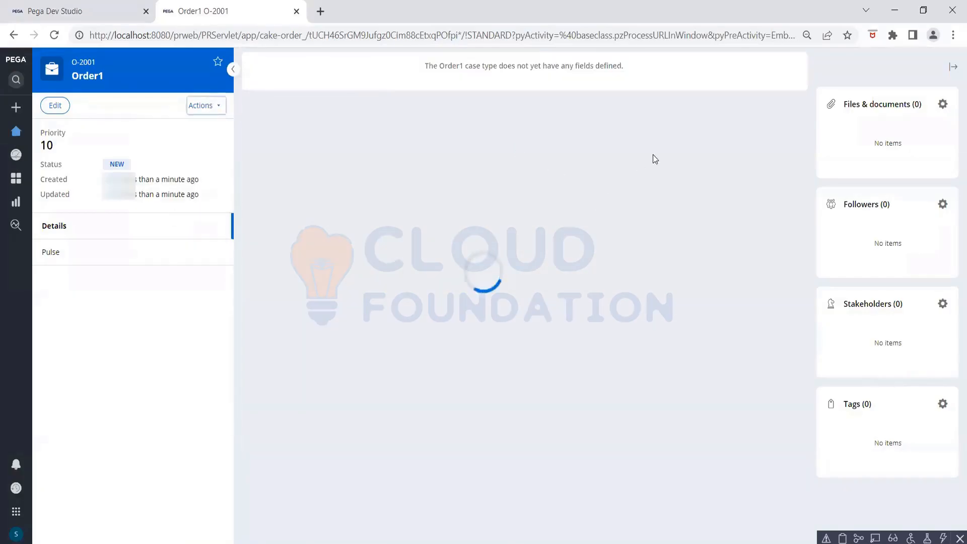
left_click(782, 127)
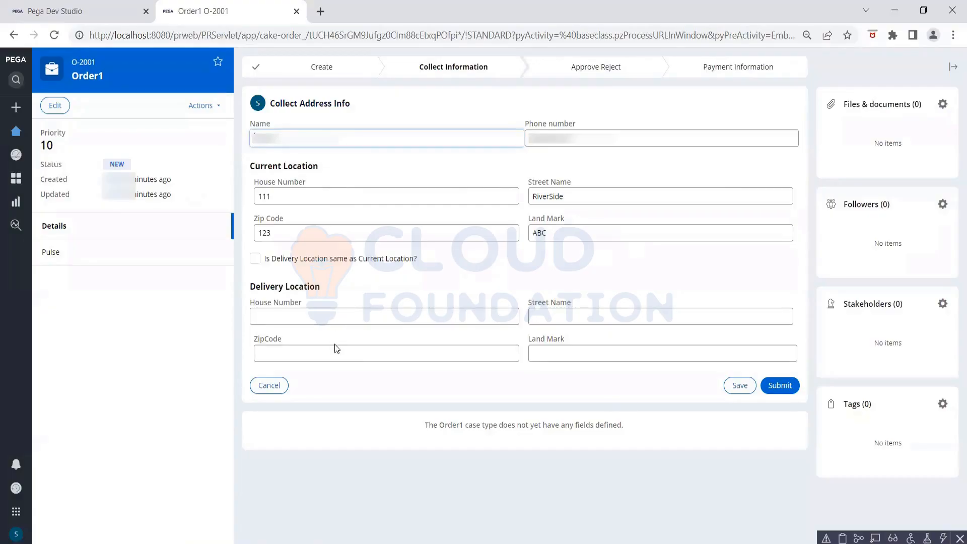
left_click(49, 12)
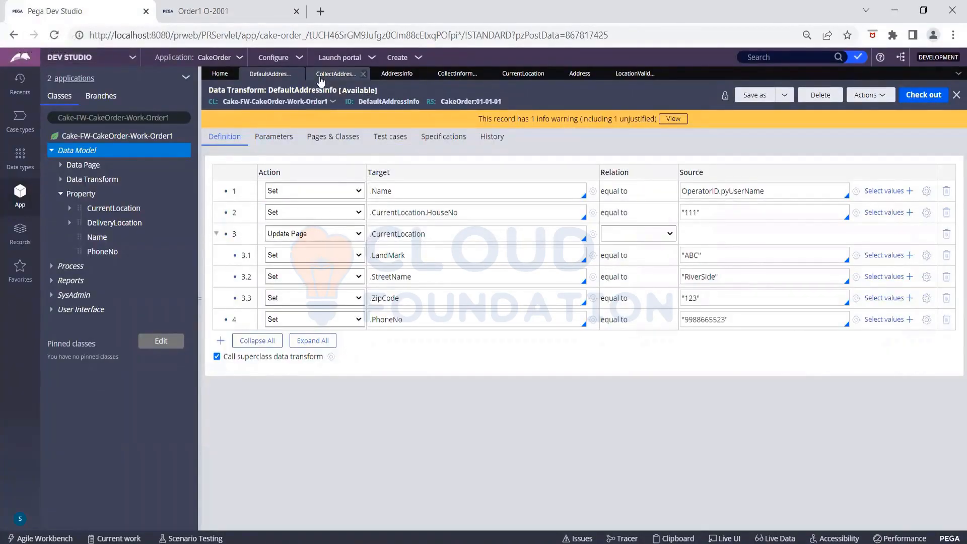
- Open the AddressInfo section and bring up the delivery checkbox cell's Actions properties
left_click(320, 75)
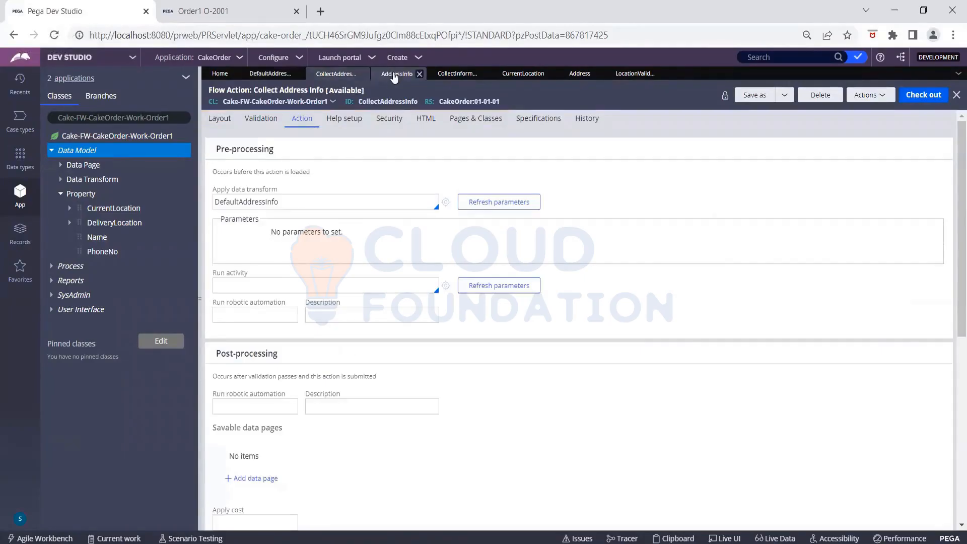
left_click(406, 75)
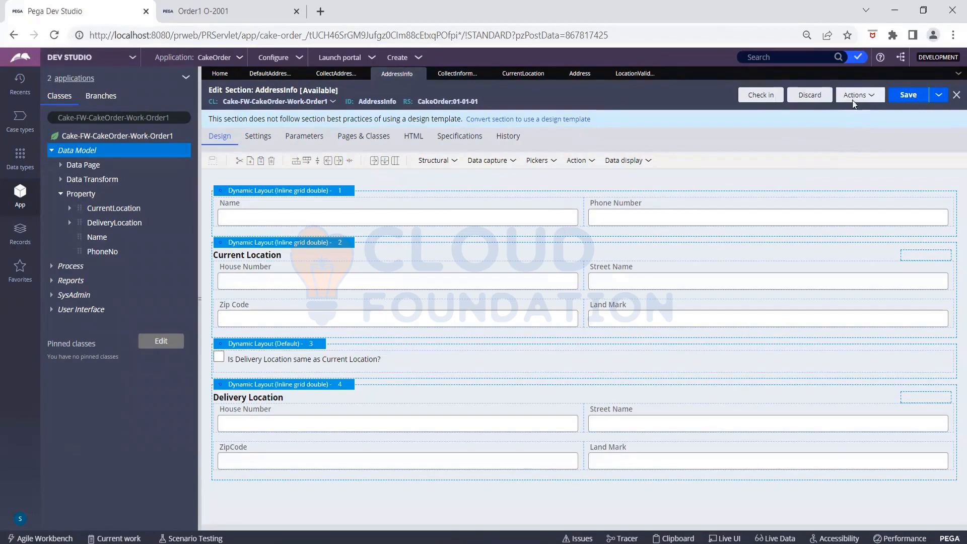
left_click(351, 359)
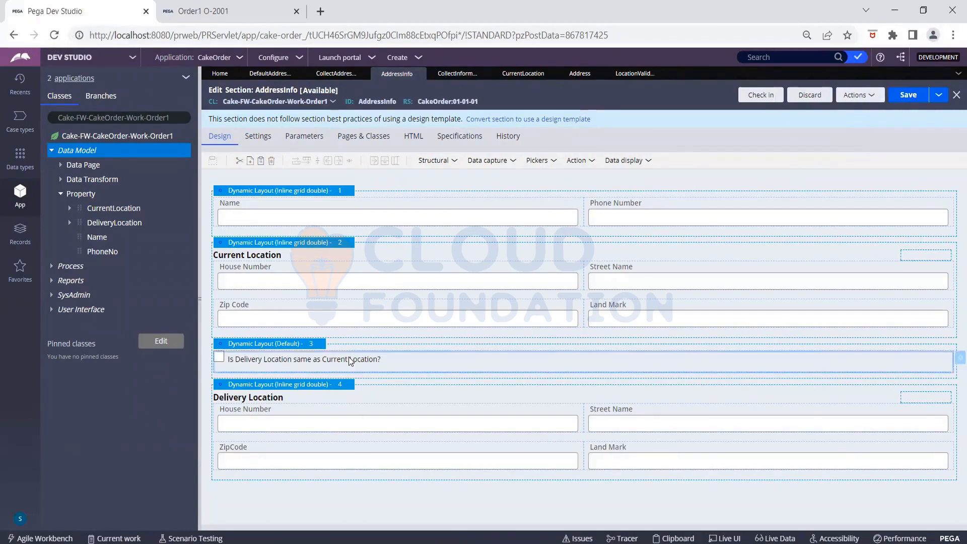
left_click(955, 360)
left_click(535, 186)
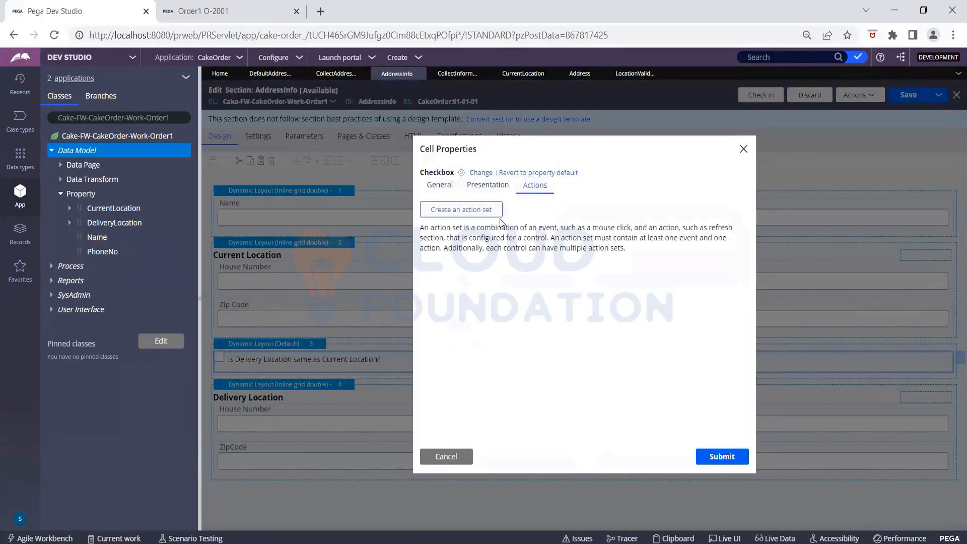
- Give the delivery checkbox an action set that runs Post value on Click, then submit
left_click(478, 211)
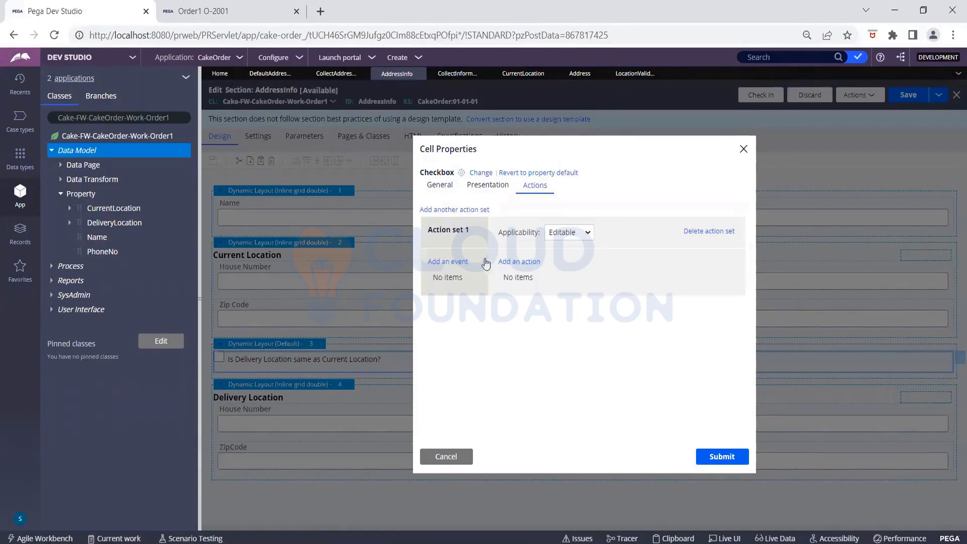
left_click(463, 262)
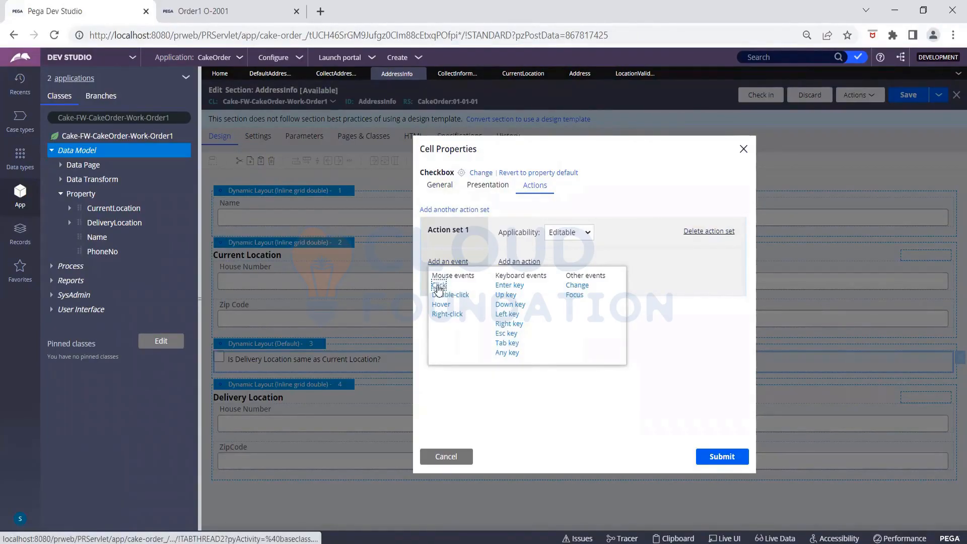
left_click(440, 286)
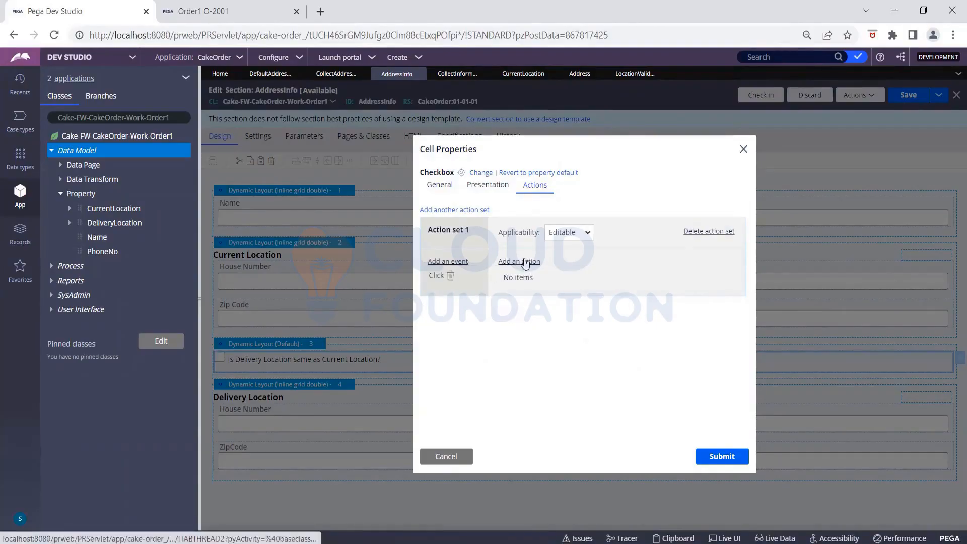
left_click(521, 261)
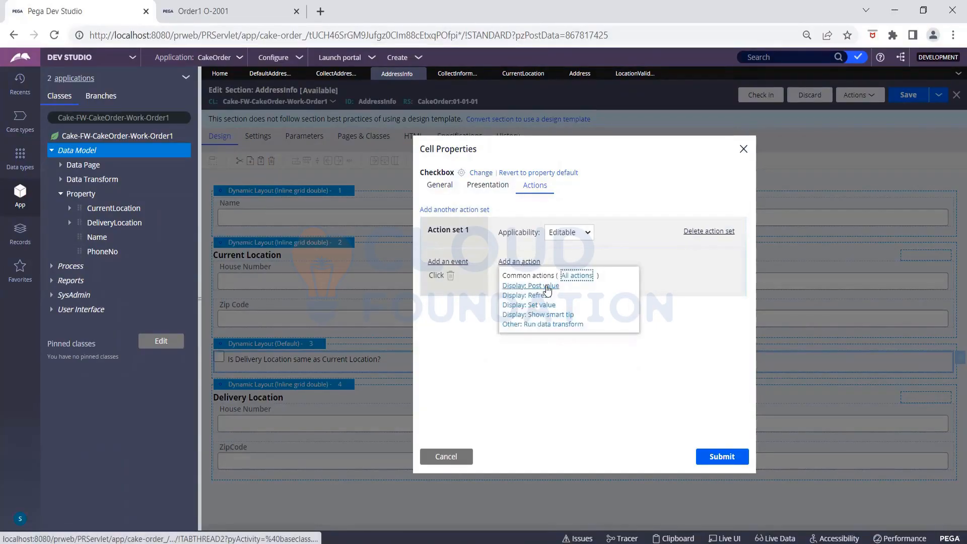
left_click(548, 287)
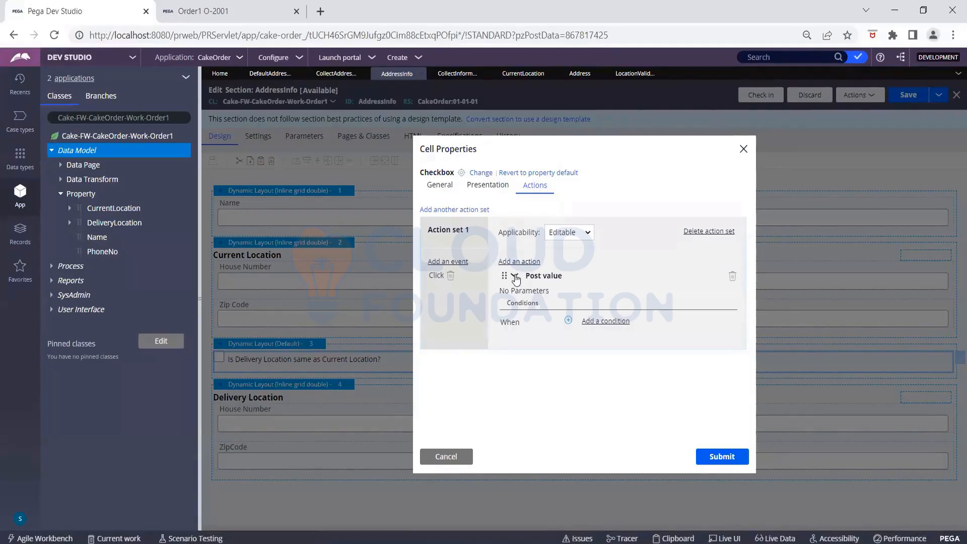
left_click(512, 263)
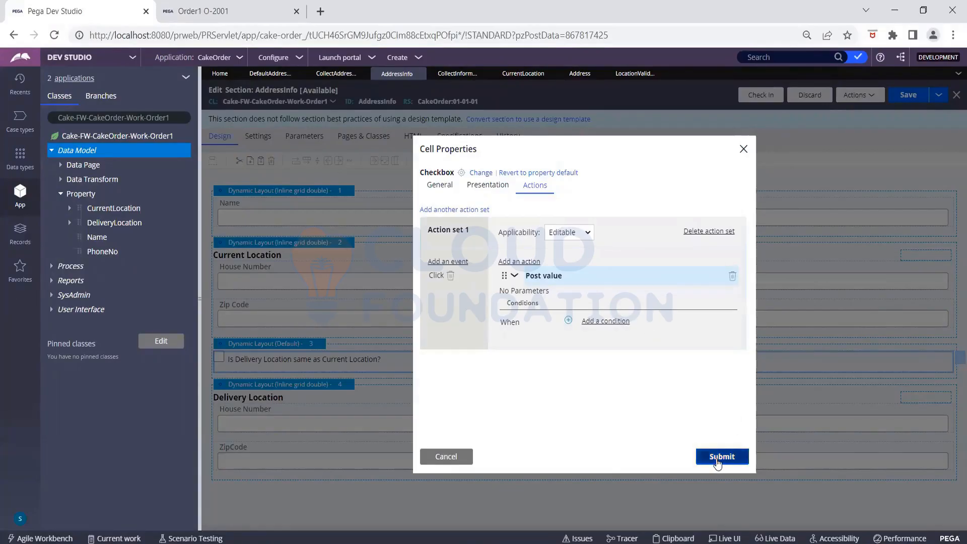
left_click(717, 458)
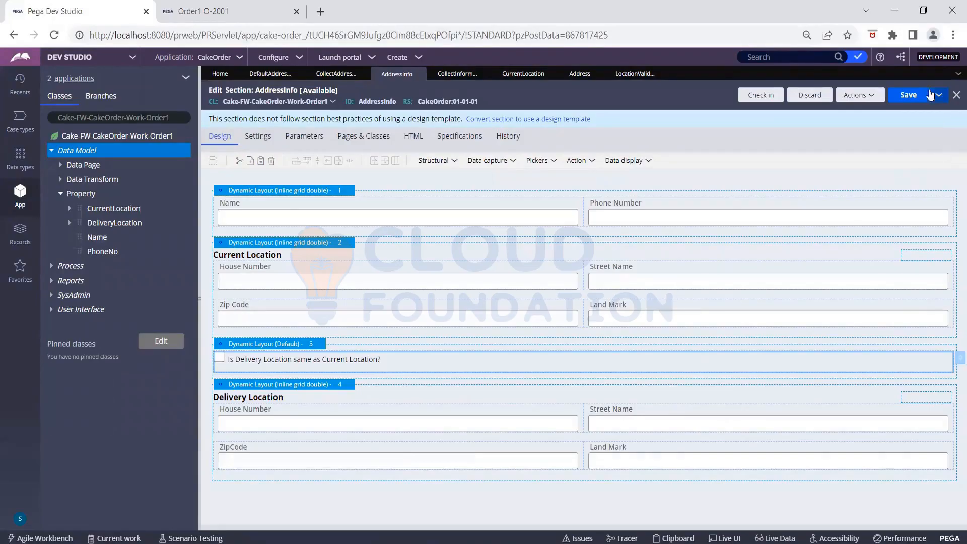
- Save AddressInfo, then refresh case O-2001 and reopen its Collect Address Info form
left_click(904, 98)
left_click(211, 21)
left_click(202, 105)
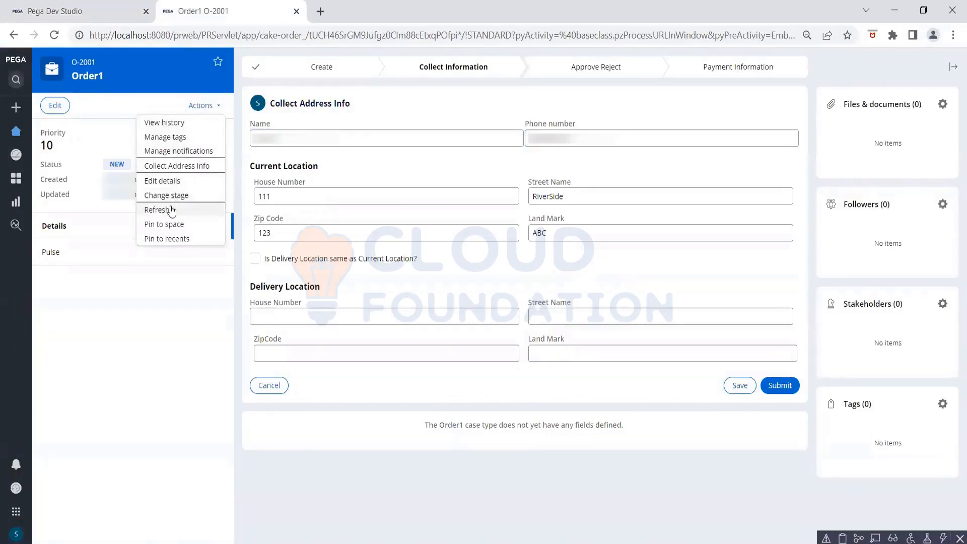
left_click(172, 209)
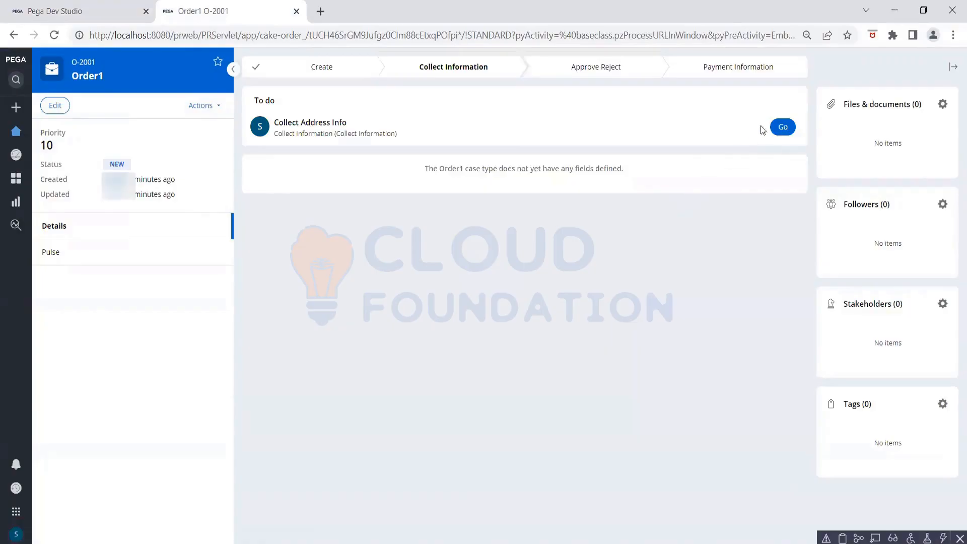
left_click(781, 128)
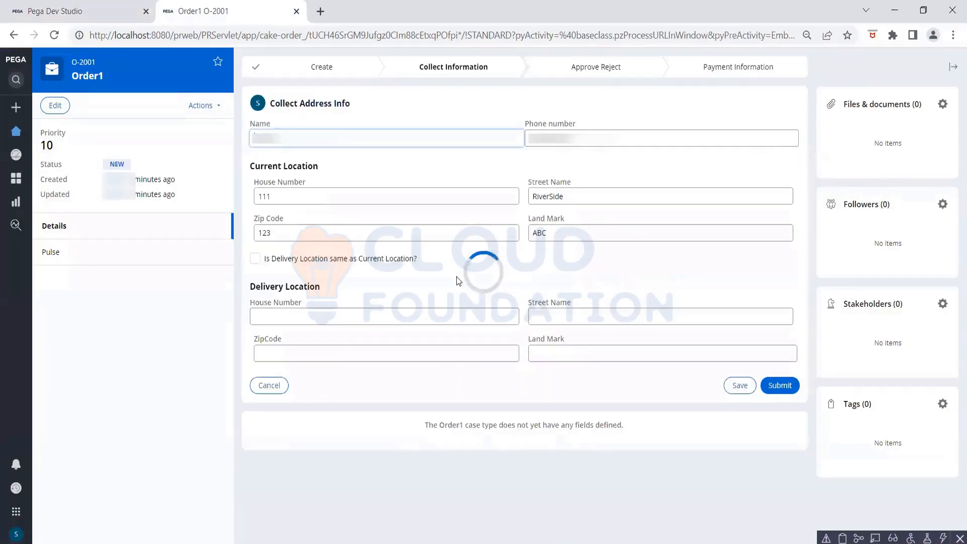
- Tick the delivery checkbox and inspect the DCSPA_UserPortal_MTSP1 thread in the Clipboard Viewer
left_click(261, 259)
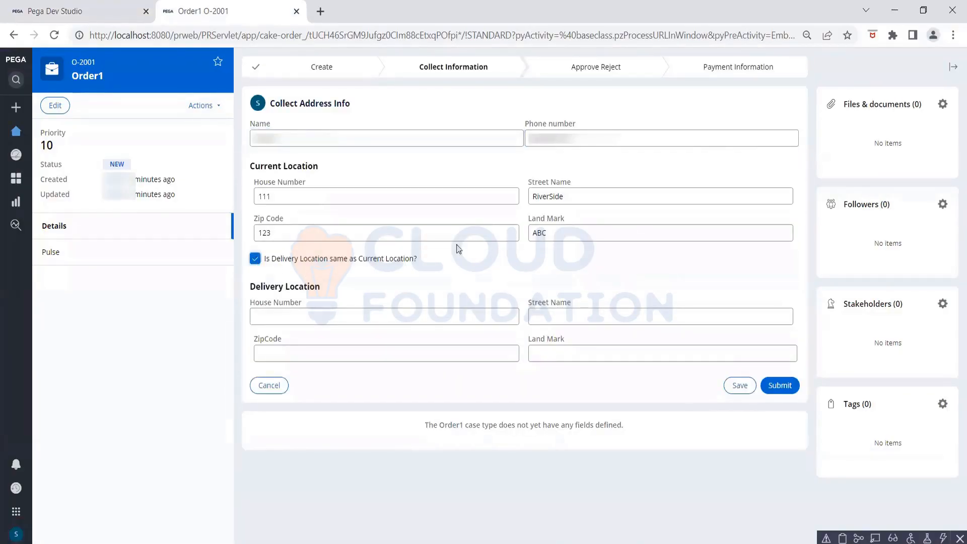
left_click(843, 538)
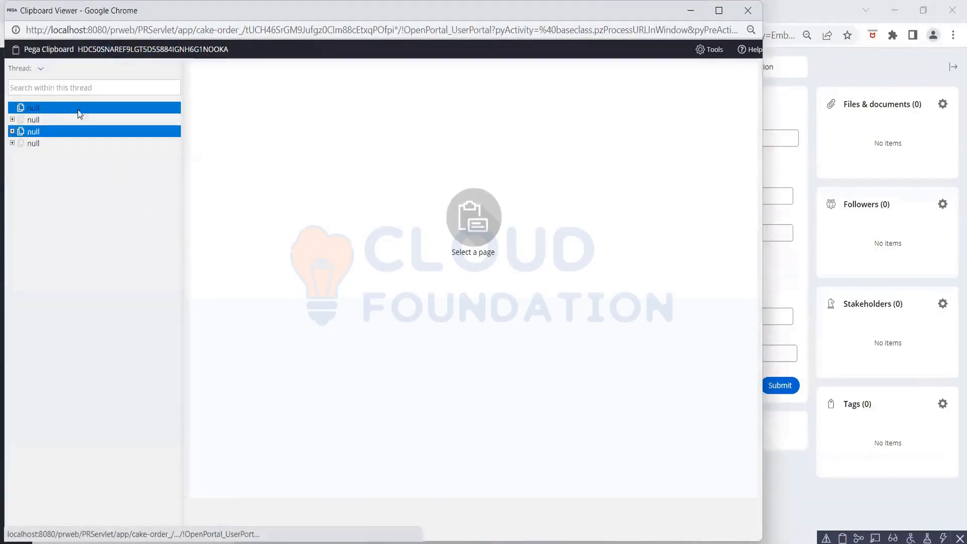
left_click(41, 68)
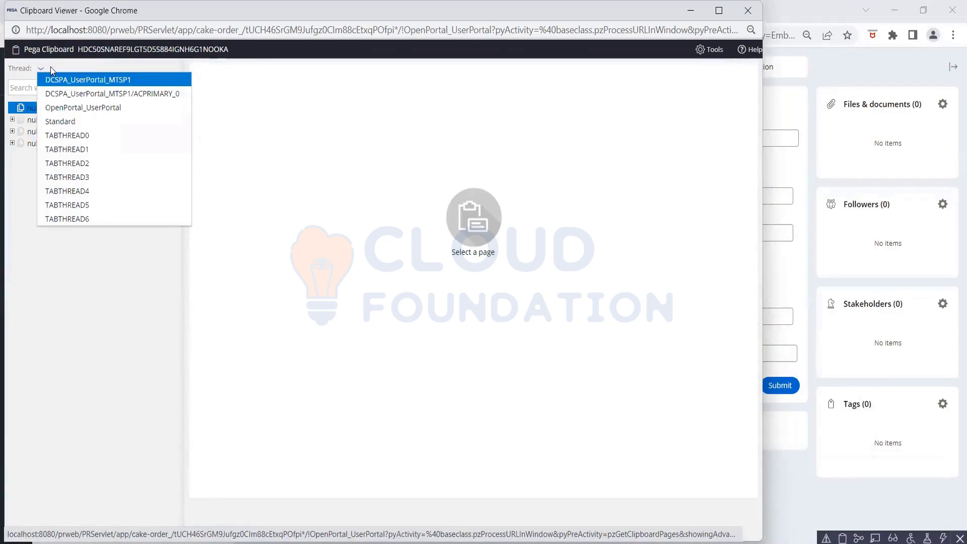
left_click(50, 66)
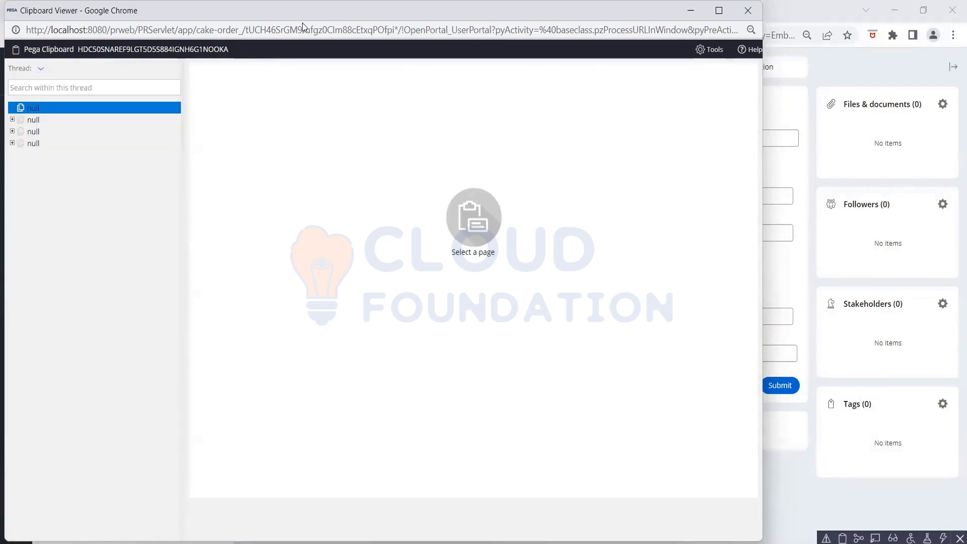
left_click_drag(303, 10, 290, 92)
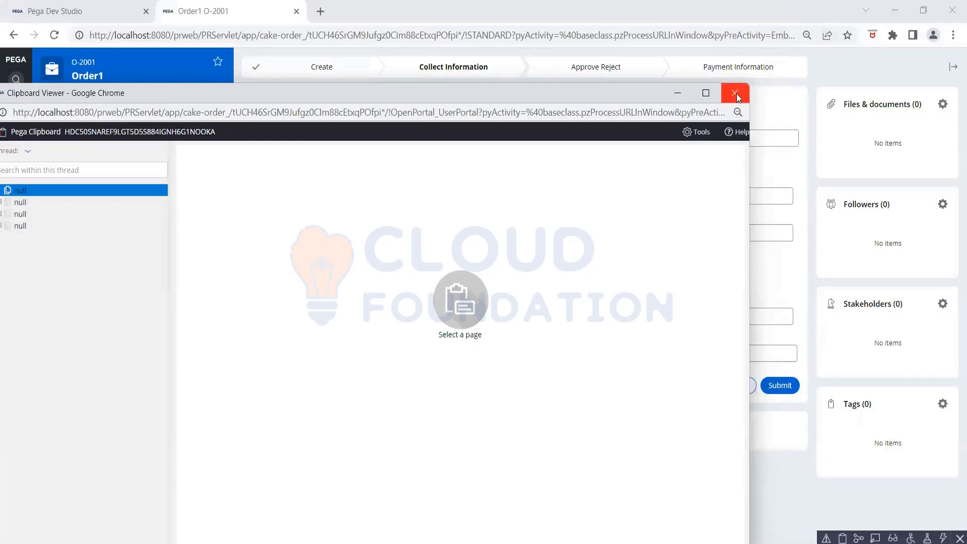
left_click(736, 93)
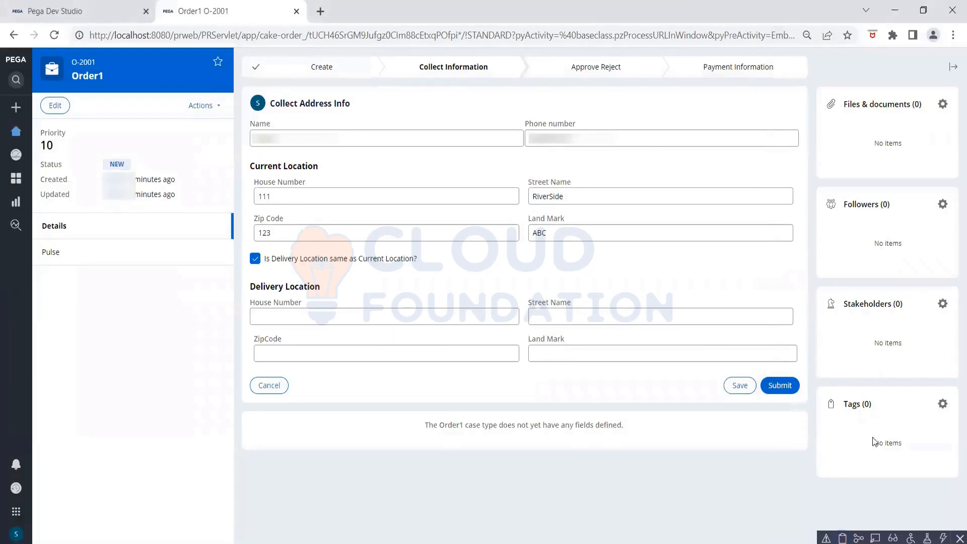
- Reopen the Clipboard Viewer, check the thread list again, and close it
left_click(842, 537)
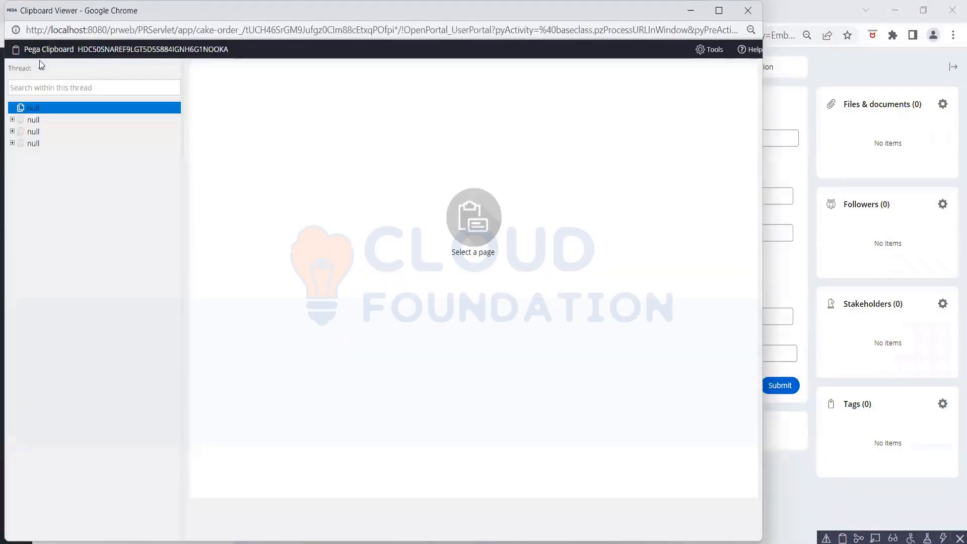
left_click(41, 68)
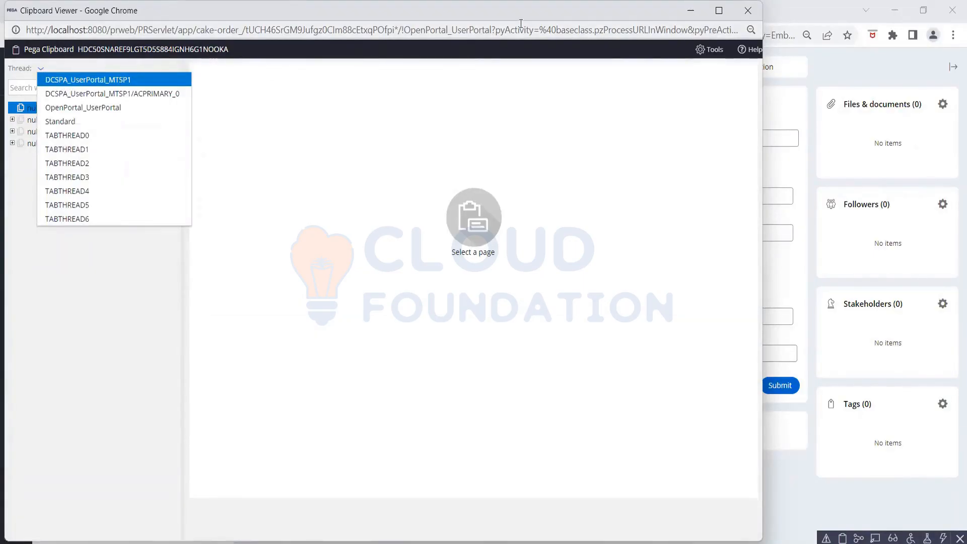
left_click_drag(519, 15, 478, 97)
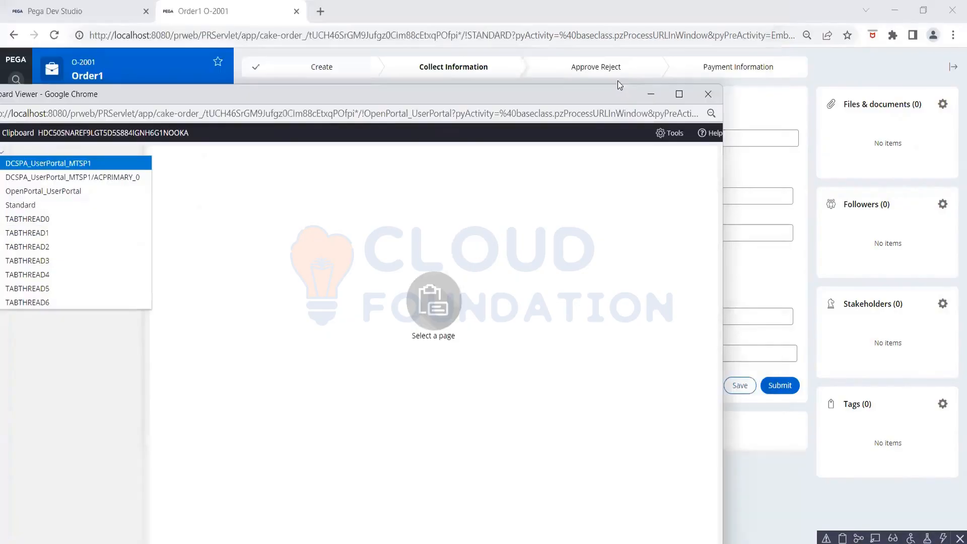
left_click(709, 95)
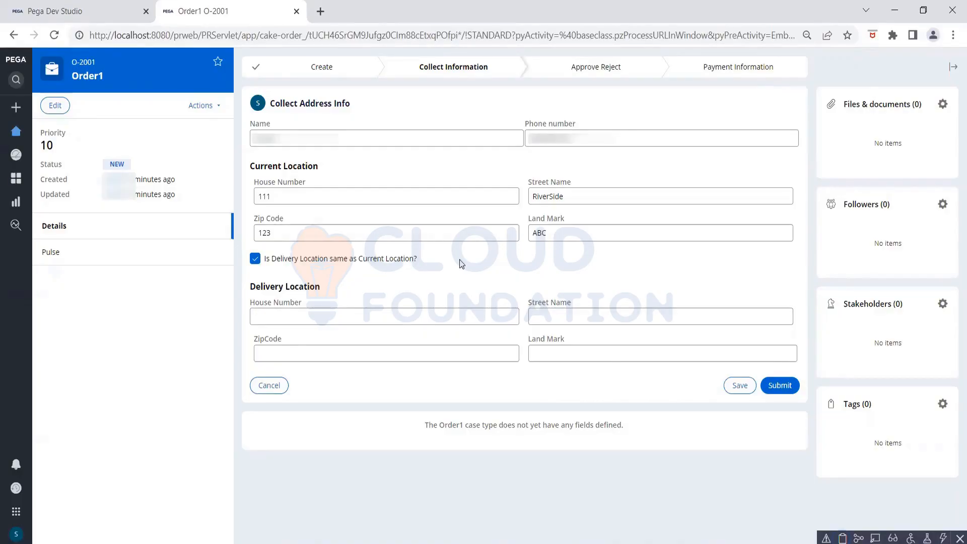
- Close the Order1 case and save the AddressInfo section and Collect Information flow
left_click(297, 12)
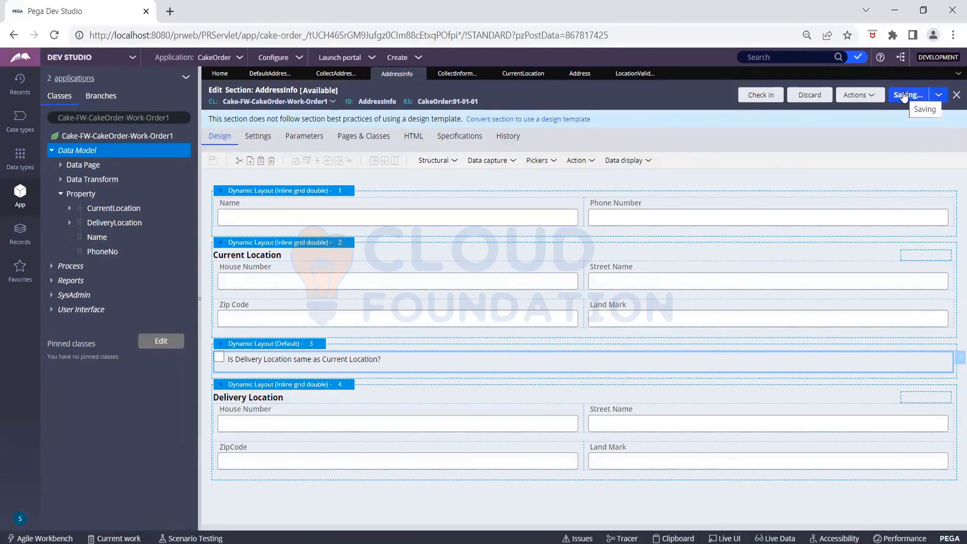
left_click(904, 97)
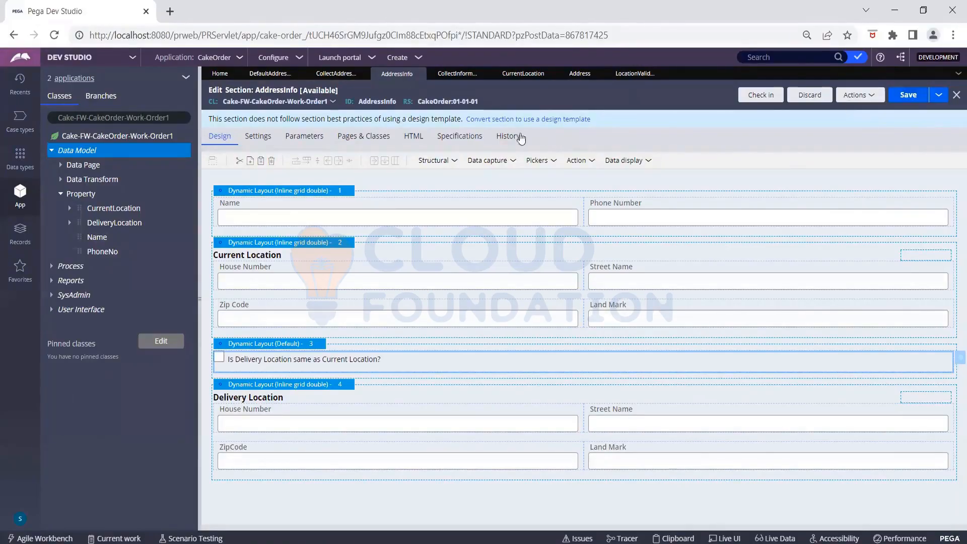
left_click(456, 76)
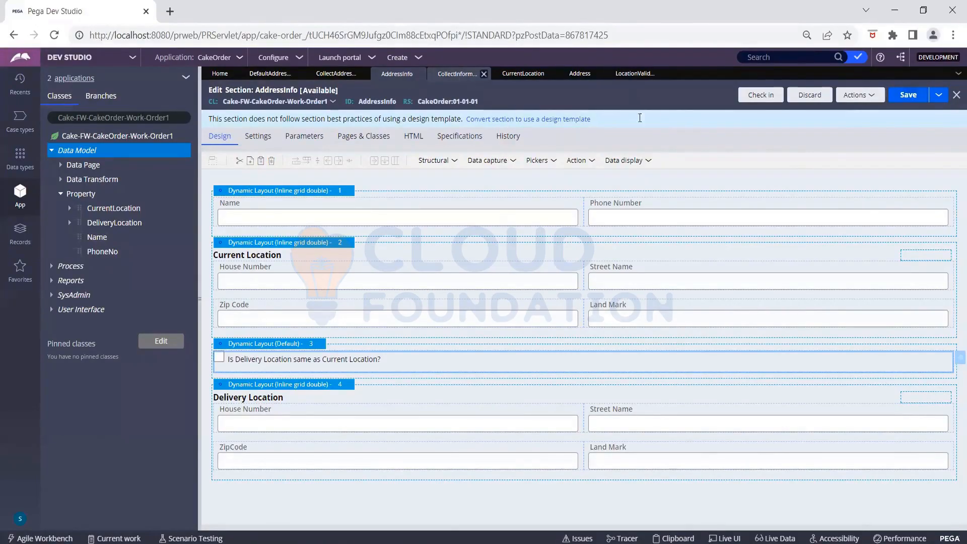
left_click(906, 95)
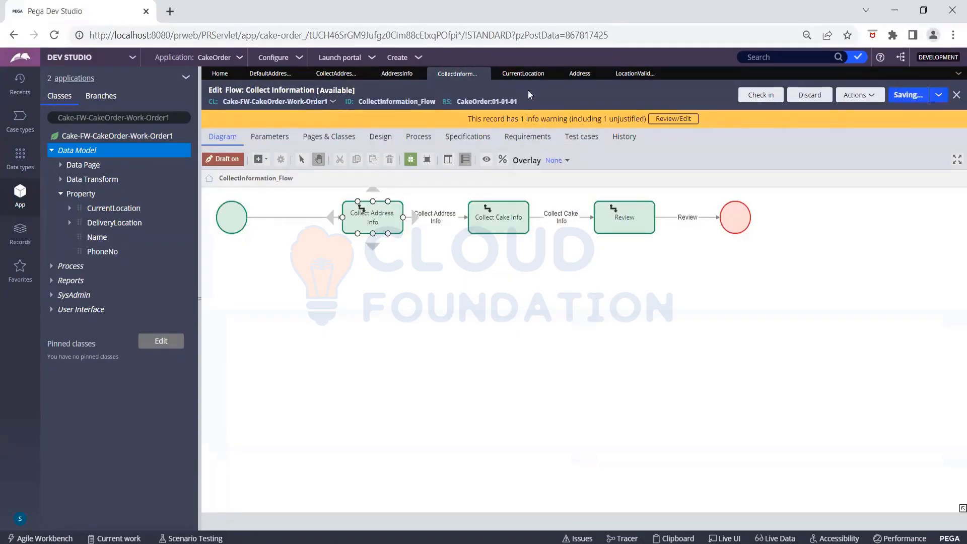
left_click(521, 75)
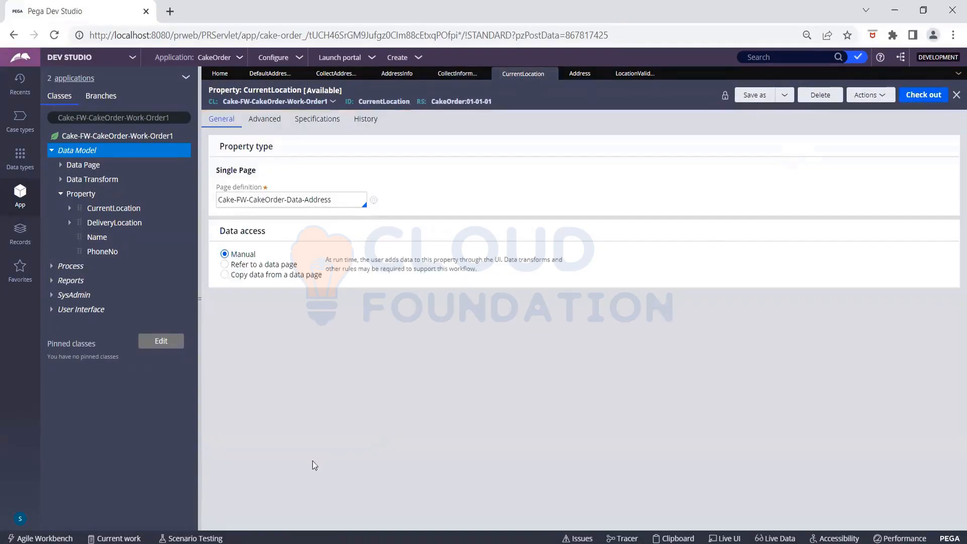
- Log off Dev Studio and log back in with the user name and password
left_click(16, 521)
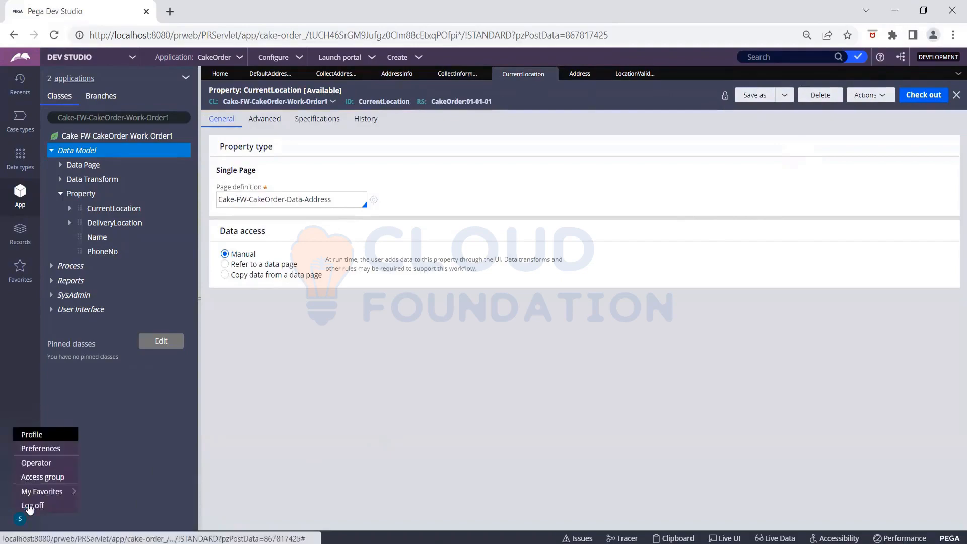
left_click(29, 504)
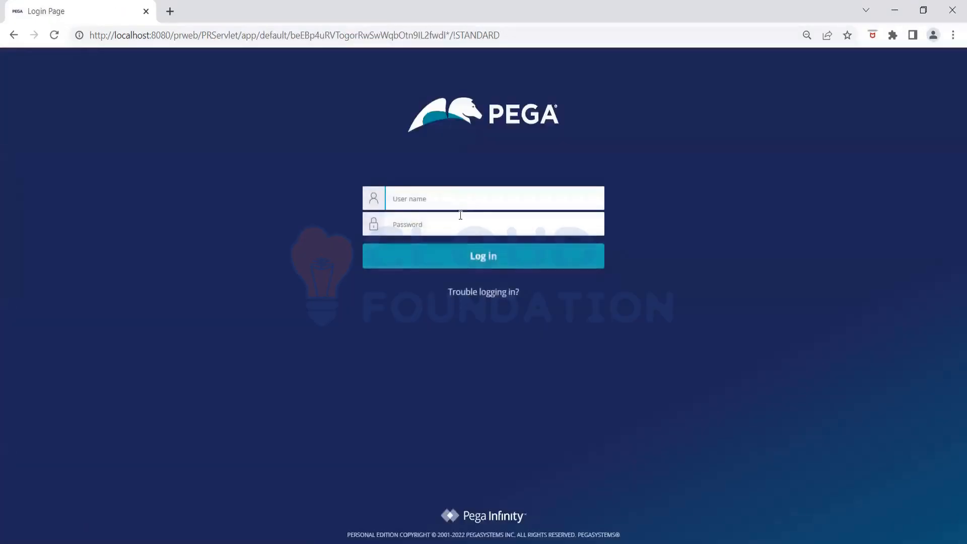
type("...")
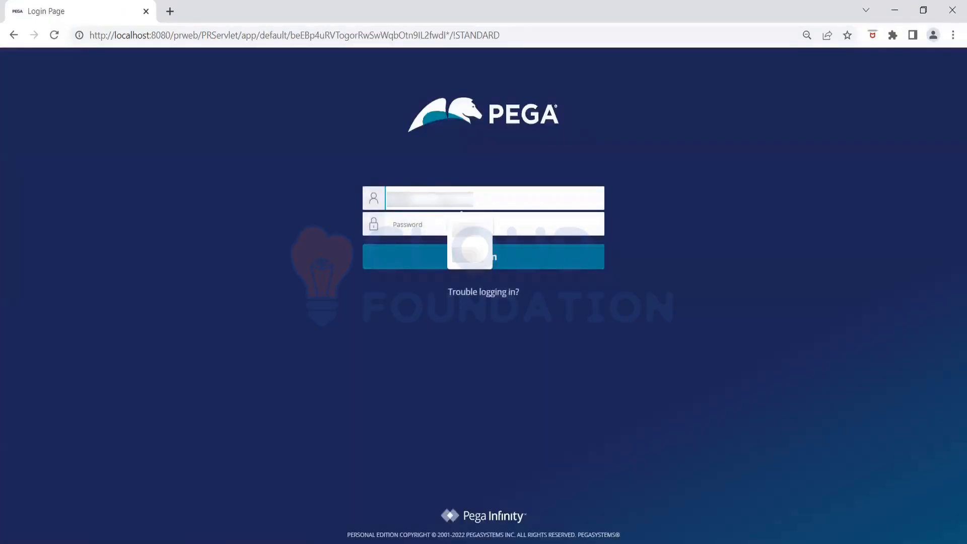
key("Tab")
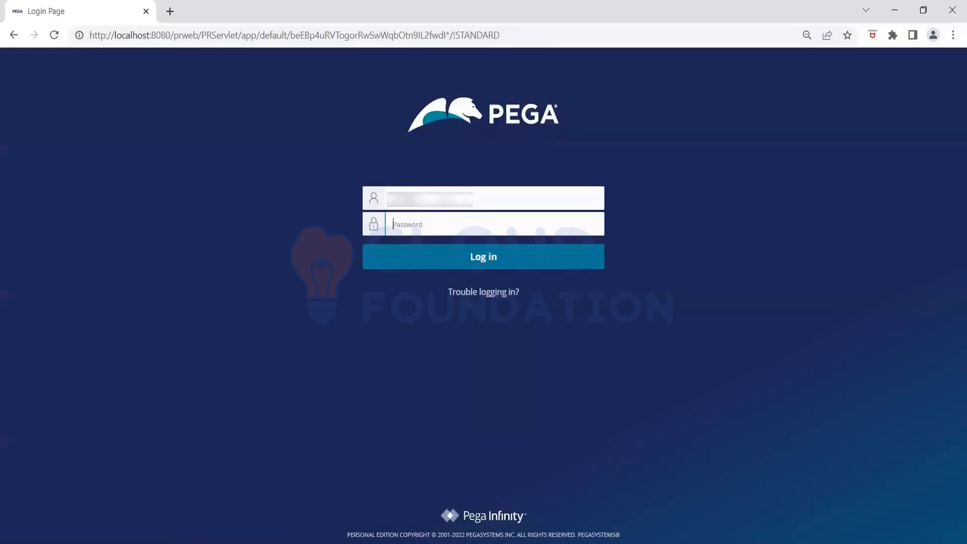
type("•••••")
key("Return")
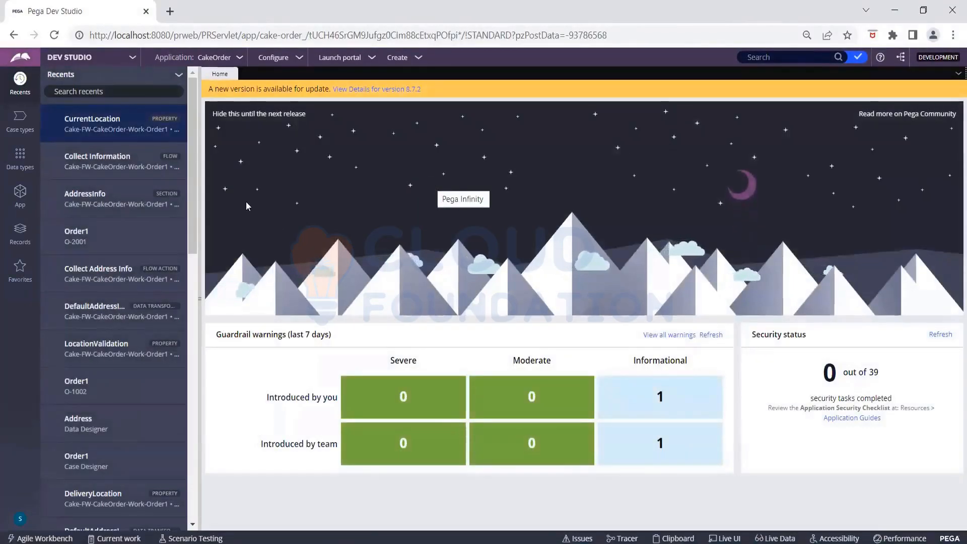
- Launch the User Portal and create a new Order1 case
left_click(340, 58)
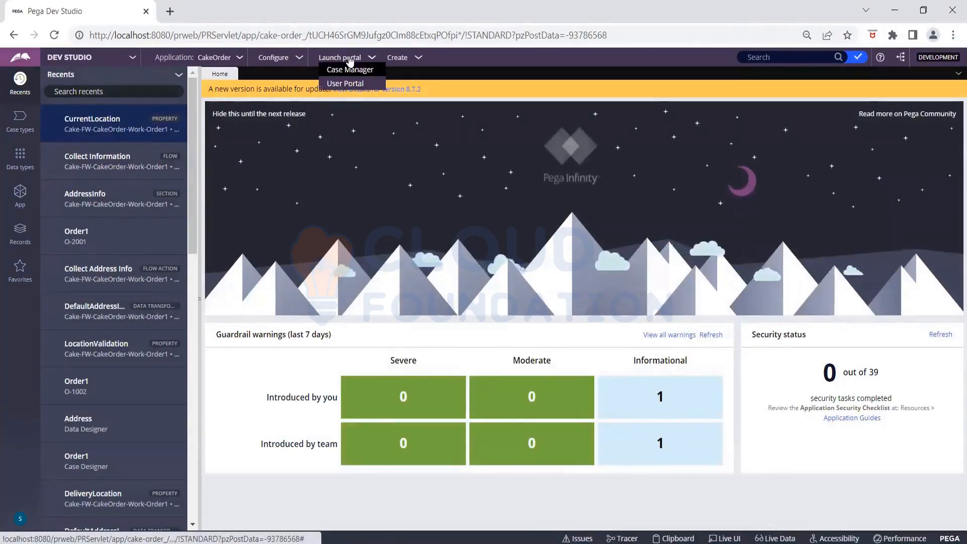
left_click(358, 83)
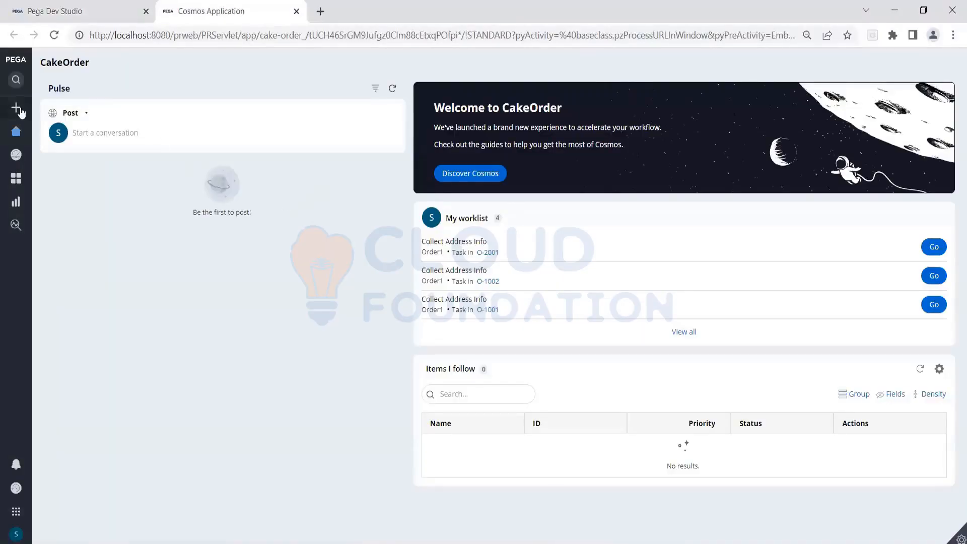
left_click(20, 111)
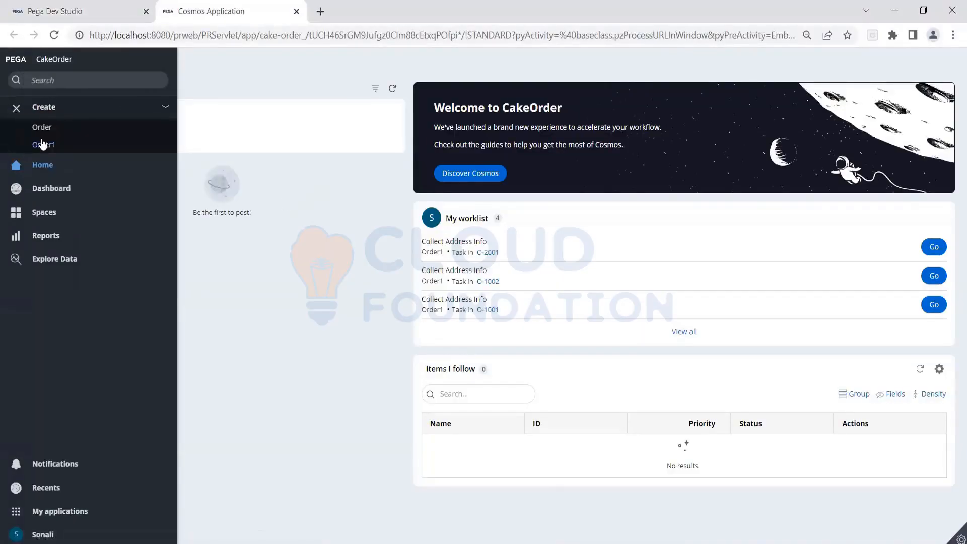
left_click(42, 145)
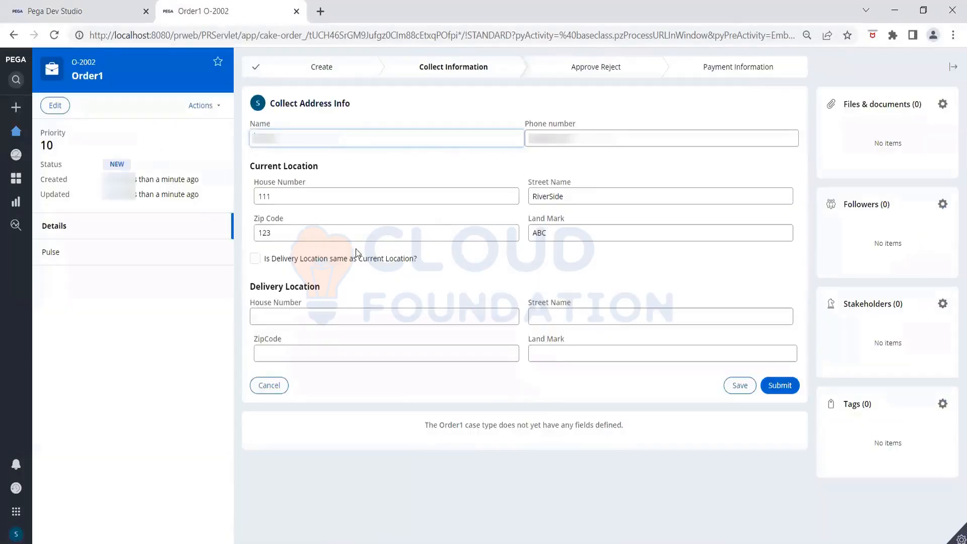
- Tick the delivery-same-as-current box and open the Clipboard from the developer toolbar
left_click(254, 258)
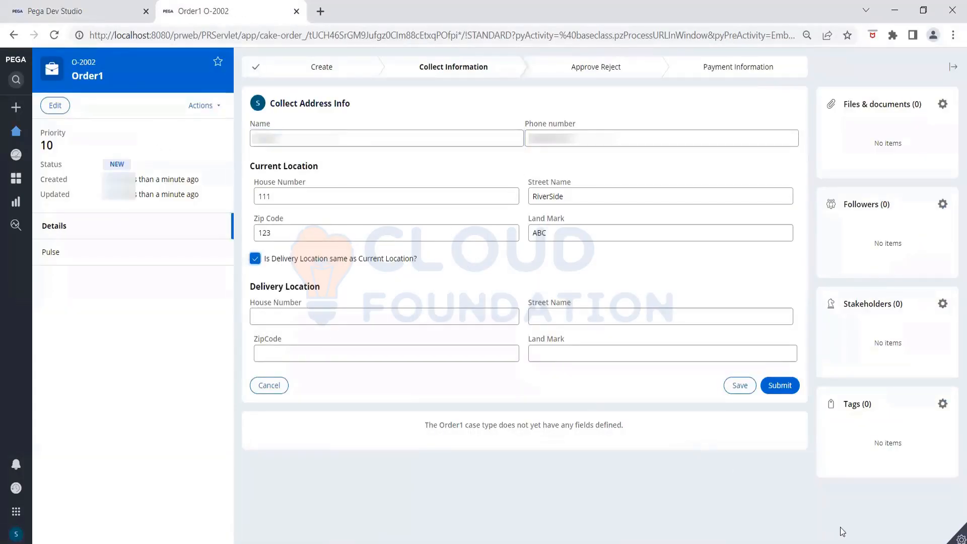
left_click(956, 540)
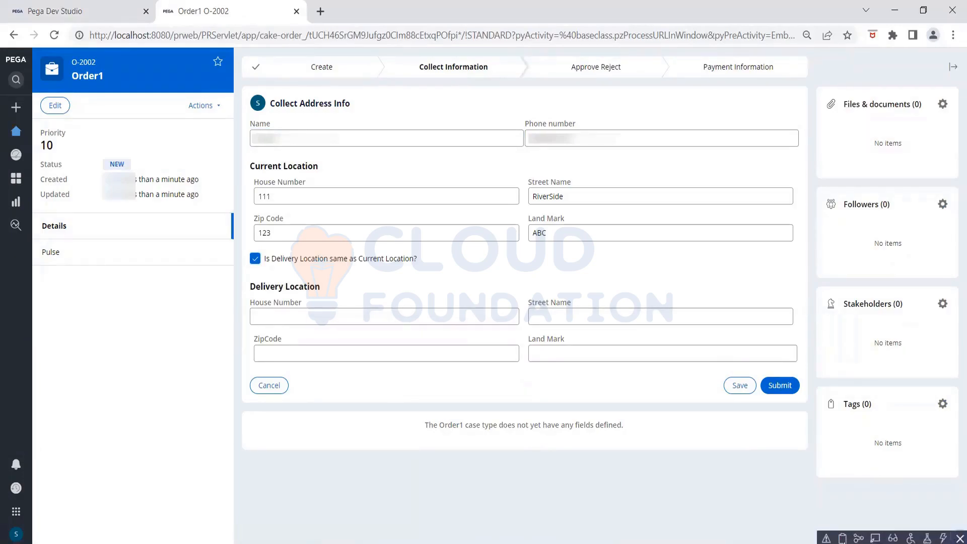
left_click(843, 538)
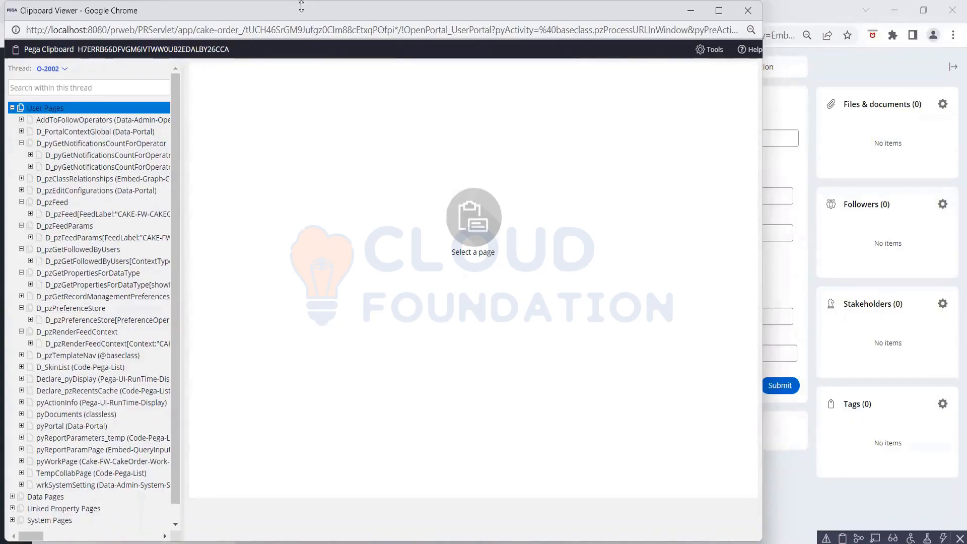
- Inspect O-2002's pyWorkPage in the maximized Clipboard Viewer, then close it and save the form
left_click_drag(301, 6, 302, 39)
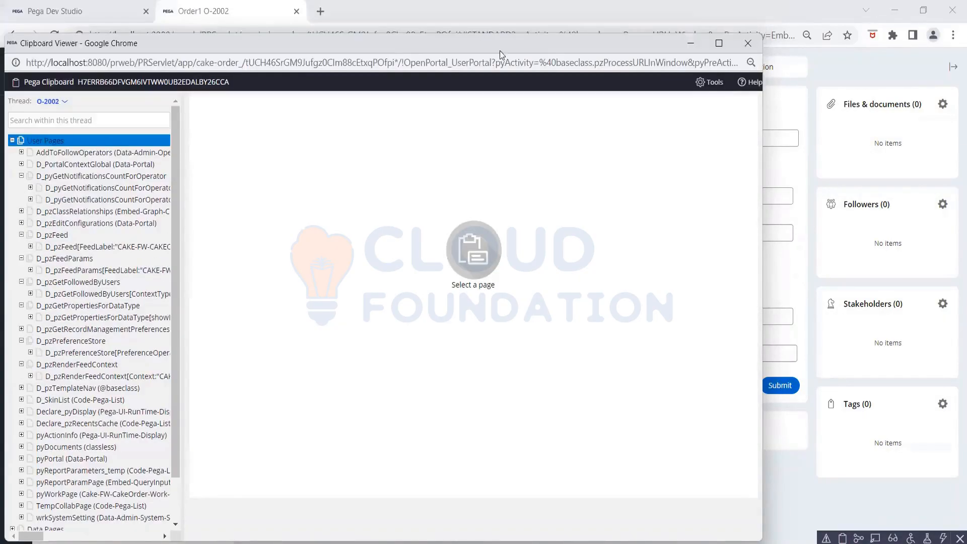
left_click(718, 42)
left_click(61, 64)
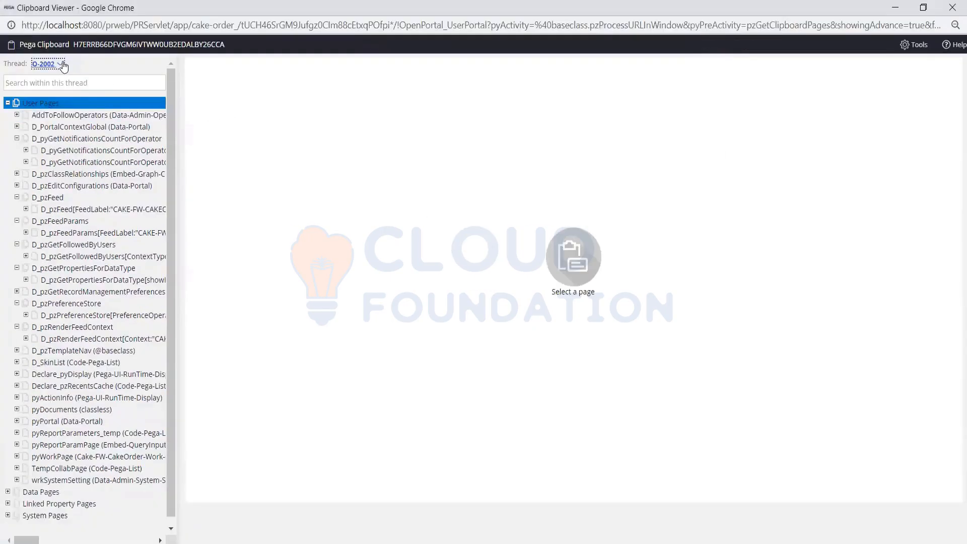
left_click(287, 134)
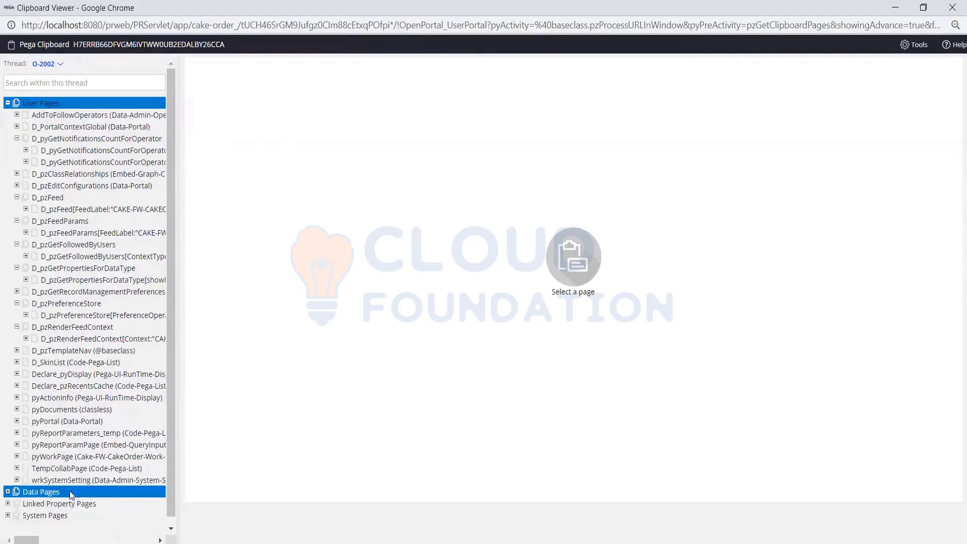
left_click(16, 456)
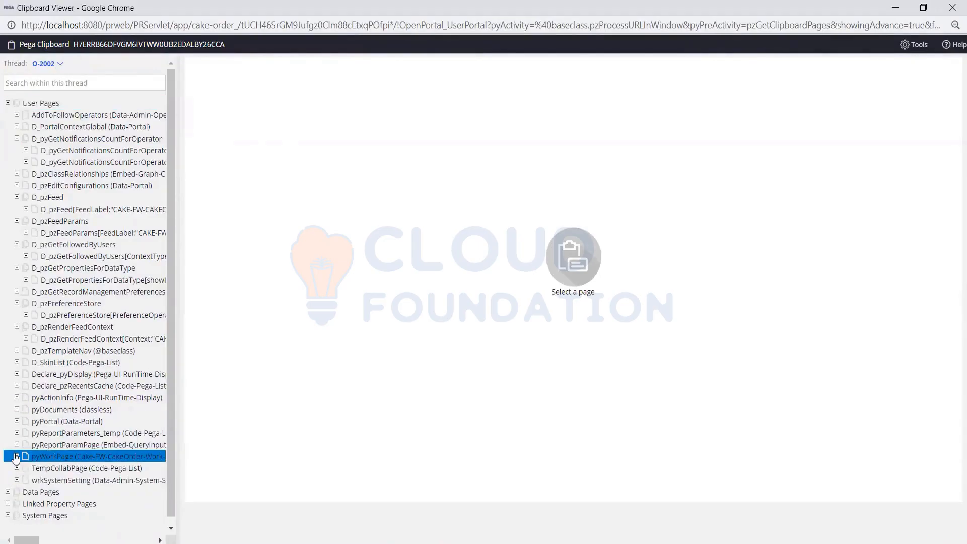
left_click(16, 456)
scroll(75, 421, "down", 3)
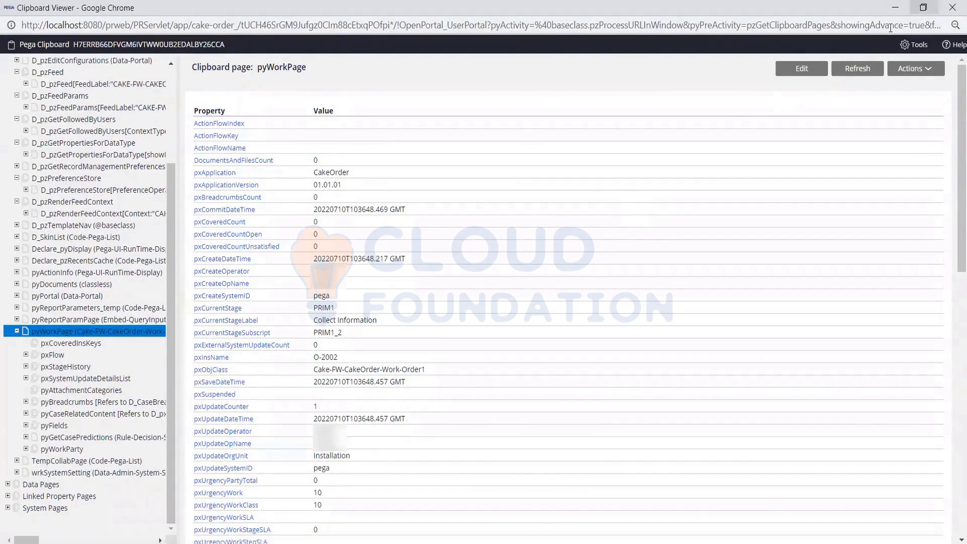
left_click(894, 7)
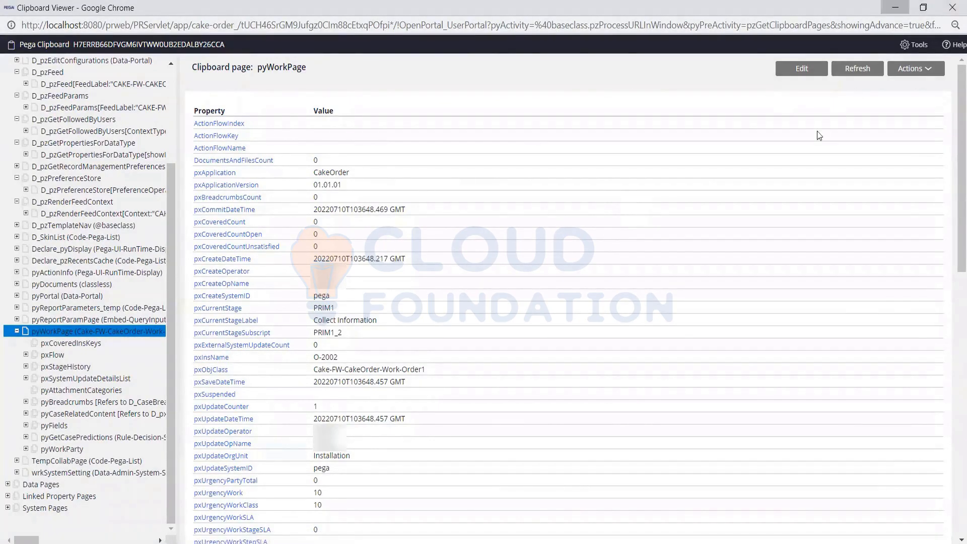
left_click(738, 385)
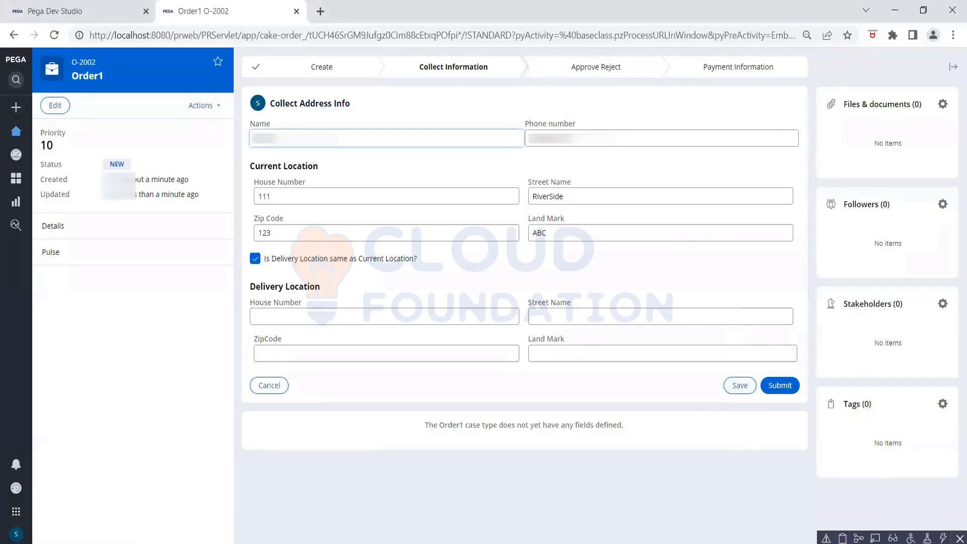
- Bring the clipboard window forward and refresh pyWorkPage to load the saved values
left_click(636, 543)
left_click(680, 513)
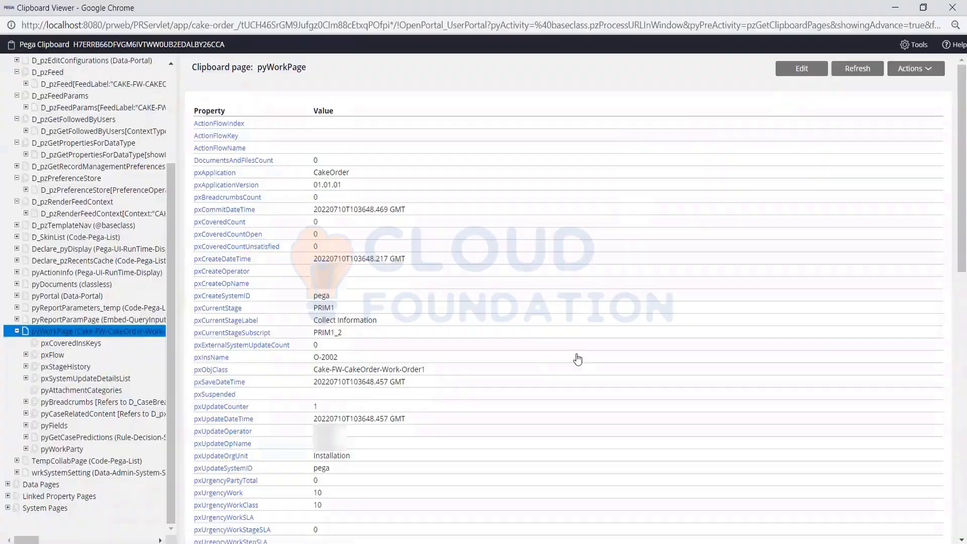
left_click(855, 67)
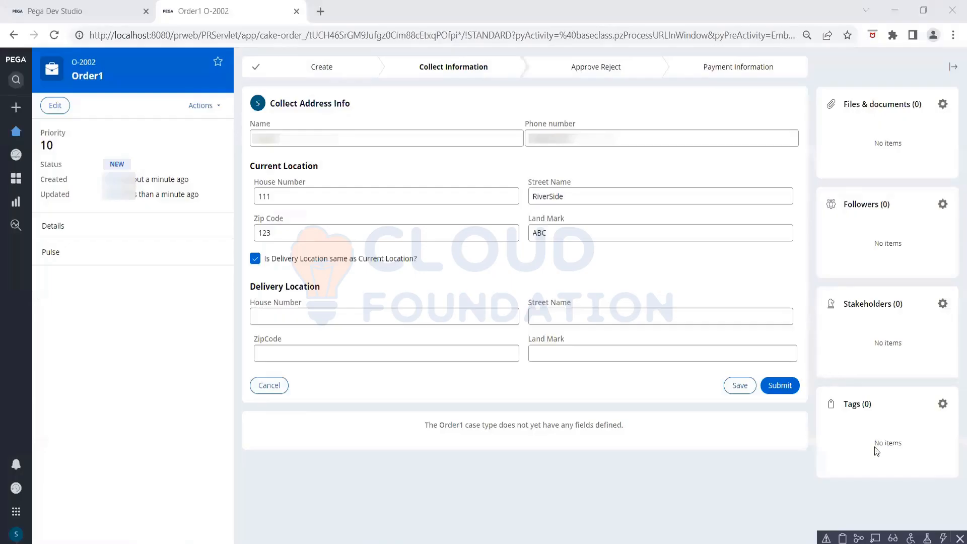
- Reopen the Clipboard Viewer and view pyWorkPage's CurrentLocation values 111, RiverSide, 123 and ABC
left_click(842, 538)
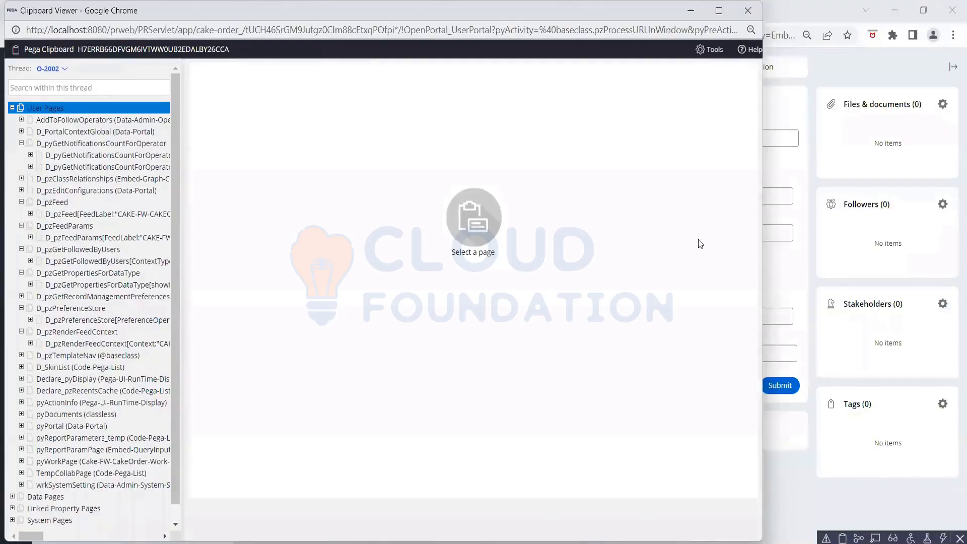
left_click_drag(316, 10, 340, 104)
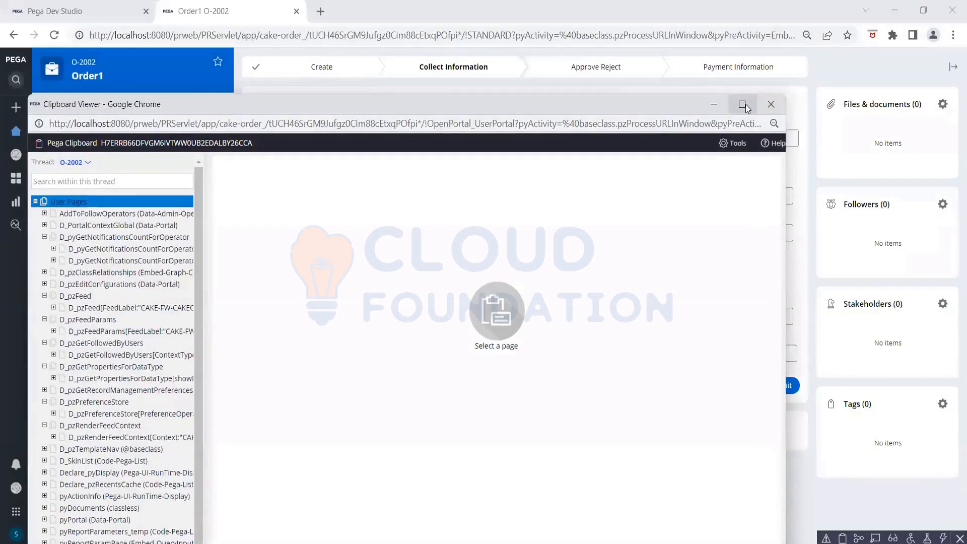
left_click(742, 105)
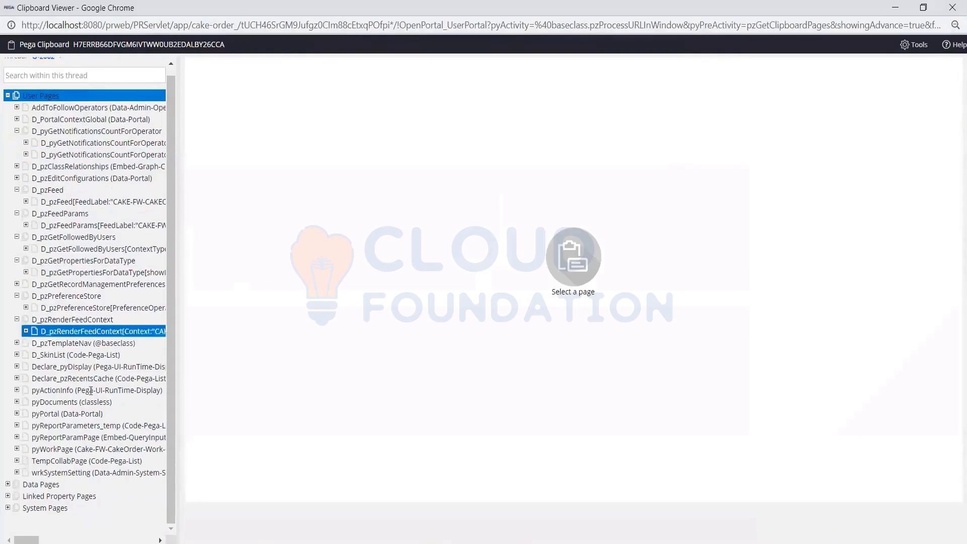
left_click(89, 449)
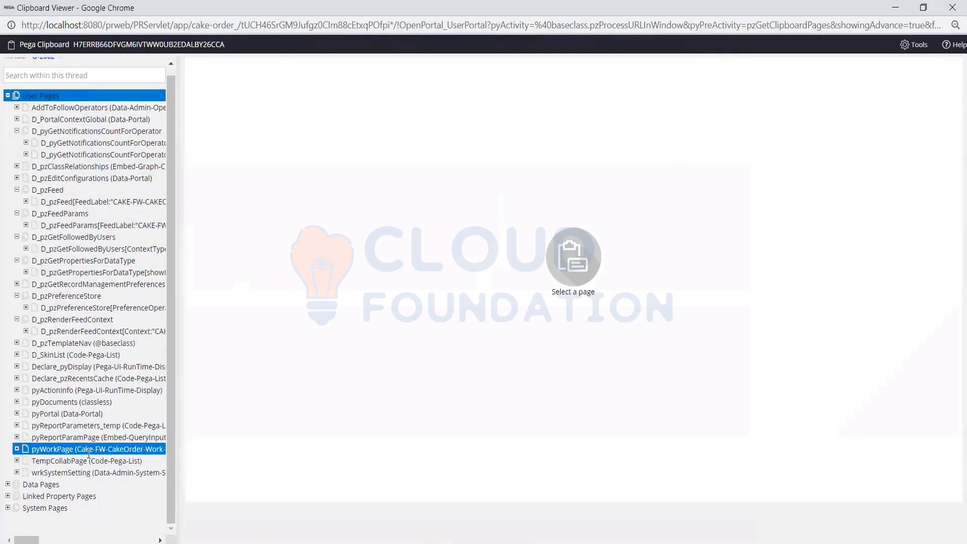
left_click(17, 449)
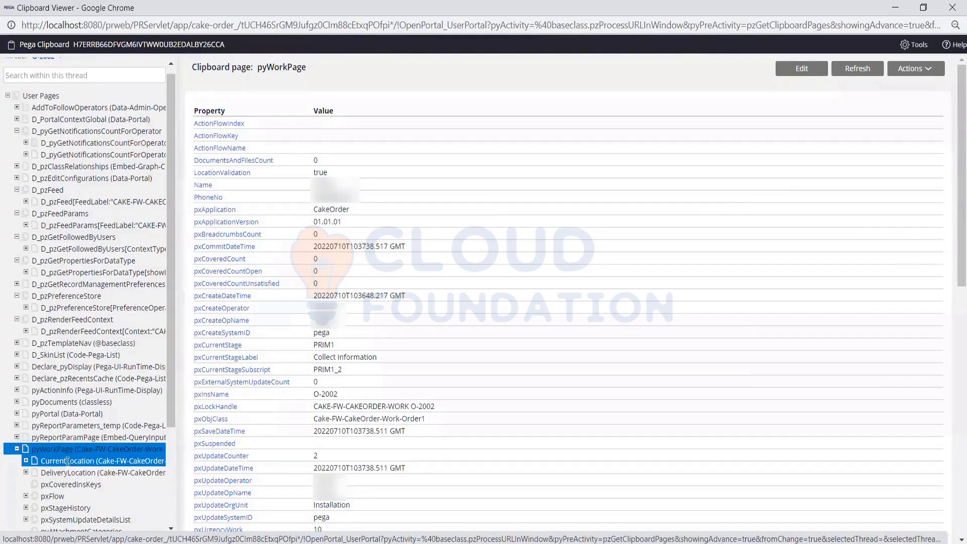
left_click(67, 460)
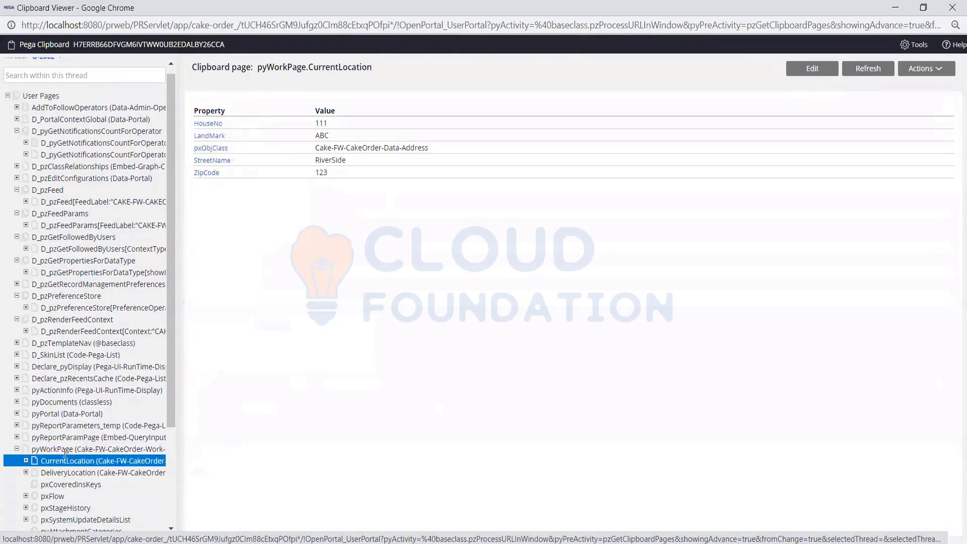
- Return to pyWorkPage and search its properties for 'Loca'
left_click(64, 449)
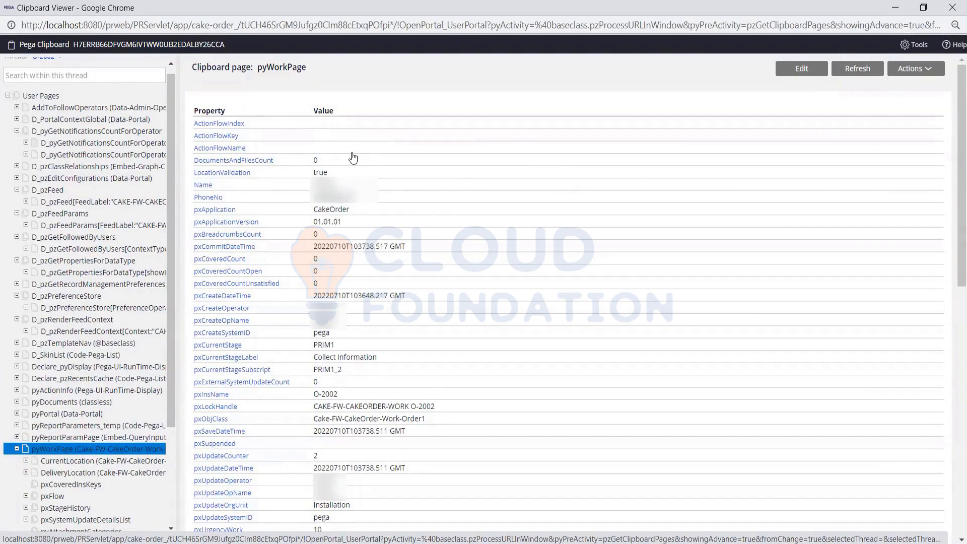
key("ctrl+f")
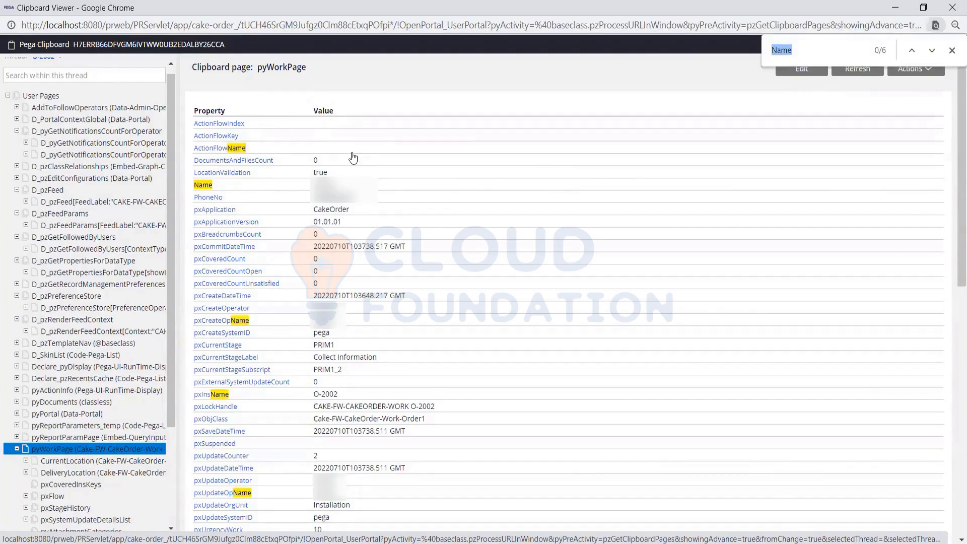
type("Loca")
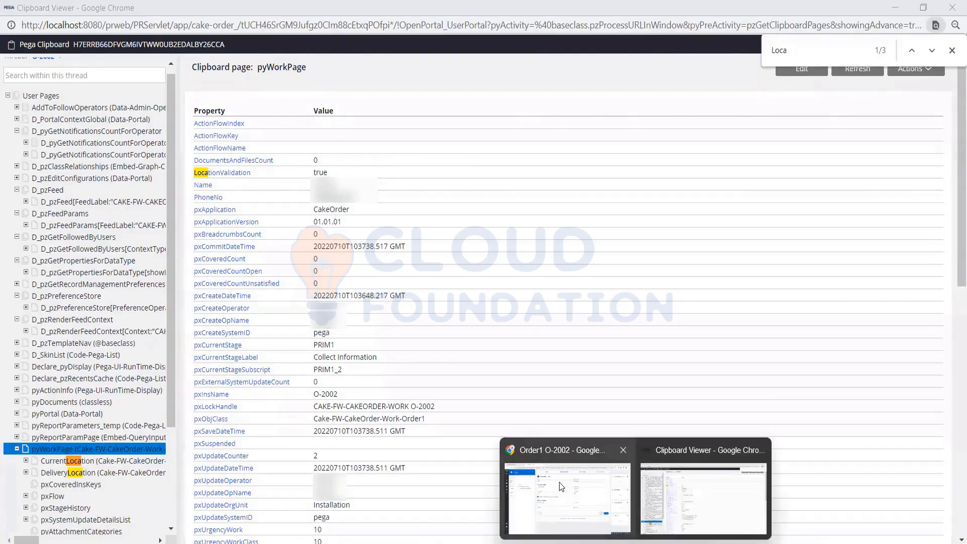
- Go back to the Order1 O-2002 window and switch to the Dev Studio home page
left_click(565, 486)
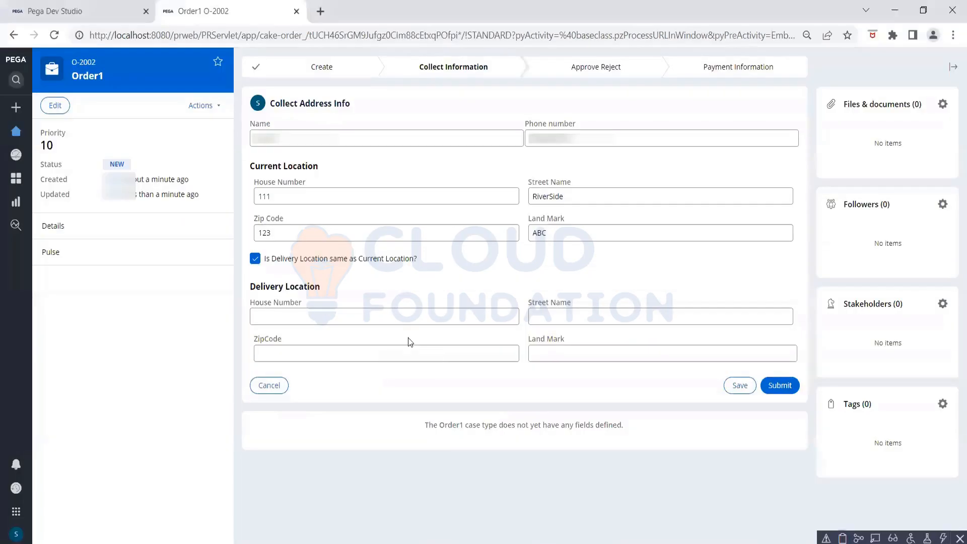
left_click(83, 15)
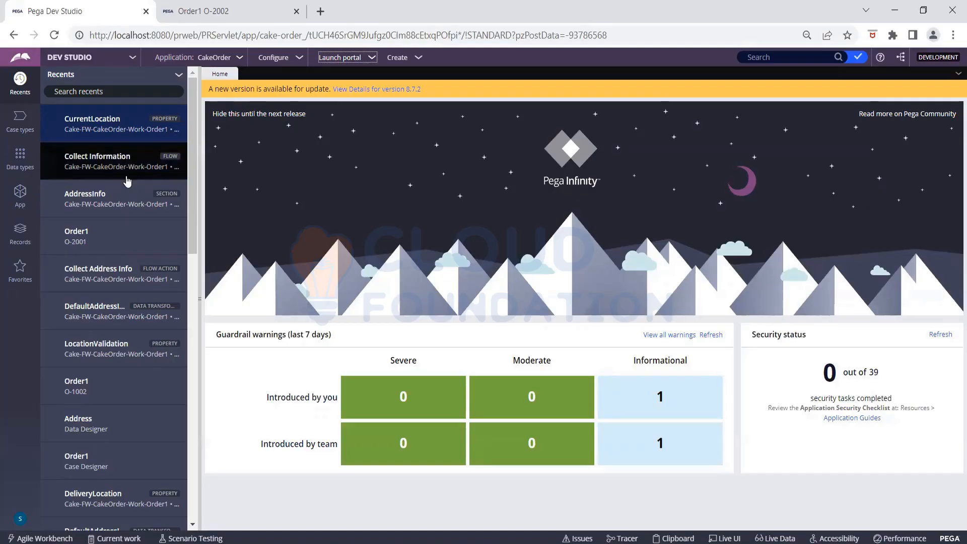
- In the AddressInfo section, show the delivery checkbox cell's actions, including its Post value click action
left_click(129, 205)
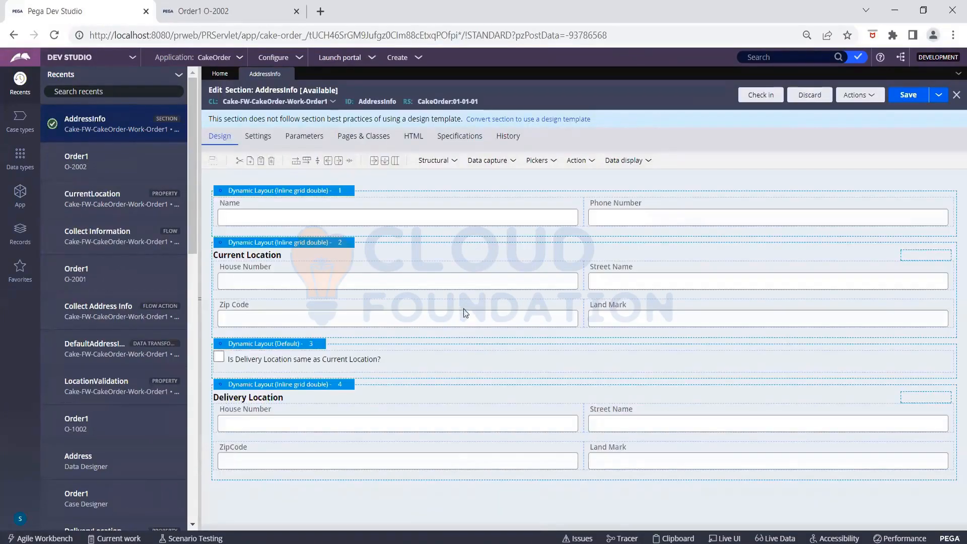
left_click(521, 366)
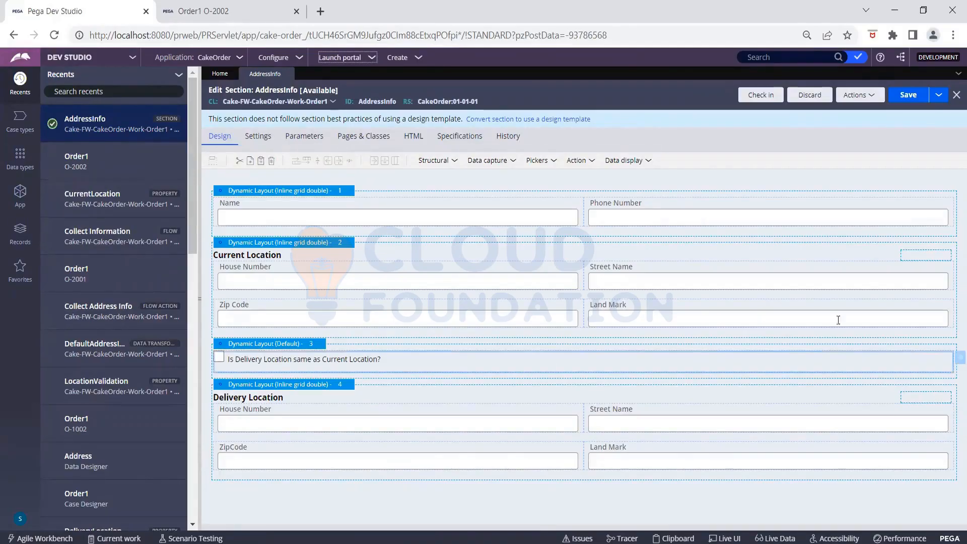
left_click(957, 359)
left_click(528, 187)
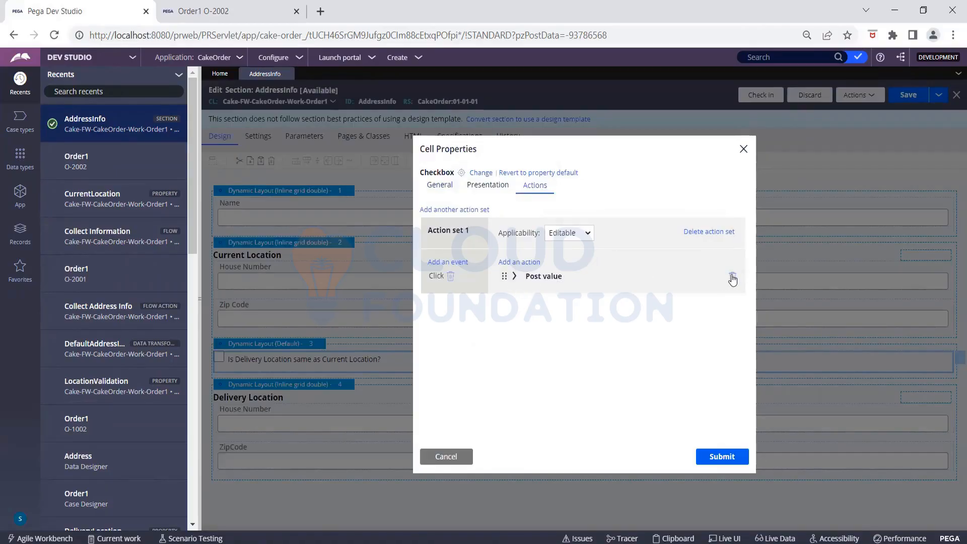
- Add a Run data transform action named SetDeliveryAddress on page Auto to the checkbox click
left_click(514, 263)
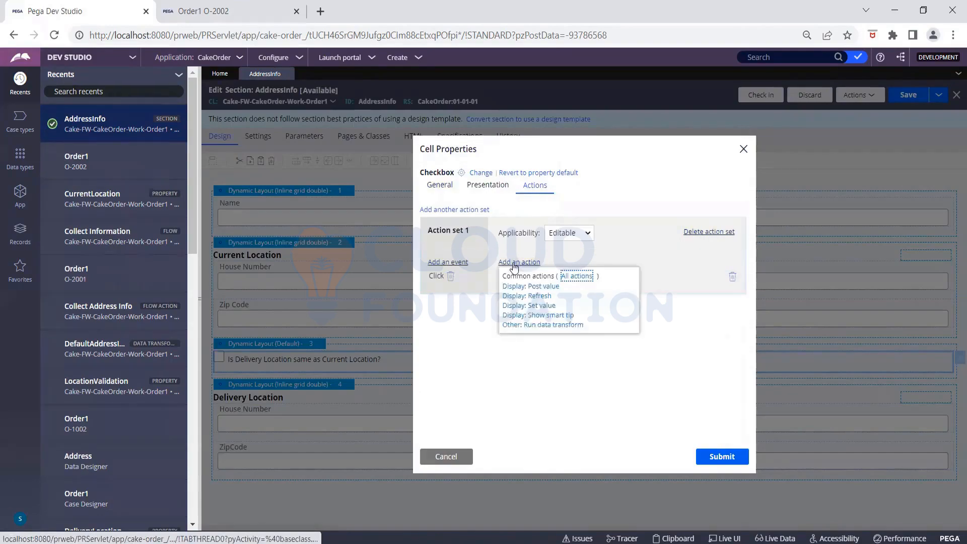
left_click(549, 325)
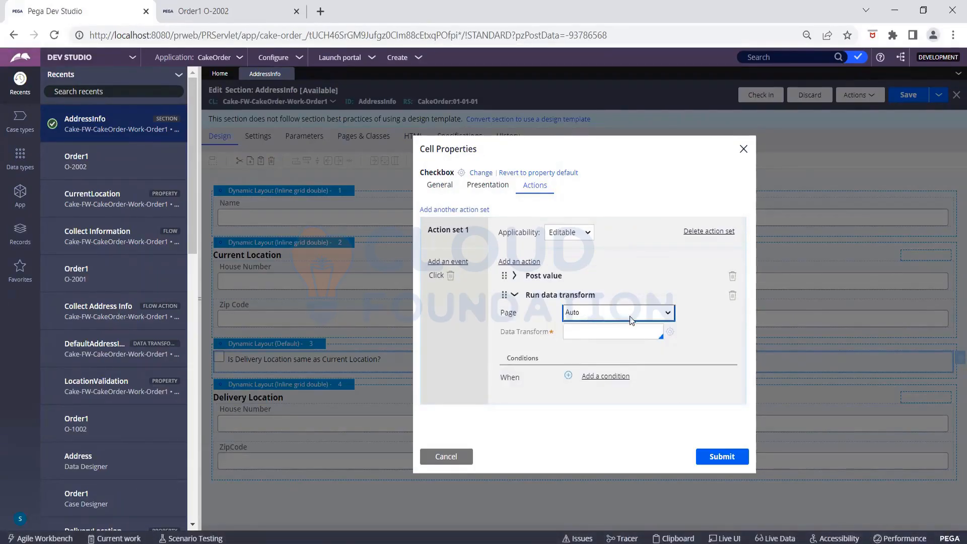
left_click(629, 319)
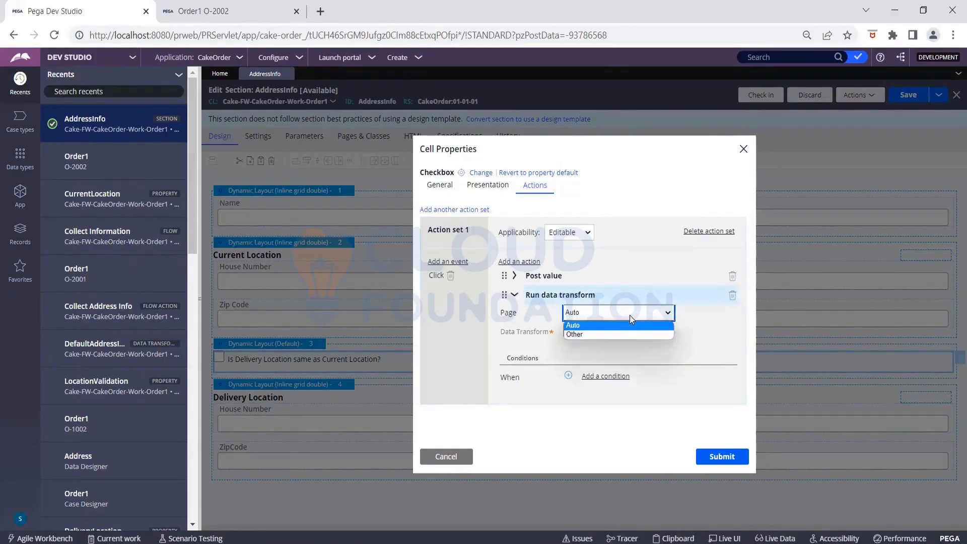
left_click(630, 319)
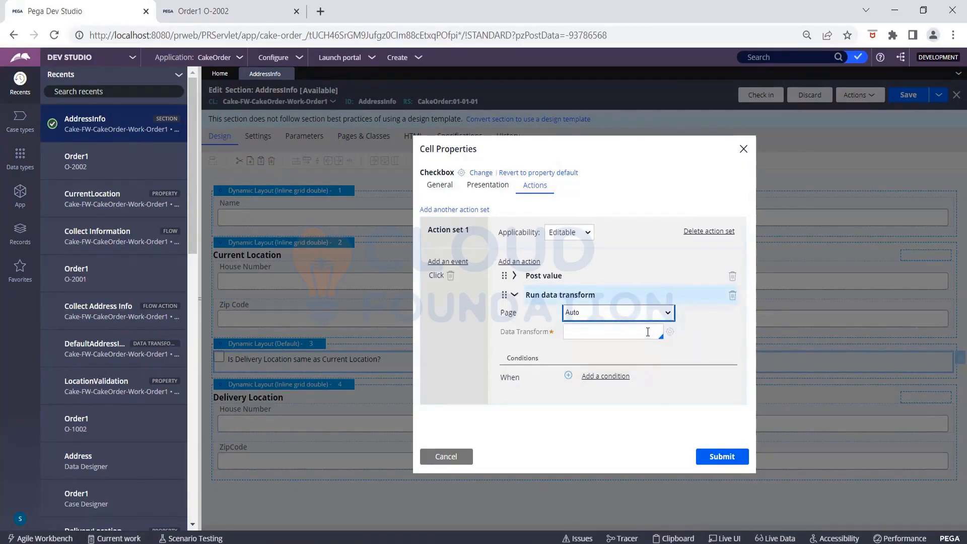
left_click(647, 331)
type("SetDeliveryAddres")
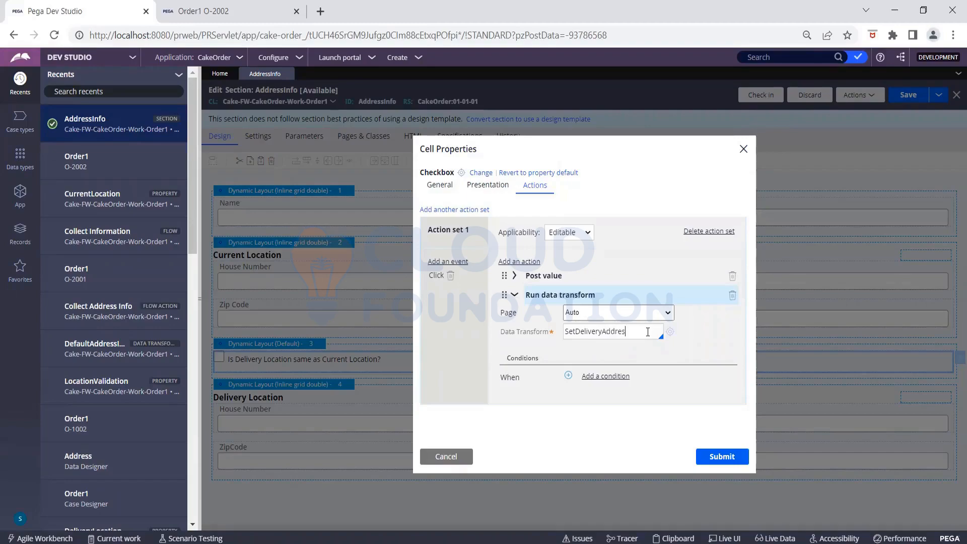
type("s")
- Create the SetDeliveryAddress data transform from the Data Transform field and open it
left_click(669, 332)
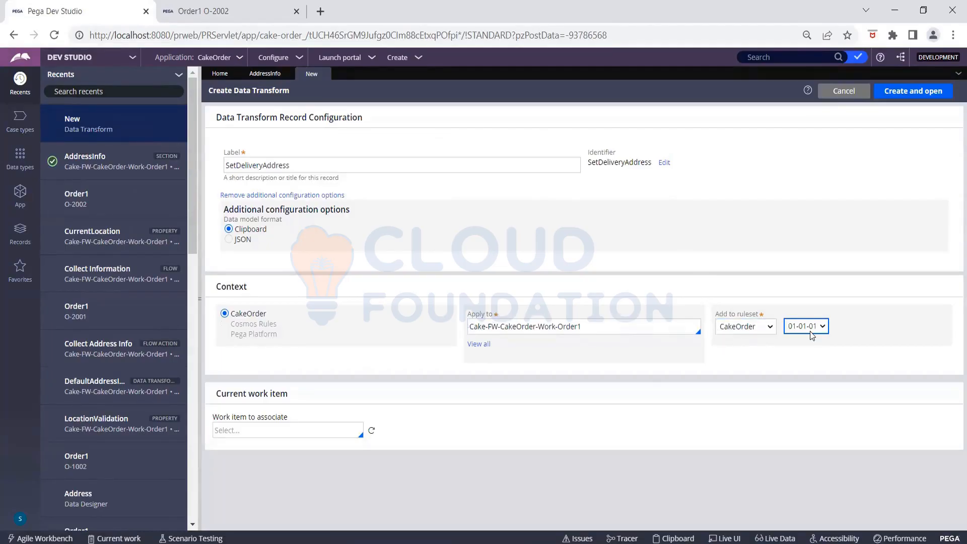
left_click(901, 93)
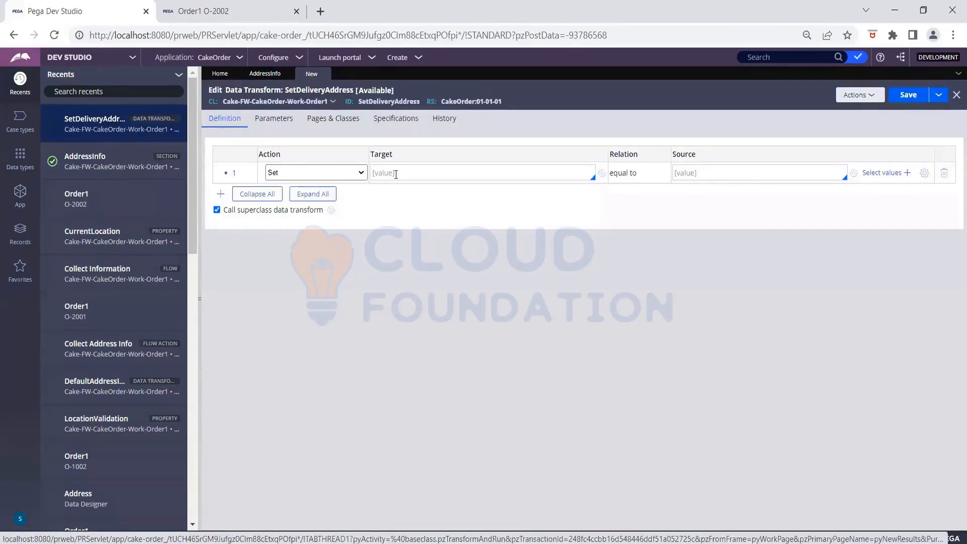
- Change the data transform's row 1 action to Update Page
left_click(362, 173)
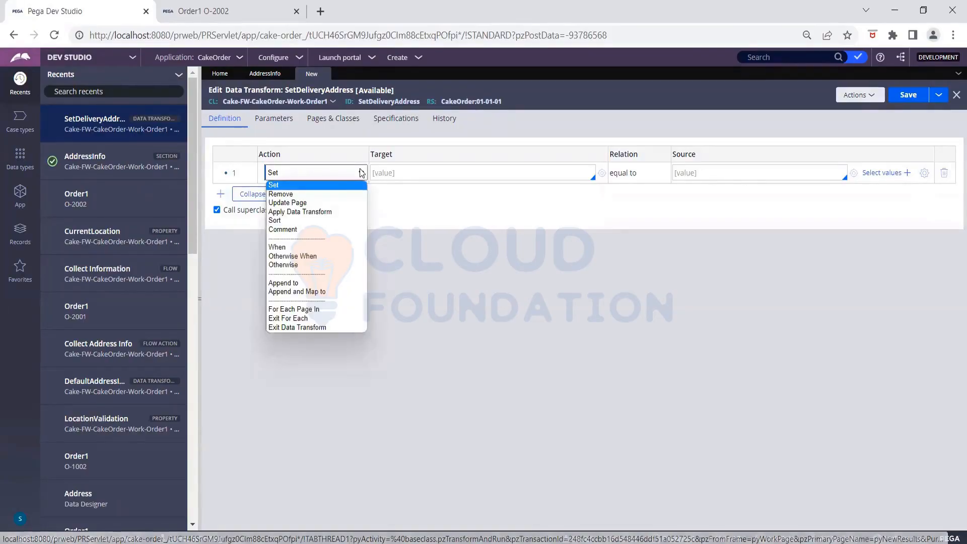
left_click(311, 203)
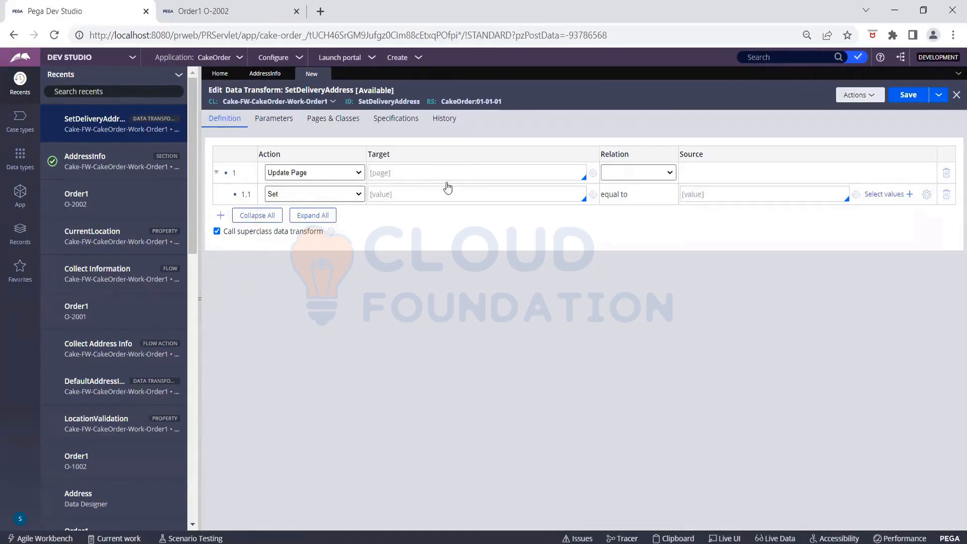
- Check pyWorkPage.DeliveryLocation in the Clipboard Viewer, holding only pxObjClass Cake-FW-CakeOrder-Data-Address
mouse_move(655, 542)
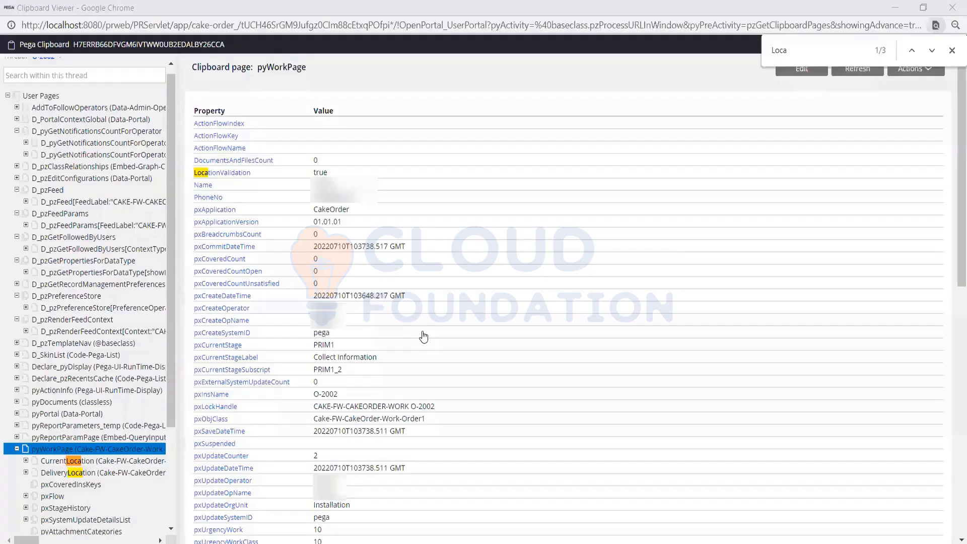
left_click(663, 497)
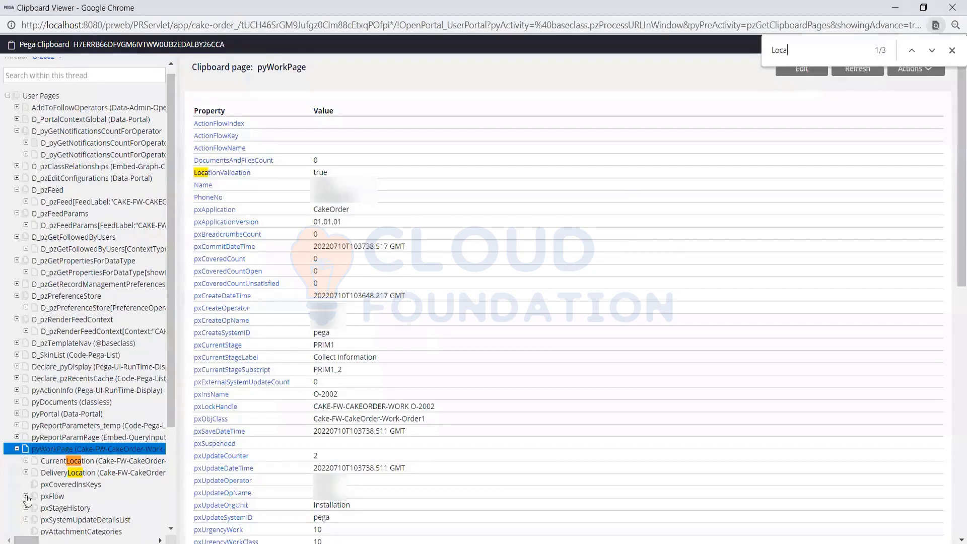
left_click(64, 471)
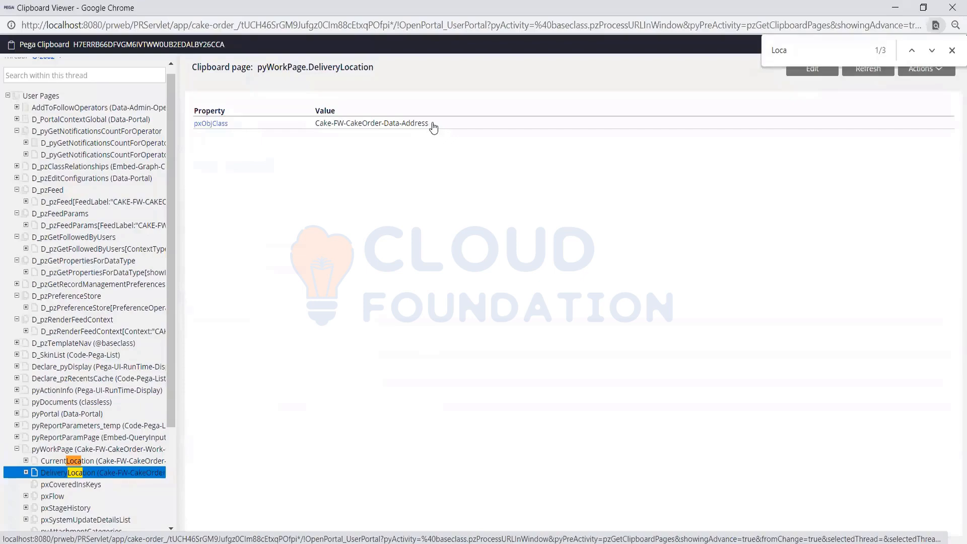
left_click_drag(374, 67, 311, 66)
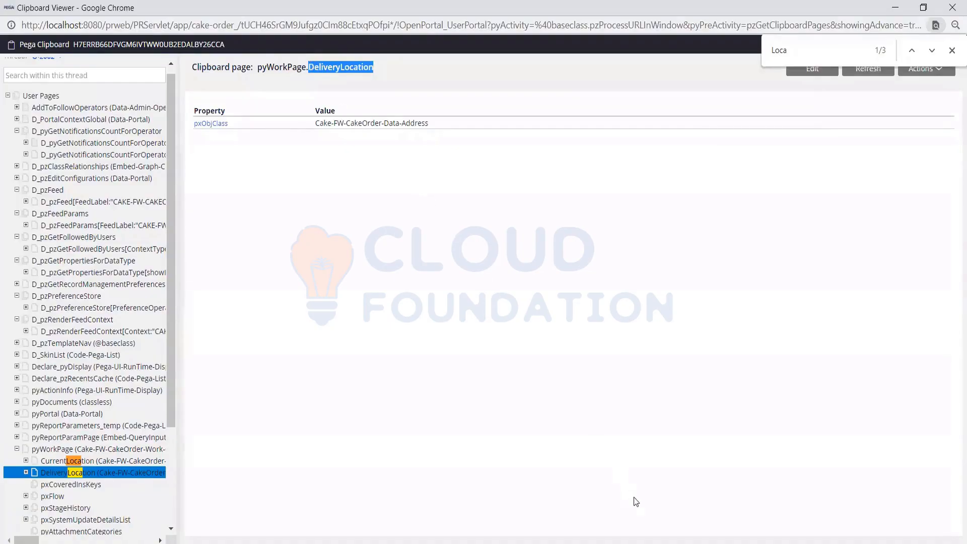
mouse_move(636, 543)
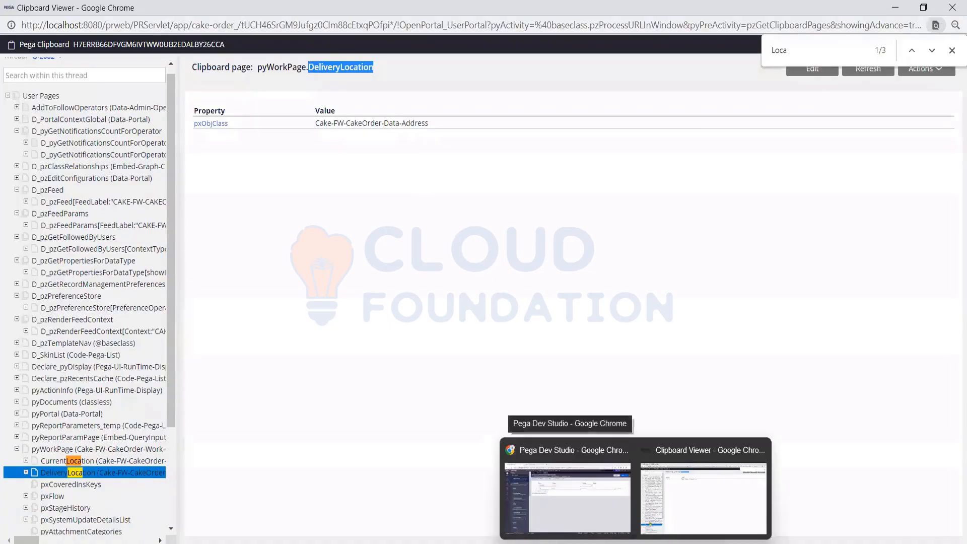
- Set the Update Page step's target page to .DeliveryLocation
left_click(587, 484)
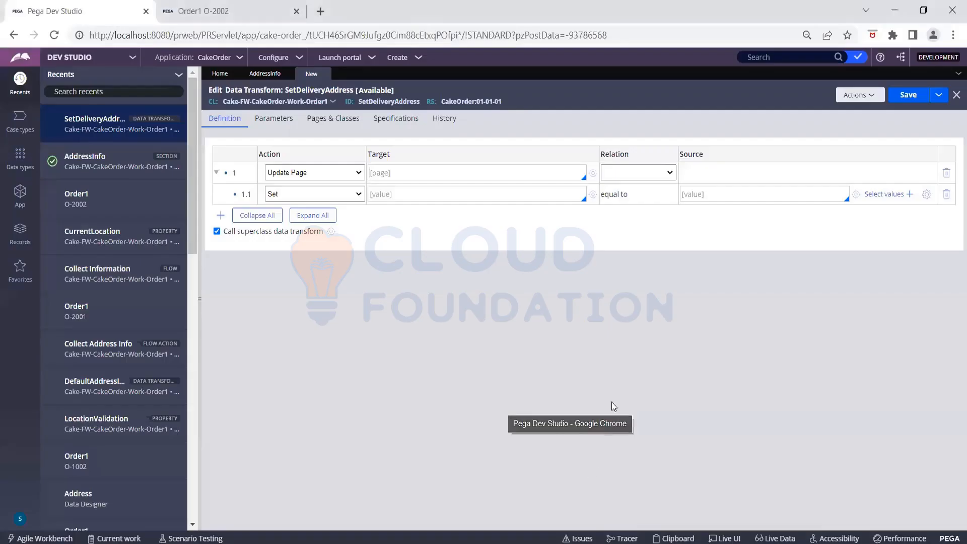
left_click(465, 173)
type(".")
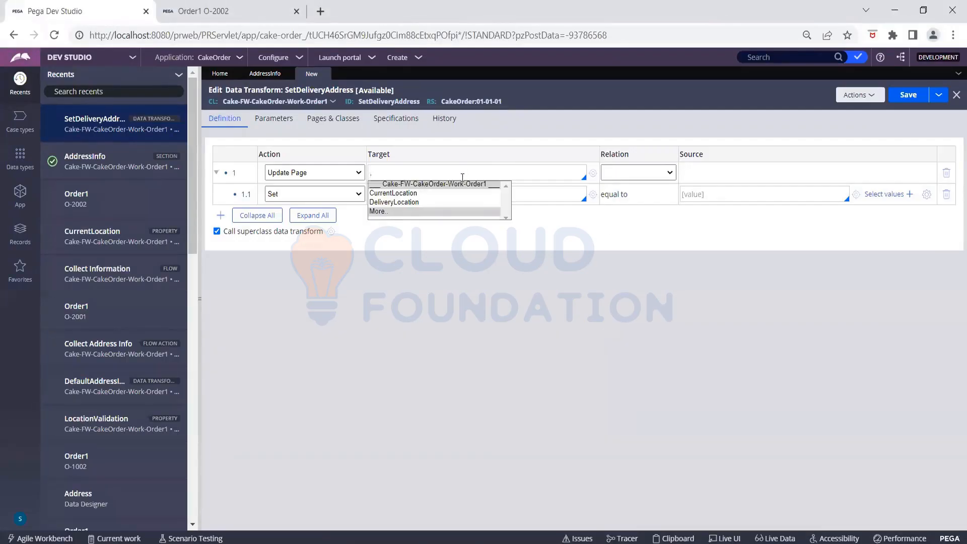
left_click(417, 201)
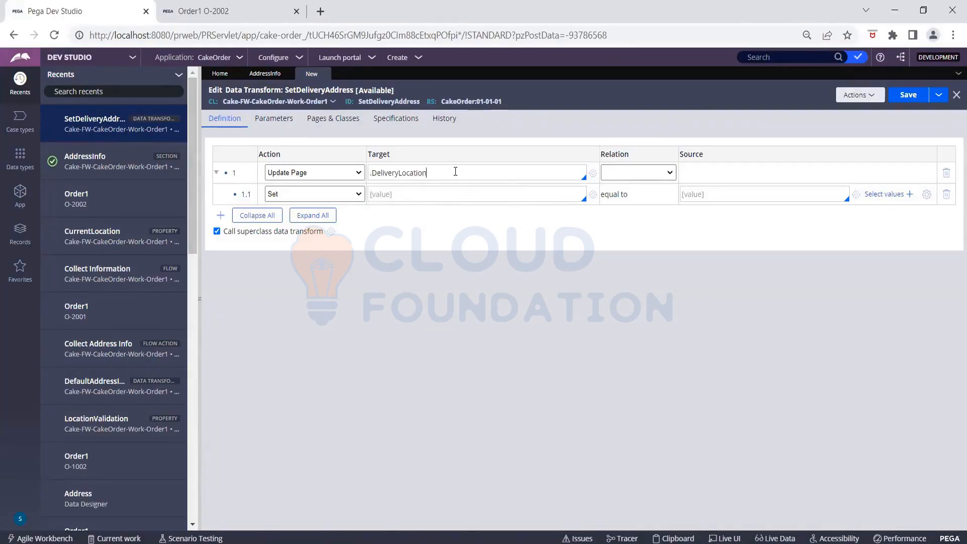
- Make step 1.1 set .HouseNo equal to .CurrentLocation.HouseNo
left_click(421, 195)
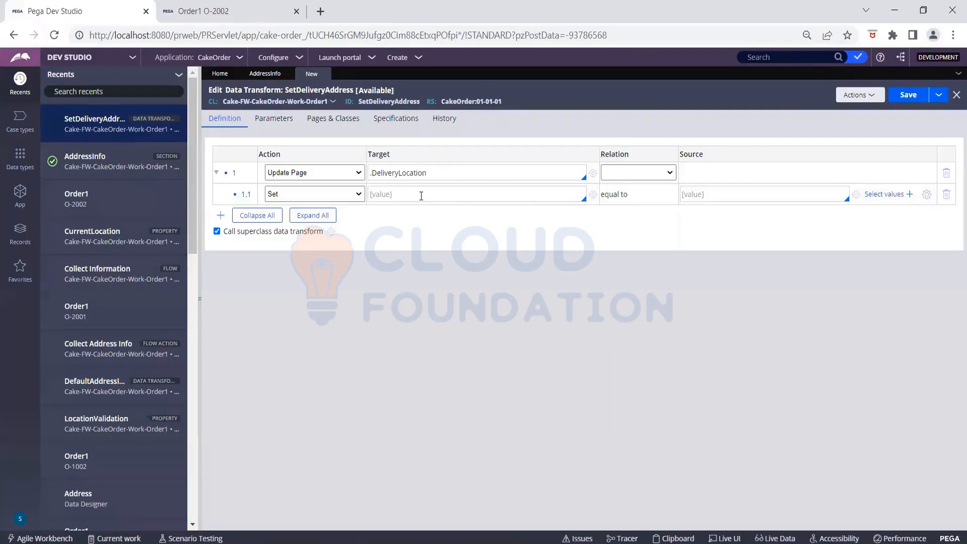
type(".")
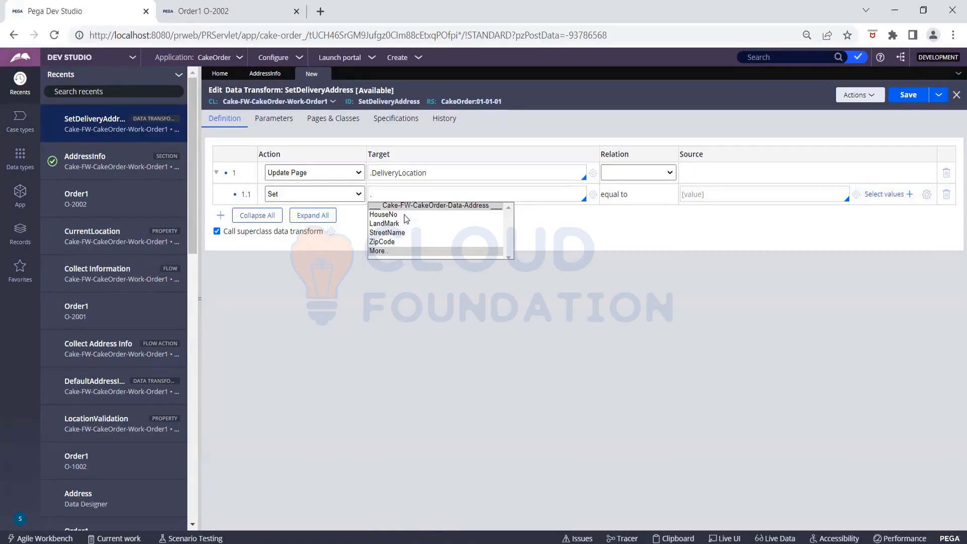
left_click(404, 215)
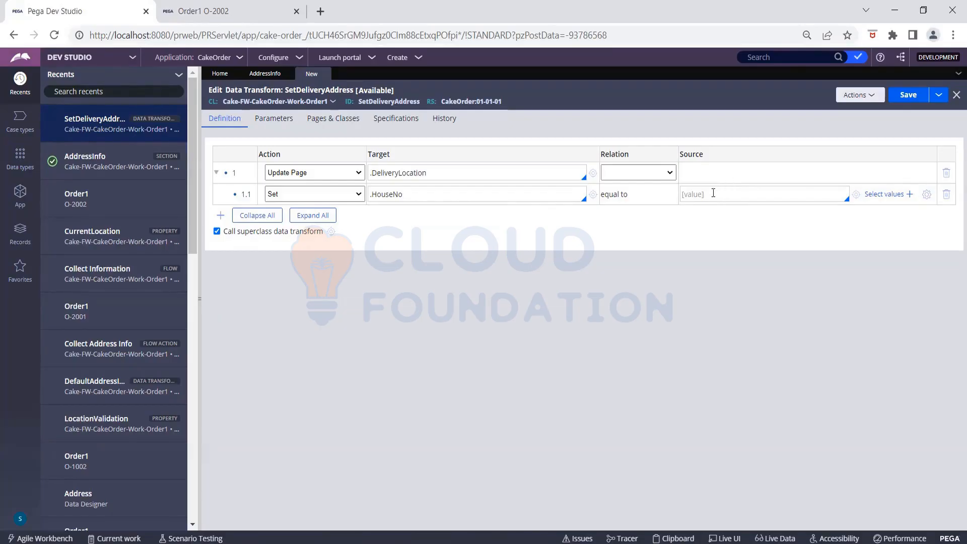
type(".")
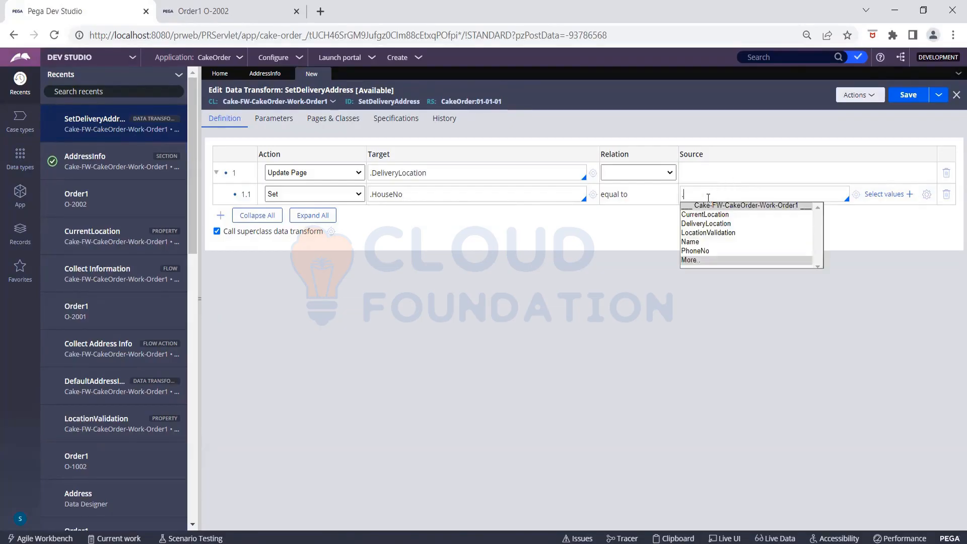
left_click(723, 216)
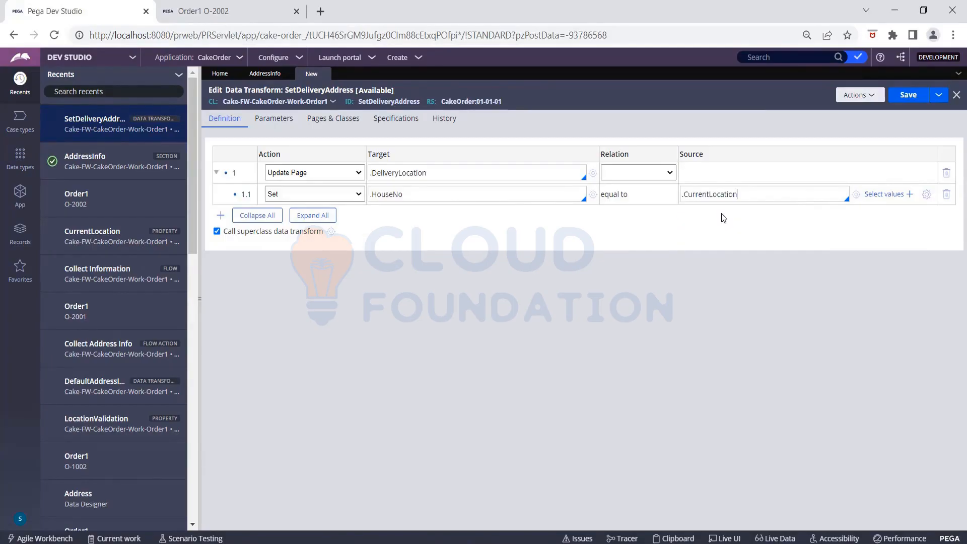
left_click(712, 215)
- Make the Update Page step copy values from .CurrentLocation, and clear row 1.1's HouseNo source and target
left_click(658, 177)
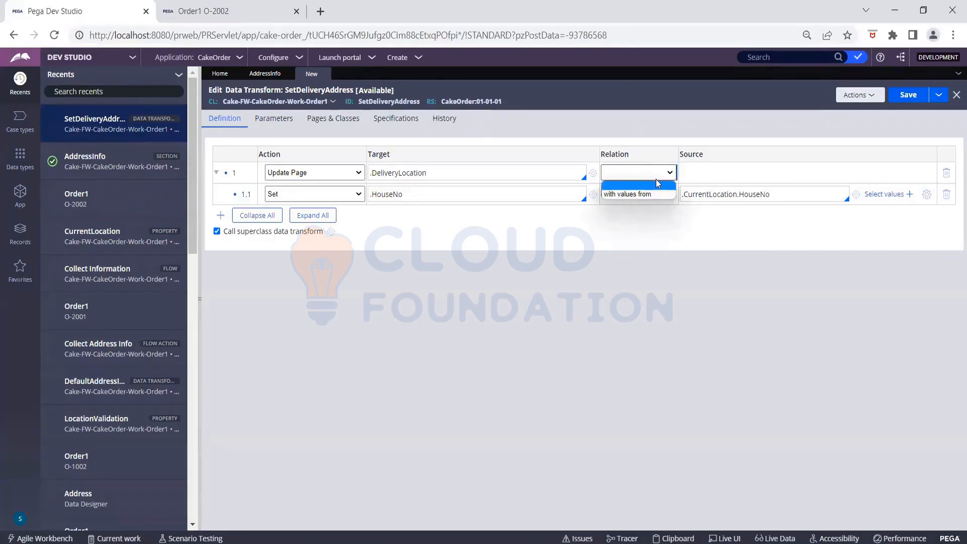
left_click(653, 194)
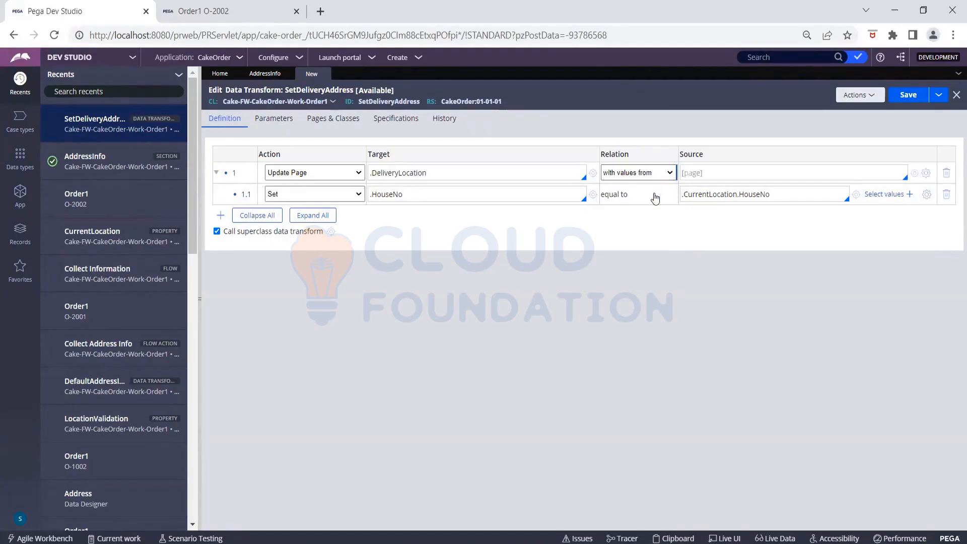
left_click(697, 172)
type(".")
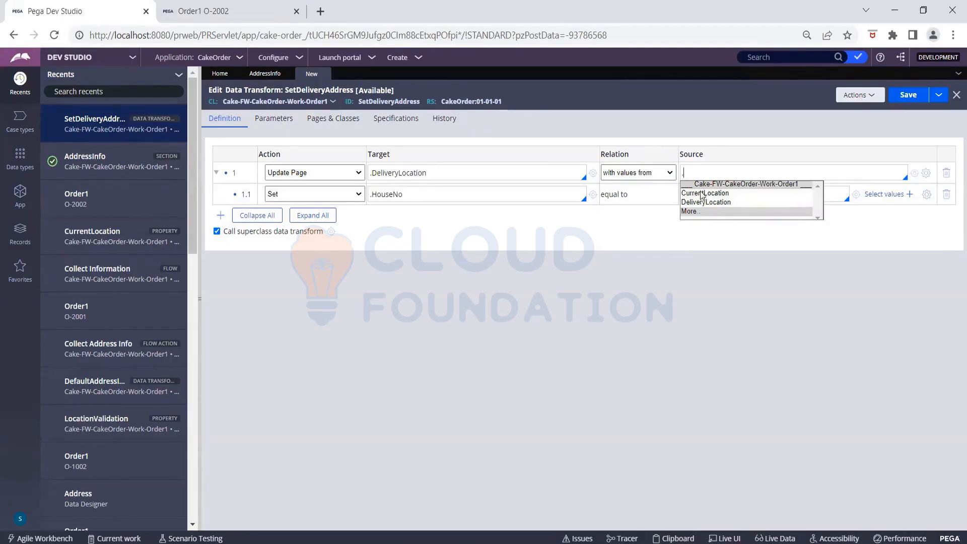
left_click(701, 194)
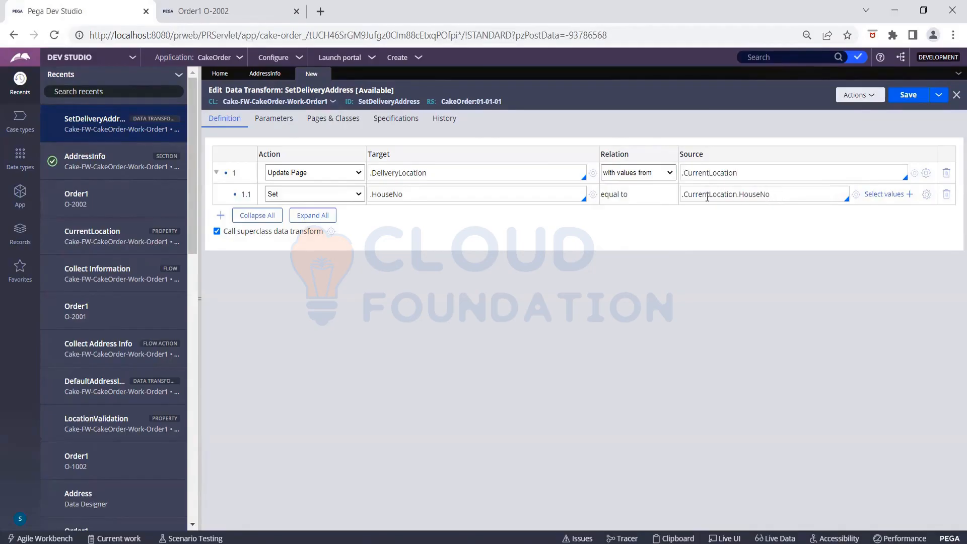
key("BackSpace")
key("BackSpace")
key("BackSpace")
key("BackSpace")
key("BackSpace")
key("BackSpace")
key("BackSpace")
key("BackSpace")
key("BackSpace")
key("BackSpace")
key("BackSpace")
key("BackSpace")
key("BackSpace")
key("BackSpace")
key("BackSpace")
key("BackSpace")
key("BackSpace")
key("BackSpace")
key("BackSpace")
key("BackSpace")
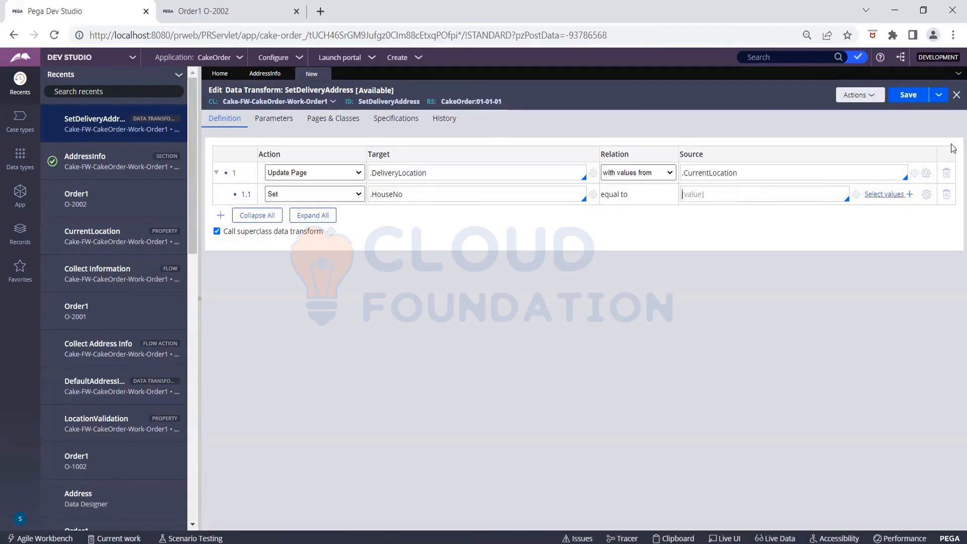
left_click(947, 196)
- Add a step appending existing page .CurrentLocation to .DeliveryLocation
left_click(220, 215)
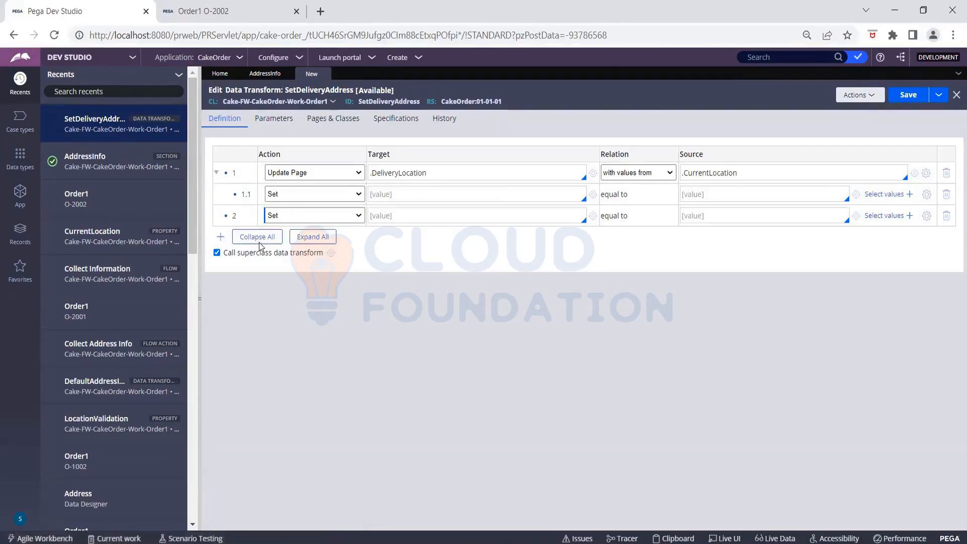
left_click(290, 221)
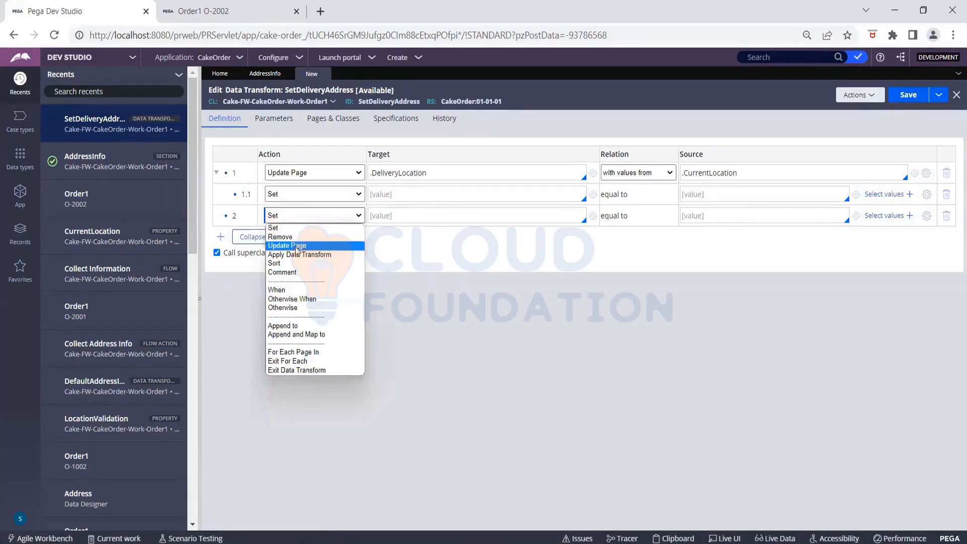
left_click(283, 326)
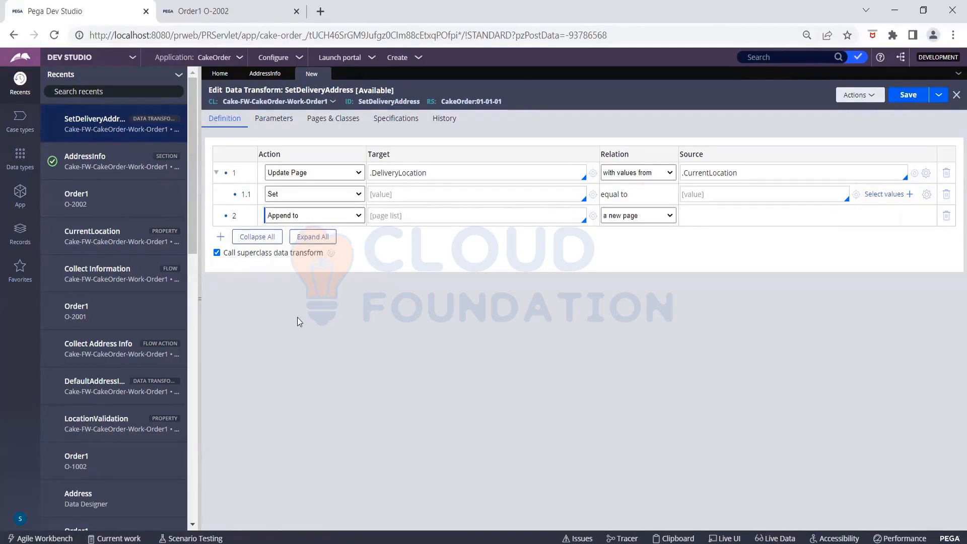
left_click(394, 214)
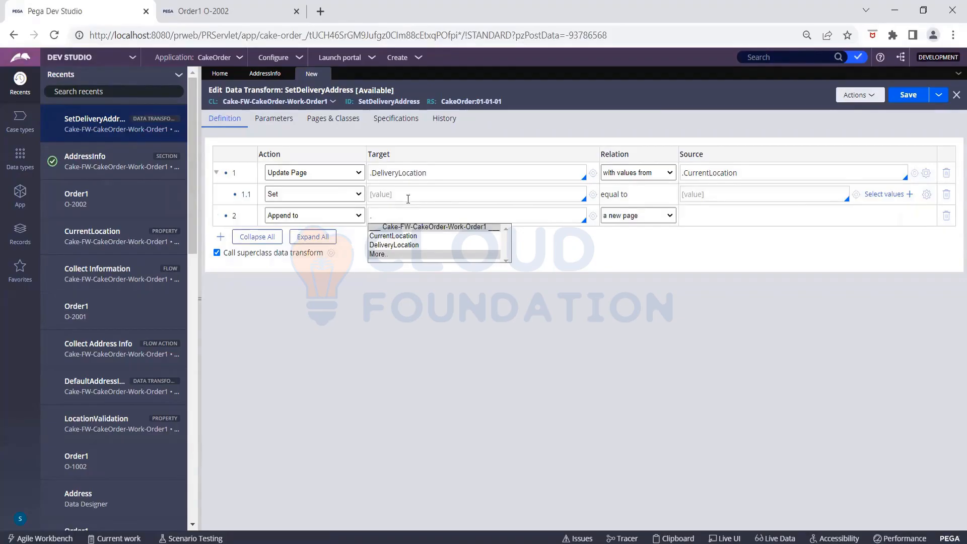
left_click(412, 245)
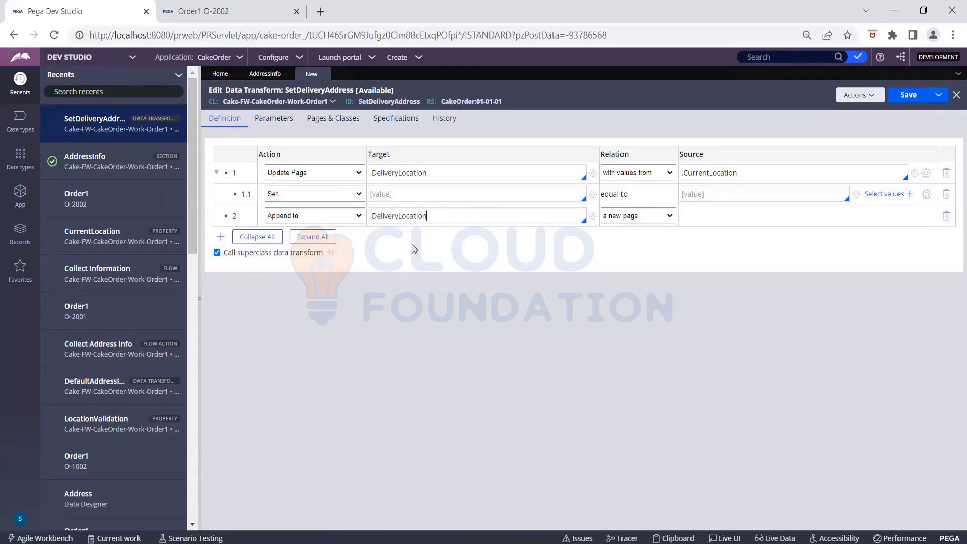
left_click(663, 217)
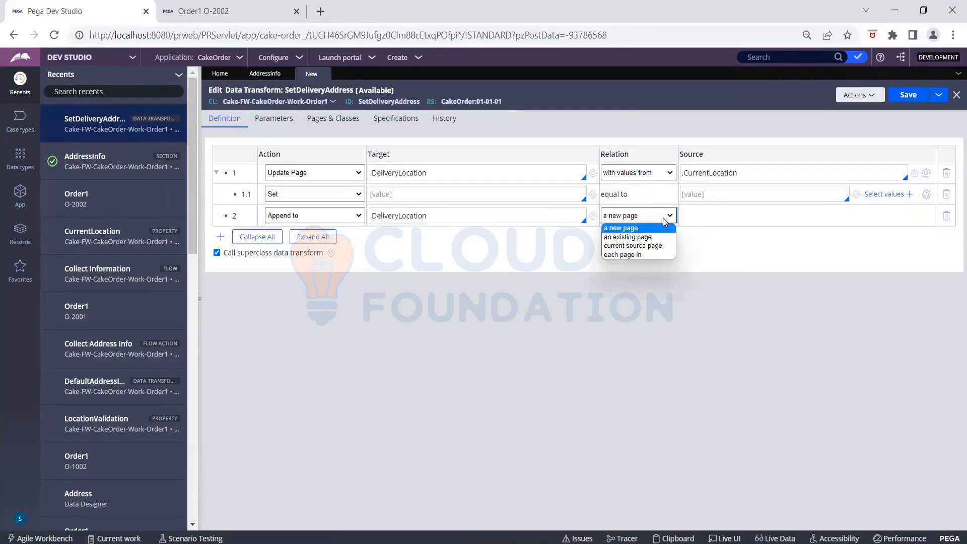
left_click(637, 237)
left_click(713, 213)
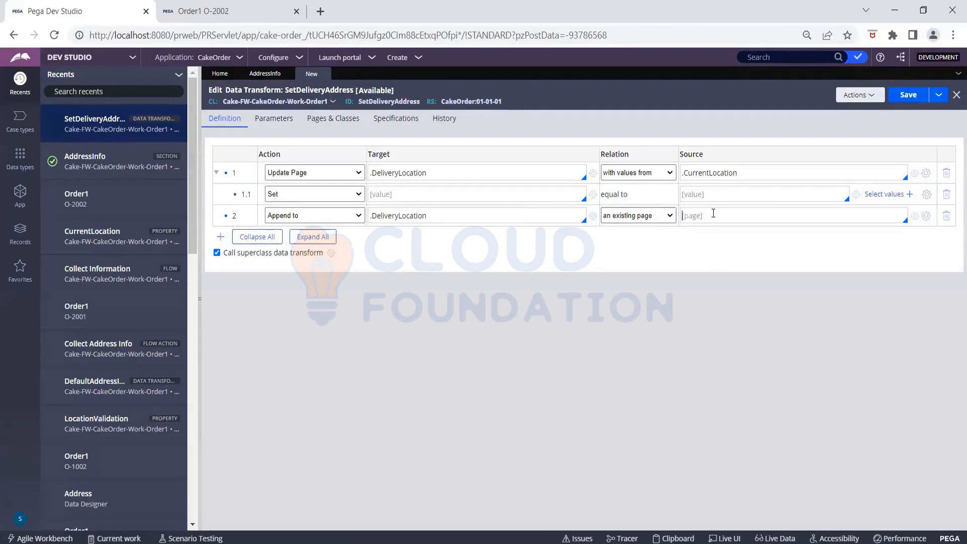
type(".")
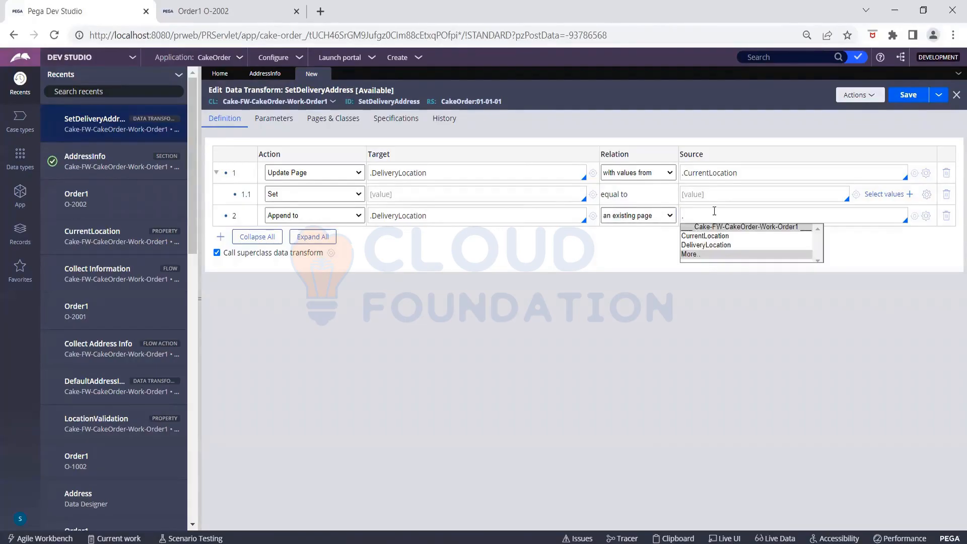
left_click(728, 237)
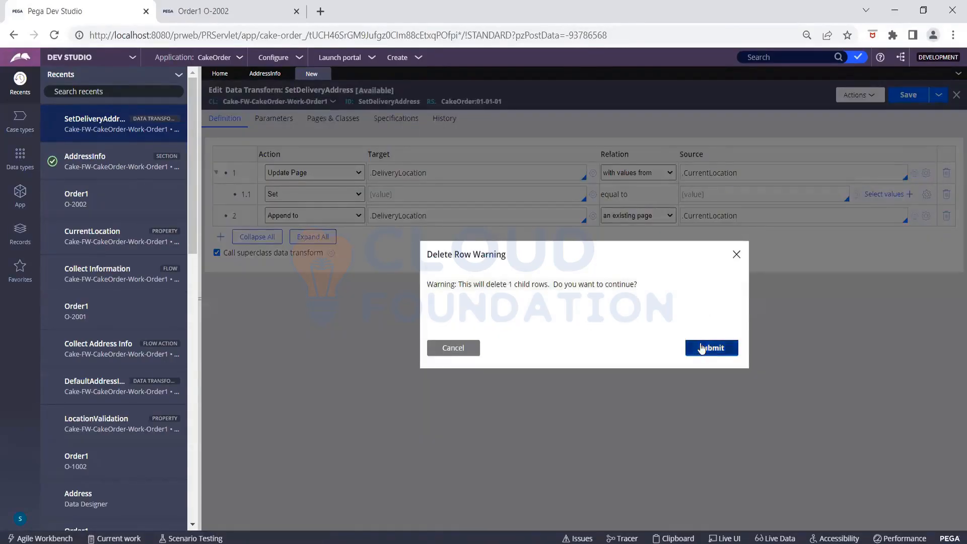
- Confirm the row deletion, save, and change the remaining step to Update Page with values from
left_click(702, 348)
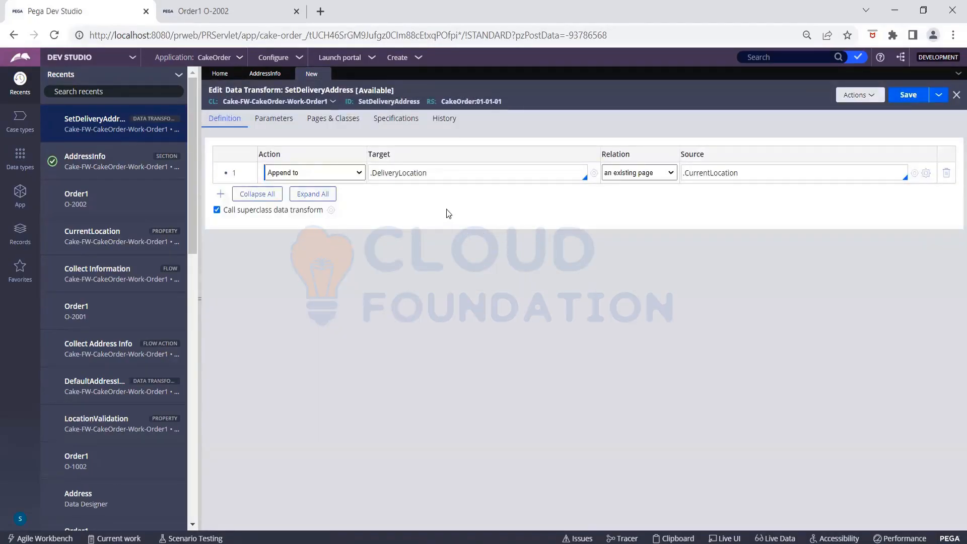
left_click(908, 94)
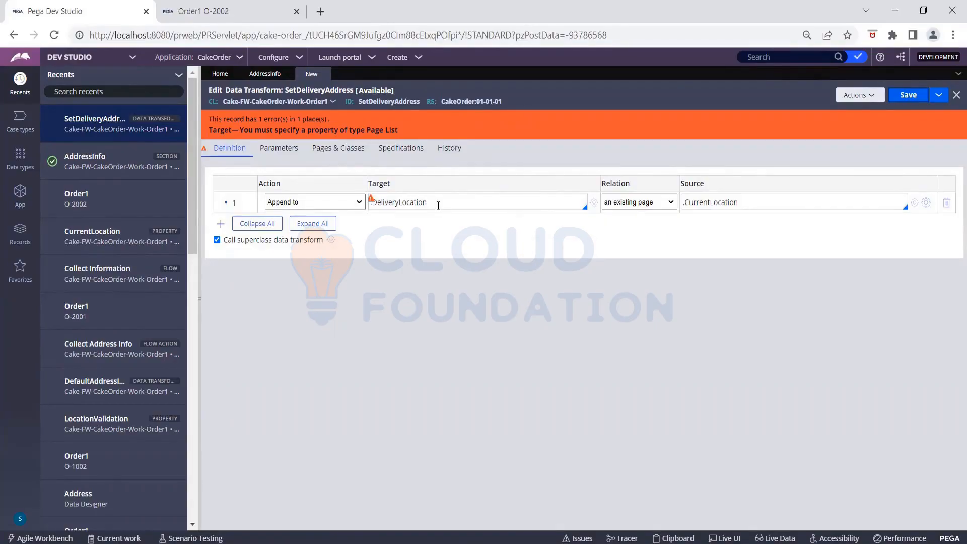
left_click(358, 204)
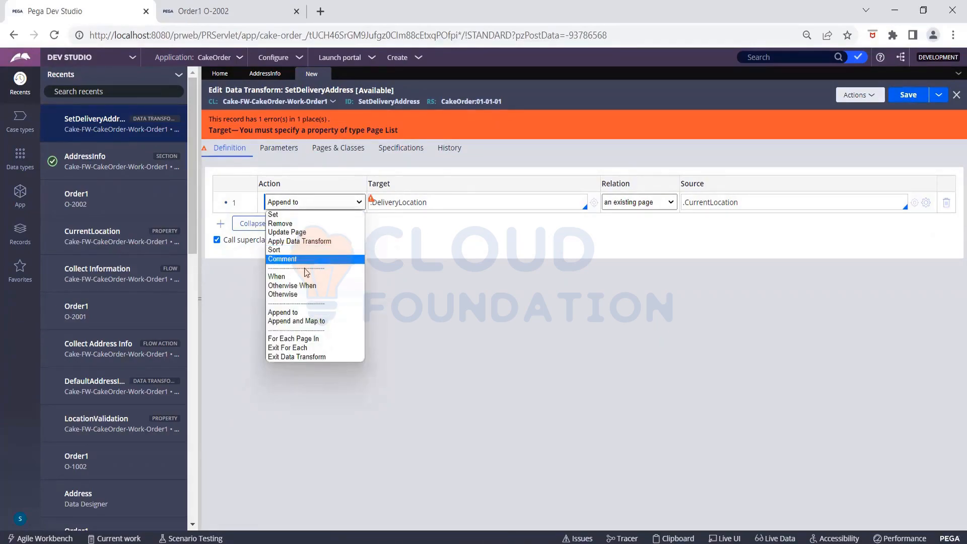
left_click(299, 232)
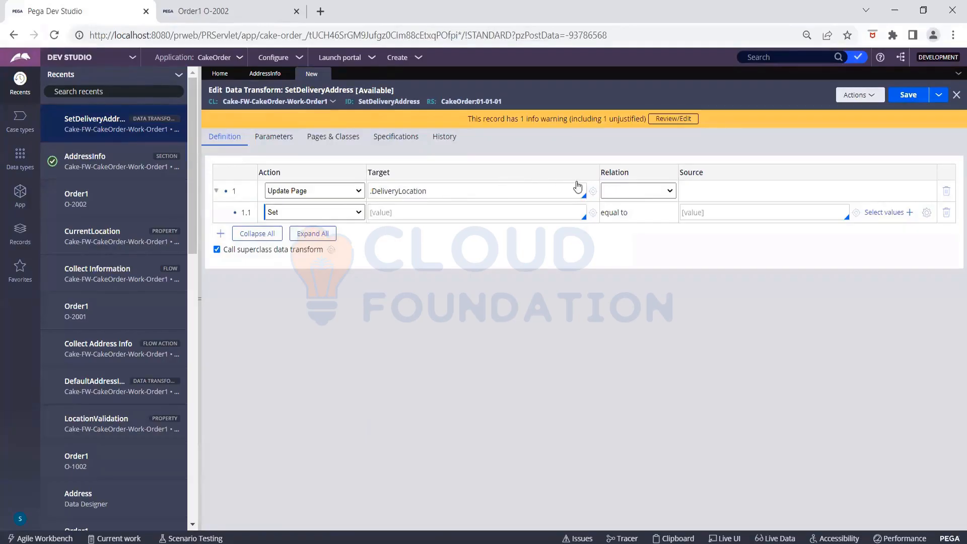
left_click(620, 192)
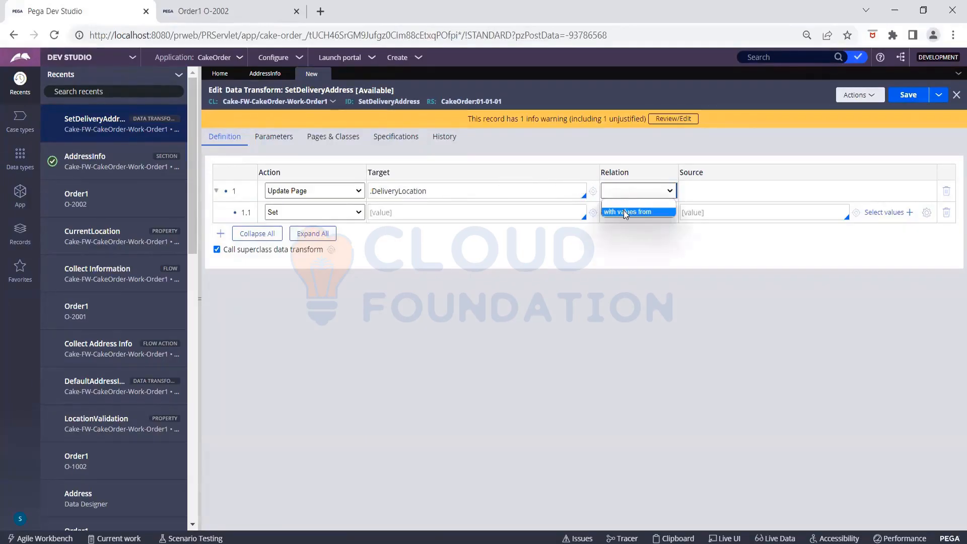
left_click(624, 210)
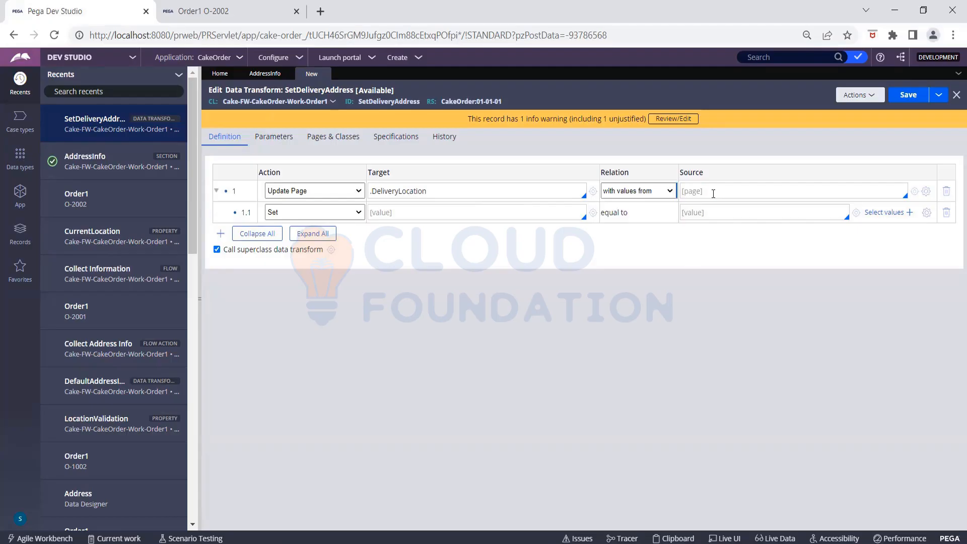
- Delete the Update Page step and its child, confirming the removal
left_click(331, 192)
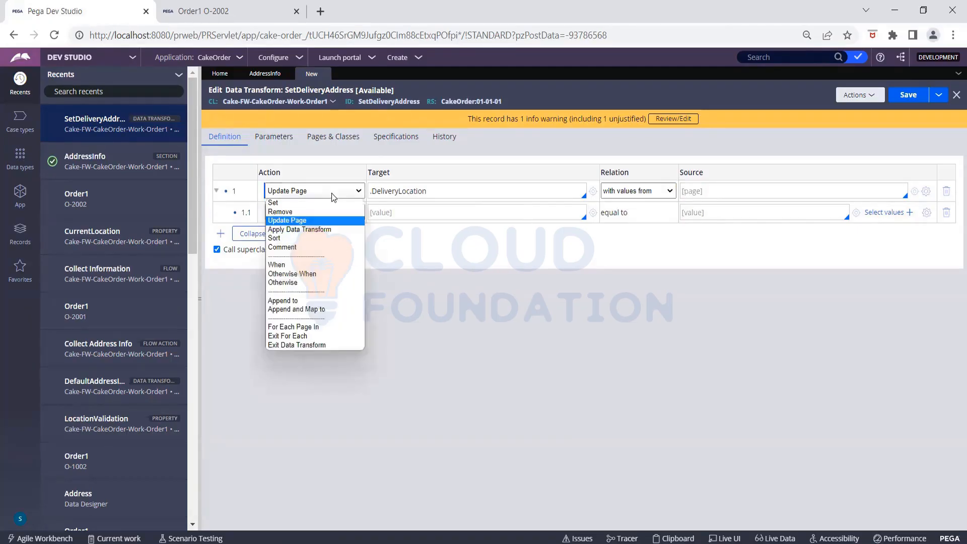
left_click(946, 192)
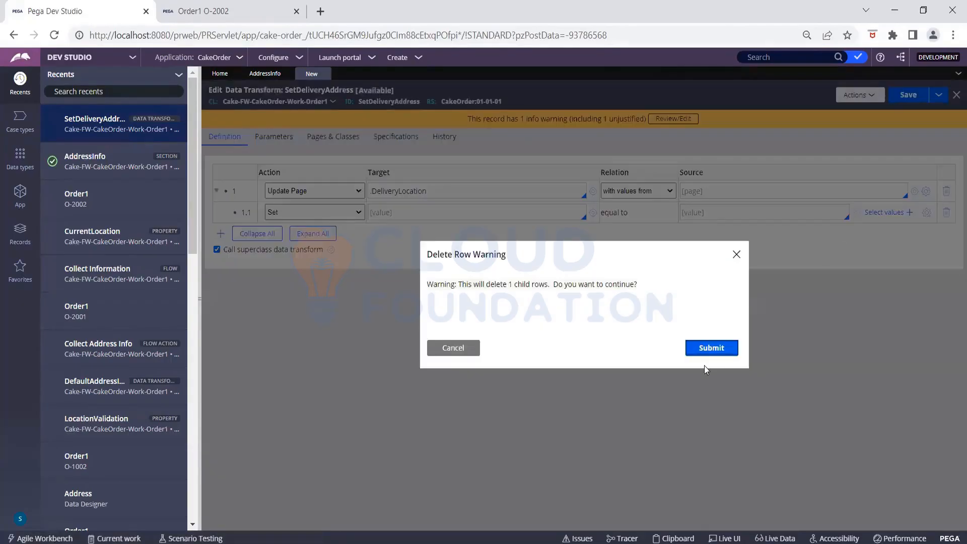
left_click(710, 349)
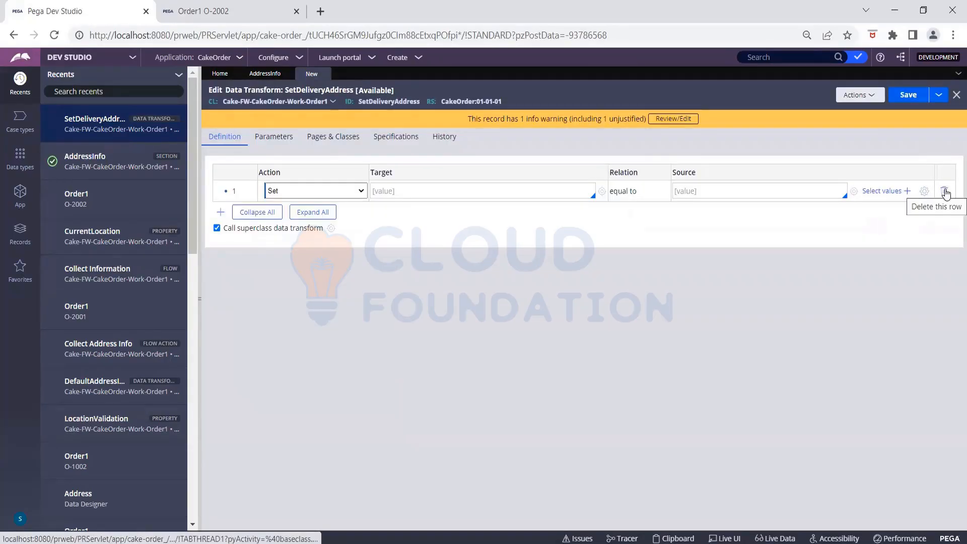
- Set .DeliveryLocation equal to .CurrentLocation in the Set row and save the transform
left_click(441, 191)
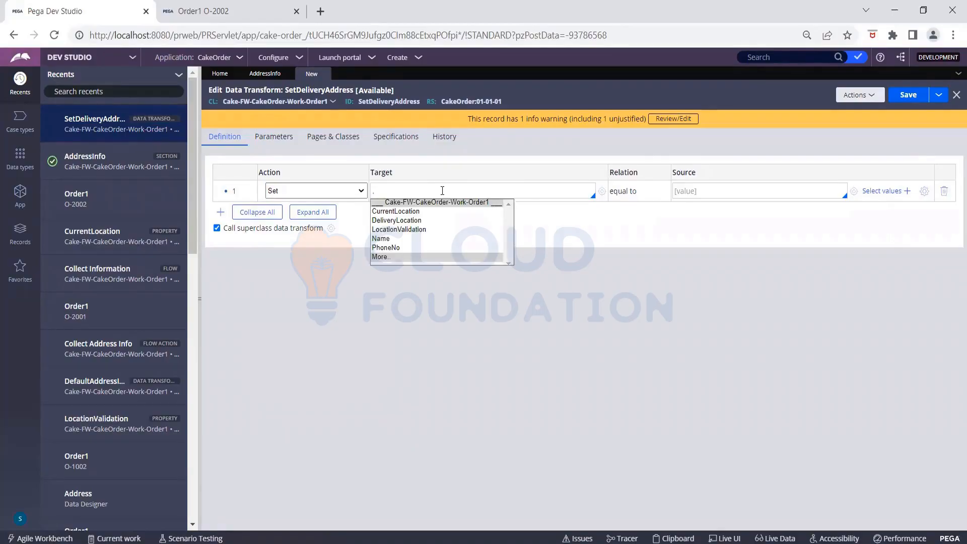
left_click(421, 221)
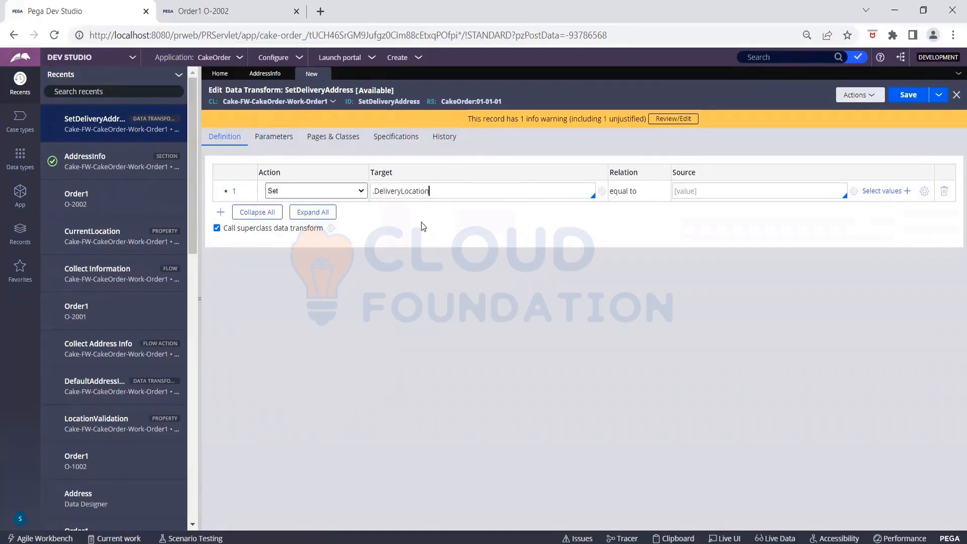
left_click(698, 189)
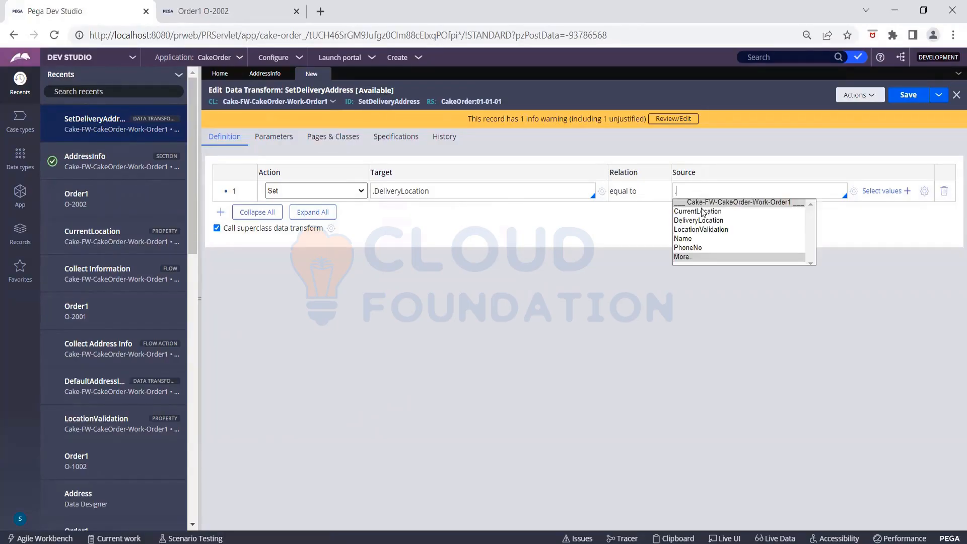
left_click(702, 212)
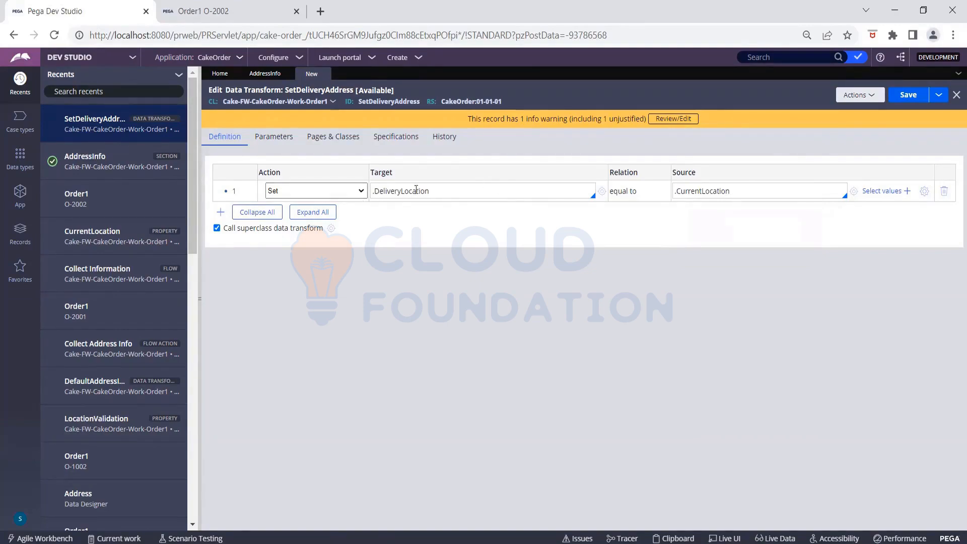
left_click(906, 98)
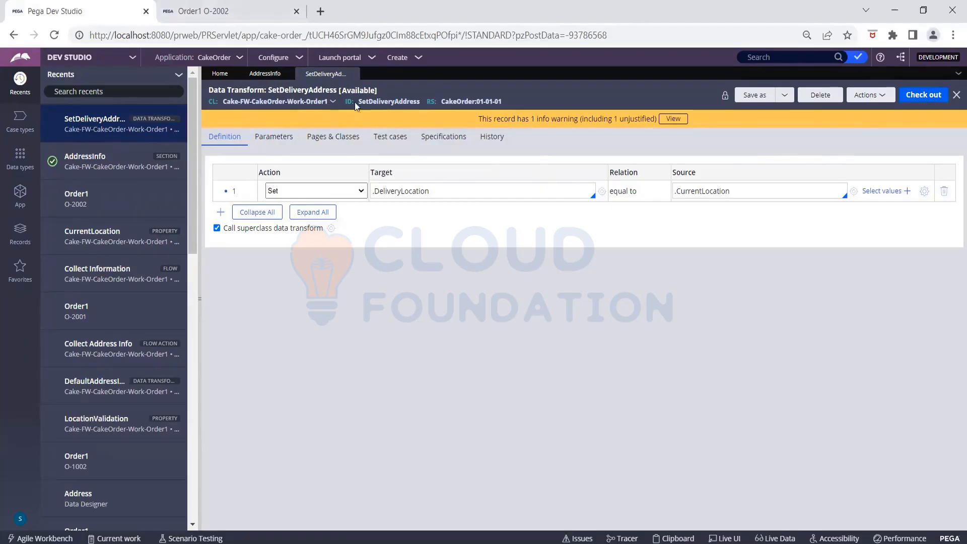
- Apply the checkbox's Run data transform SetDeliveryAddress action and save the AddressInfo section
left_click(266, 74)
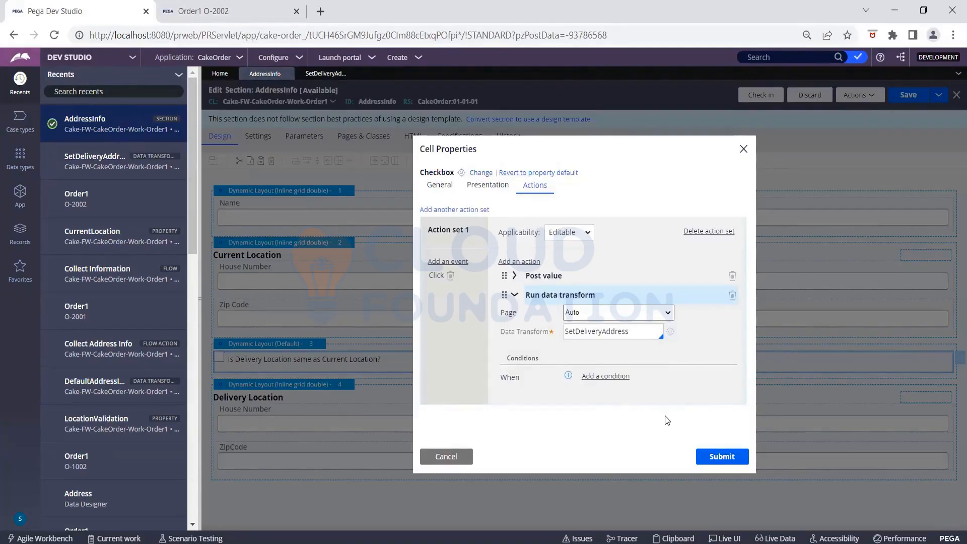
left_click(713, 461)
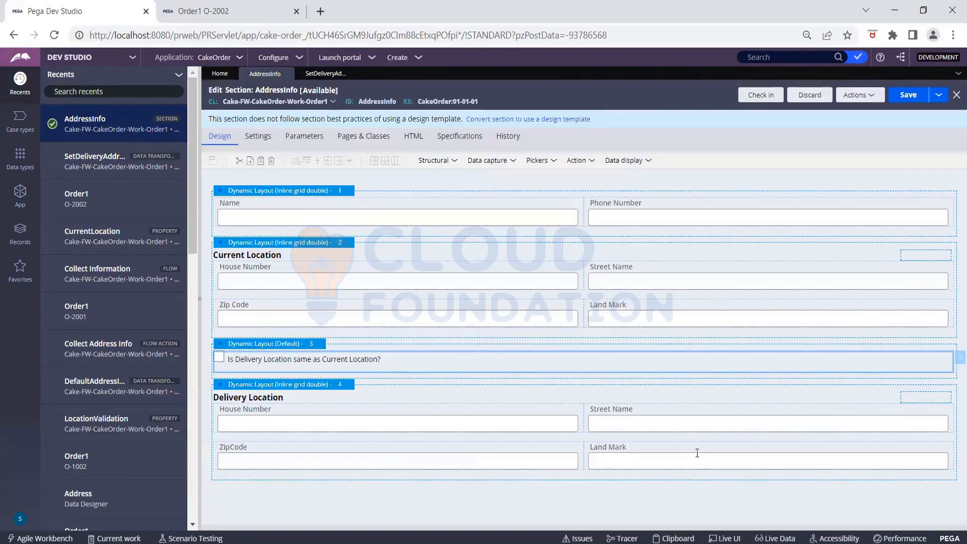
left_click(895, 99)
- Refresh case O-2002, reopen Collect Address Info, and untick then re-tick the delivery-same-as-current box
left_click(233, 14)
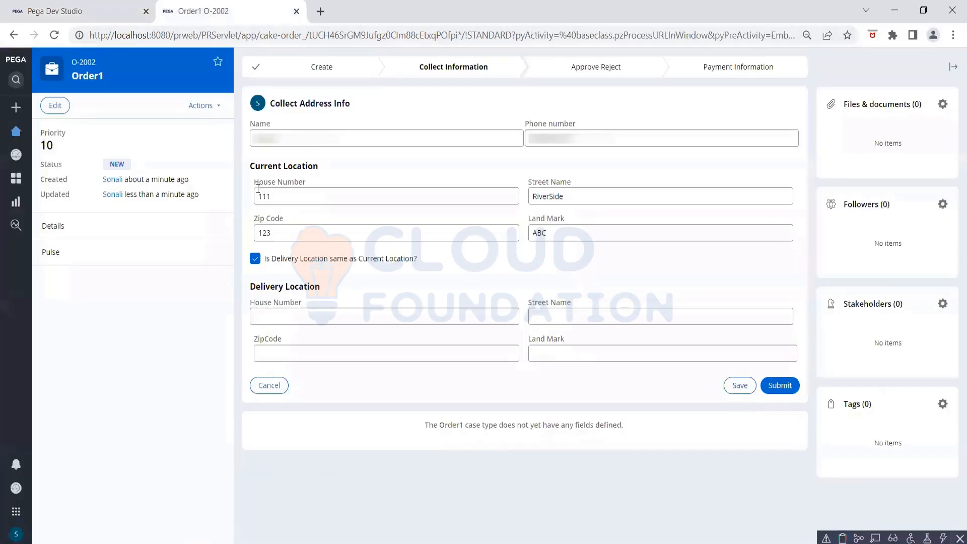
left_click(201, 105)
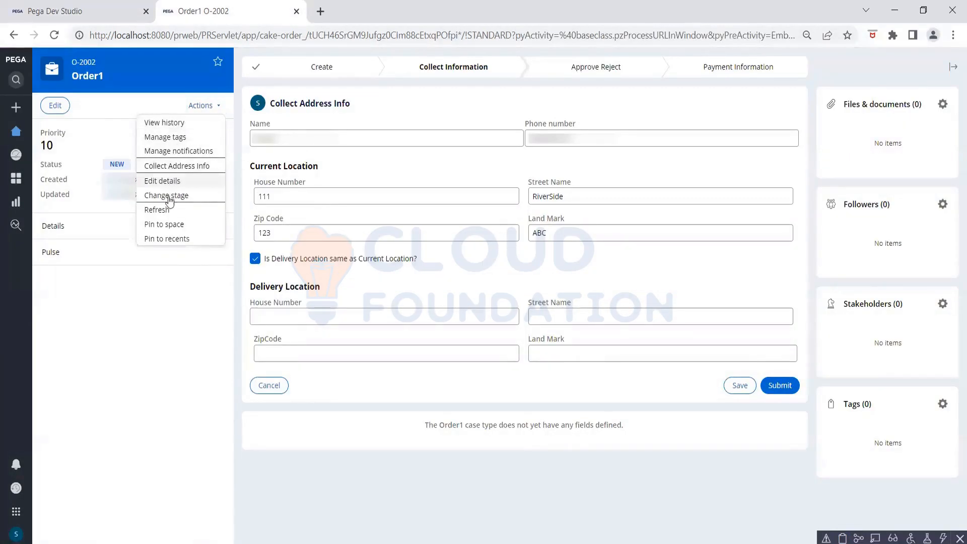
left_click(167, 209)
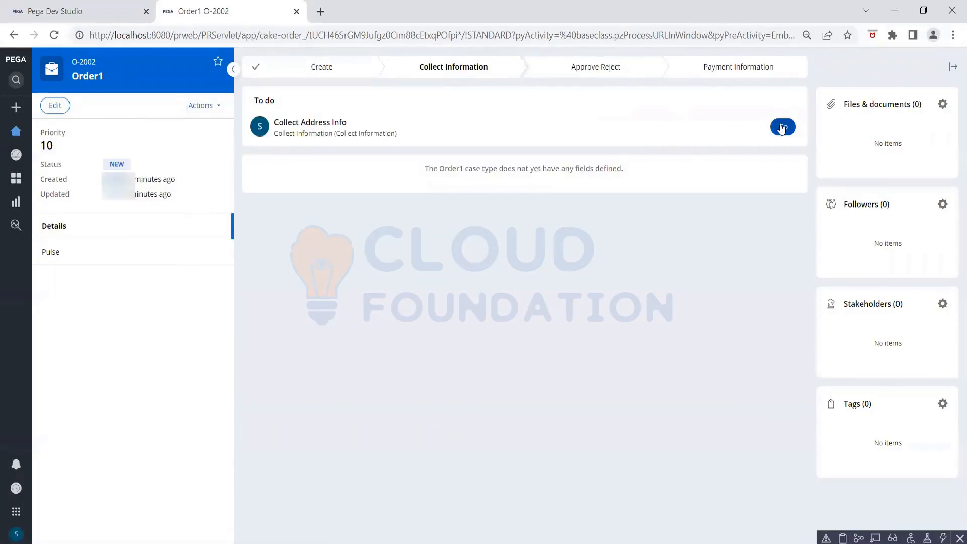
left_click(781, 128)
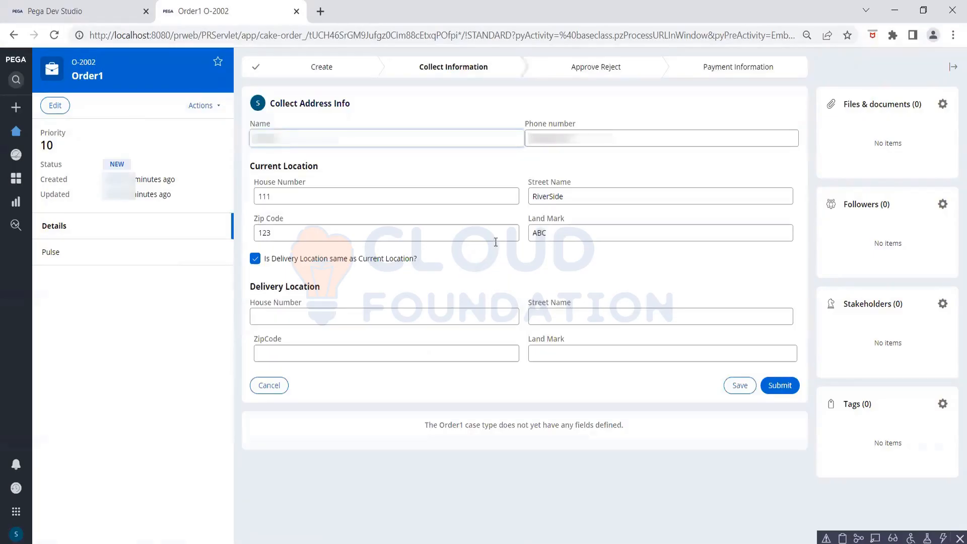
left_click(258, 259)
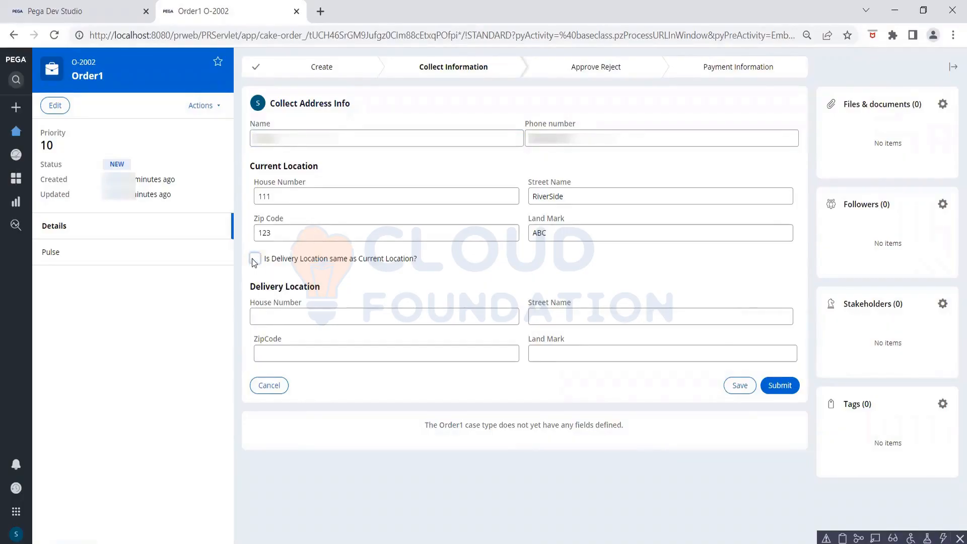
left_click(254, 261)
- Replace the old Clipboard Viewer with a fresh one for the case
mouse_move(635, 542)
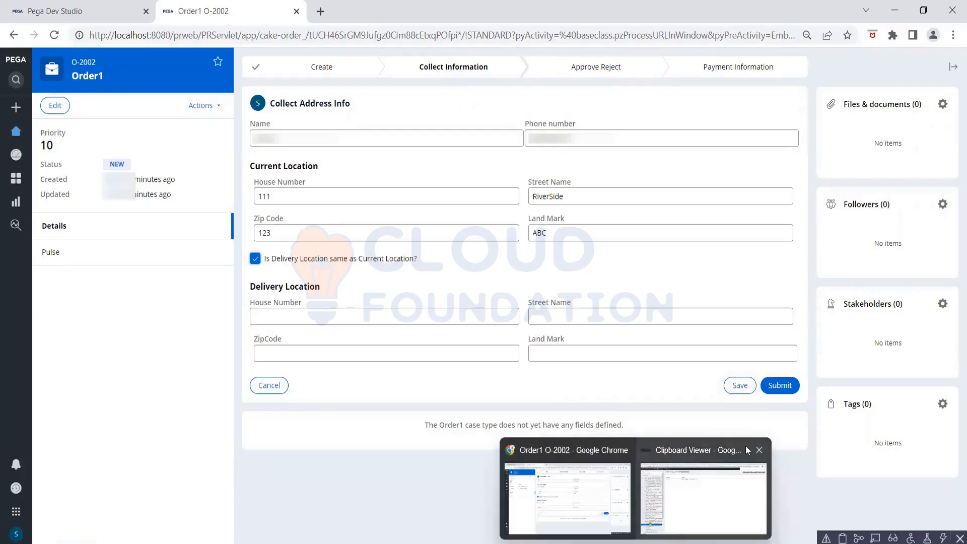
left_click(759, 450)
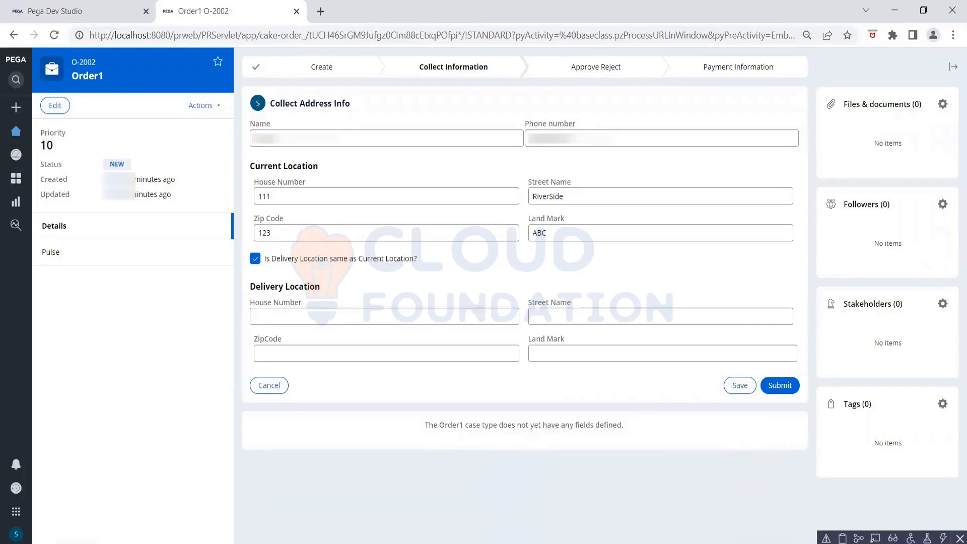
left_click(843, 538)
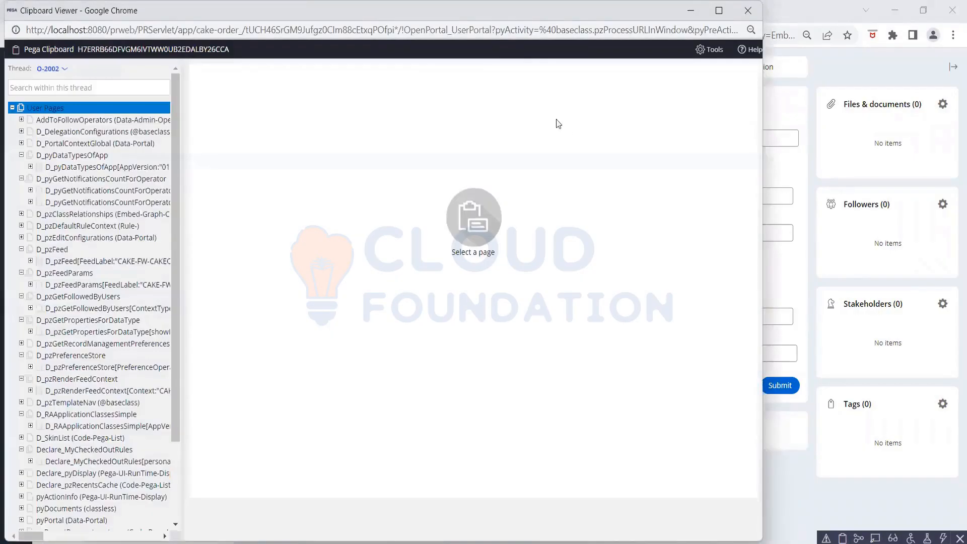
- Maximize the Clipboard Viewer and compare pyWorkPage's filled CurrentLocation with DeliveryLocation, which holds only pxObjClass
left_click_drag(478, 7, 496, 108)
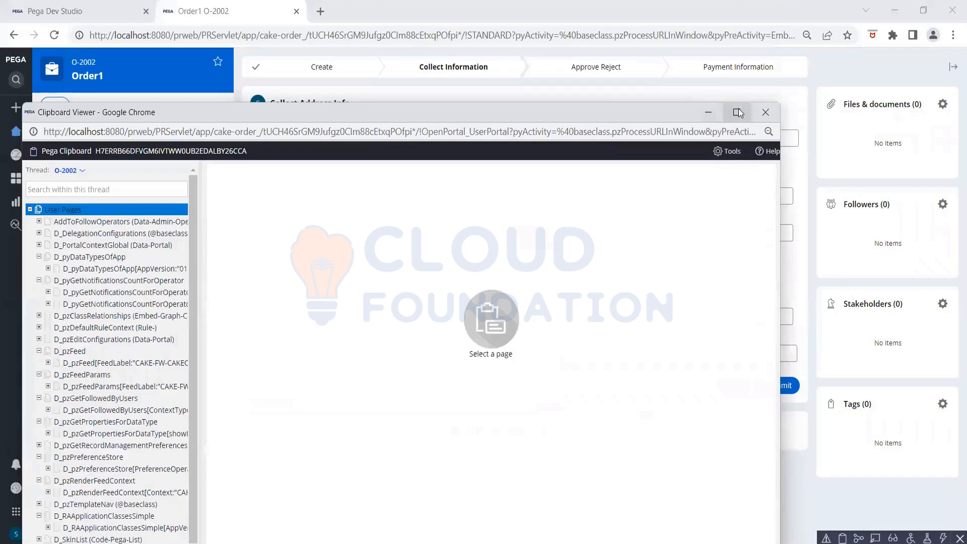
left_click(737, 112)
scroll(104, 186, "down", 3)
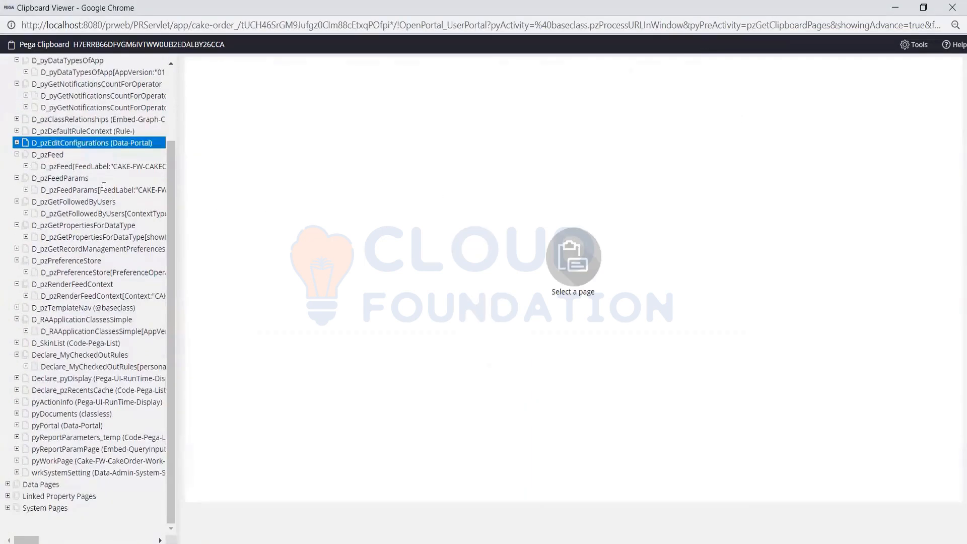
left_click(17, 460)
left_click(61, 469)
left_click(66, 481)
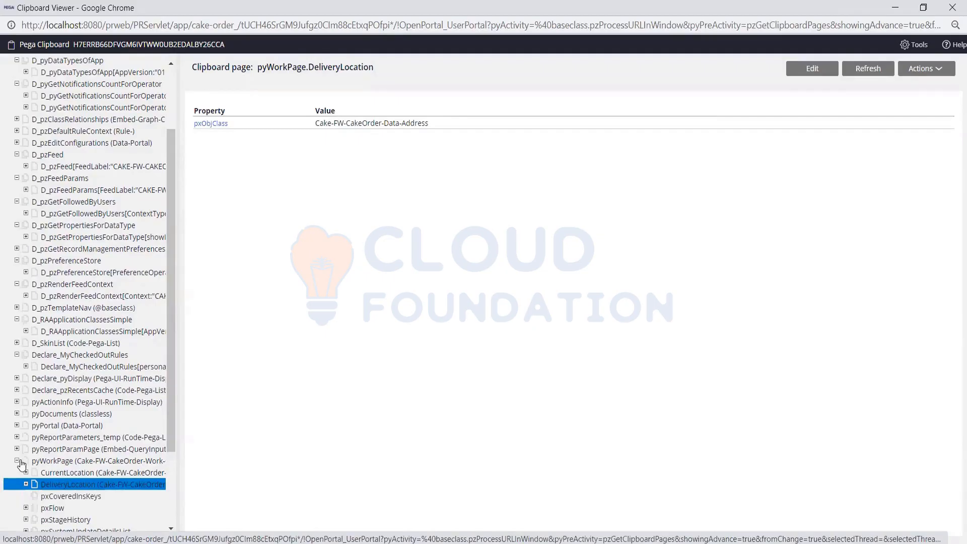
left_click(55, 460)
left_click(61, 484)
left_click_drag(58, 481, 43, 476)
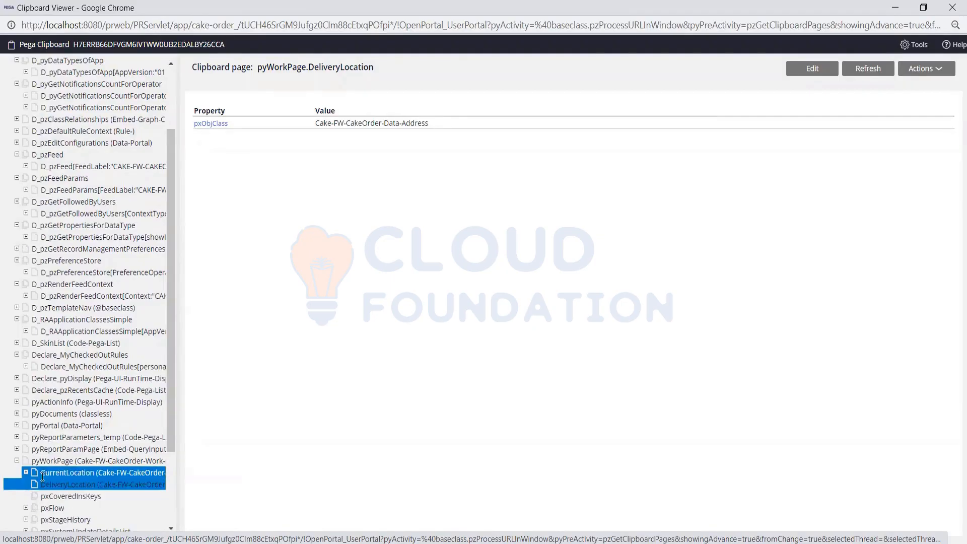
left_click(43, 472)
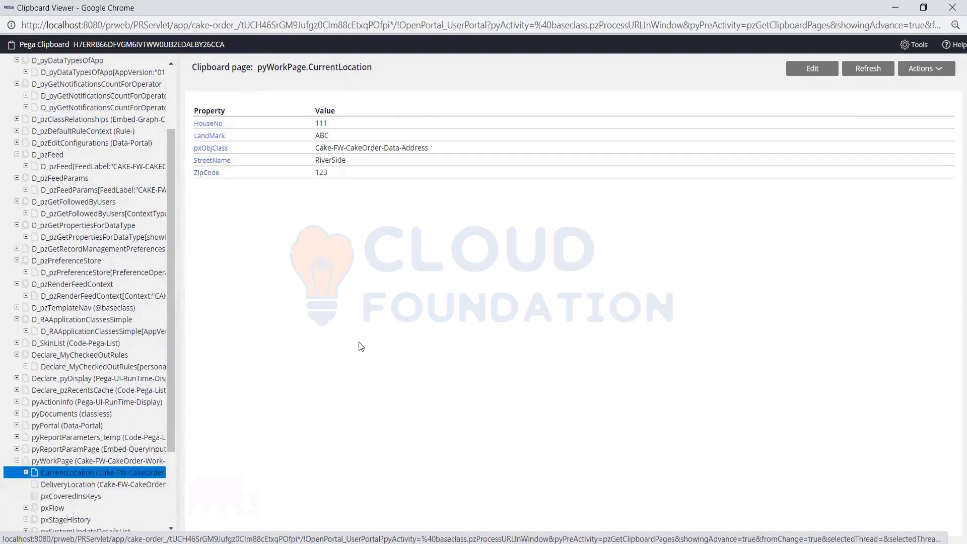
left_click_drag(150, 469, 127, 487)
left_click(127, 486)
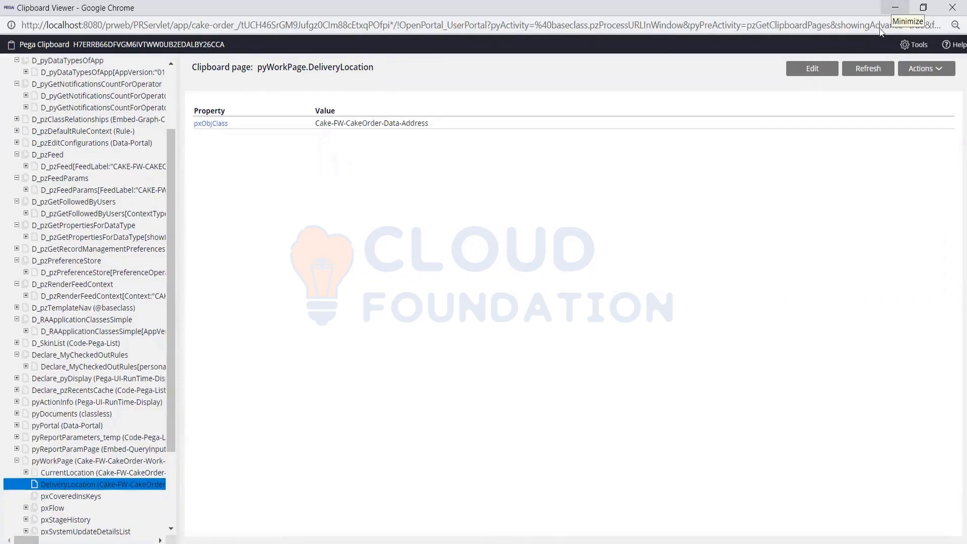
- Close the Clipboard Viewer and return to Dev Studio
left_click(895, 7)
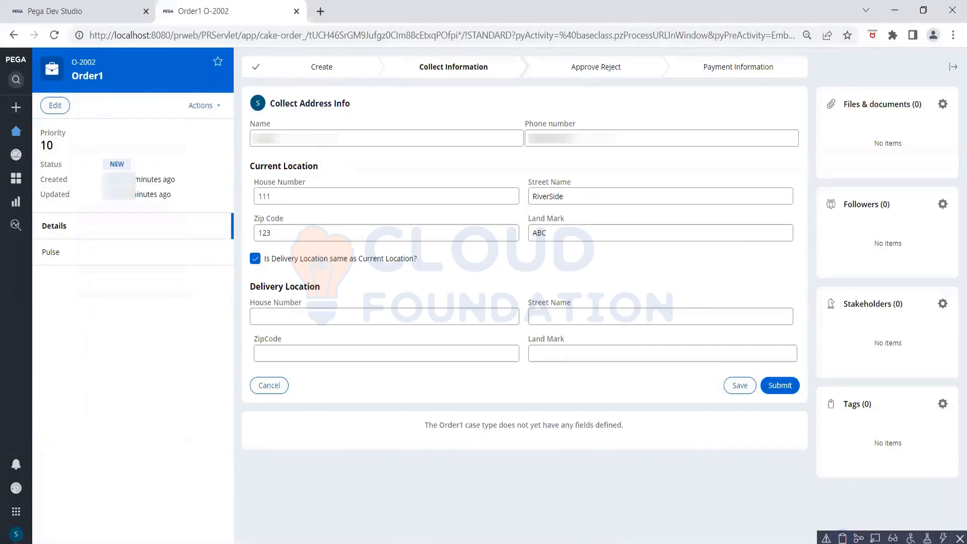
mouse_move(635, 541)
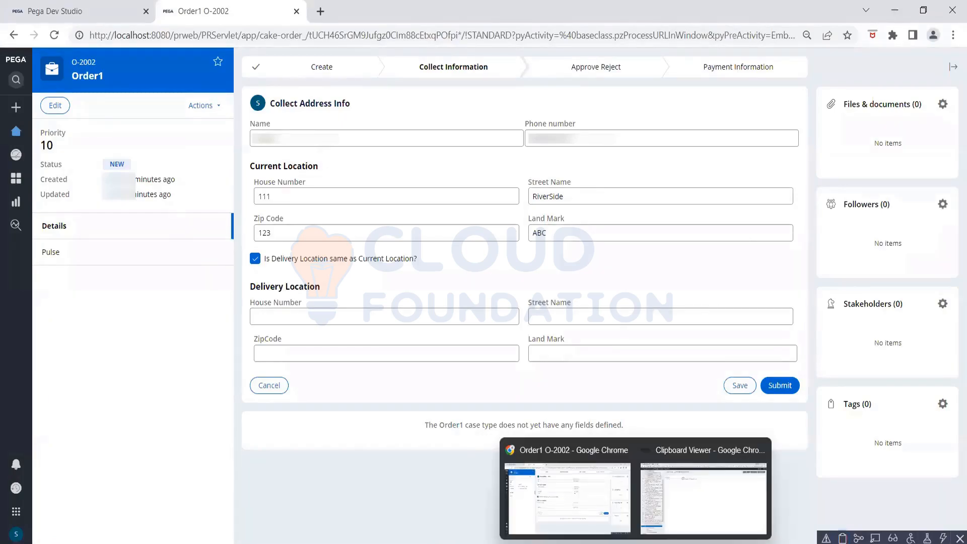
left_click(759, 450)
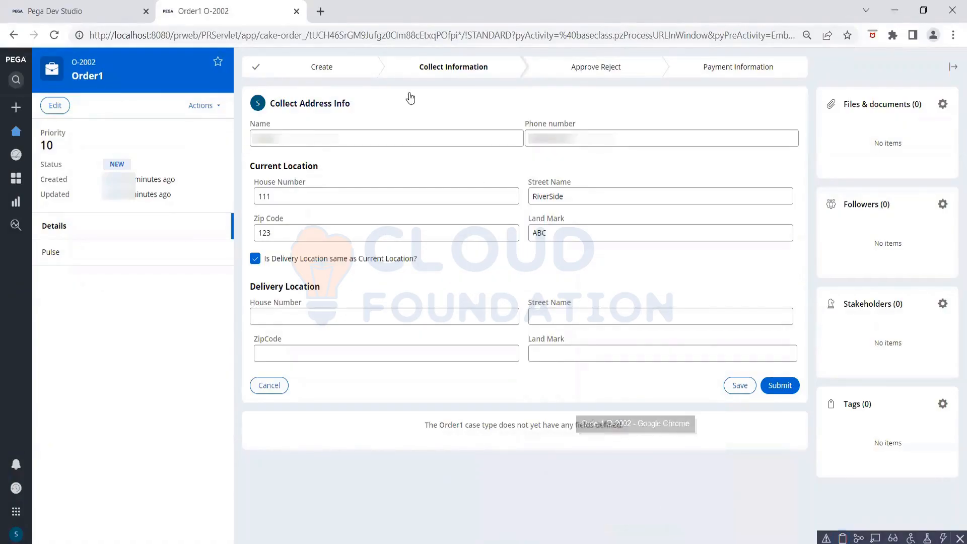
left_click(82, 15)
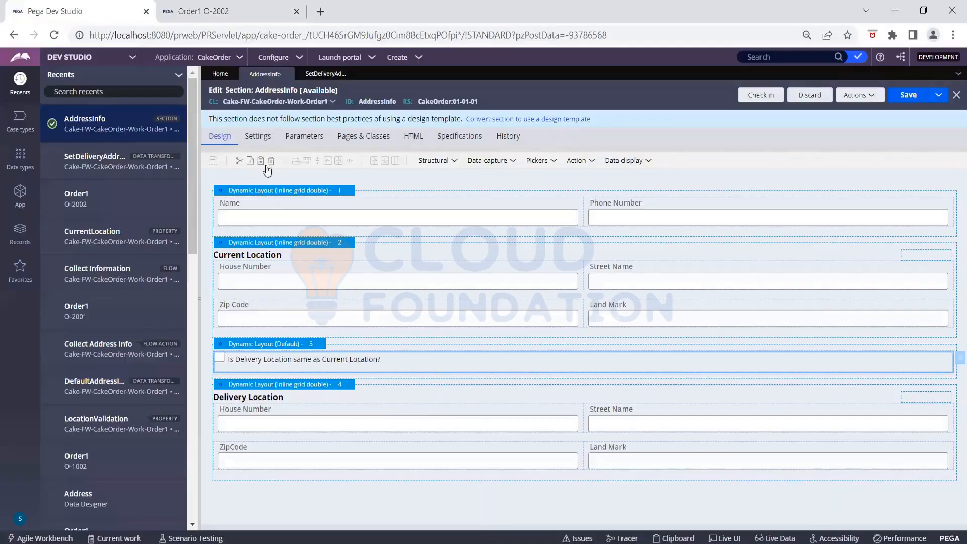
- Check out SetDeliveryAddress and make row 1 Update Page with values from .CurrentLocation
left_click(312, 75)
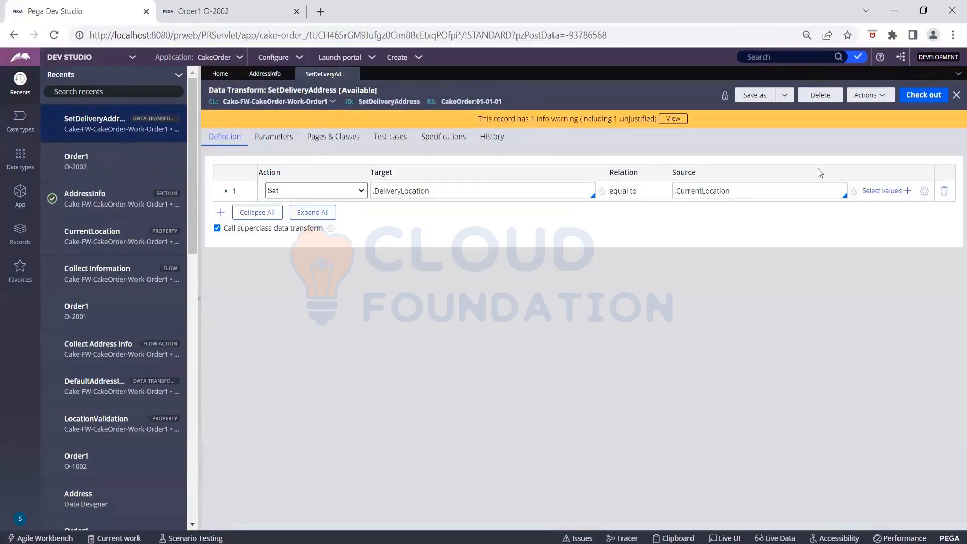
left_click(920, 95)
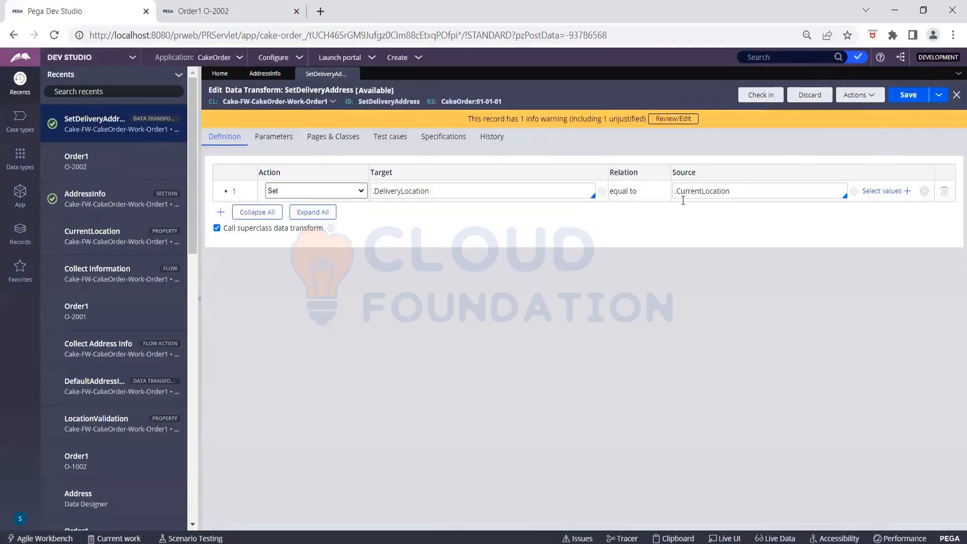
left_click(298, 191)
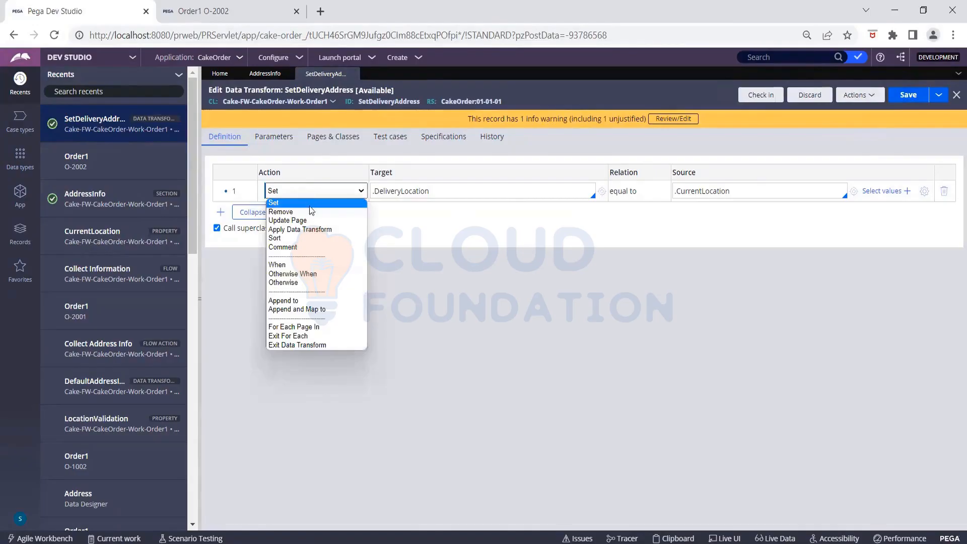
left_click(304, 221)
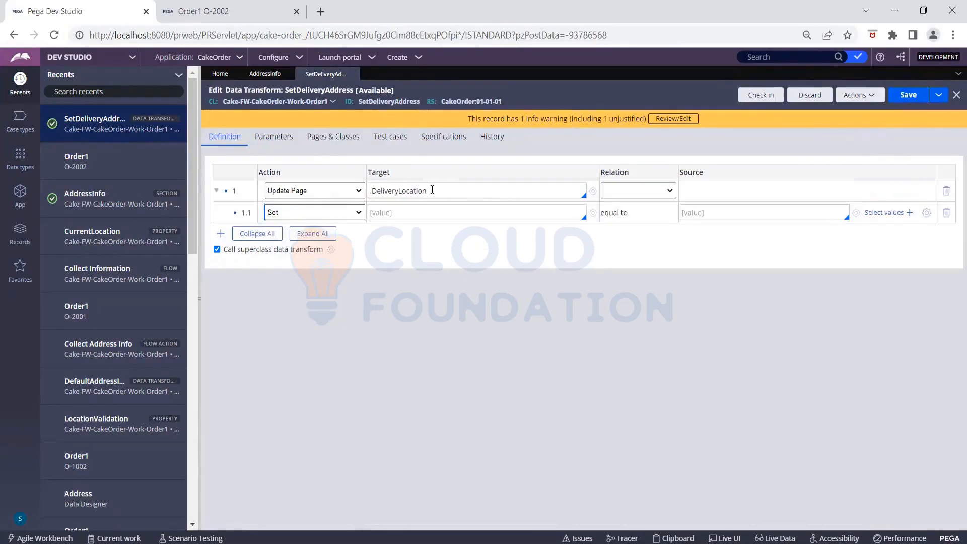
left_click(654, 191)
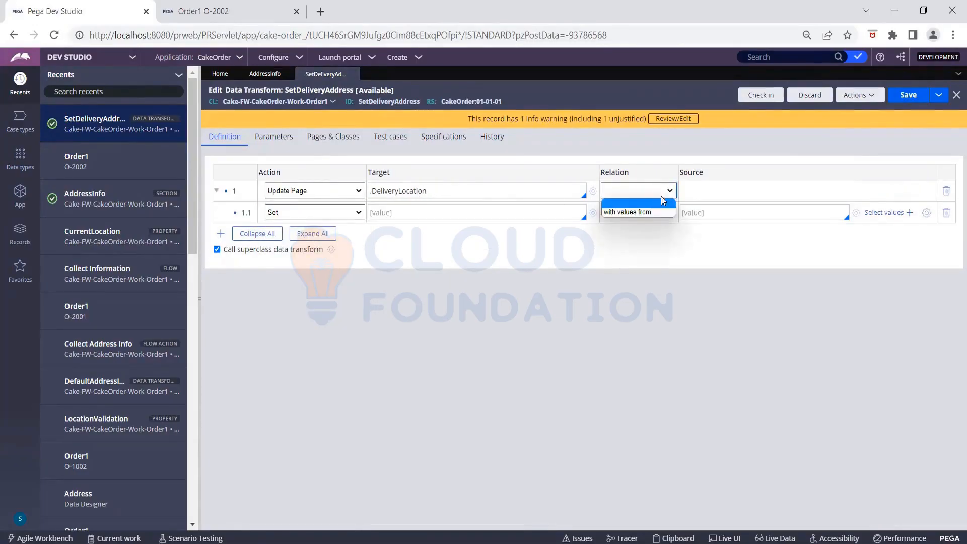
left_click(655, 210)
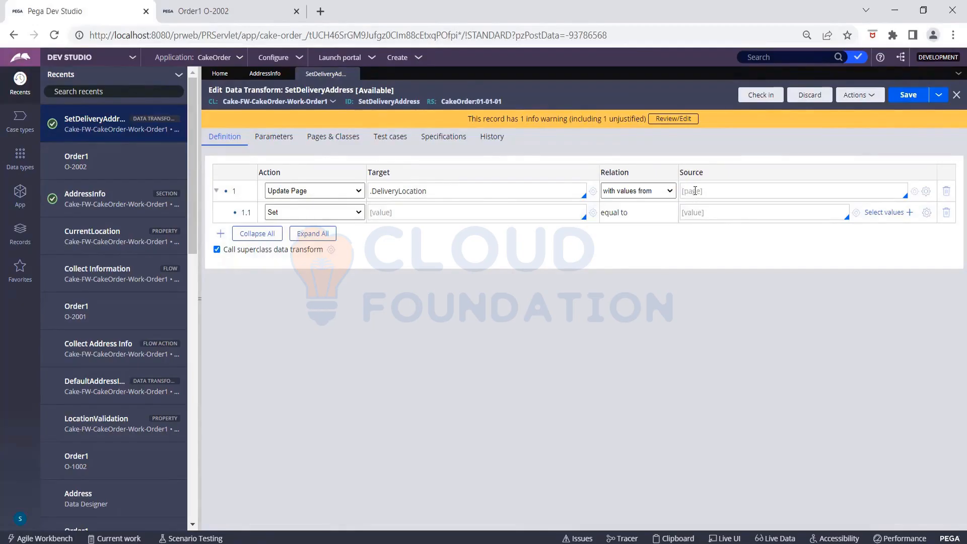
left_click(694, 191)
type(".")
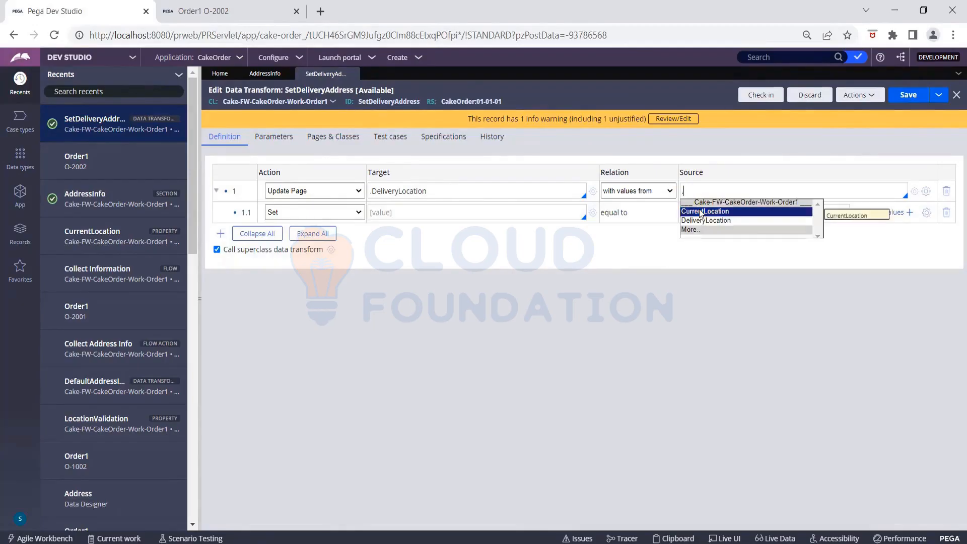
left_click(699, 212)
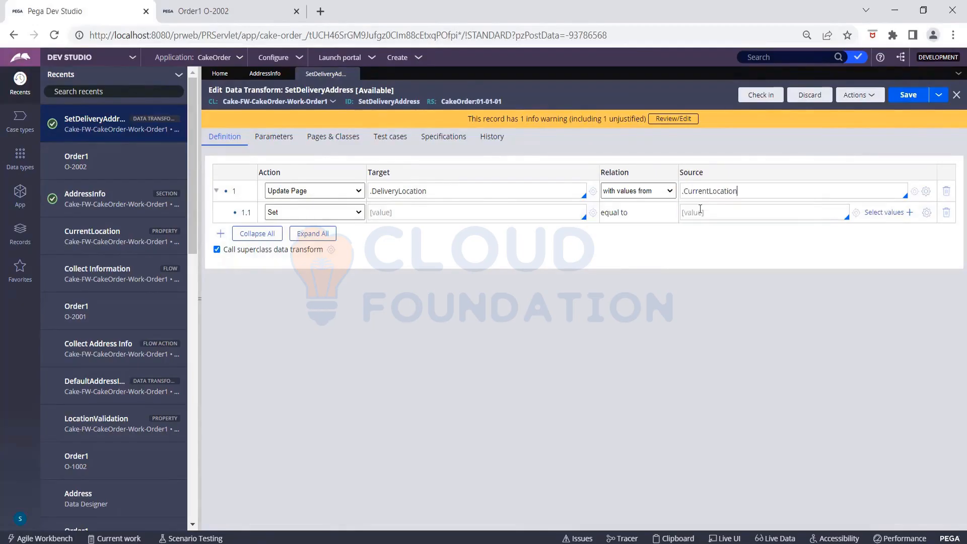
- In row 1.1, set .HouseNo equal to .HouseNo
left_click(407, 208)
type(".")
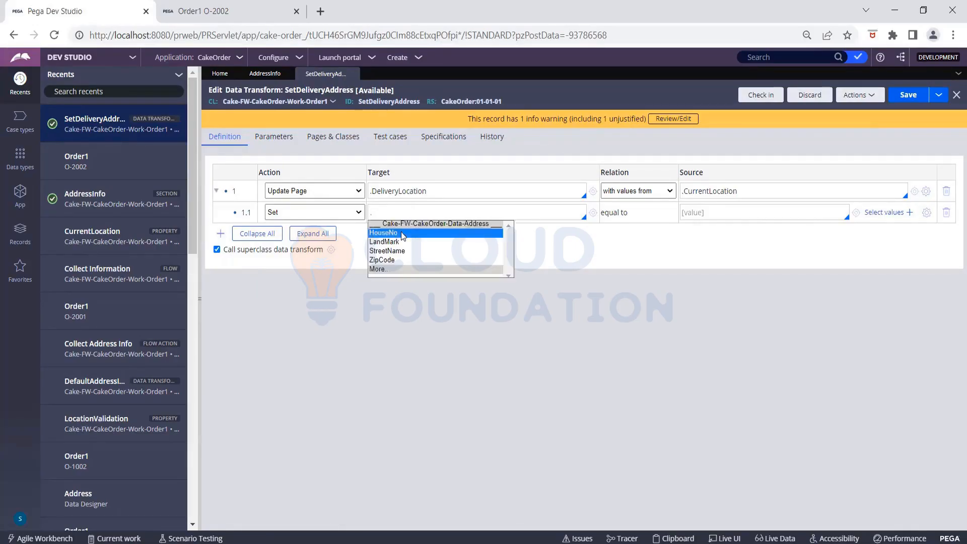
left_click(471, 234)
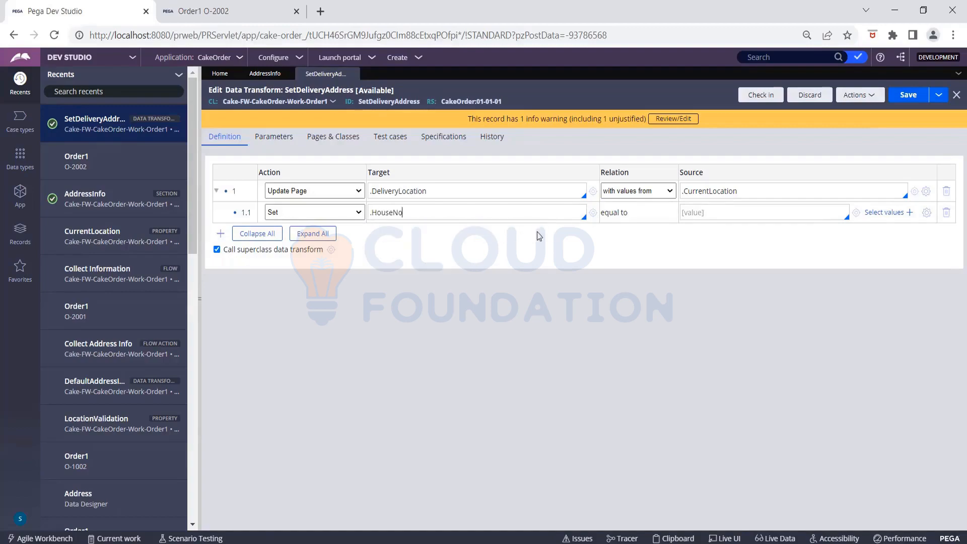
left_click(700, 212)
type(".")
left_click(692, 234)
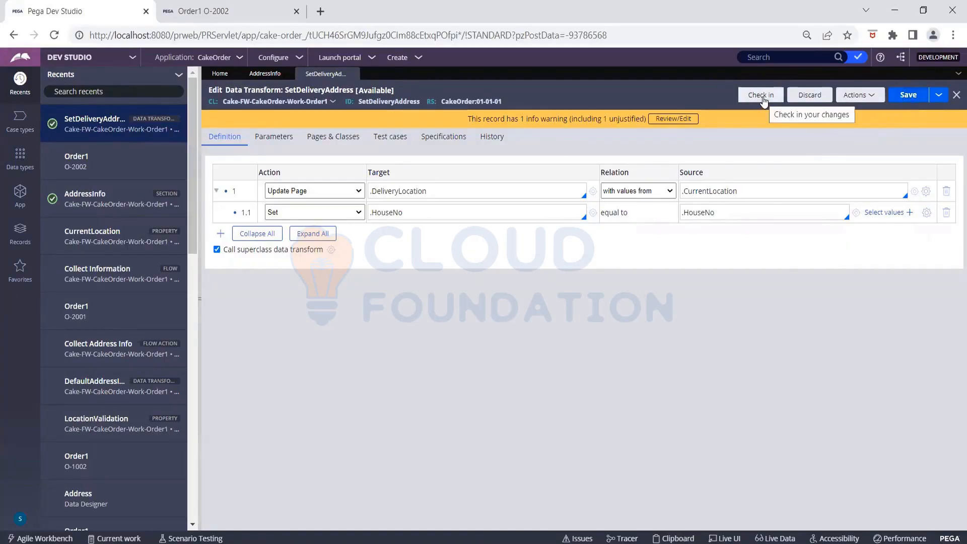
- Refresh case O-2002, reopen Collect Address Info, then untick and re-tick the delivery-same-as-current box
left_click(254, 13)
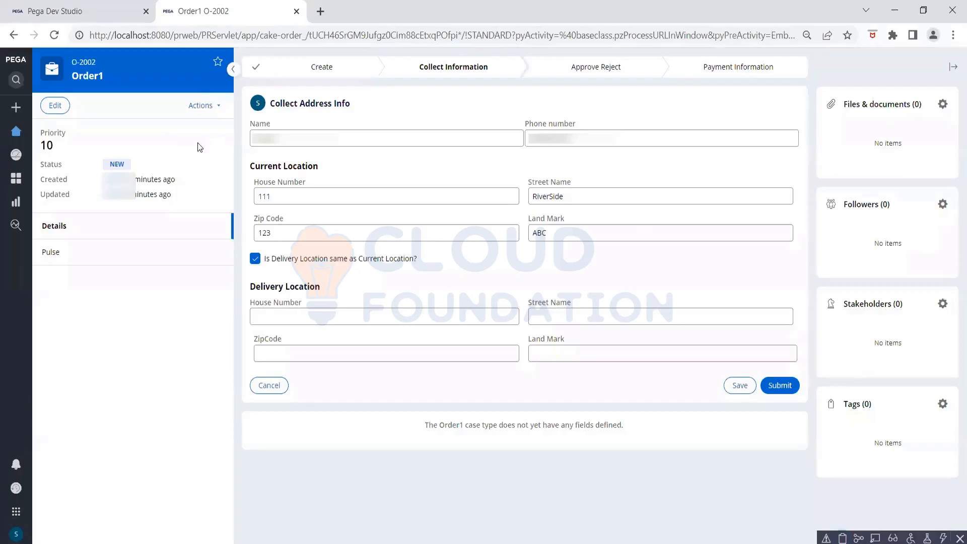
left_click(201, 106)
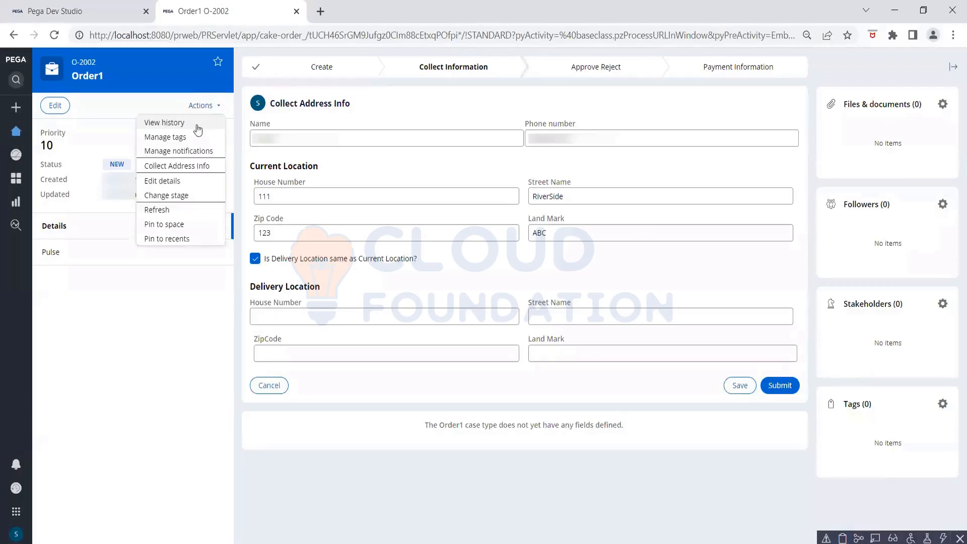
left_click(160, 209)
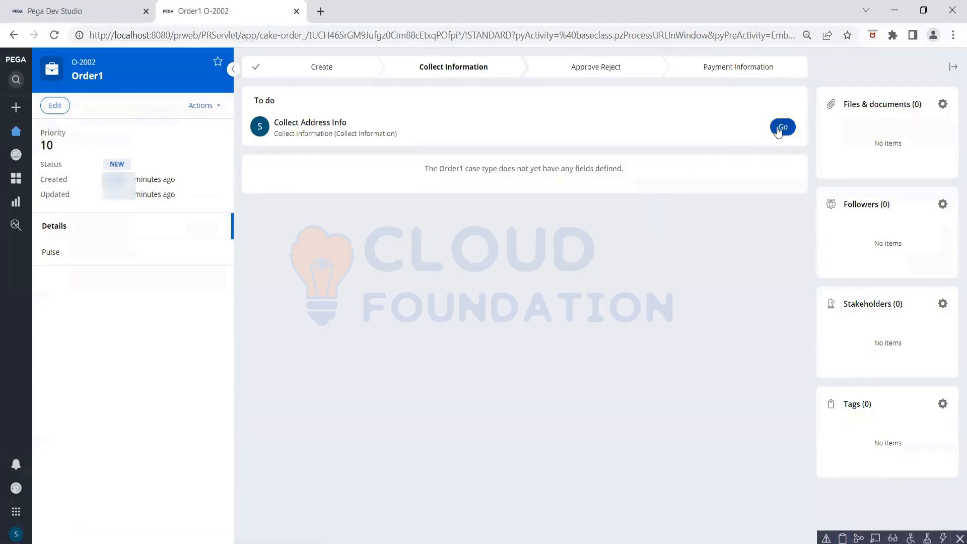
left_click(782, 127)
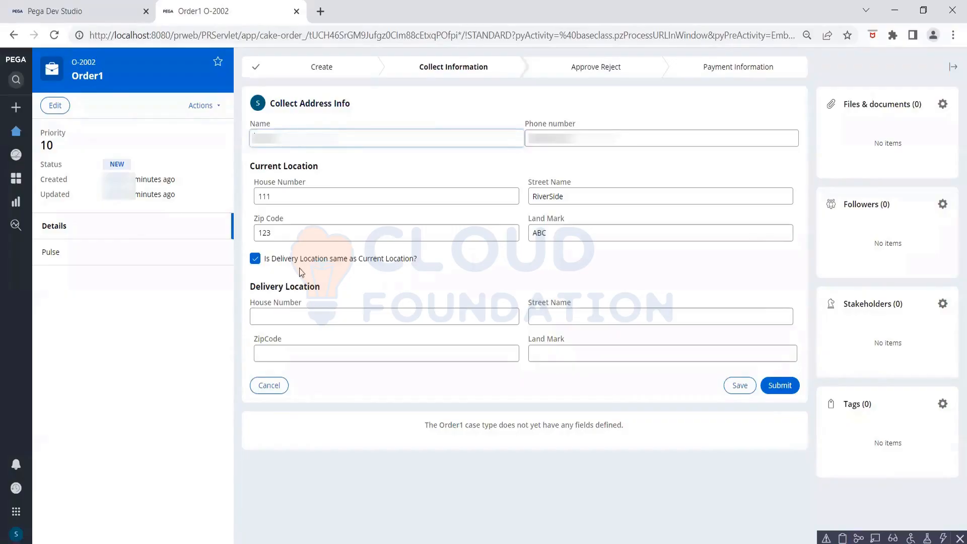
left_click(255, 259)
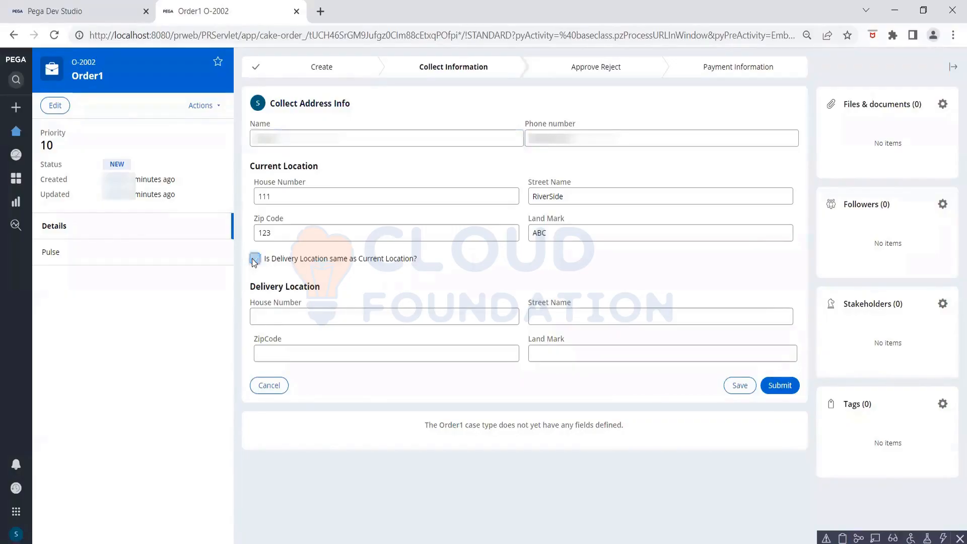
left_click(254, 259)
- Inspect DeliveryLocation under pyWorkPage in the maximized Clipboard, then return to the Order1 case window
left_click(841, 538)
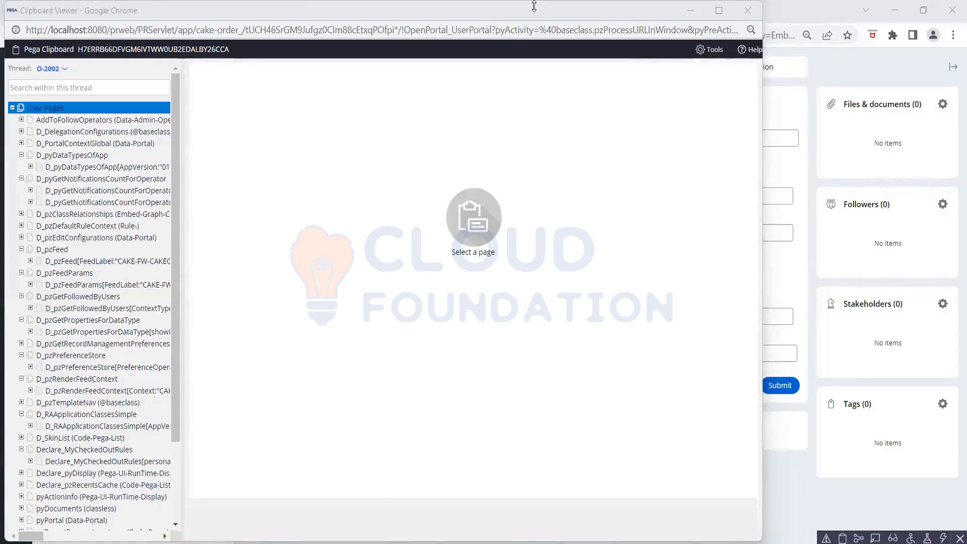
left_click_drag(535, 4, 551, 93)
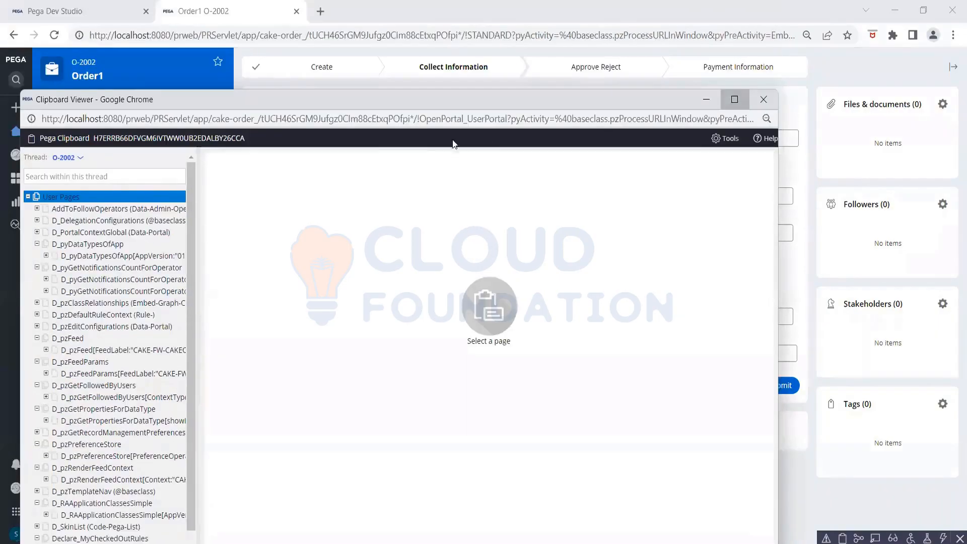
left_click(735, 99)
scroll(76, 423, "down", 3)
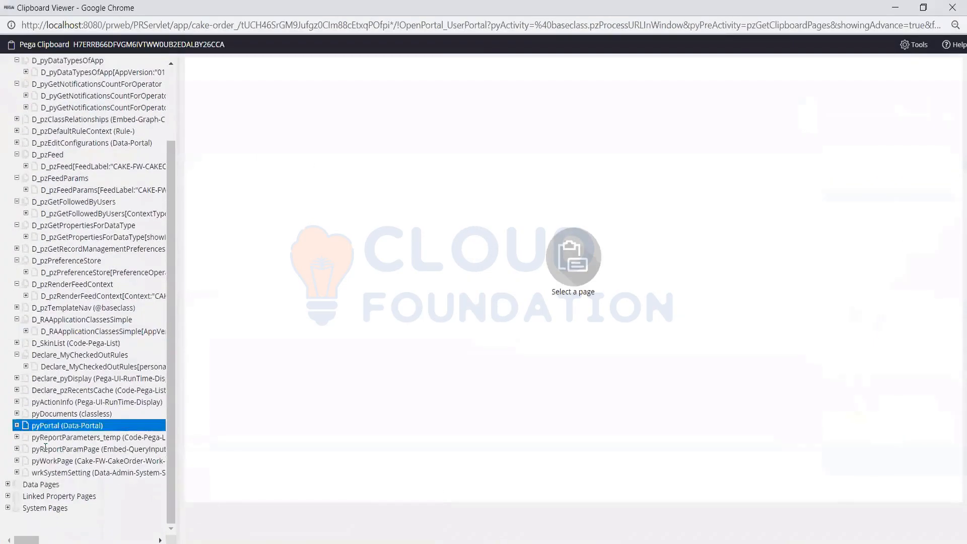
left_click(16, 460)
left_click(63, 483)
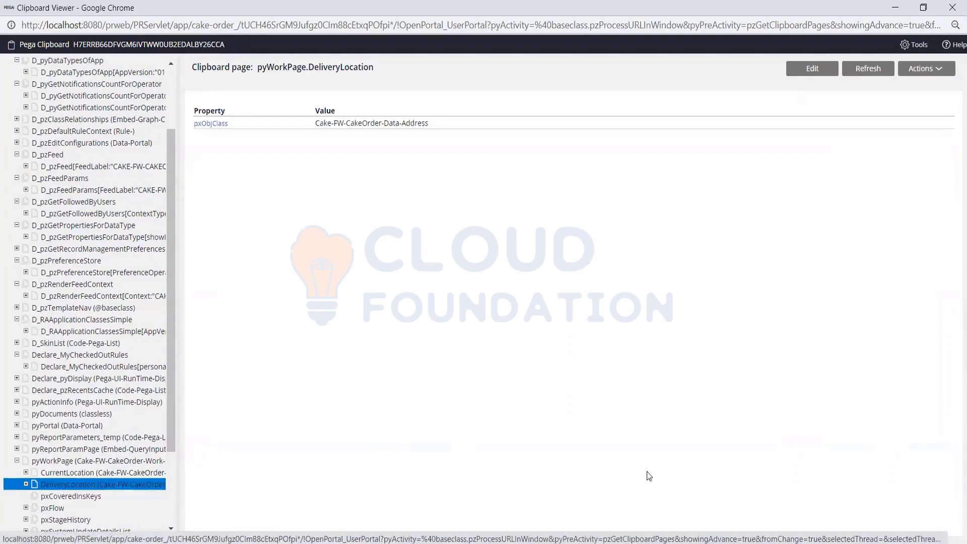
mouse_move(653, 536)
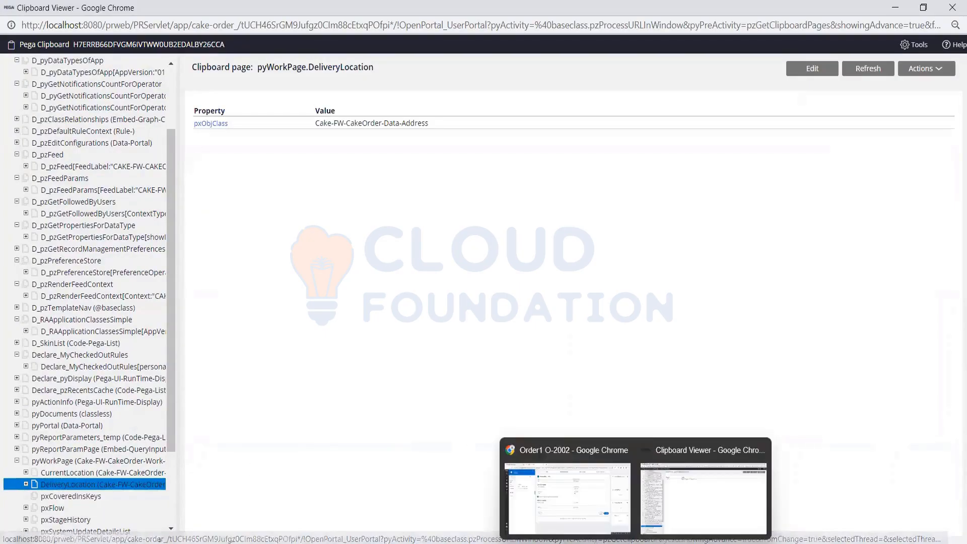
left_click(607, 489)
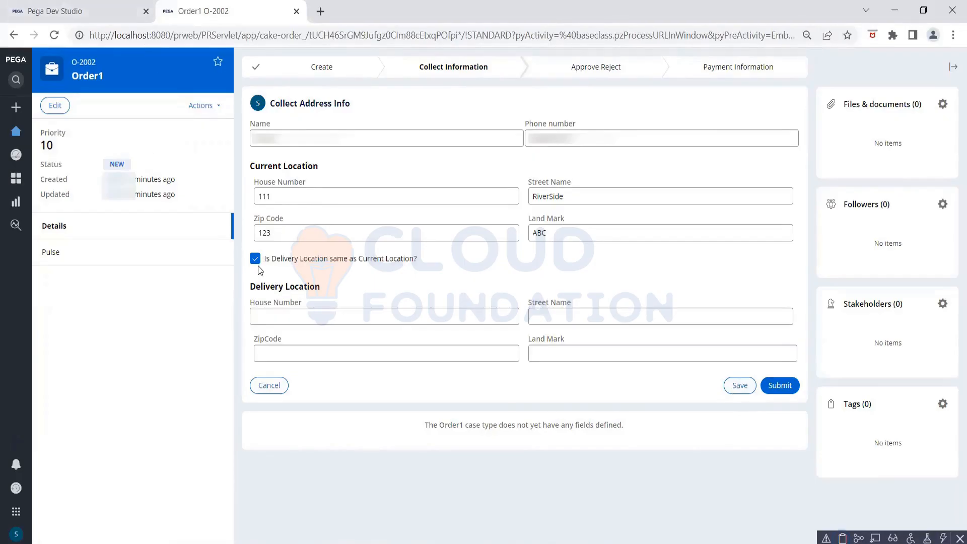
- In Dev Studio, show the AddressInfo checkbox cell's Actions, listing Post value and Run data transform
left_click(70, 19)
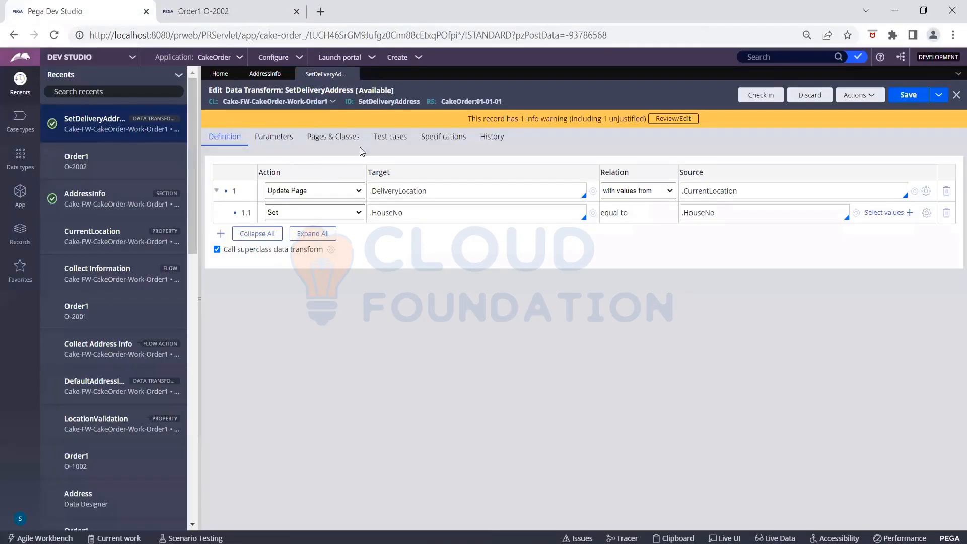
left_click(266, 74)
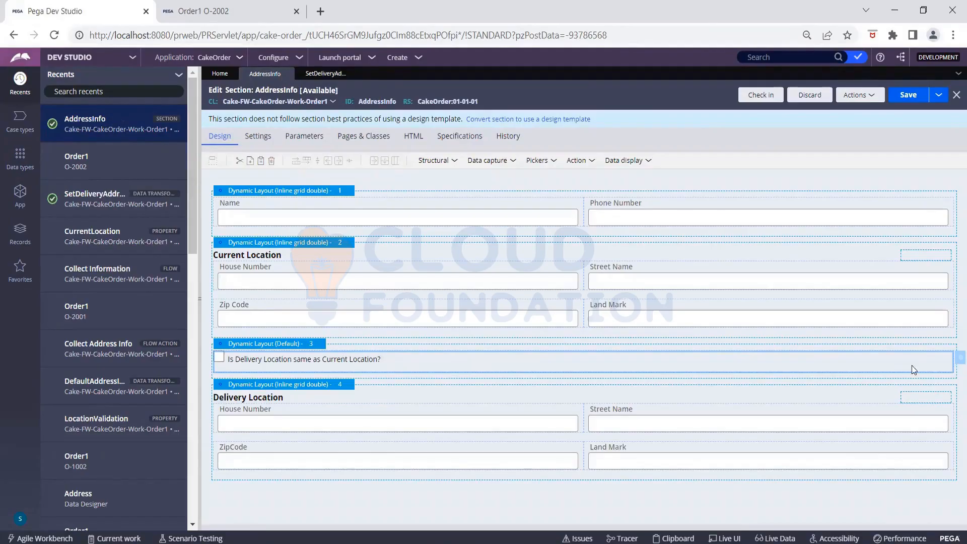
left_click(956, 358)
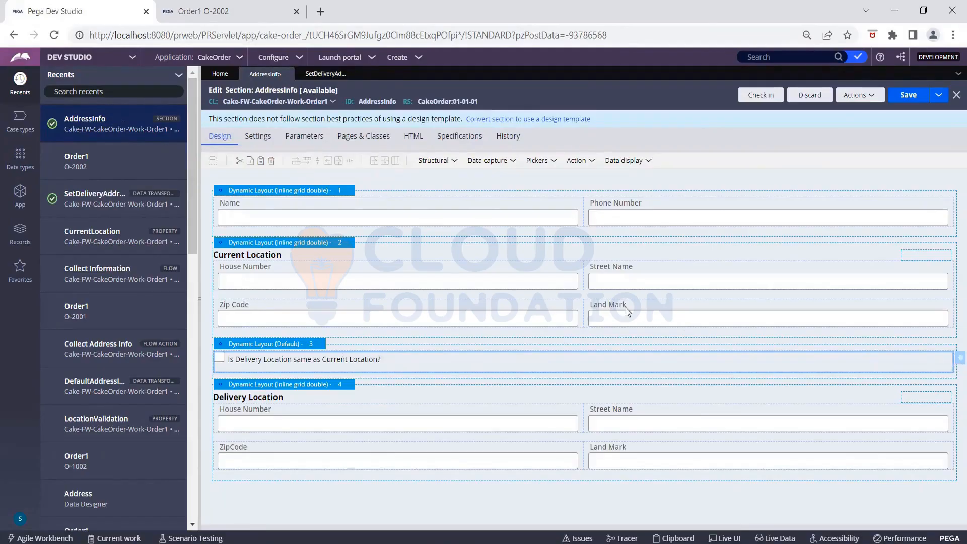
left_click(524, 190)
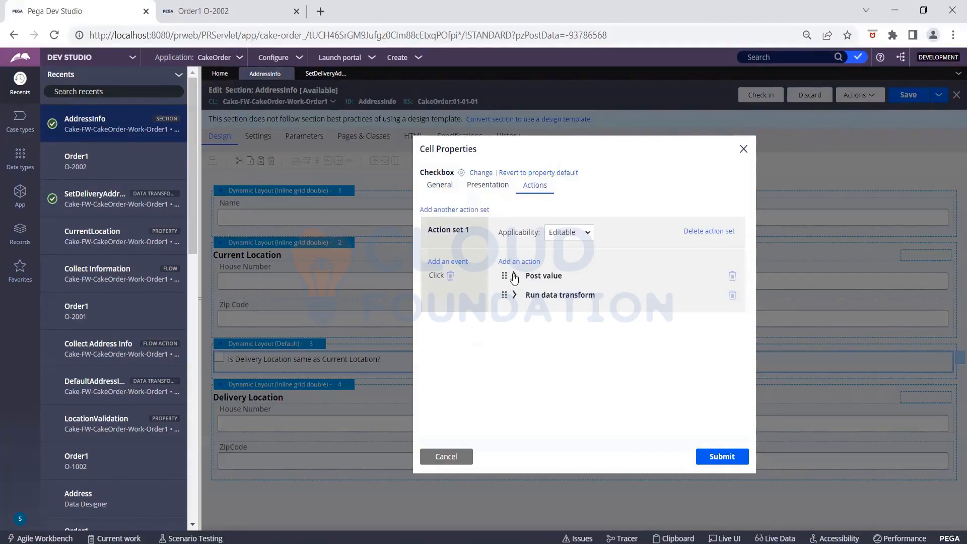
- Replace the checkbox's Run data transform action with a Refresh action targeting this Section
left_click(733, 296)
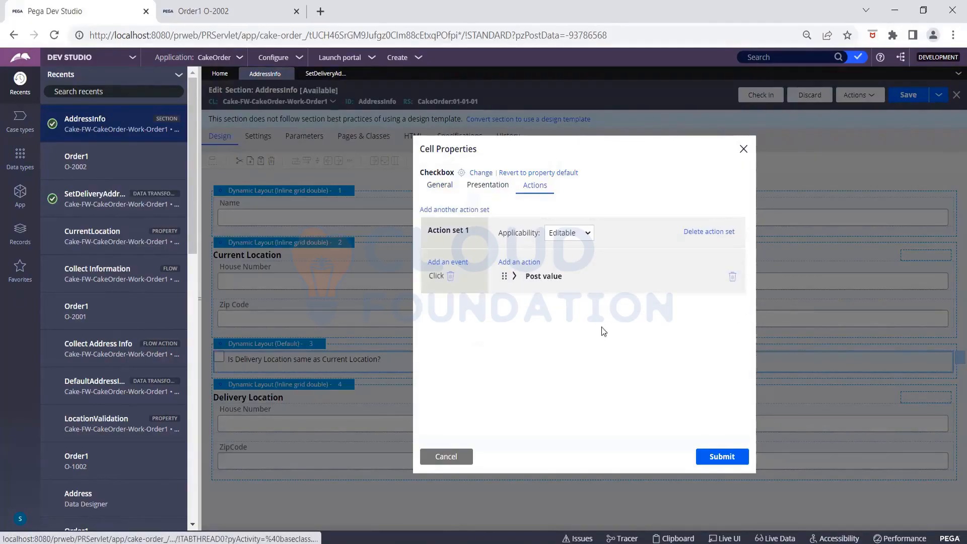
left_click(520, 264)
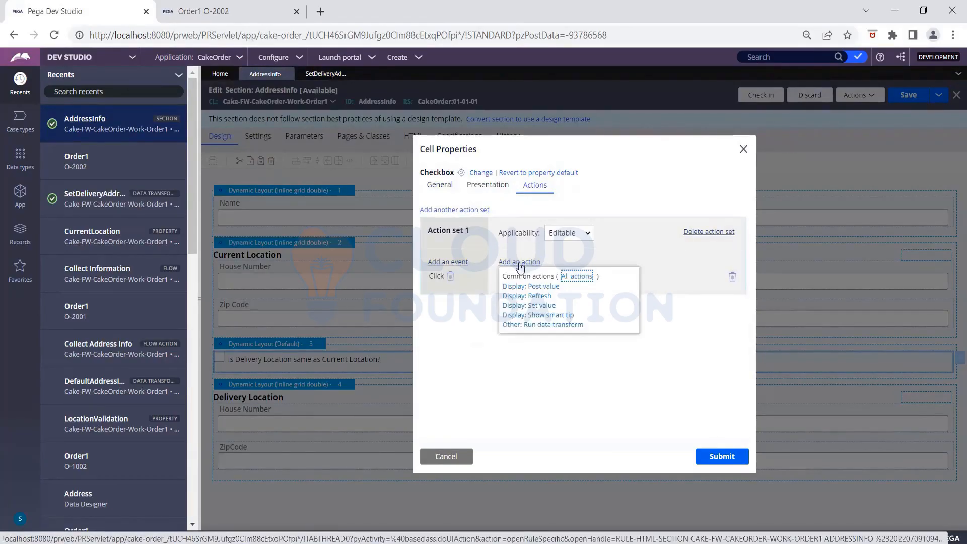
left_click(538, 298)
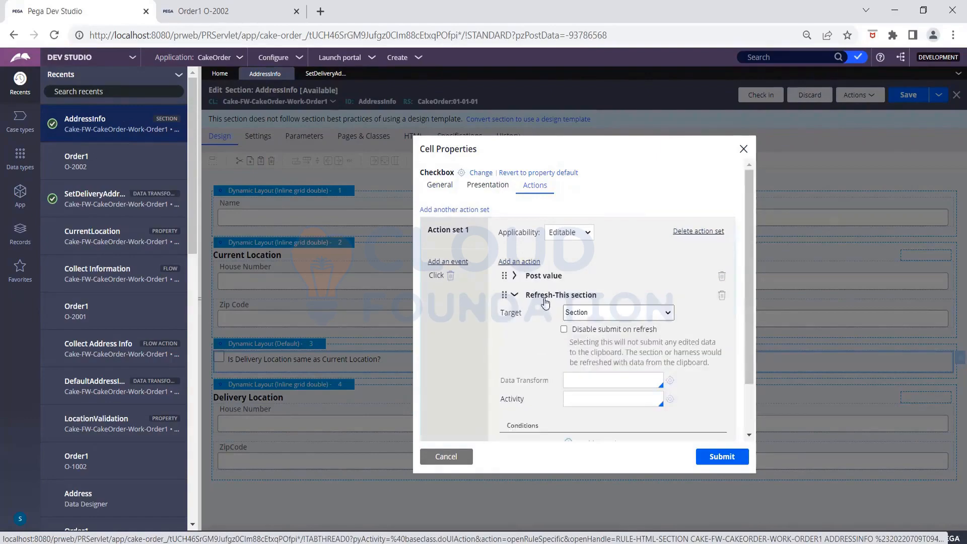
left_click(599, 314)
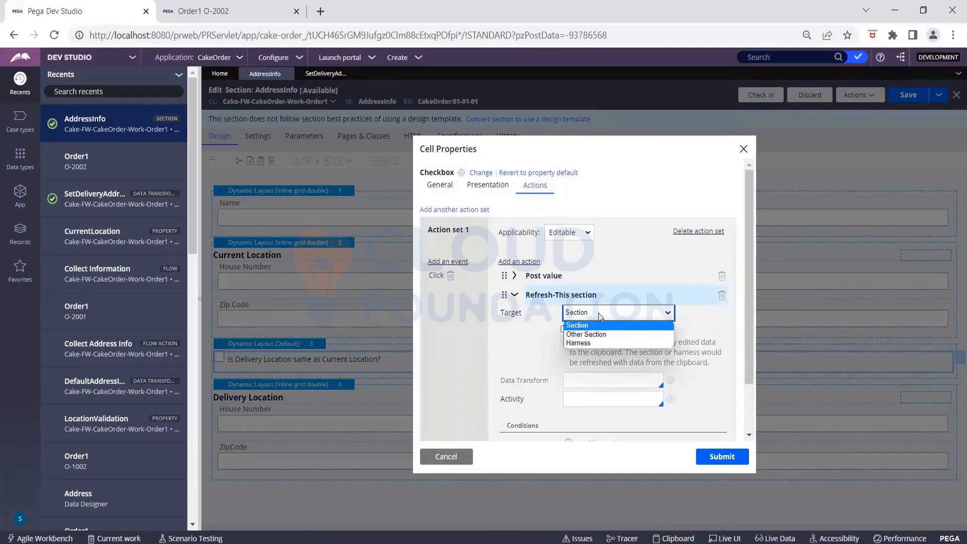
left_click(541, 325)
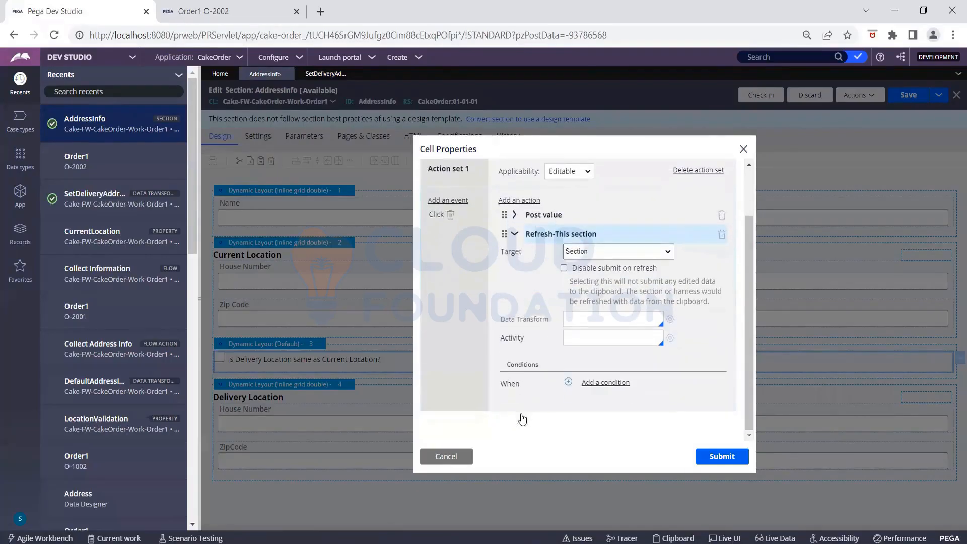
- Have the refresh run the SetDeliveryAddress data transform, apply the changes, and save AddressInfo
scroll(521, 419, "down", 1)
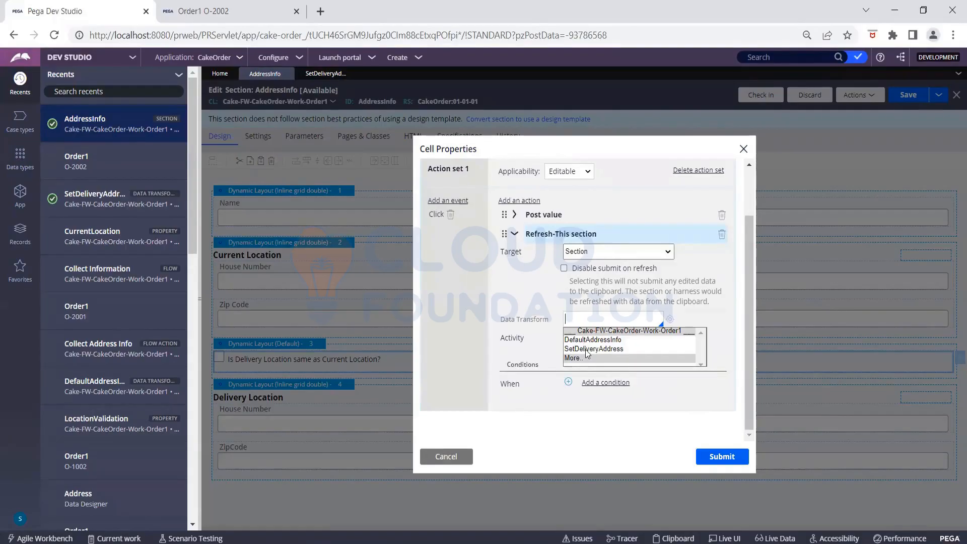
left_click(586, 348)
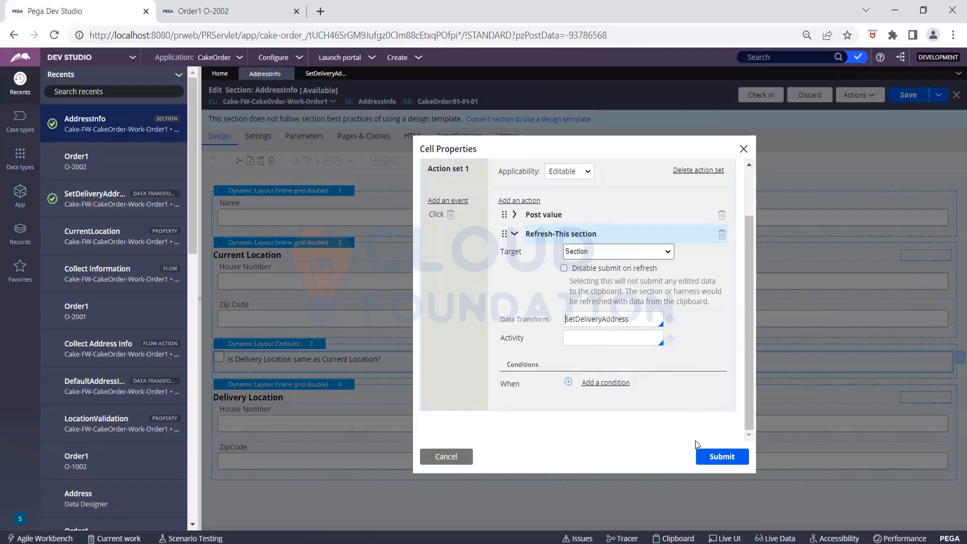
left_click(703, 456)
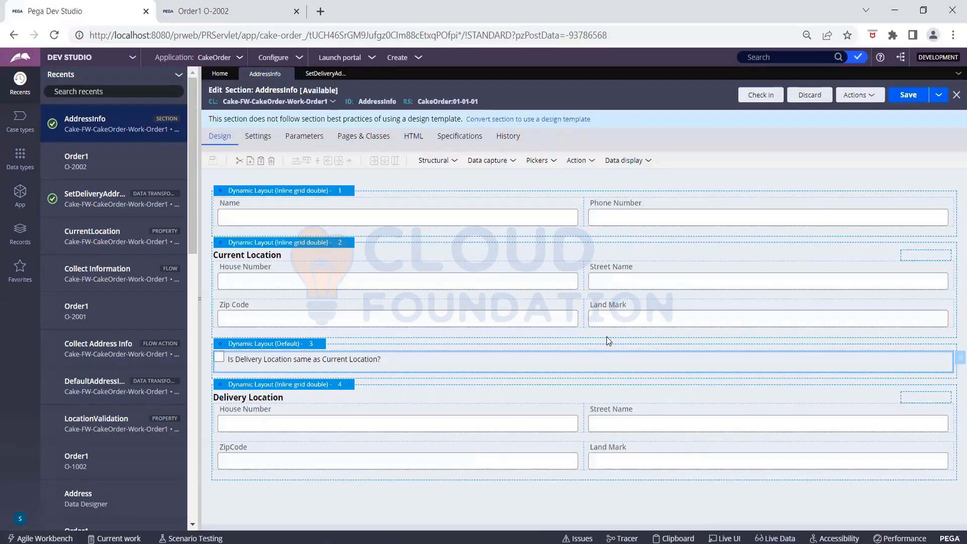
left_click(899, 99)
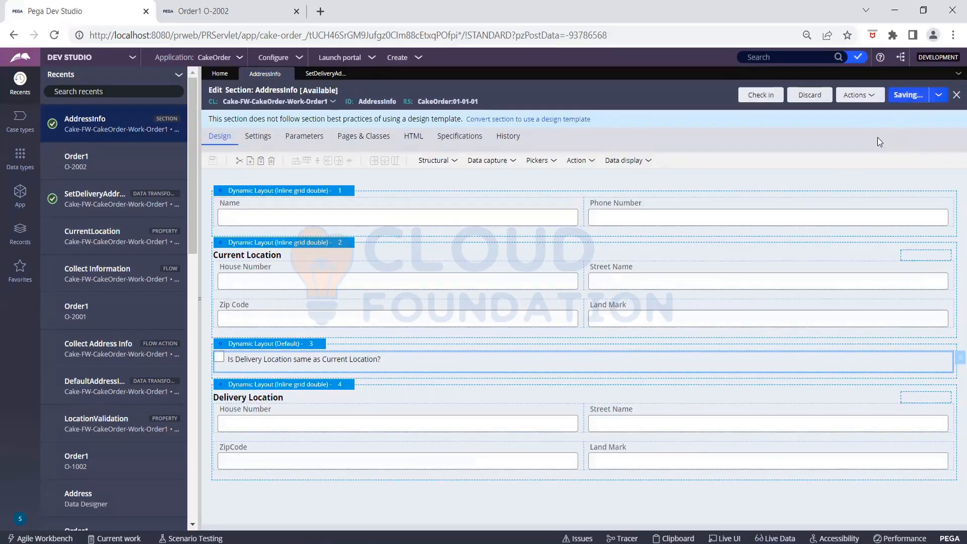
- Refresh the Order1 case O-2002 so it shows the Collect Address Info to-do
left_click(214, 12)
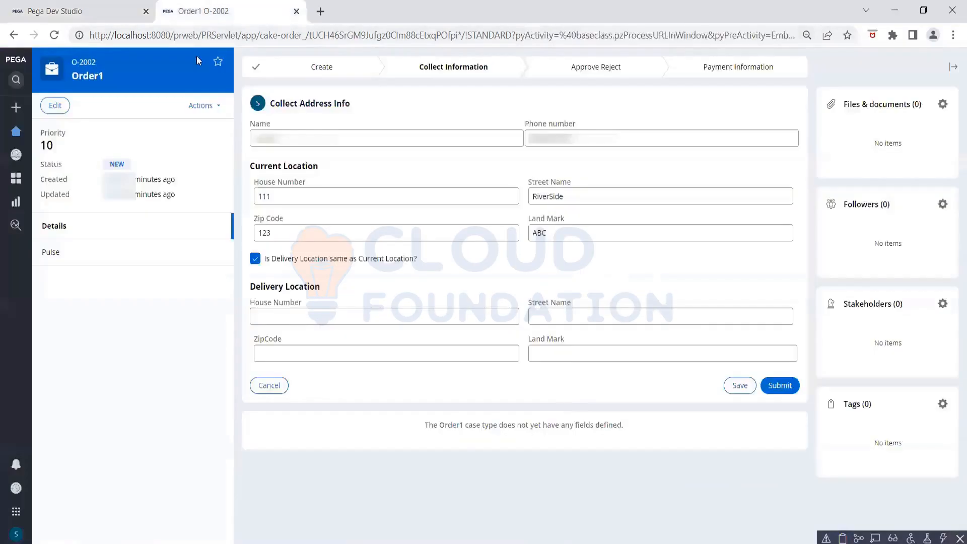
left_click(201, 106)
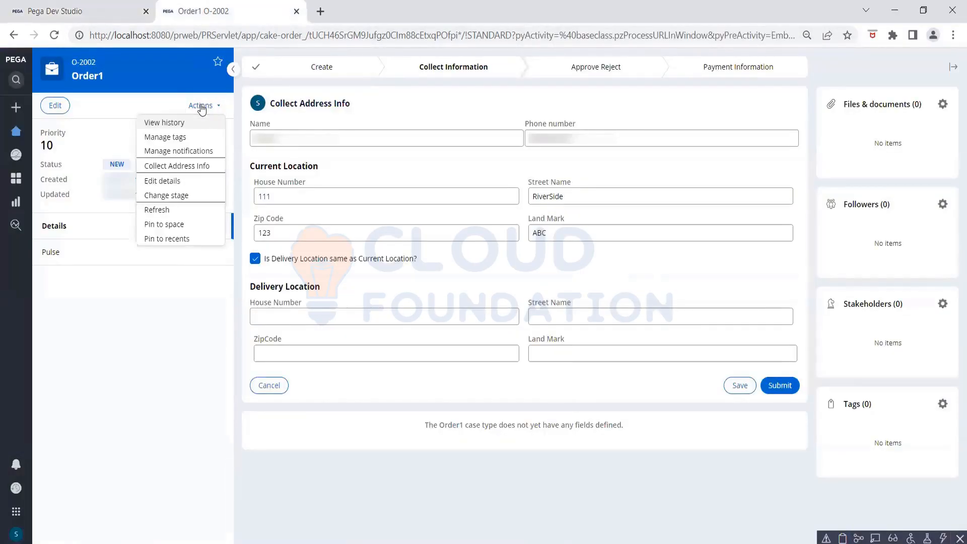
left_click(160, 209)
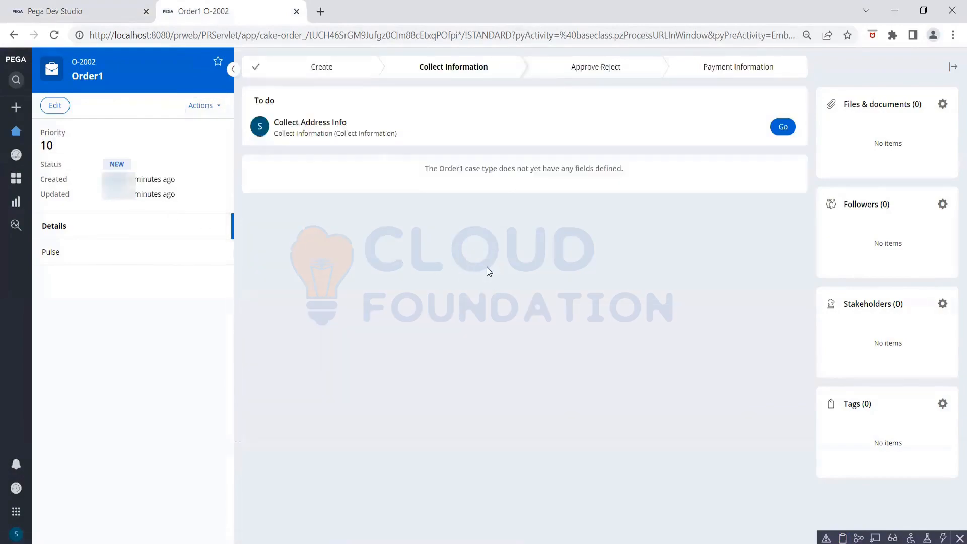